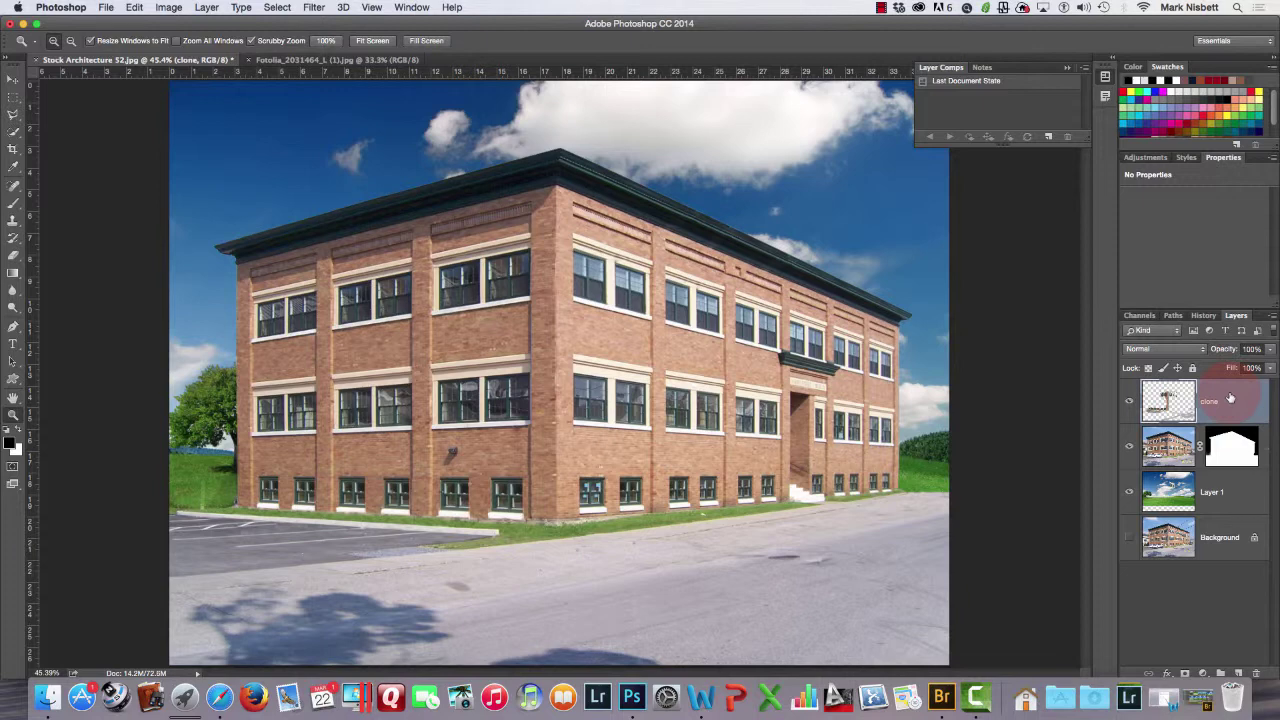
# Merge all visible layers into a new layer above clone, keeping the source layers, and name it BASE.
pyautogui.click(1270, 318)
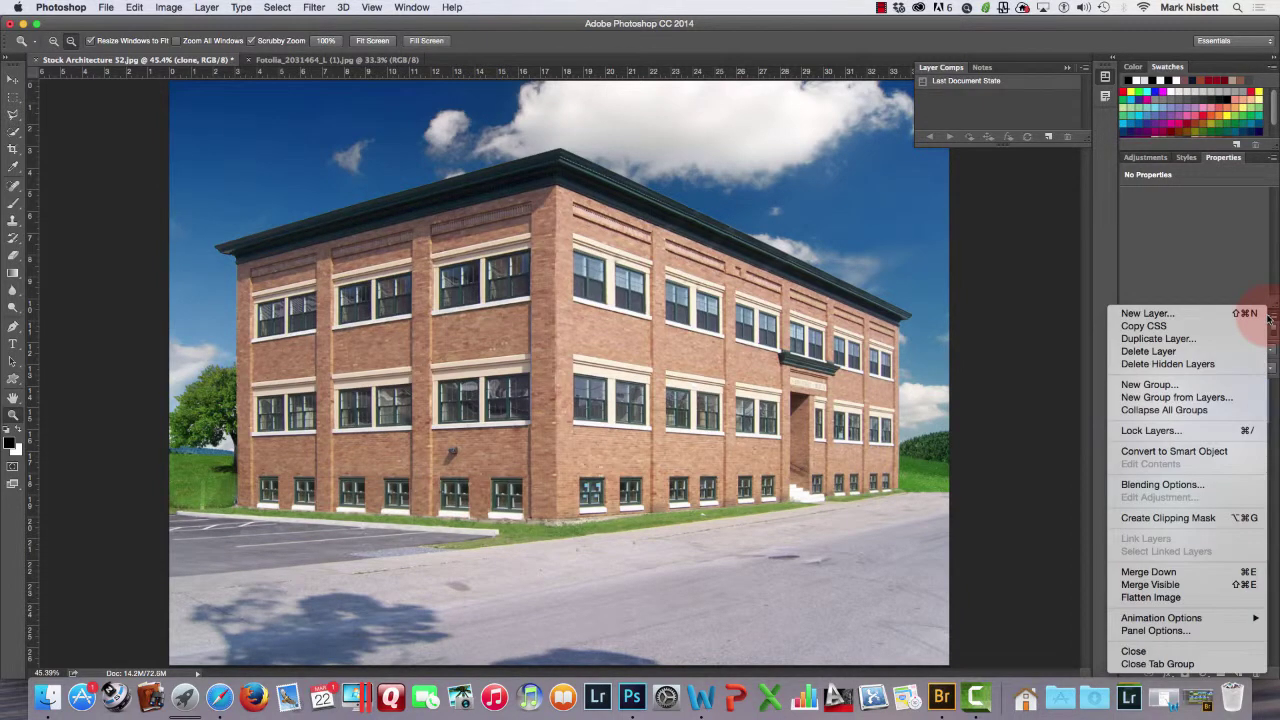
pyautogui.keyDown('alt'); pyautogui.click(1198, 585); pyautogui.keyUp('alt')
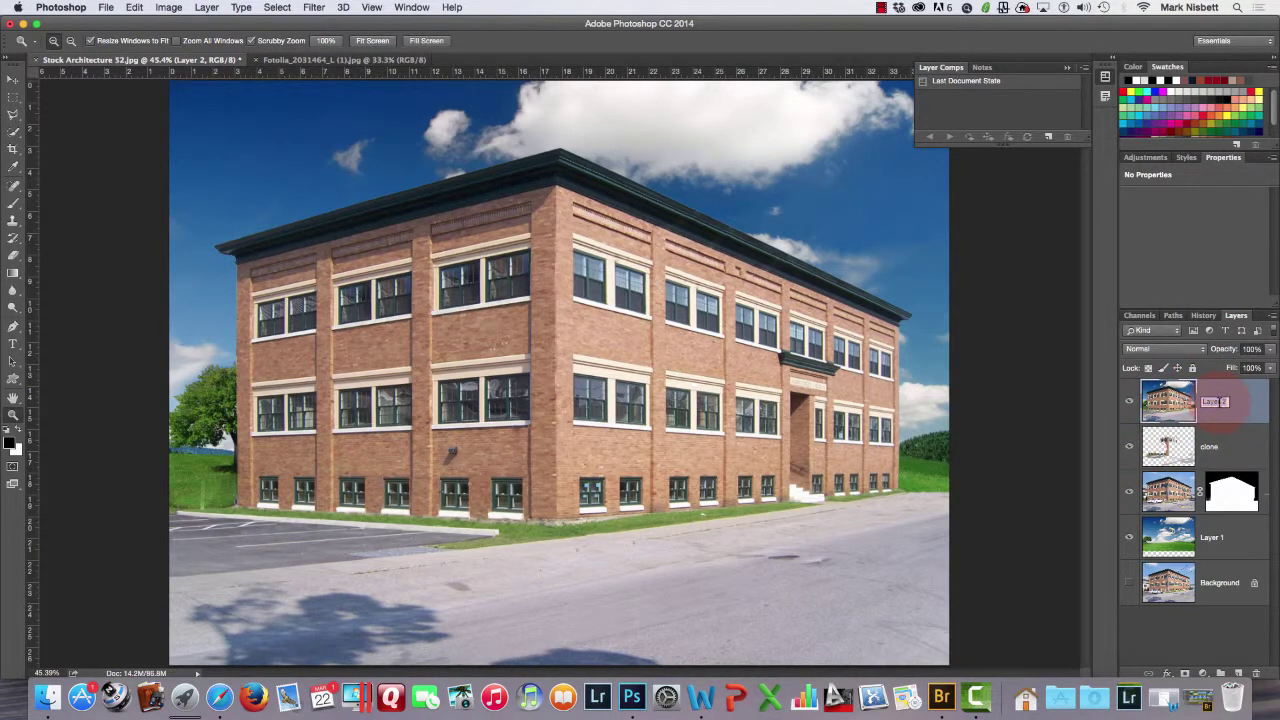
pyautogui.write('E')
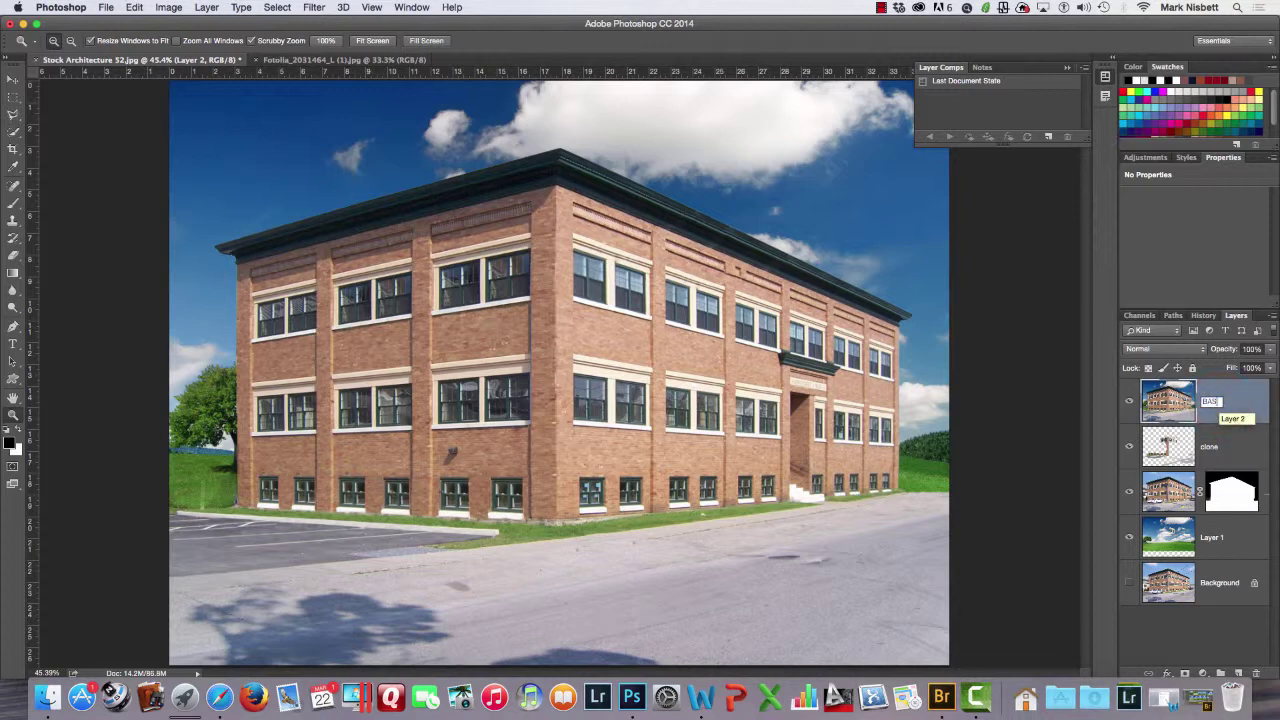
pyautogui.press('Return')
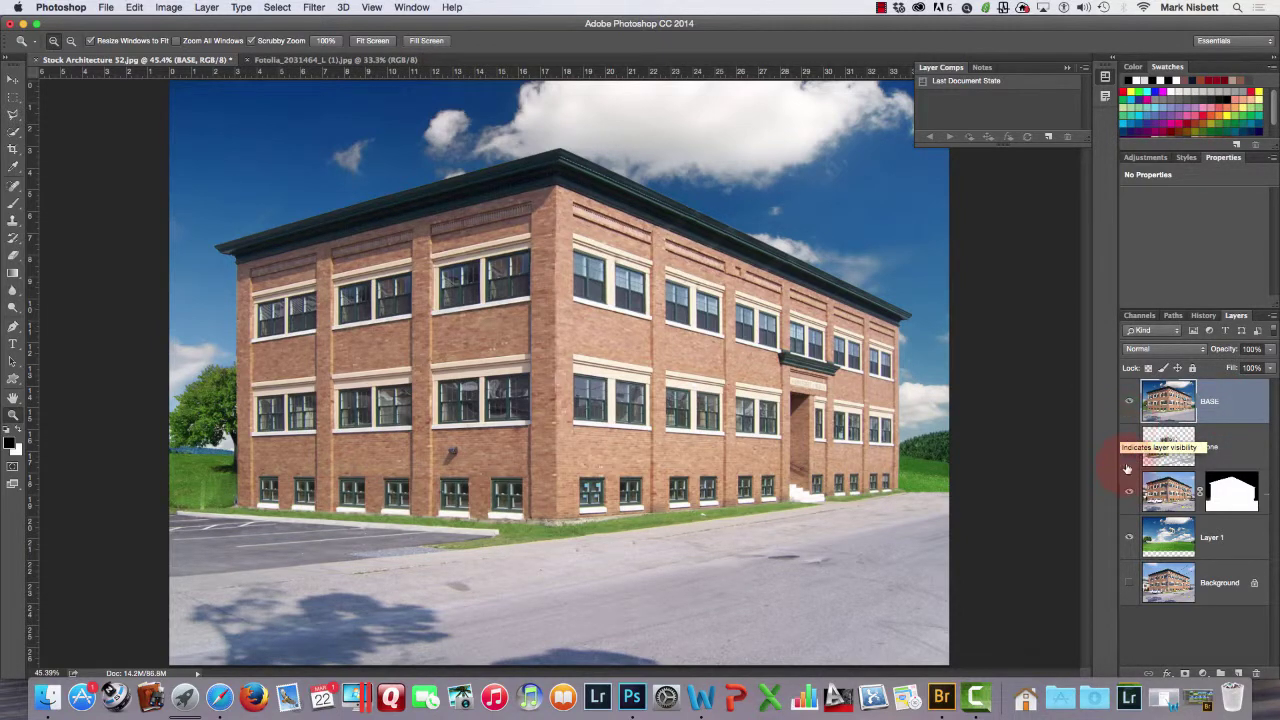
# Rename the BASE layer as Original and hide the clone, masked building and Layer 1 layers beneath it.
pyautogui.click(1217, 400)
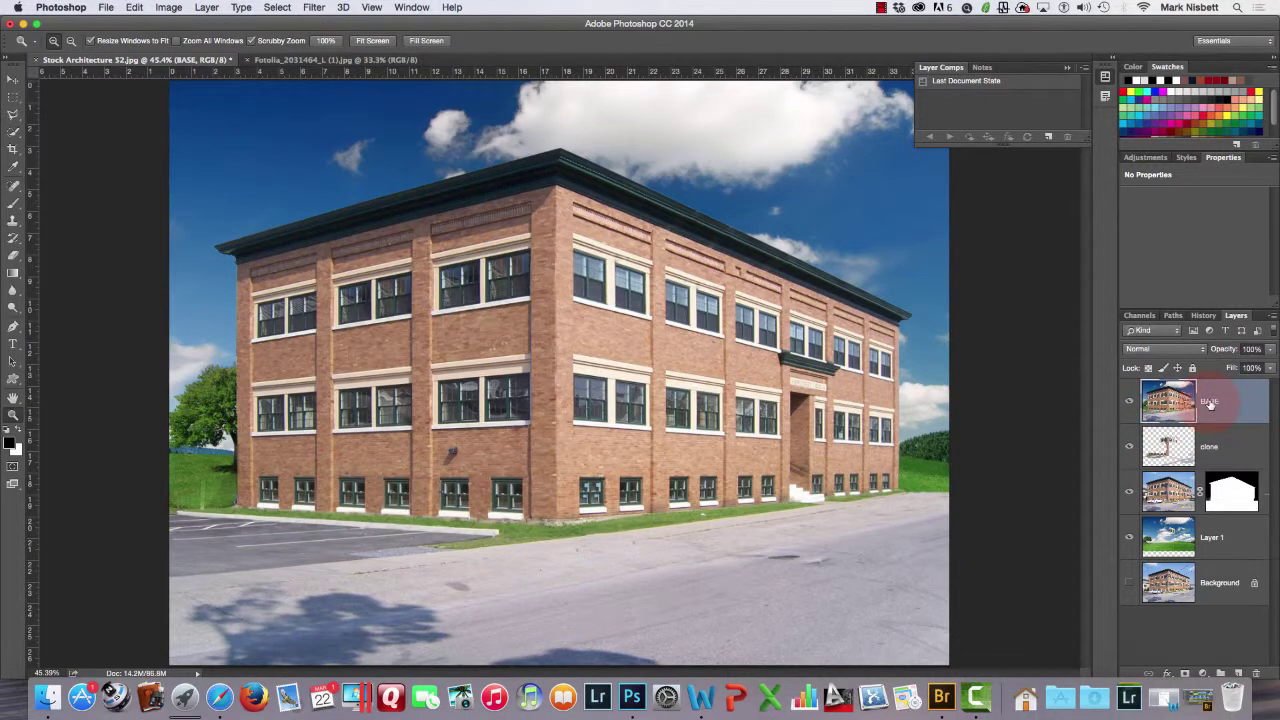
pyautogui.doubleClick(1210, 402)
pyautogui.write('C')
pyautogui.press('Return')
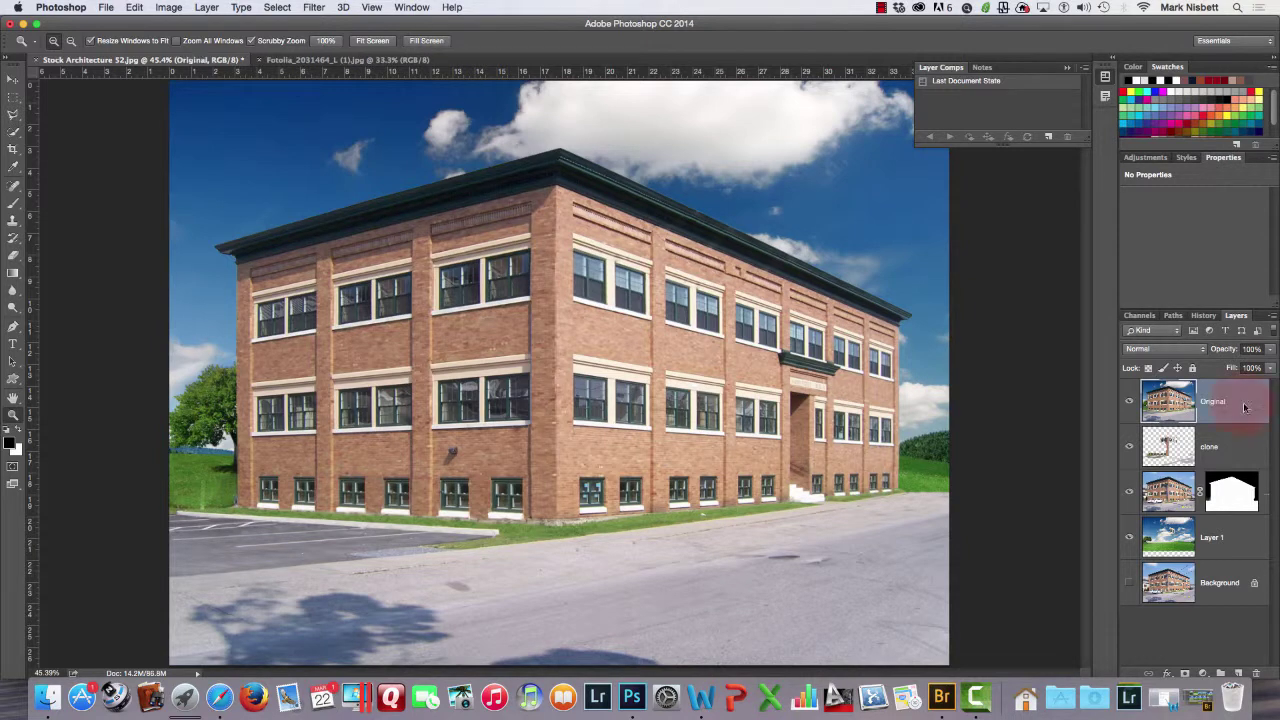
pyautogui.moveTo(1134, 443)
pyautogui.mouseDown()
pyautogui.moveTo(1123, 503)
pyautogui.moveTo(1147, 568)
pyautogui.mouseUp()
# Duplicate the Original layer and duplicate that copy once more, keeping the default names and the same document.
pyautogui.rightClick(1237, 404)
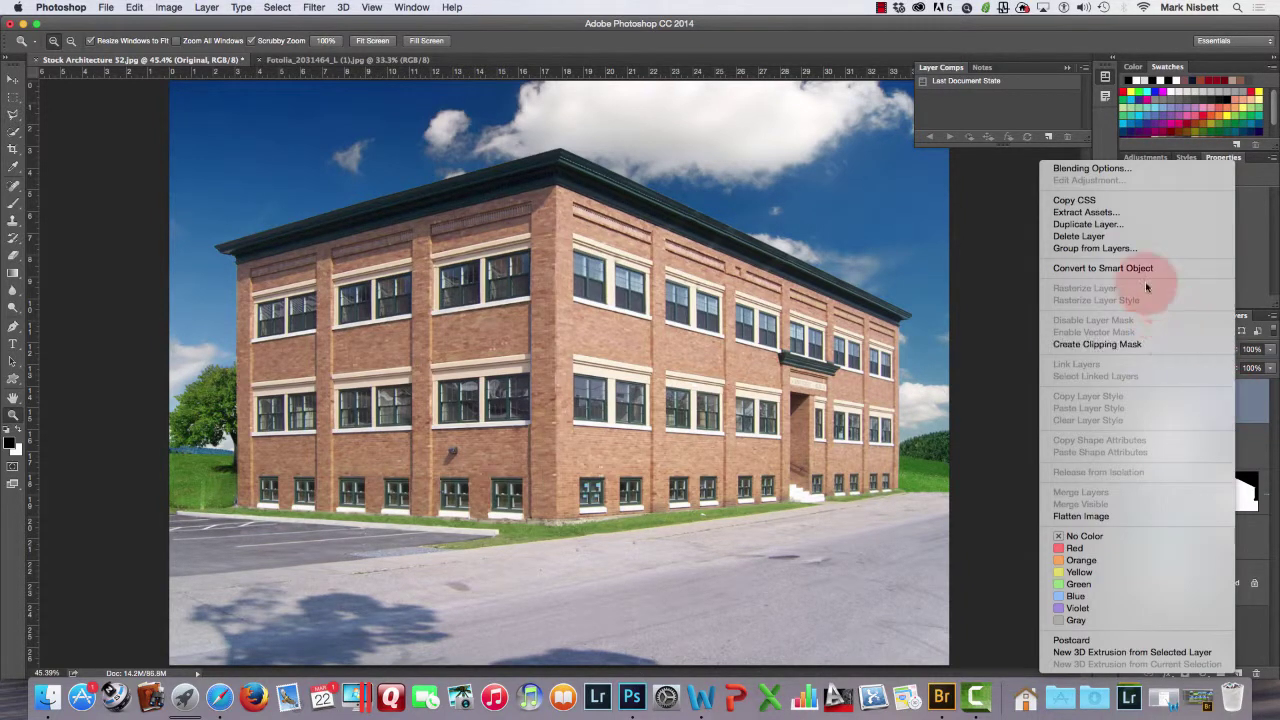
pyautogui.click(1101, 230)
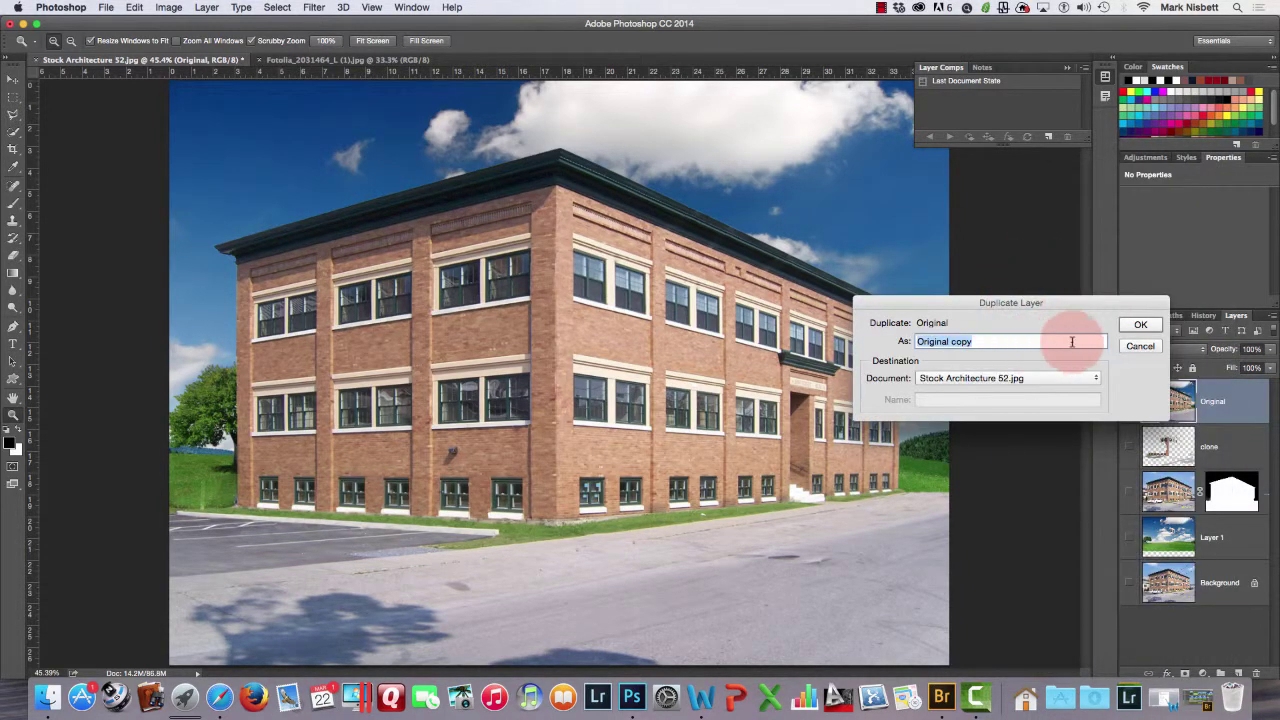
pyautogui.click(1139, 327)
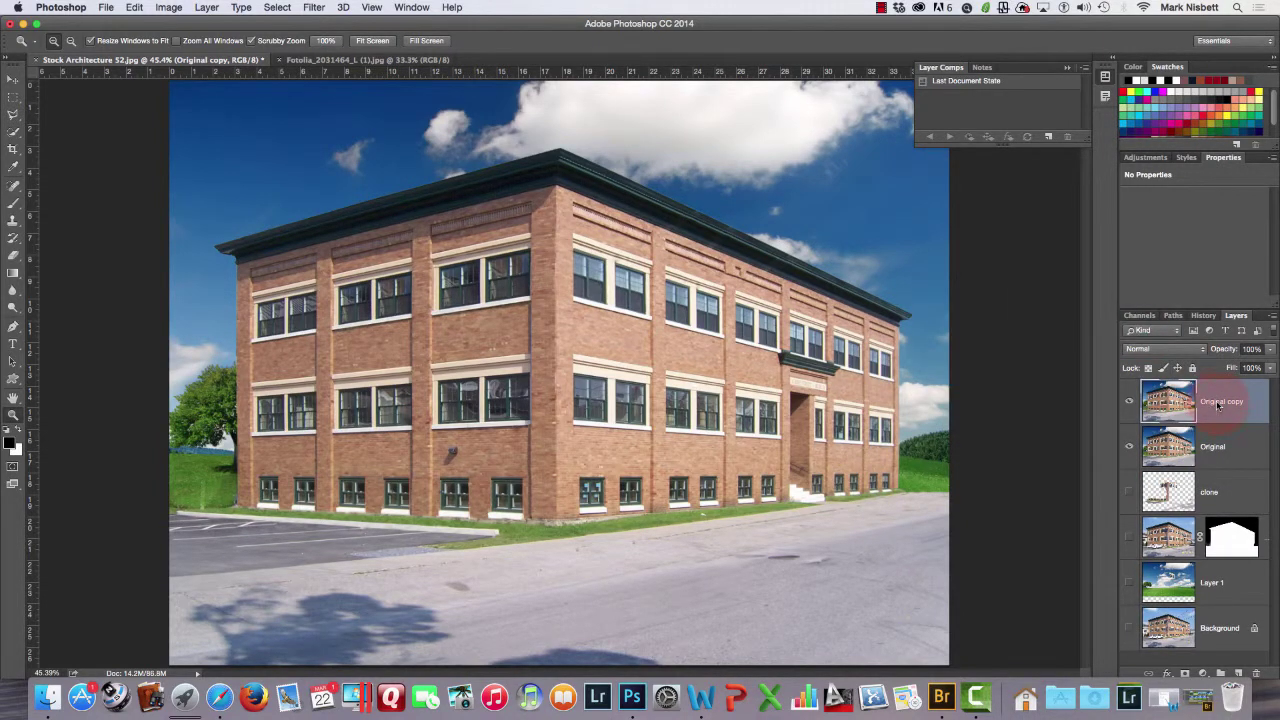
pyautogui.rightClick(1218, 405)
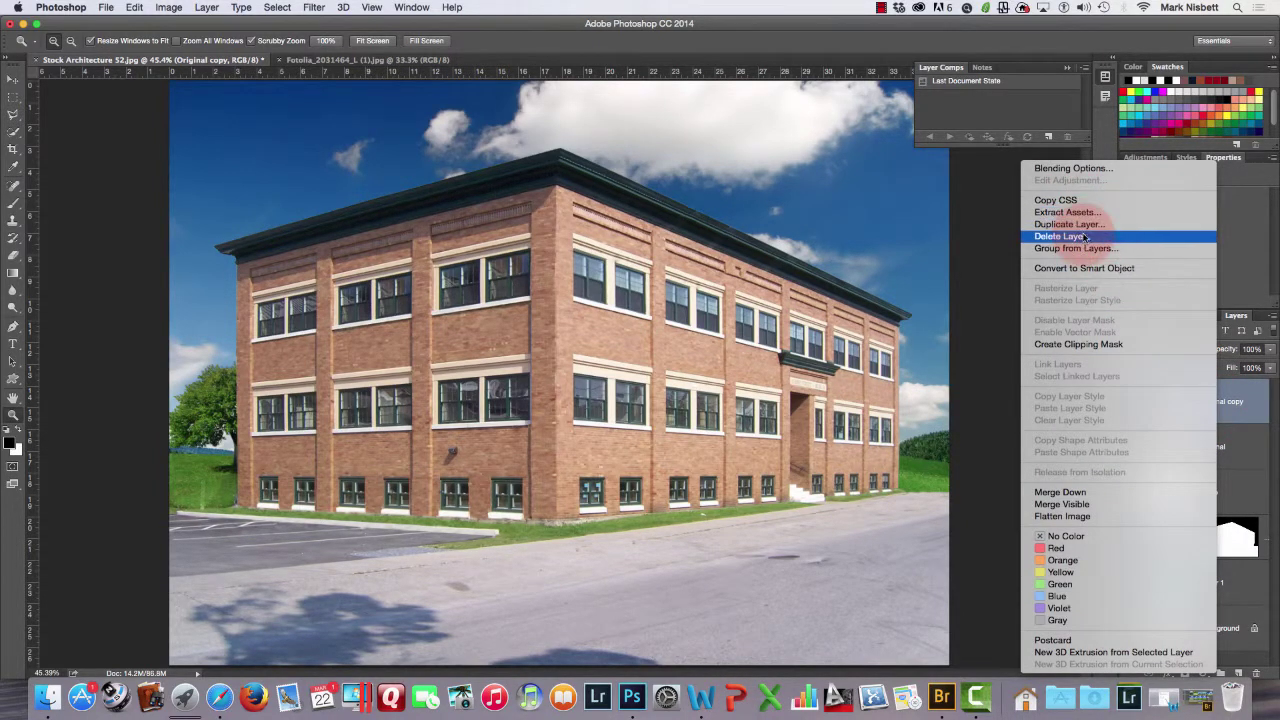
pyautogui.click(1070, 224)
pyautogui.click(1140, 328)
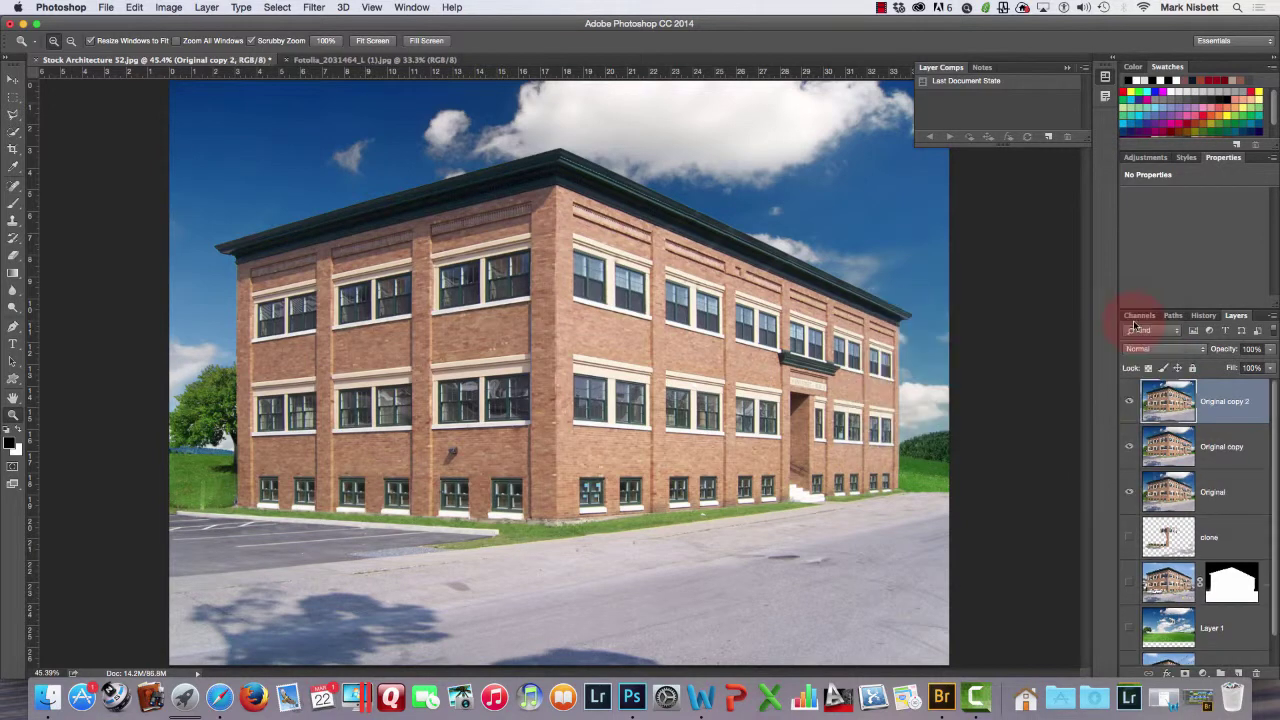
# Rename the Original copy layer as wash and the Original copy 2 layer as linework.
pyautogui.doubleClick(1216, 449)
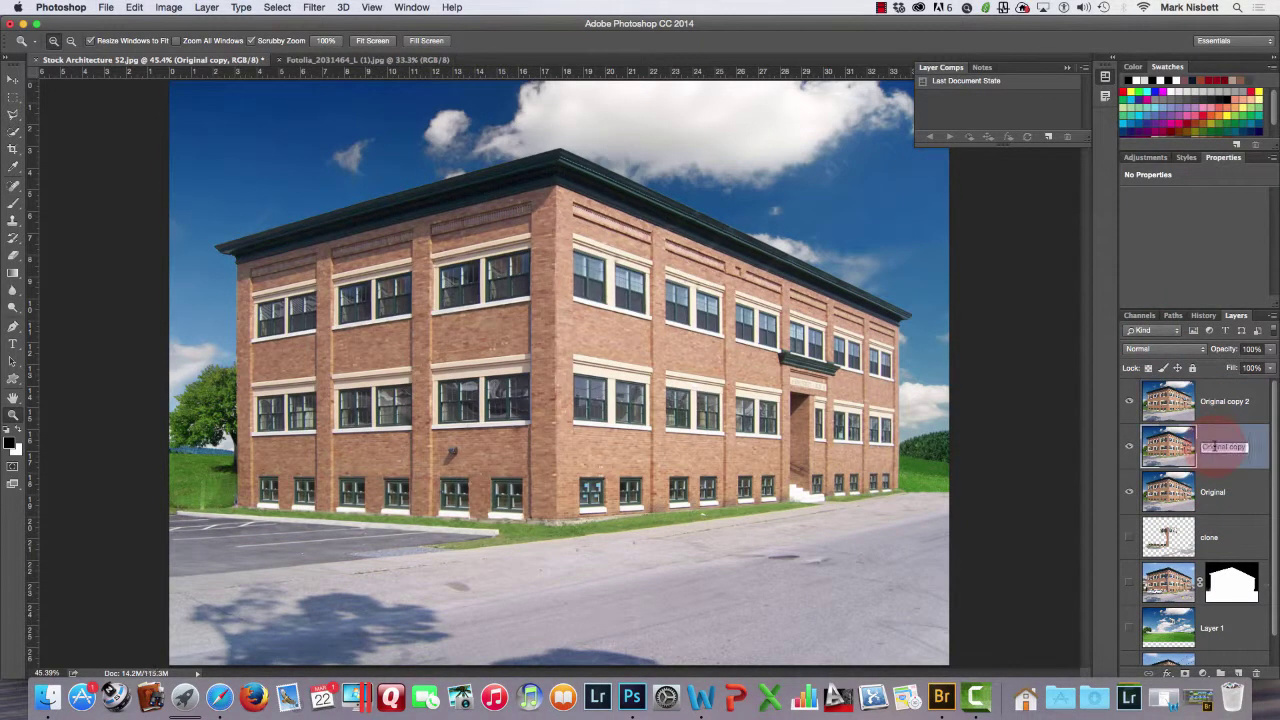
pyautogui.write('Wi')
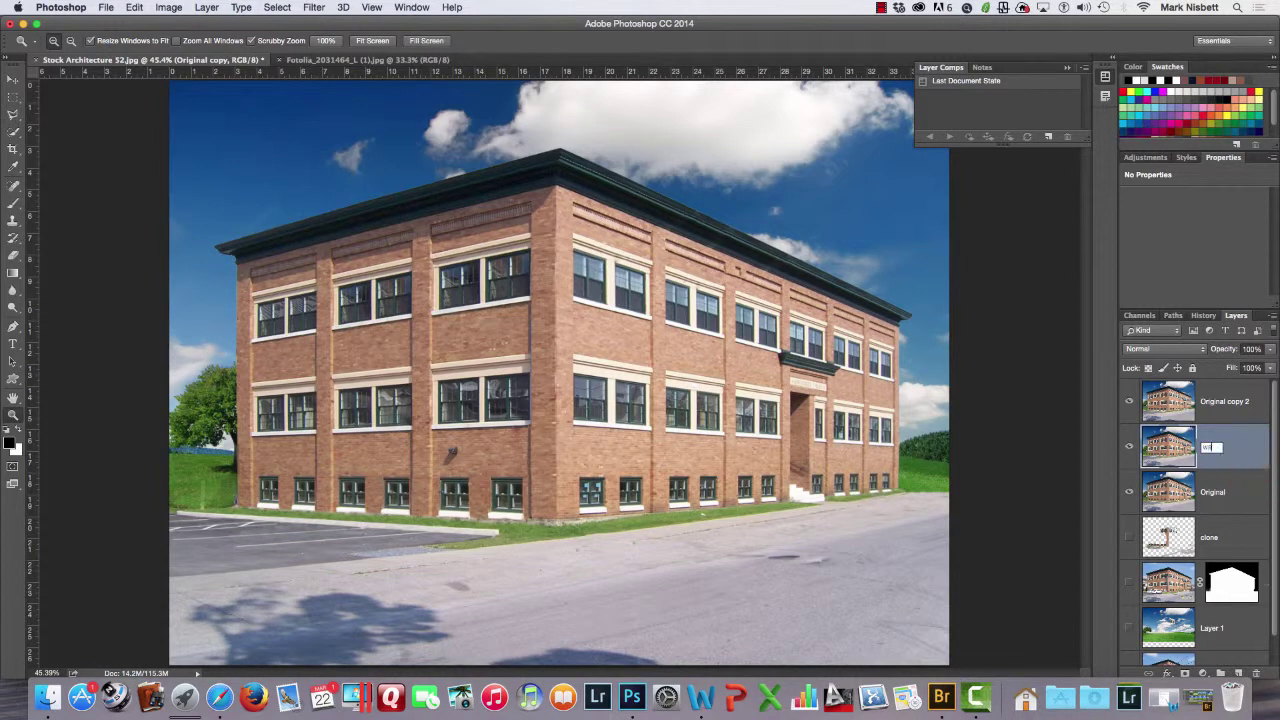
pyautogui.write('sh')
pyautogui.press('Return')
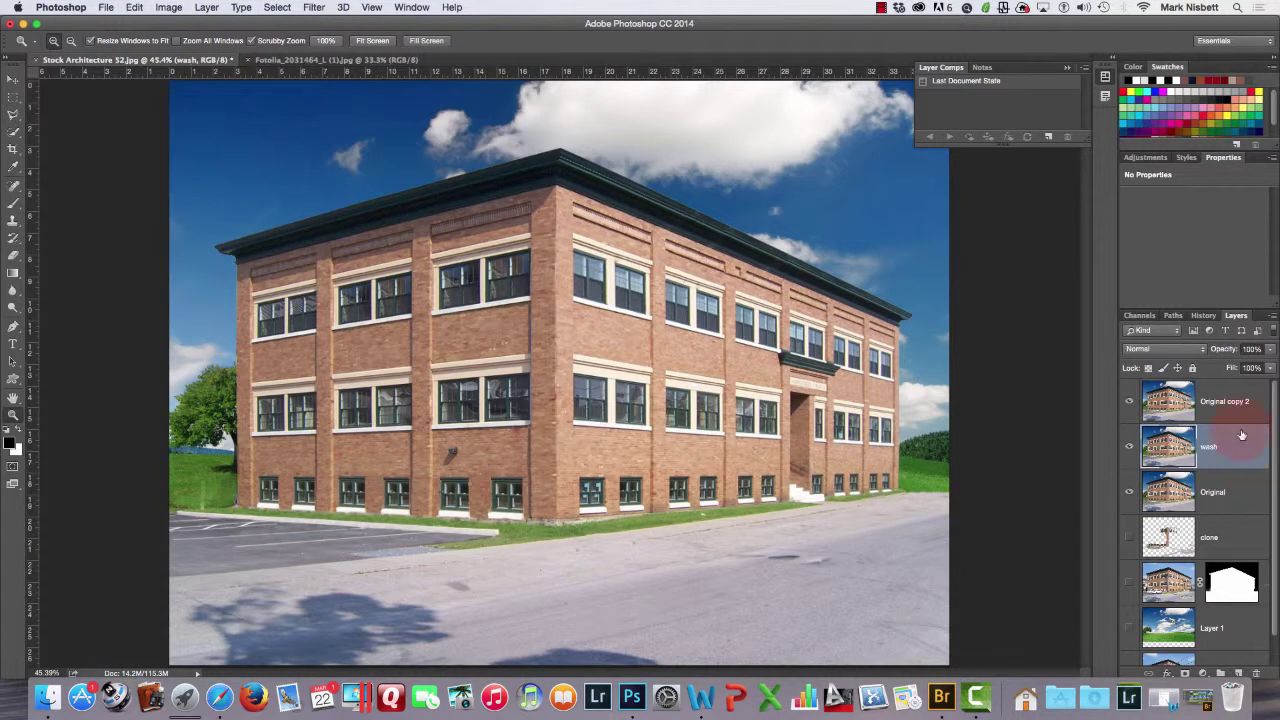
pyautogui.doubleClick(1227, 403)
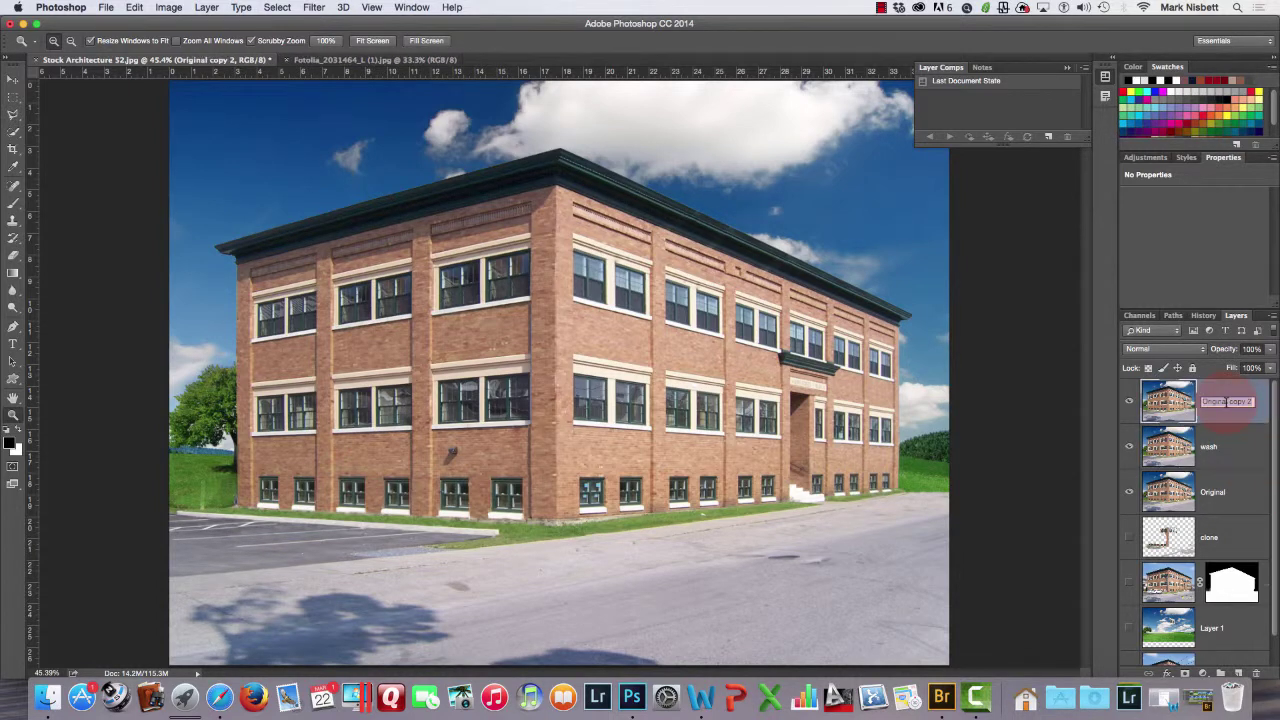
pyautogui.write('linework')
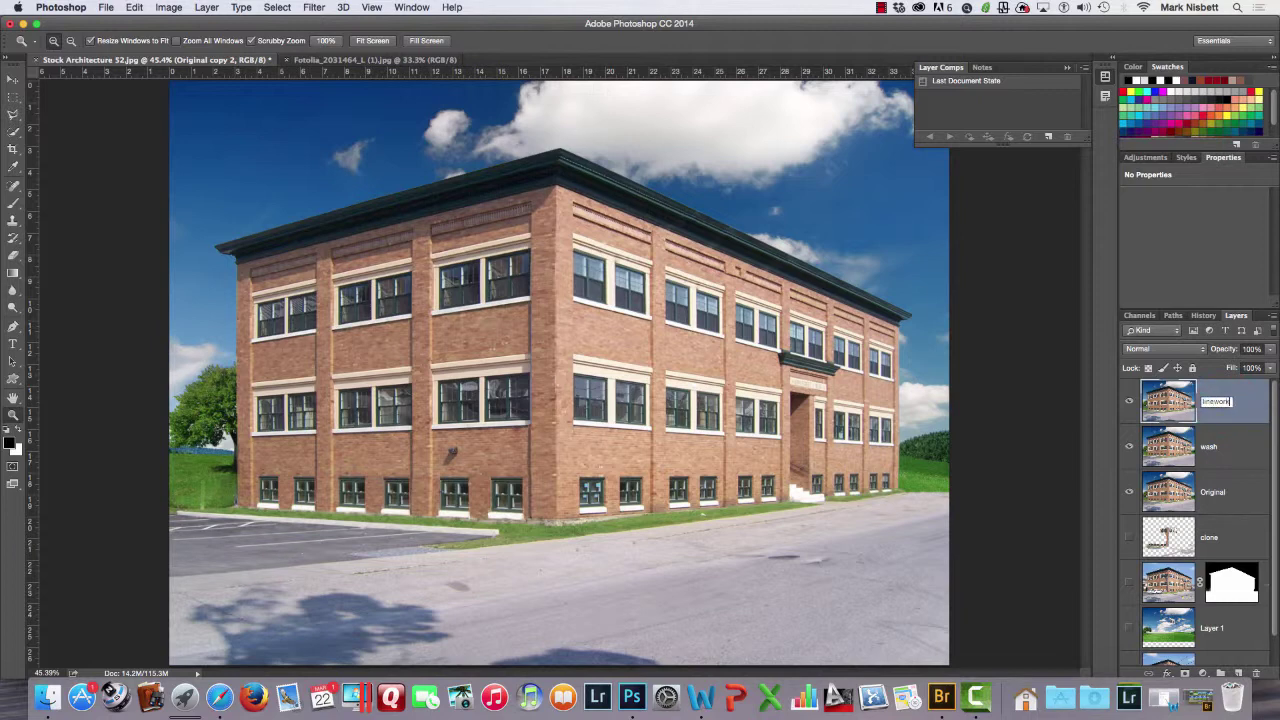
pyautogui.press('Return')
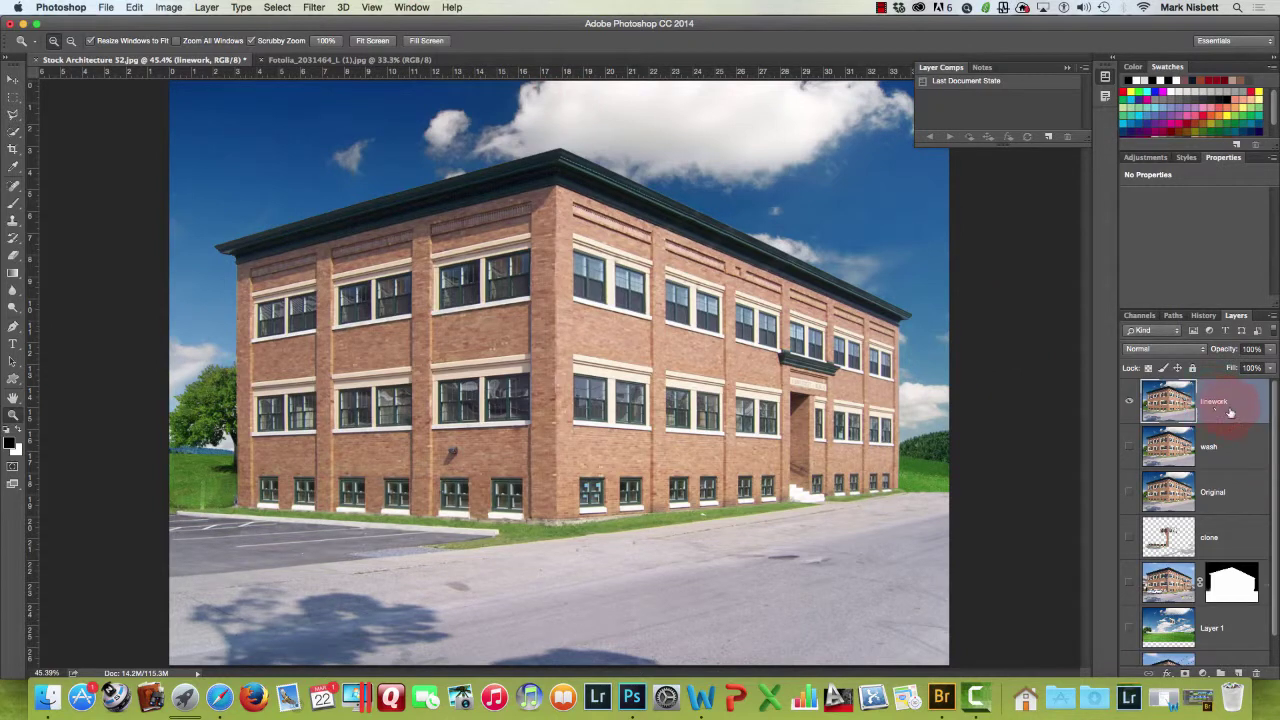
# Duplicate the linework layer under its default name and hide the source linework layer.
pyautogui.click(315, 8)
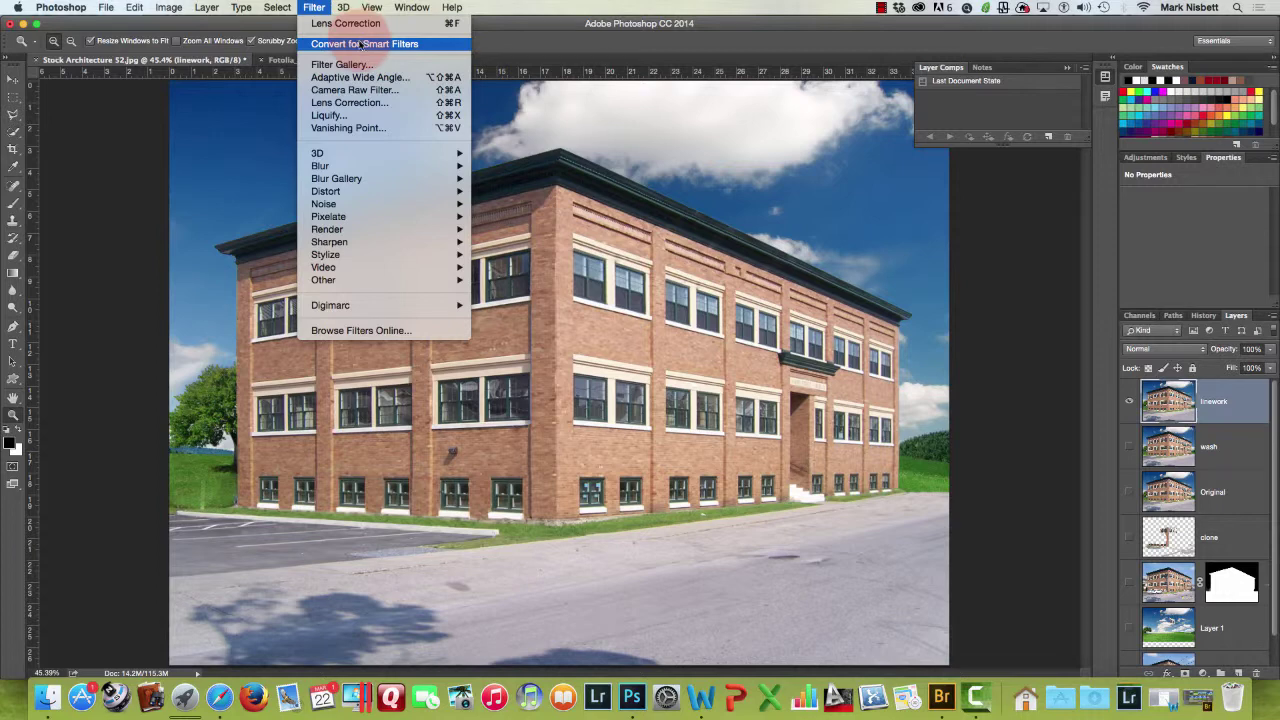
pyautogui.click(1226, 404)
pyautogui.rightClick(1219, 405)
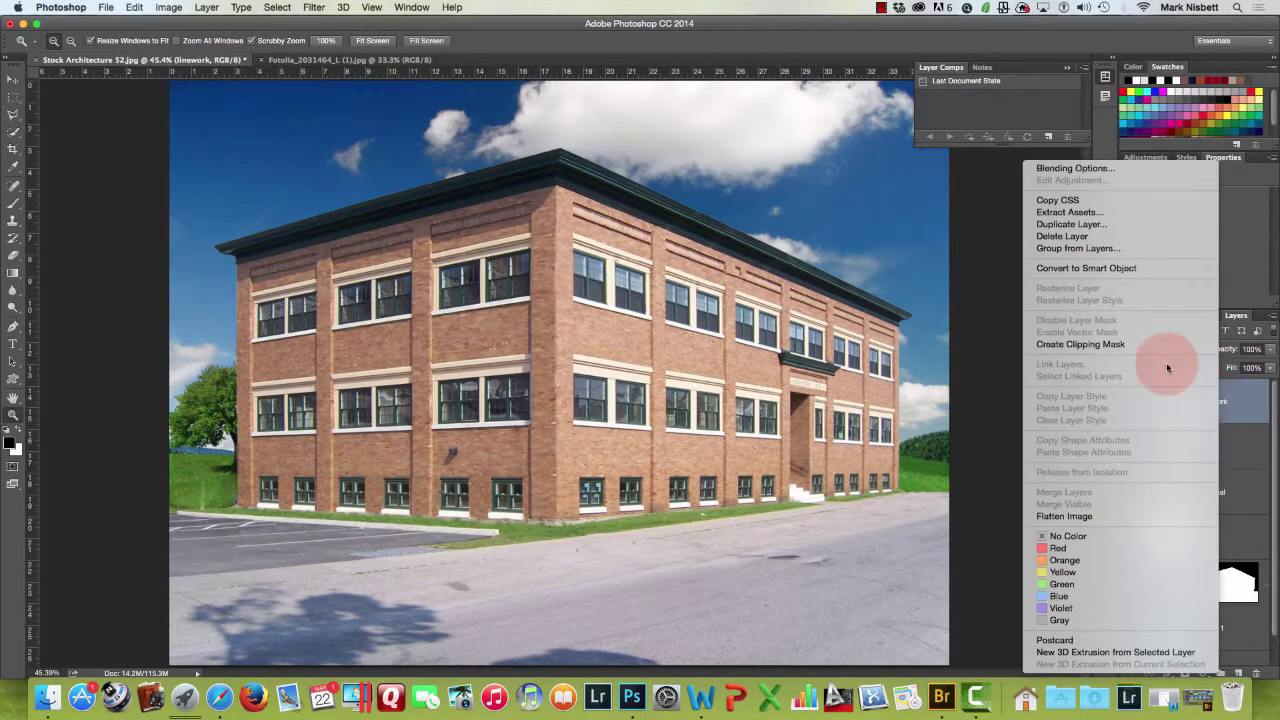
pyautogui.click(1092, 229)
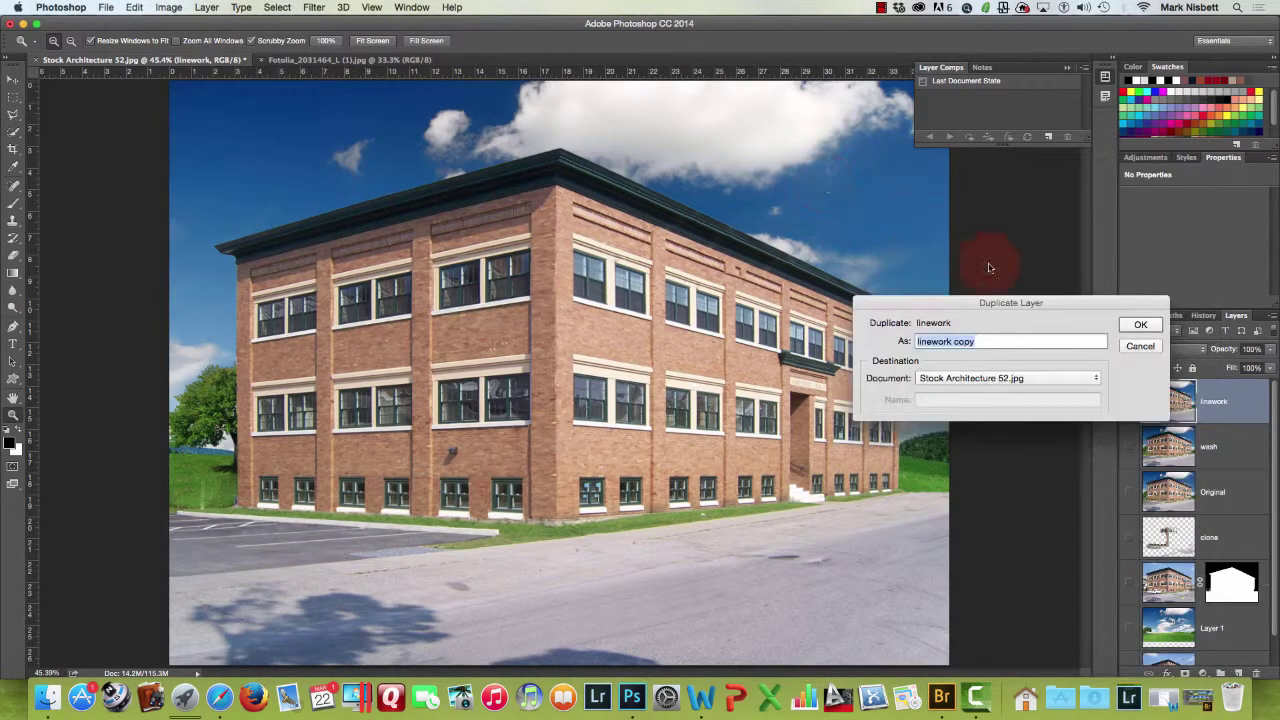
pyautogui.click(1137, 323)
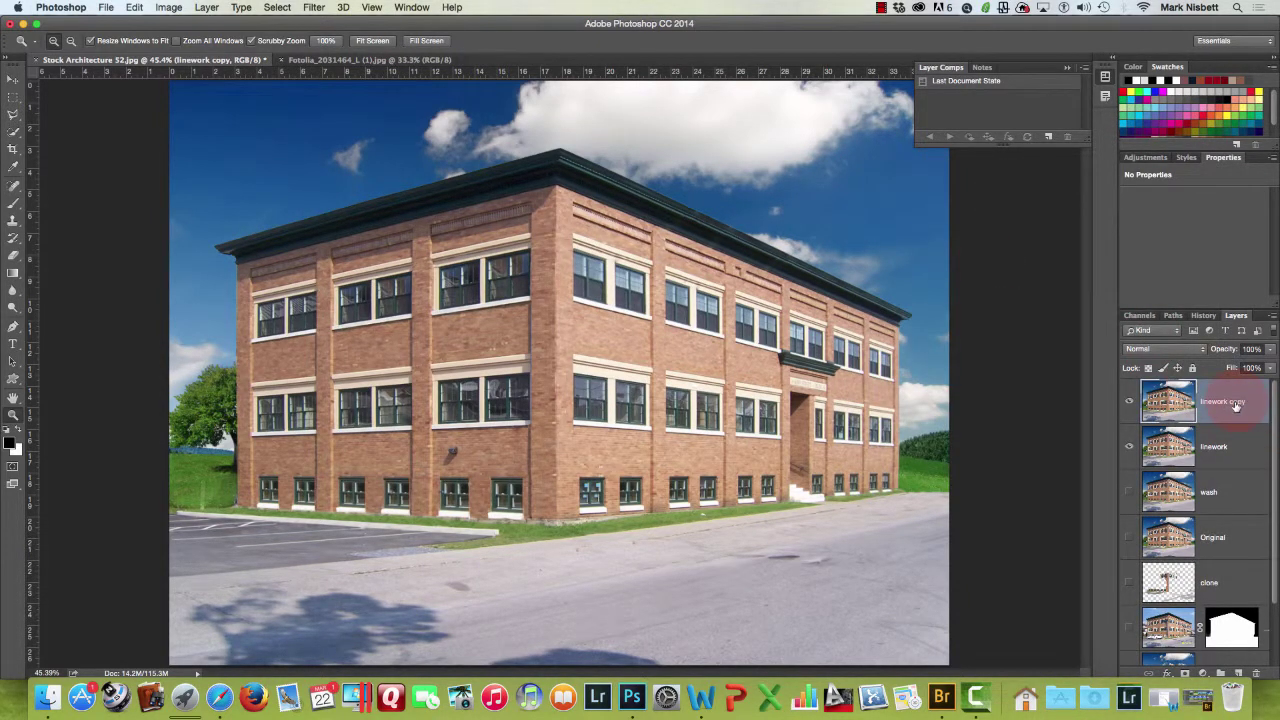
pyautogui.click(1129, 446)
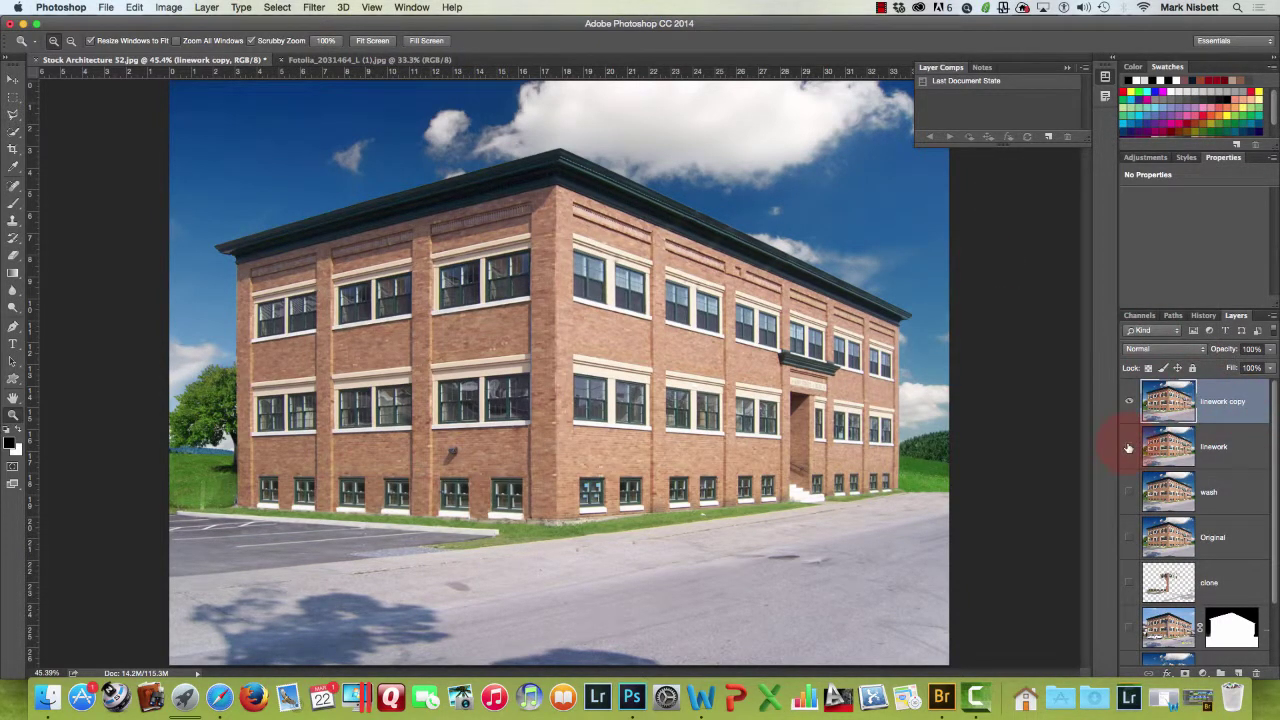
# Open the Filter Gallery on the linework copy layer and fit the whole image in the preview.
pyautogui.click(315, 8)
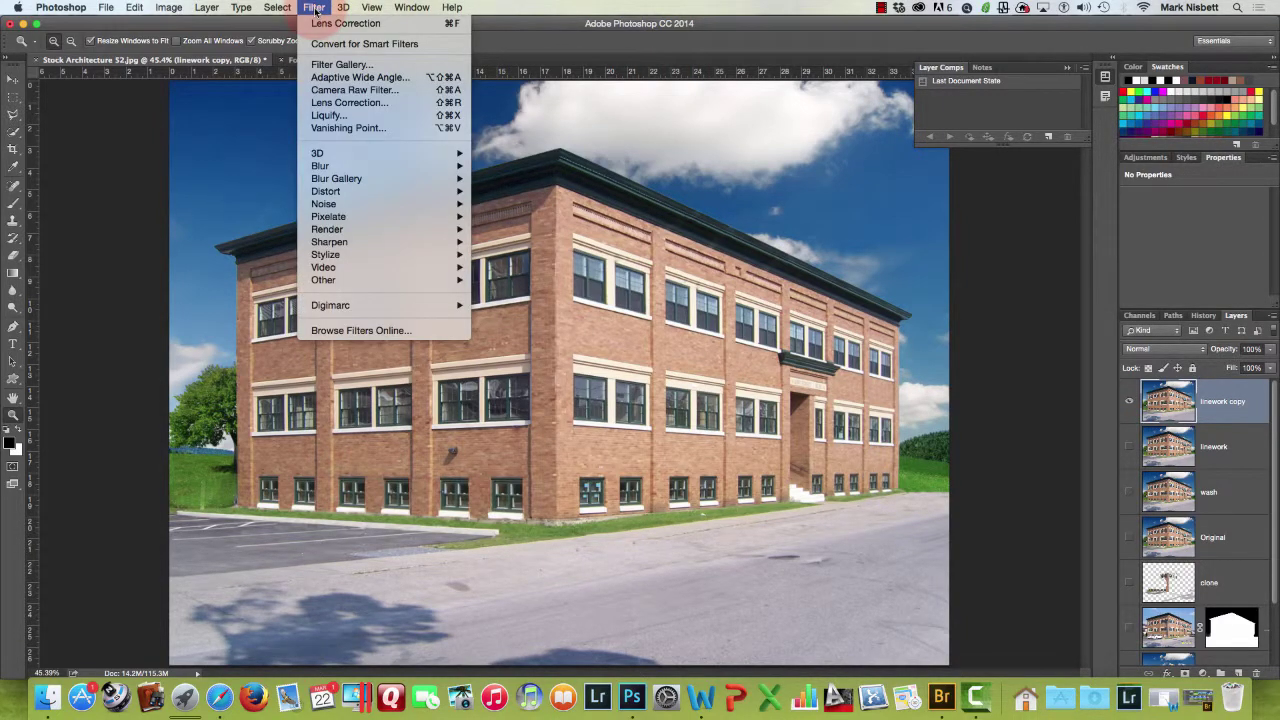
pyautogui.click(346, 66)
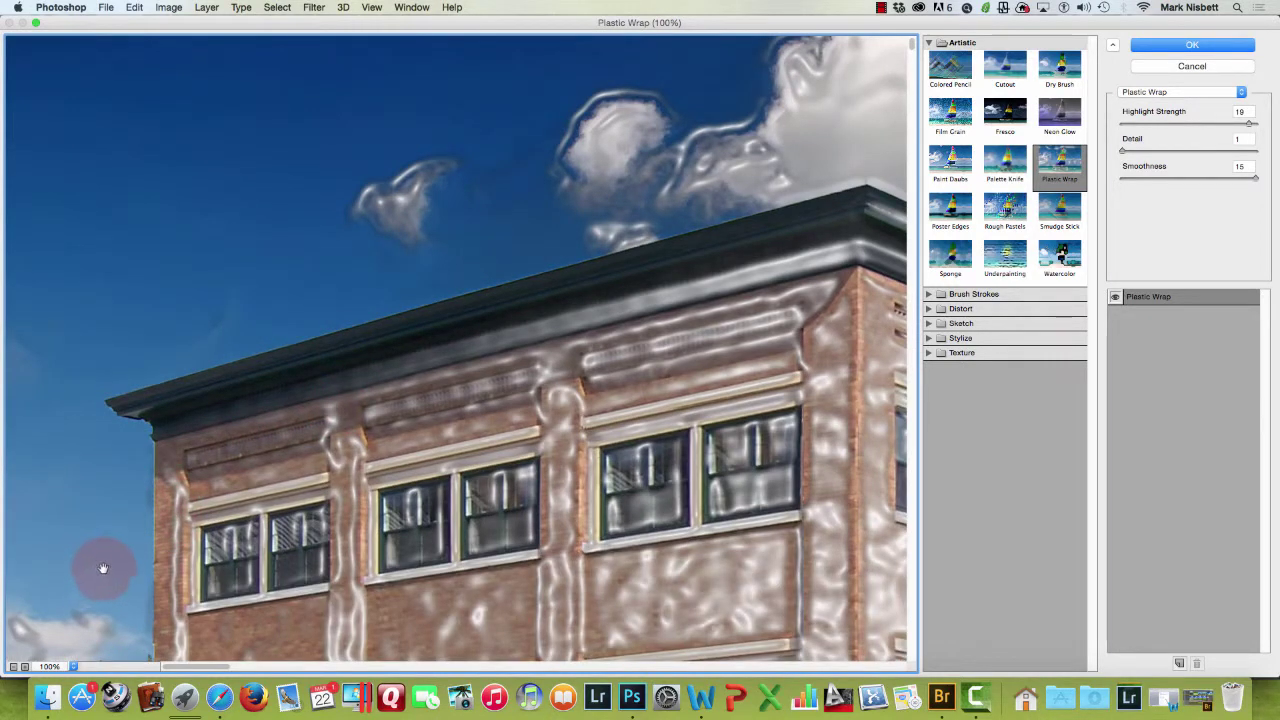
pyautogui.click(74, 666)
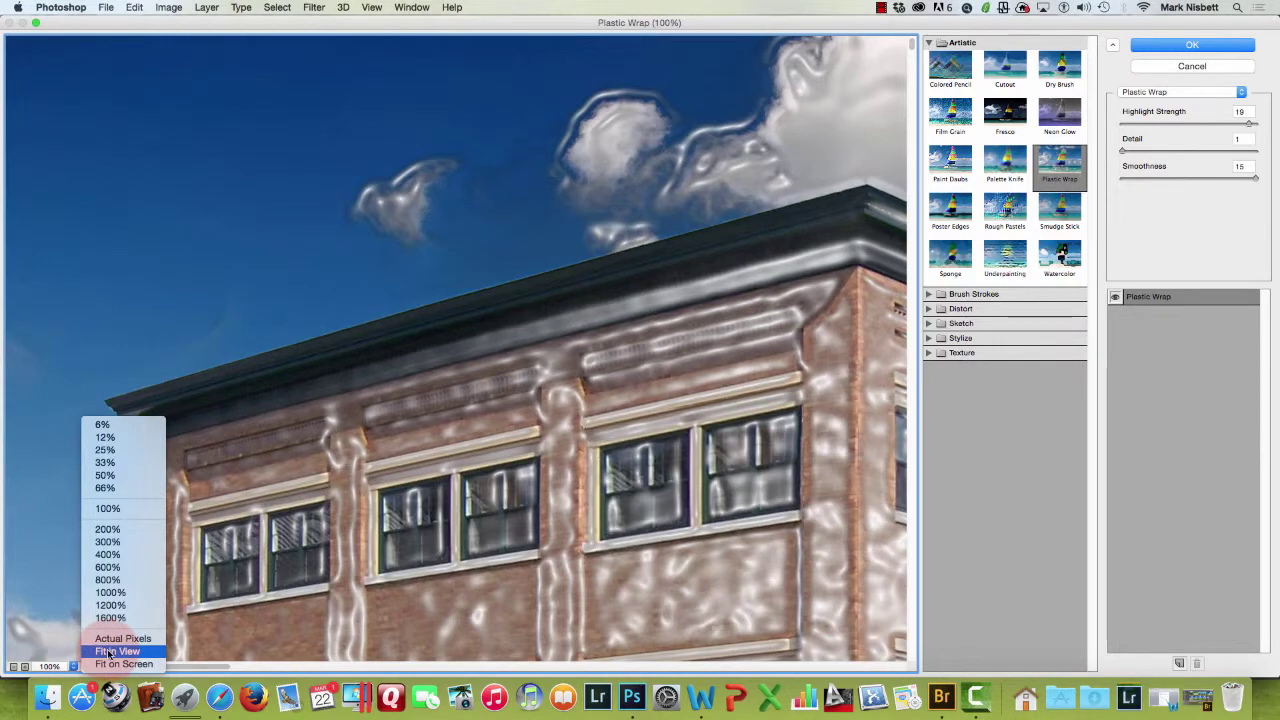
pyautogui.click(113, 651)
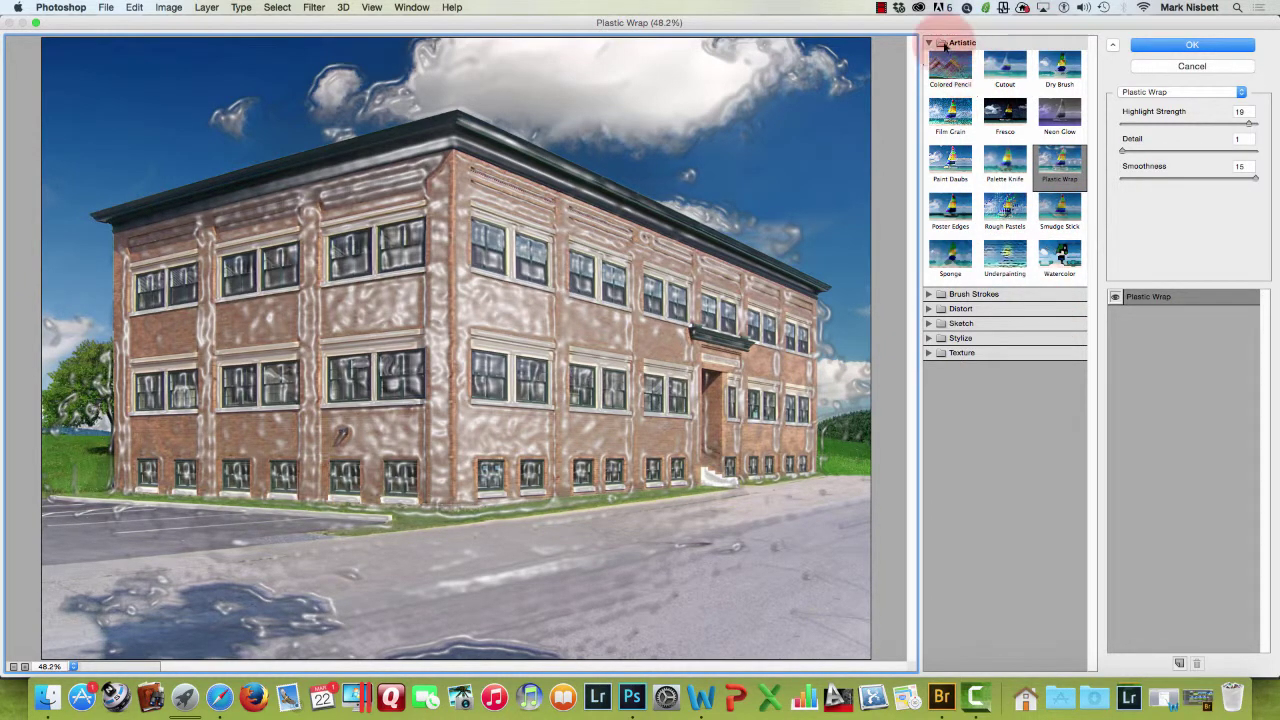
# Preview the Artistic filters Colored Pencil, Cutout, Dry Brush, Film Grain and Fresco on the building image.
pyautogui.click(931, 43)
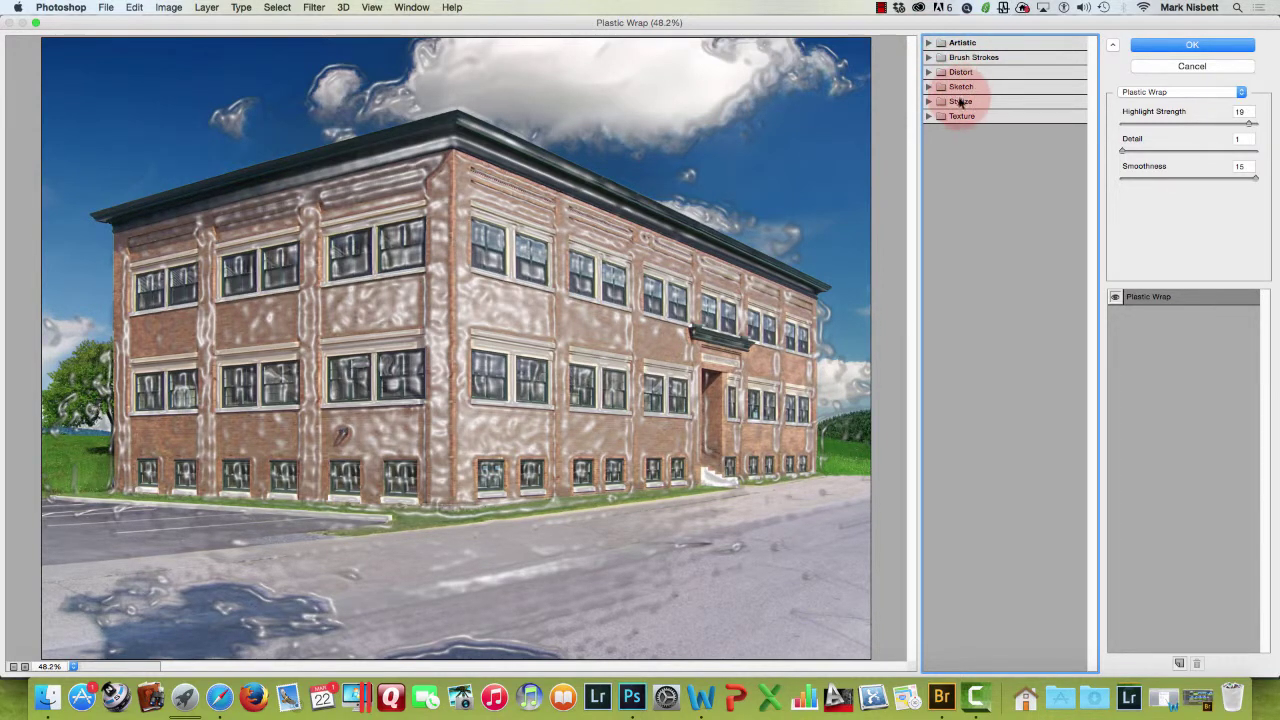
pyautogui.click(952, 44)
pyautogui.click(949, 68)
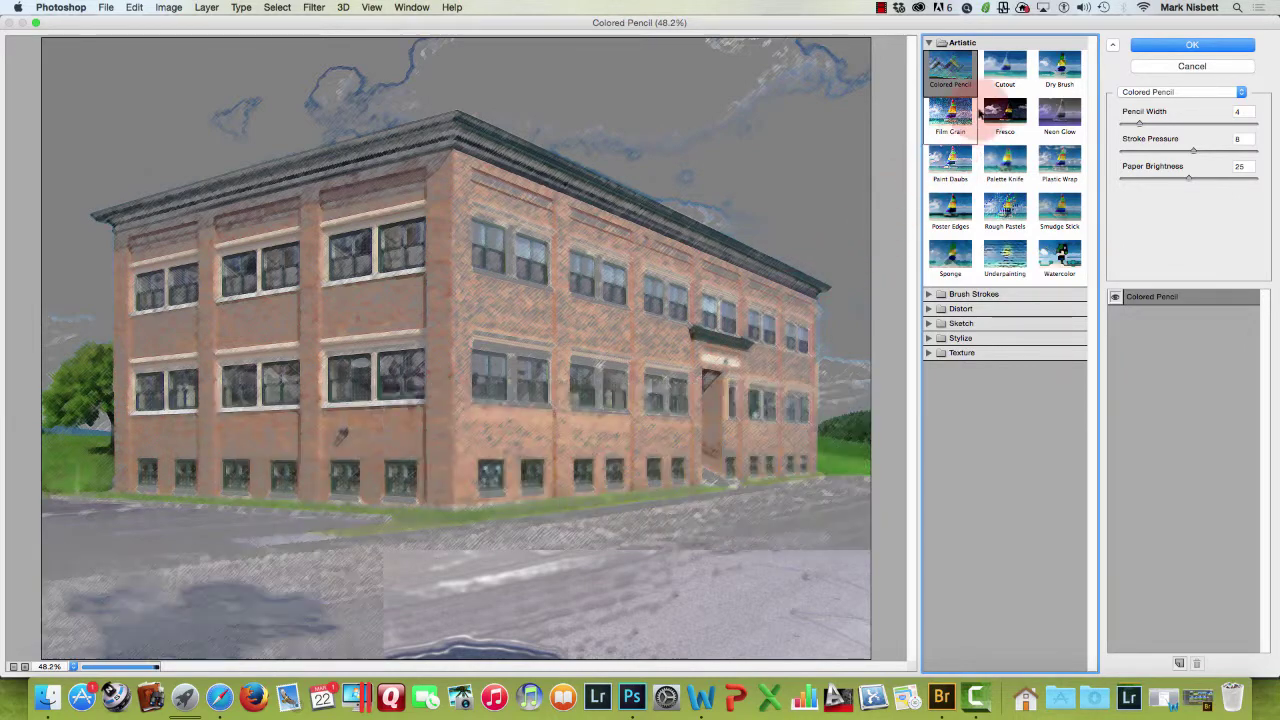
pyautogui.click(1005, 70)
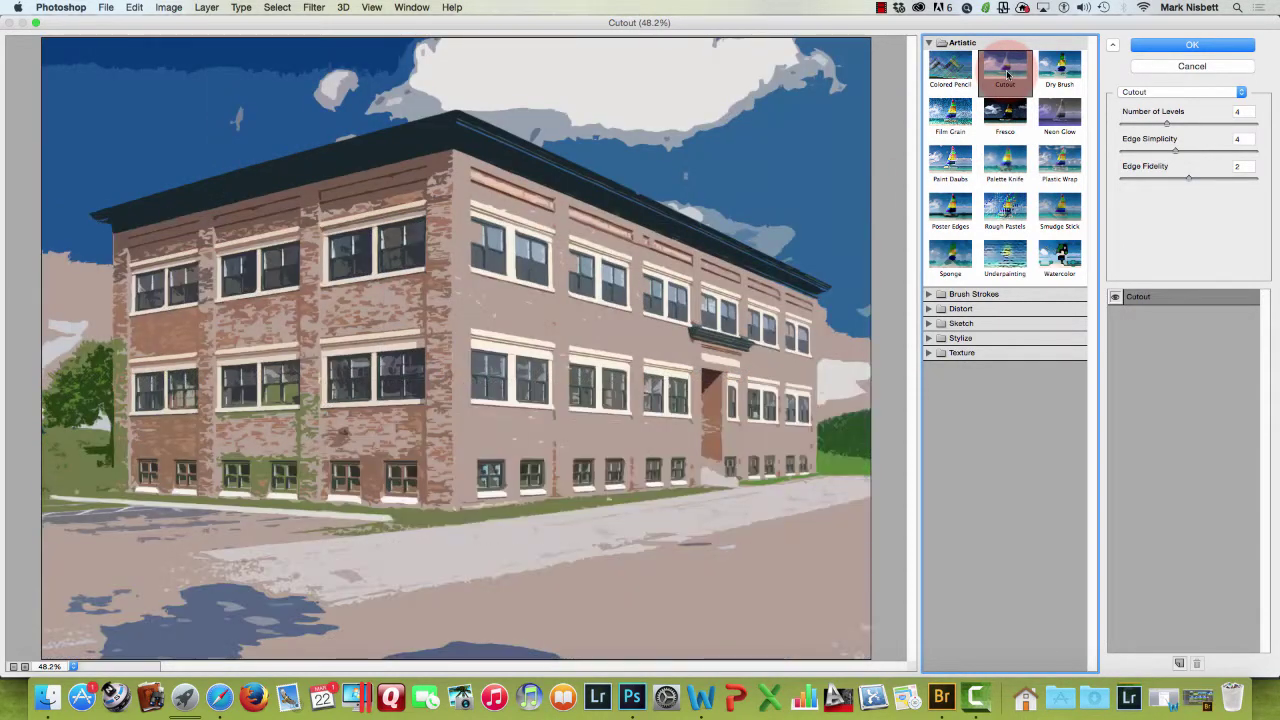
pyautogui.click(1054, 72)
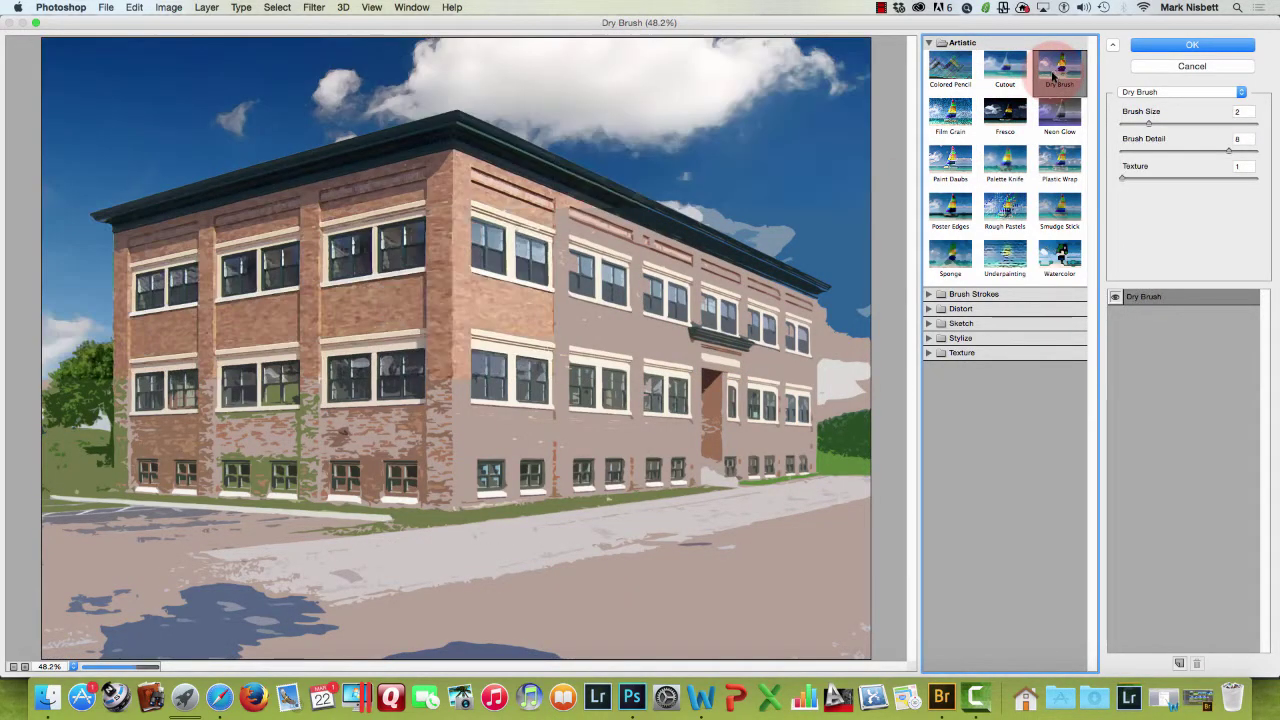
pyautogui.click(953, 114)
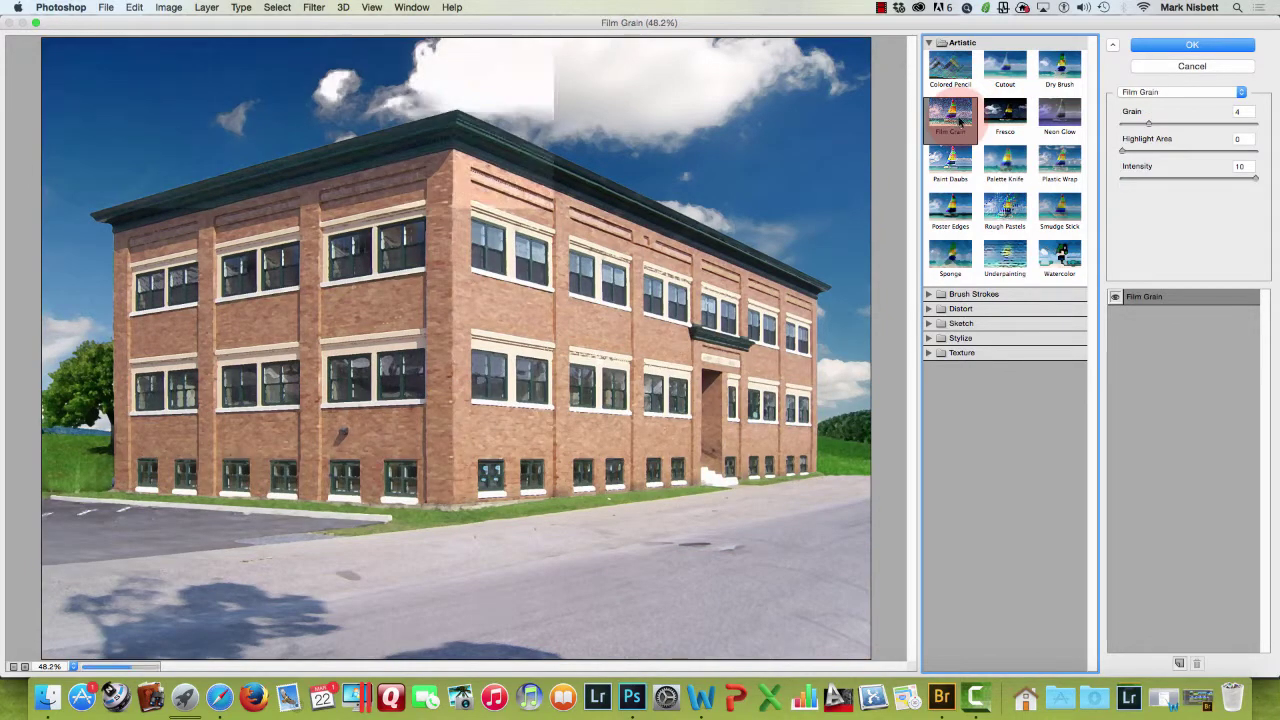
pyautogui.click(1019, 121)
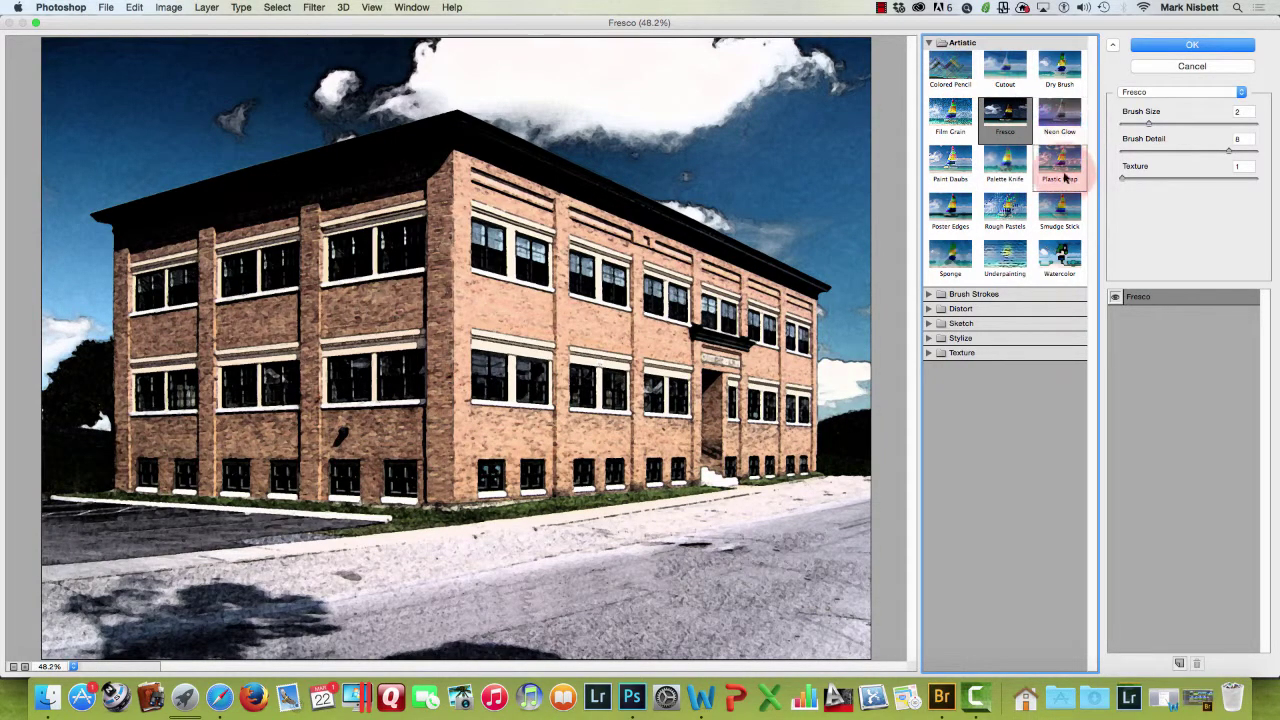
# Choose the Palette Knife filter, try a Stroke Size of 1 and set it to 24.
pyautogui.click(990, 170)
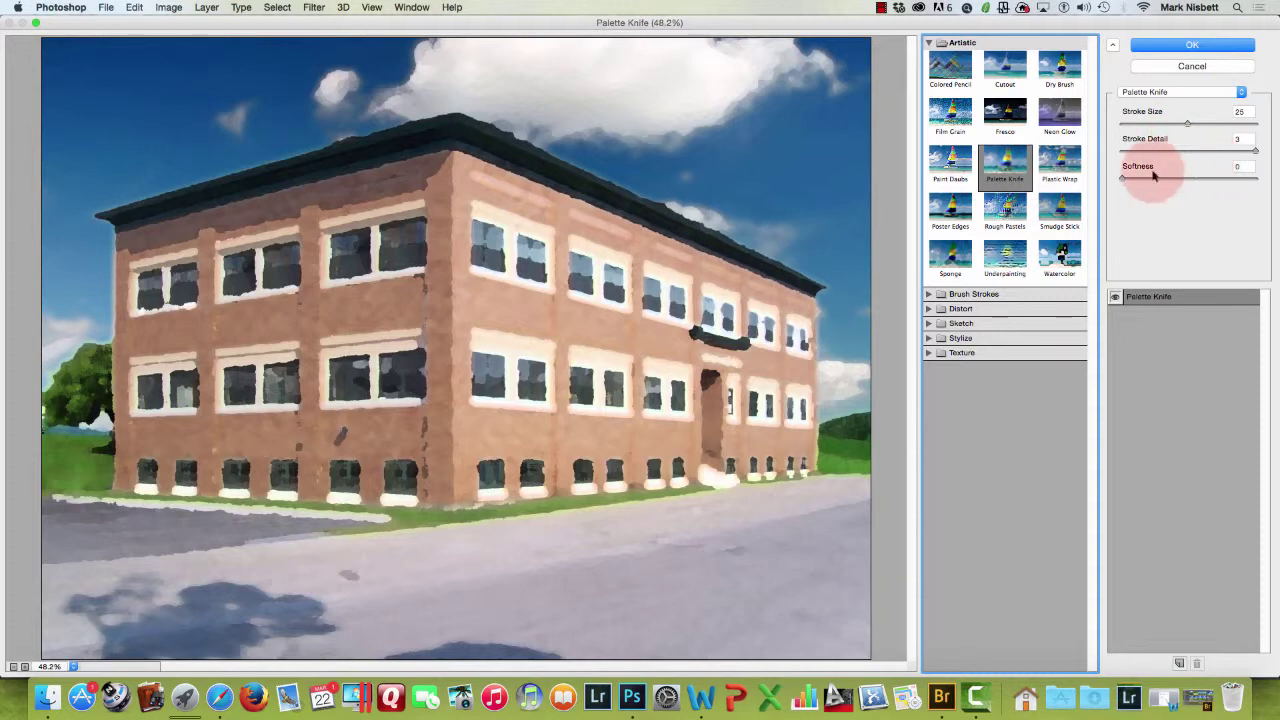
pyautogui.moveTo(1187, 124); pyautogui.dragTo(1119, 124)
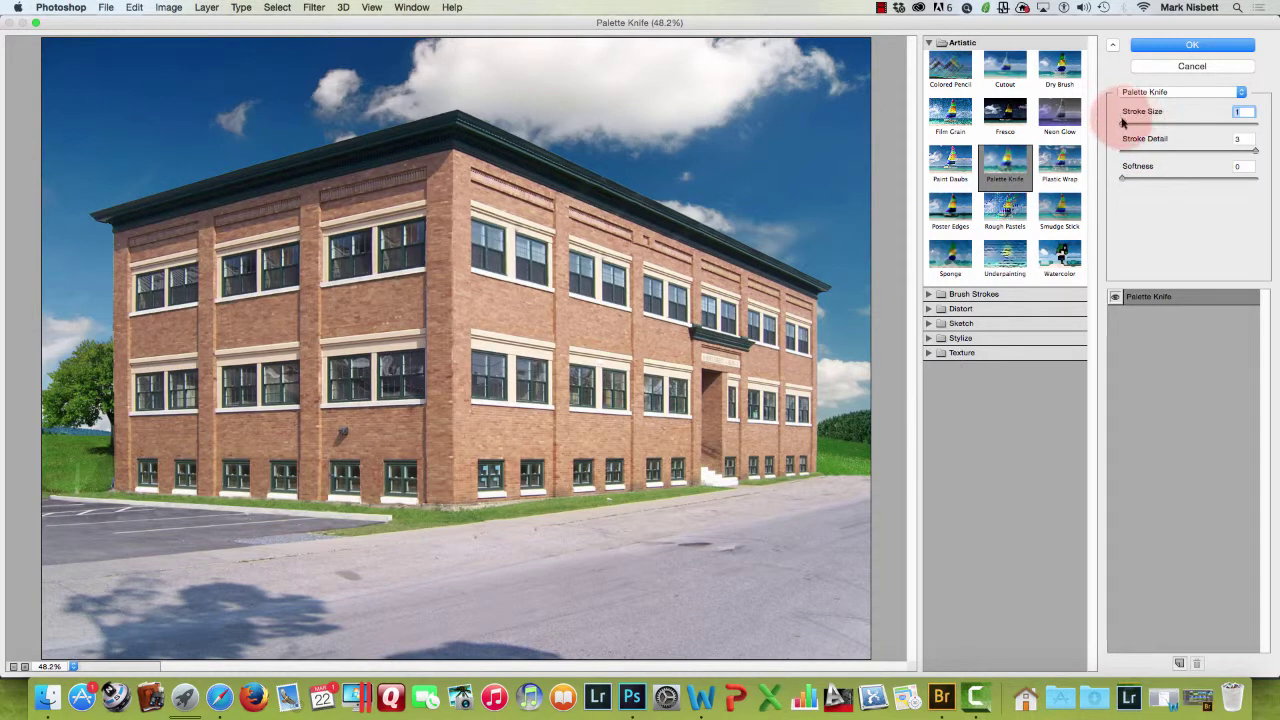
pyautogui.moveTo(1122, 124); pyautogui.dragTo(1257, 131)
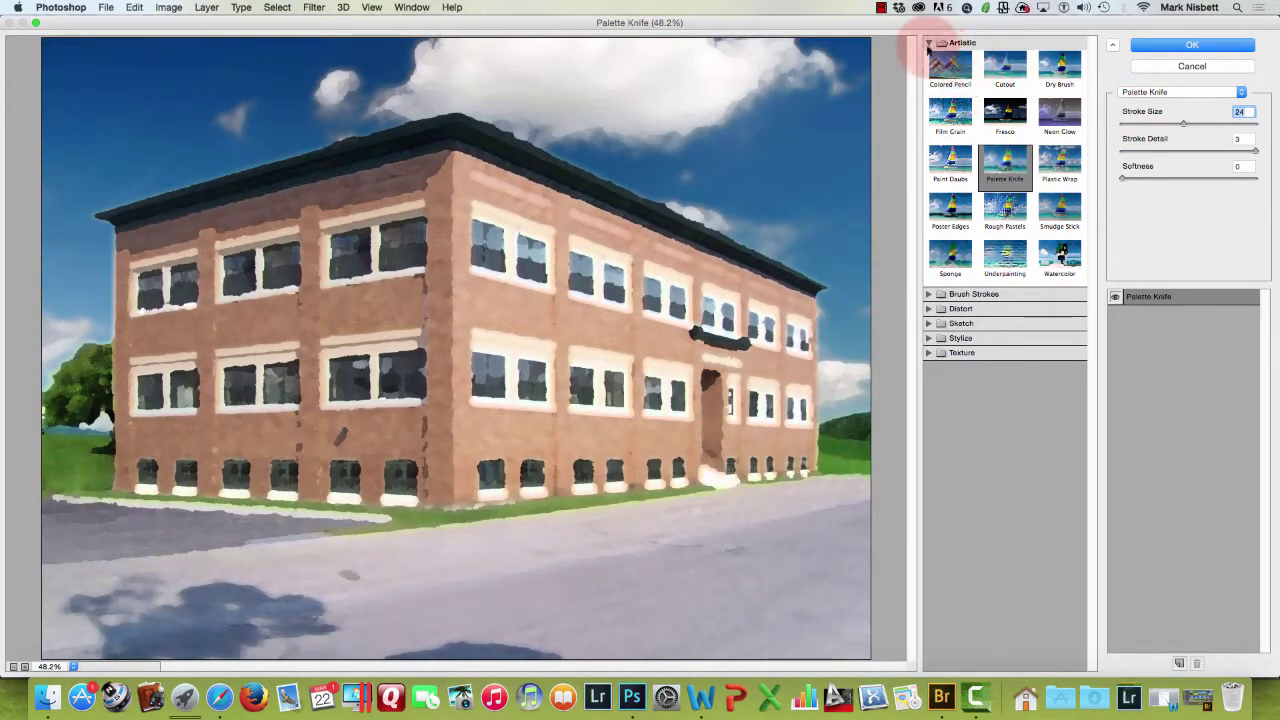
# Collapse the Artistic filters, glance into the Brush Strokes and Distort categories, and expand the Sketch filters.
pyautogui.click(930, 43)
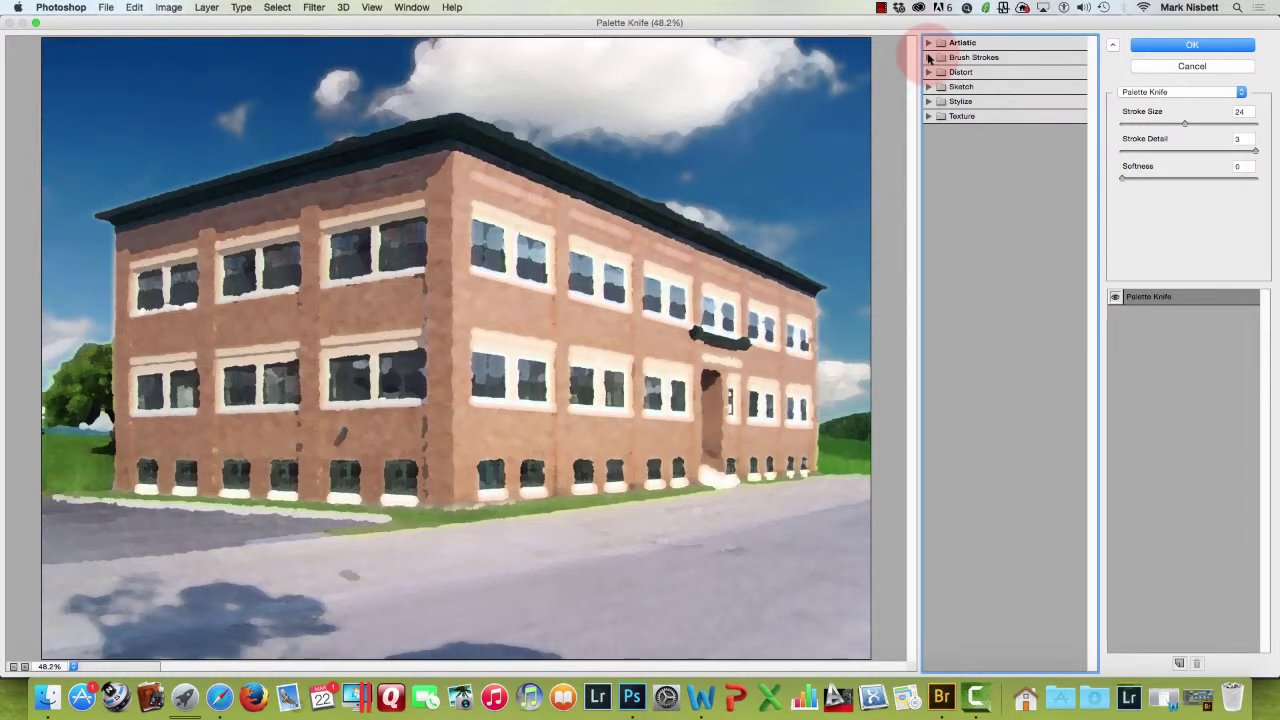
pyautogui.click(929, 58)
pyautogui.click(929, 58)
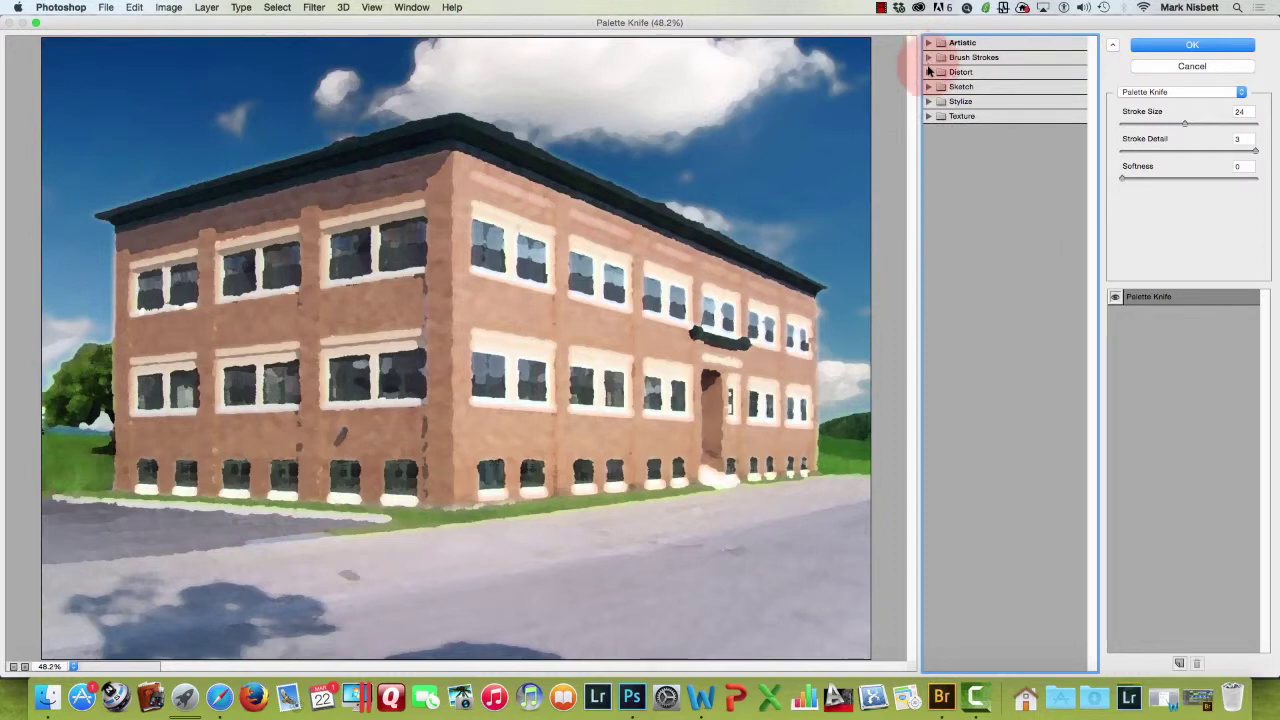
pyautogui.click(929, 72)
pyautogui.click(929, 72)
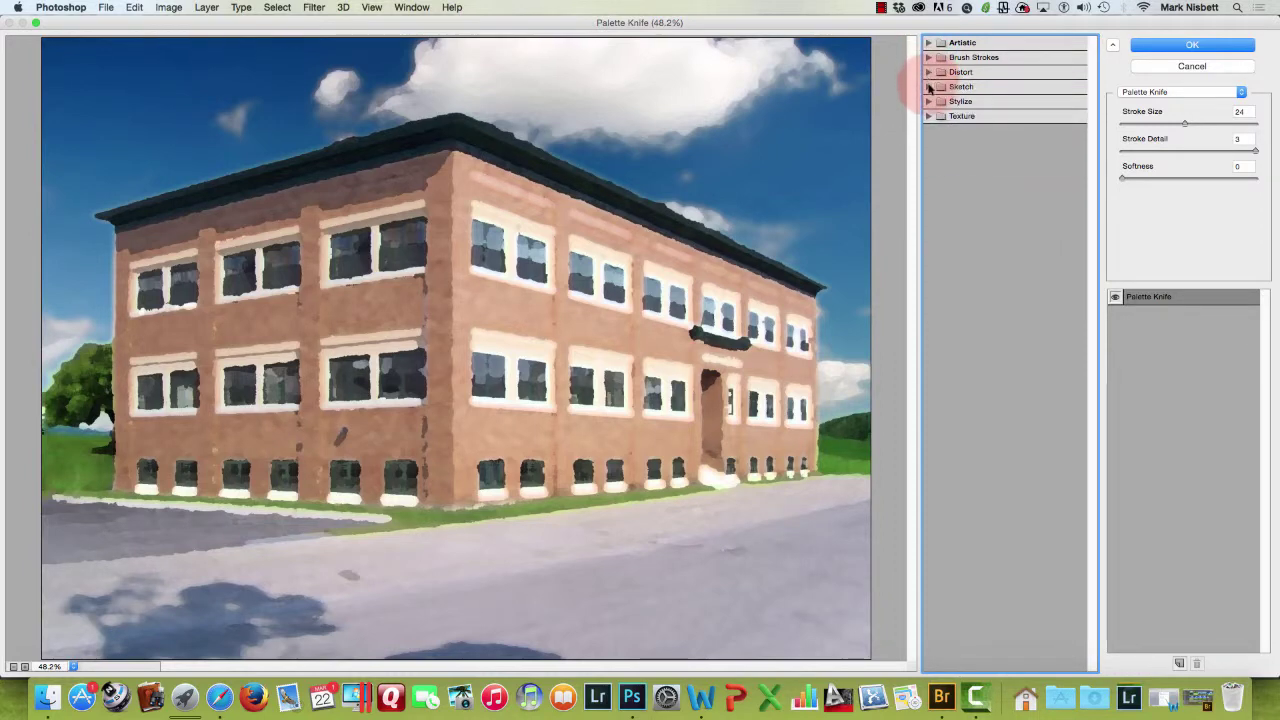
pyautogui.click(929, 87)
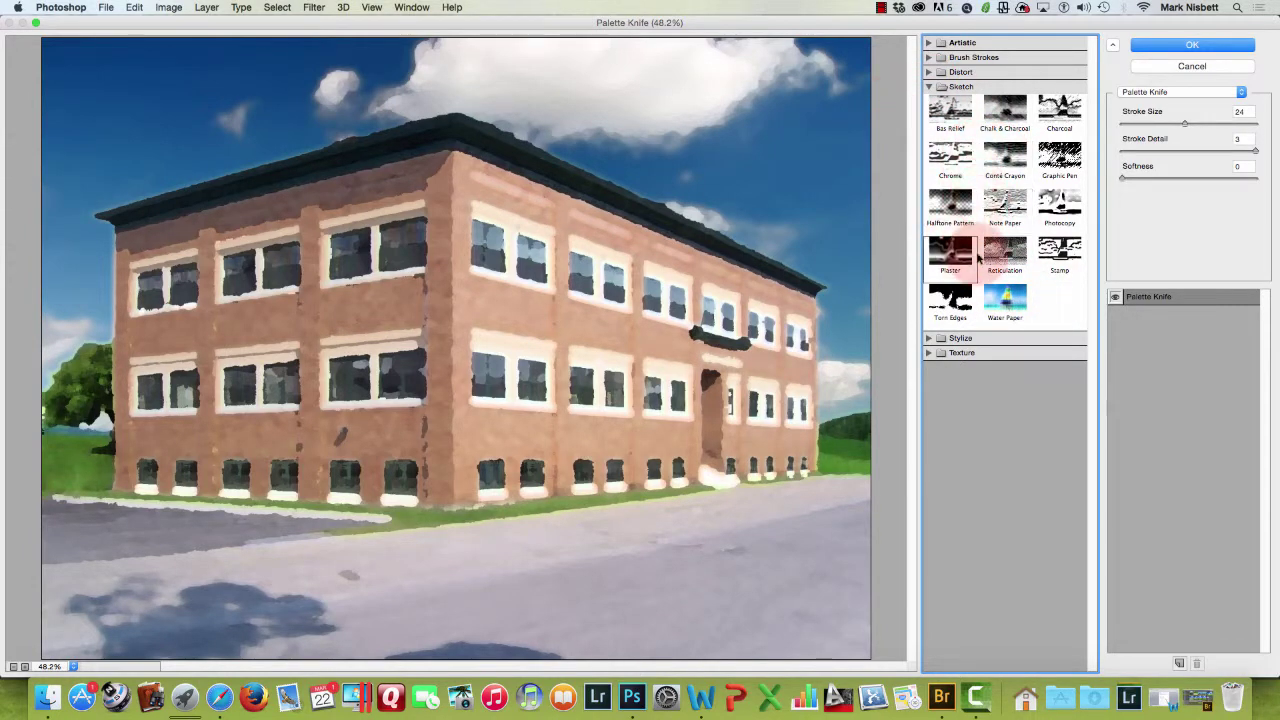
# Preview the Sketch filters Charcoal, Chalk & Charcoal, Bas Relief and Chrome on the building image.
pyautogui.click(1058, 115)
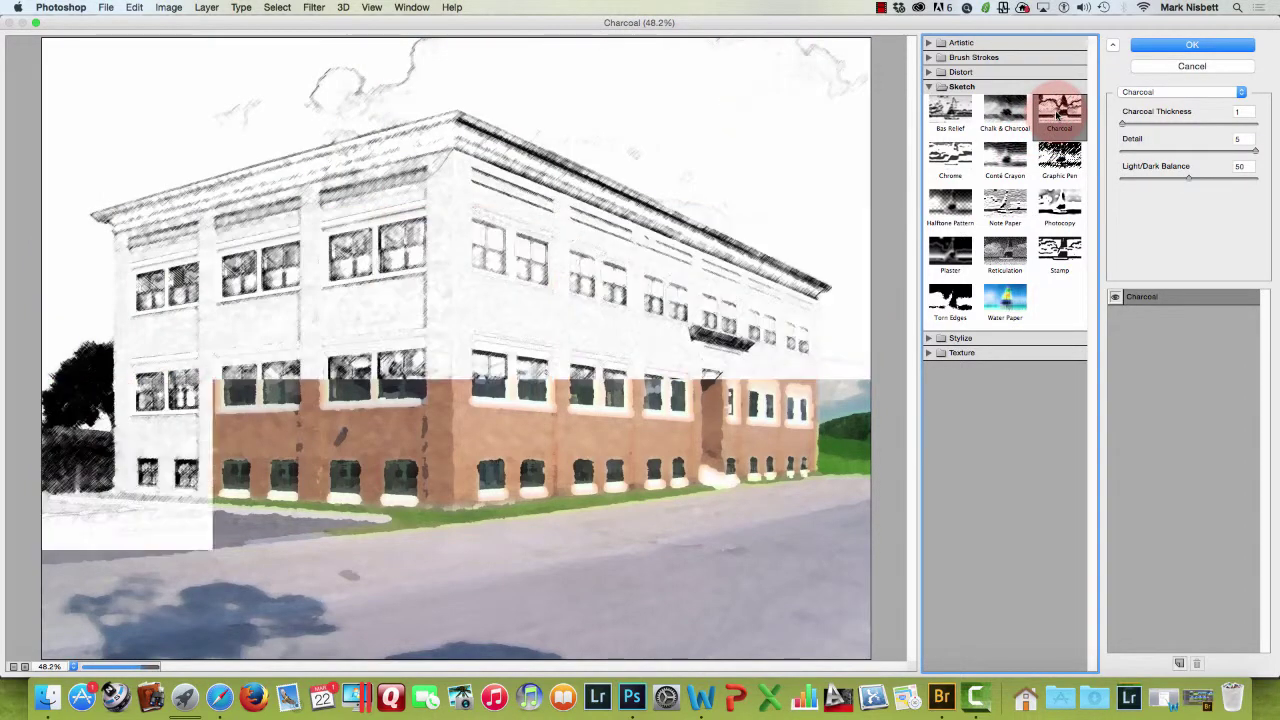
pyautogui.click(1005, 112)
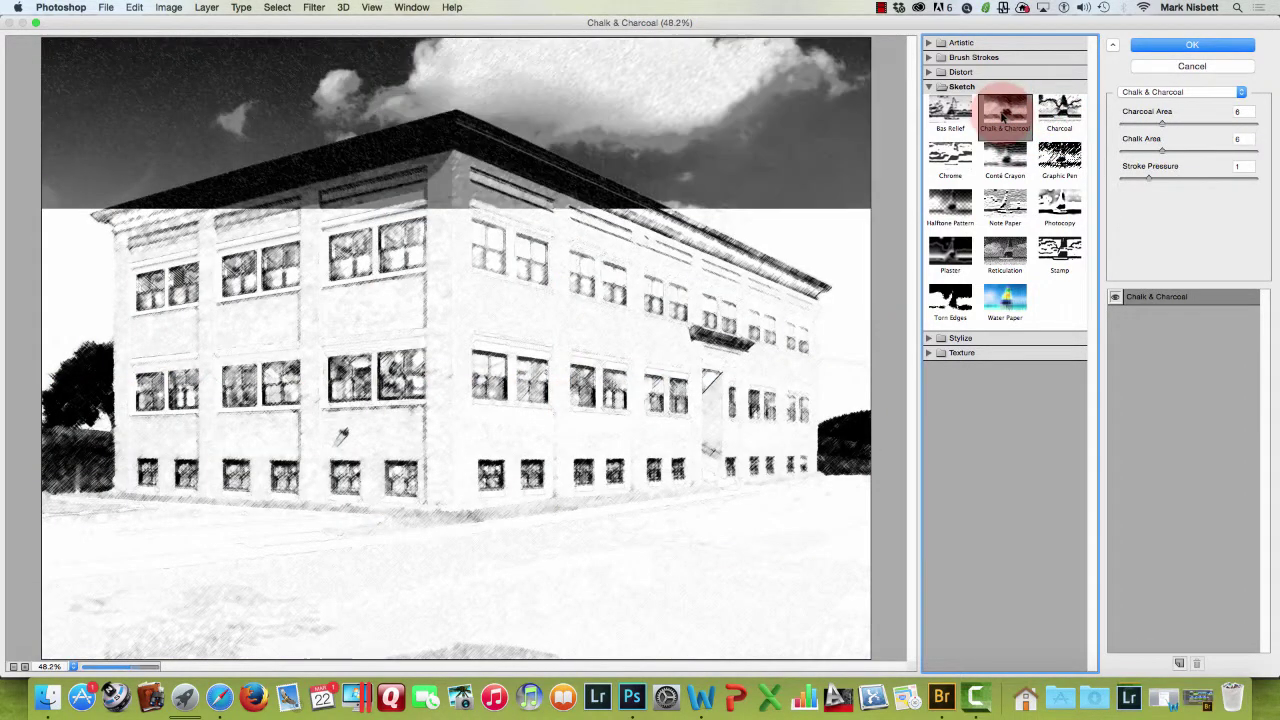
pyautogui.click(966, 117)
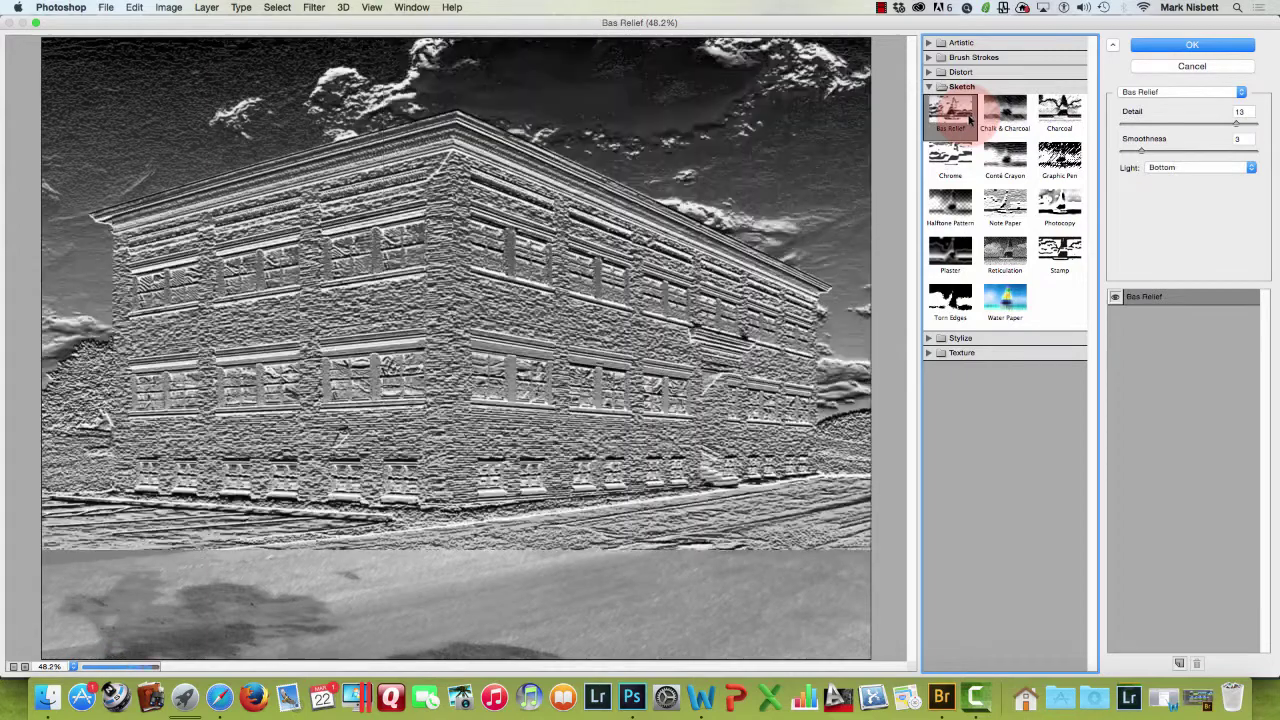
pyautogui.click(965, 172)
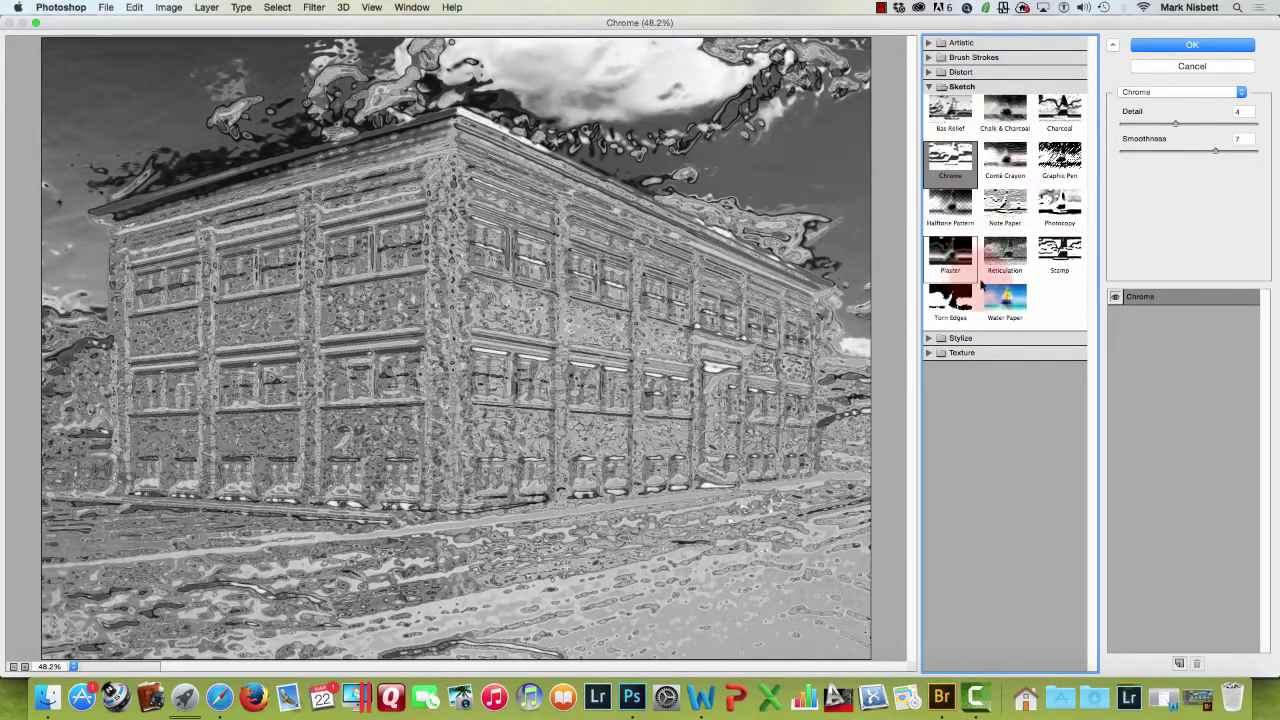
# Choose the Photocopy sketch filter and try its extremes: Detail 24, Darkness 1, then Detail 1 with Darkness 50.
pyautogui.click(1059, 208)
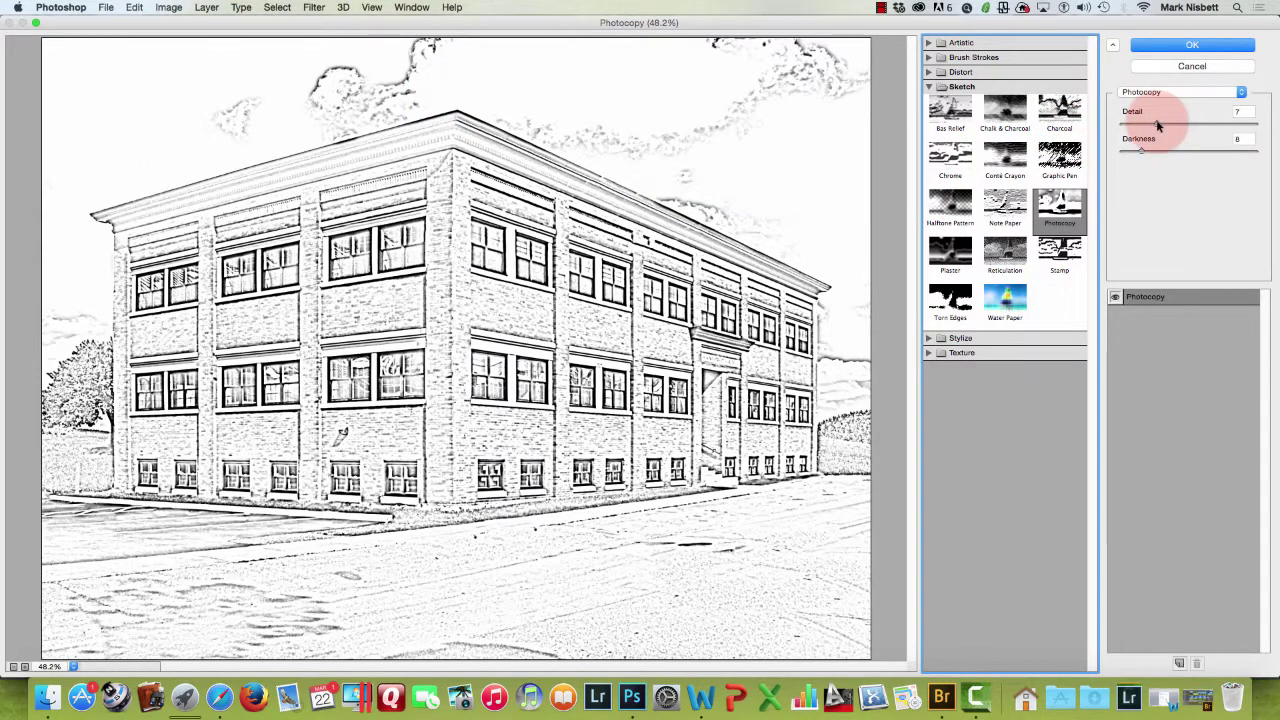
pyautogui.moveTo(1158, 125); pyautogui.dragTo(1266, 129)
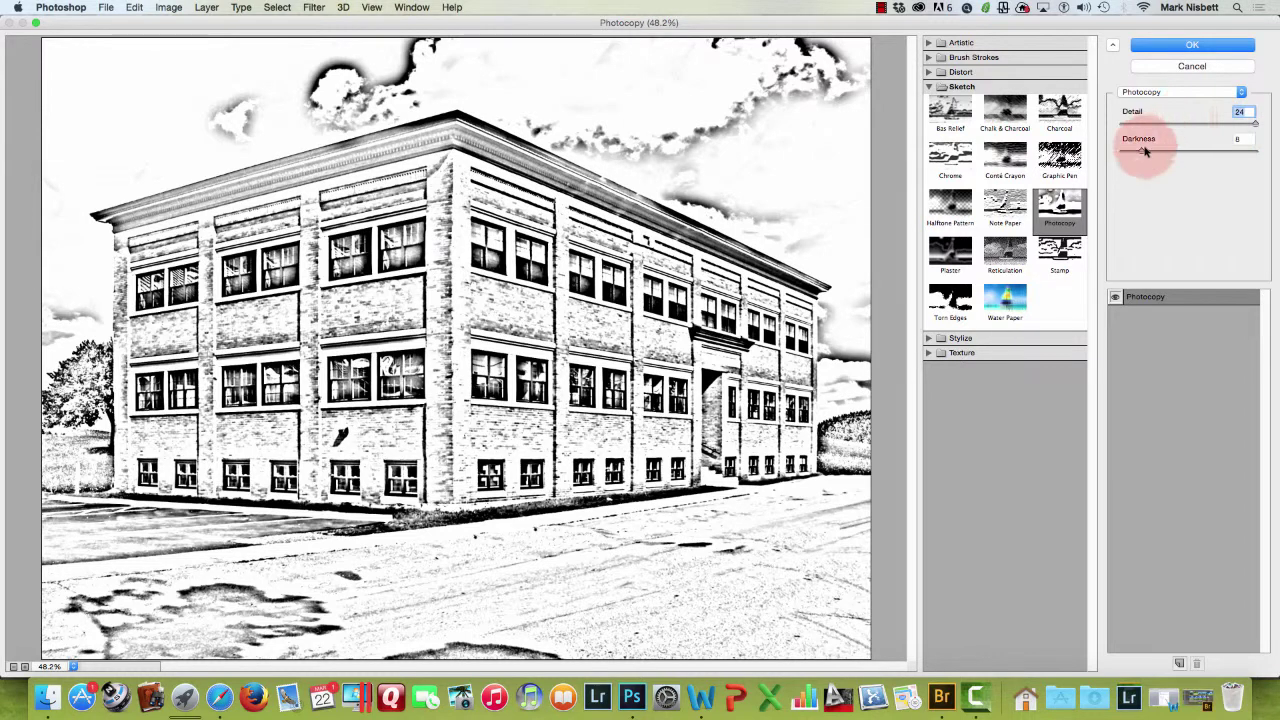
pyautogui.moveTo(1142, 152); pyautogui.dragTo(1111, 151)
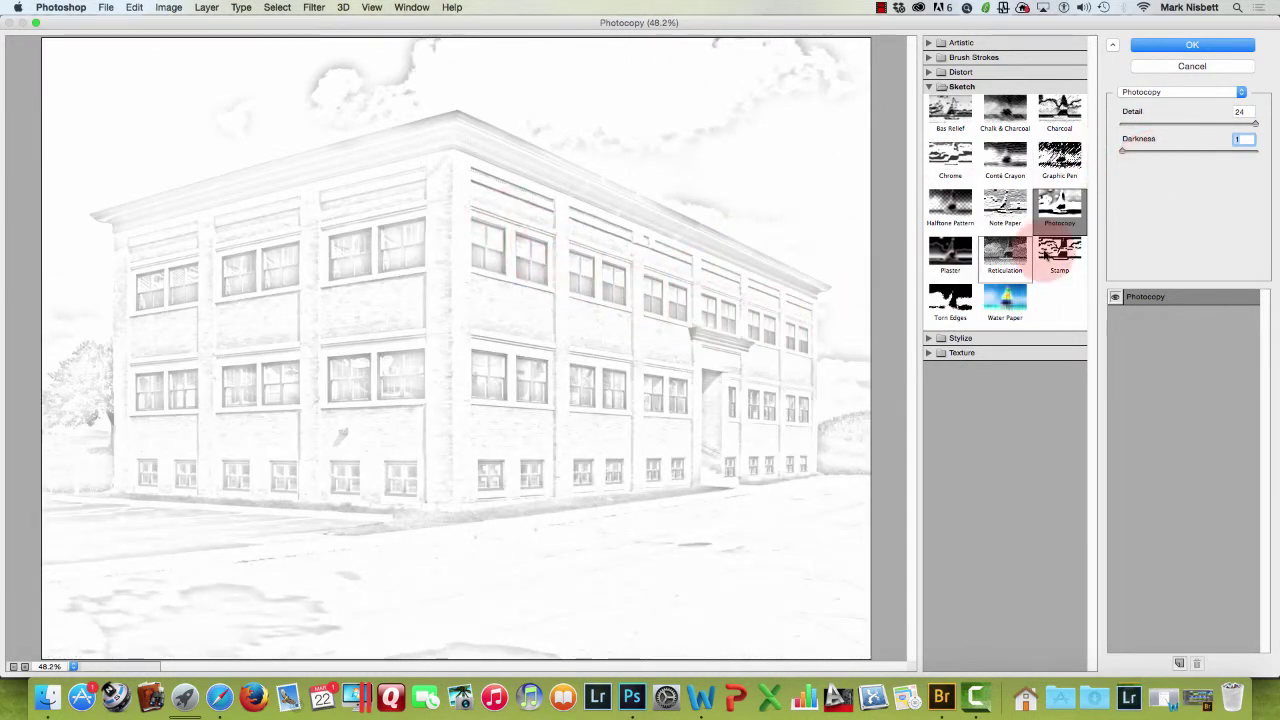
pyautogui.moveTo(1255, 123); pyautogui.dragTo(1106, 106)
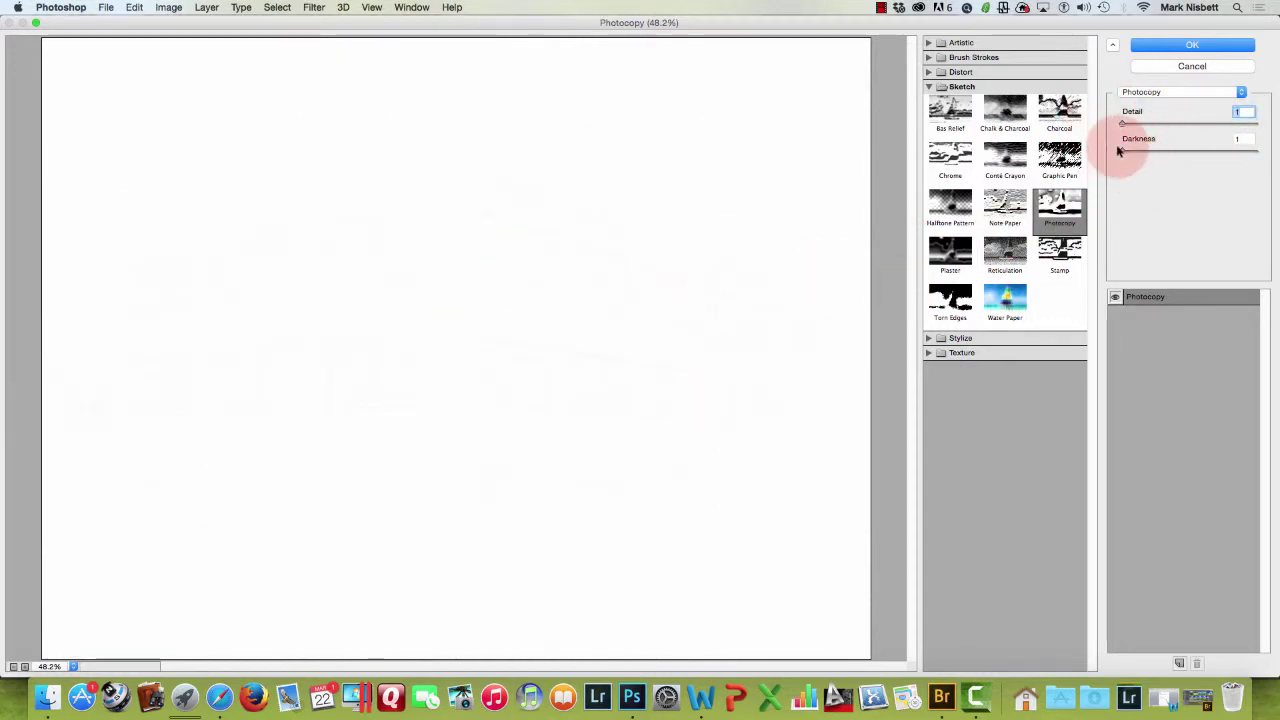
pyautogui.moveTo(1126, 147); pyautogui.dragTo(1277, 170)
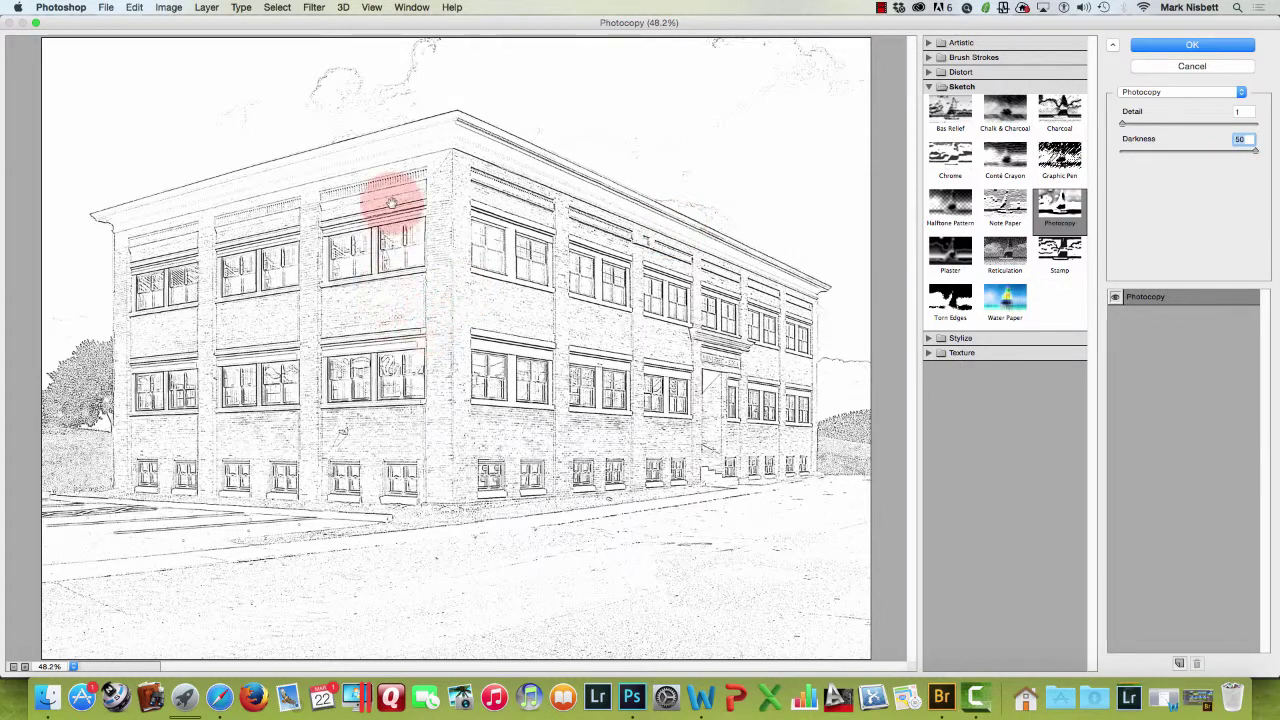
# Set the Photocopy filter to Darkness 25 and Detail 2 and apply it to the linework copy layer.
pyautogui.click(1188, 152)
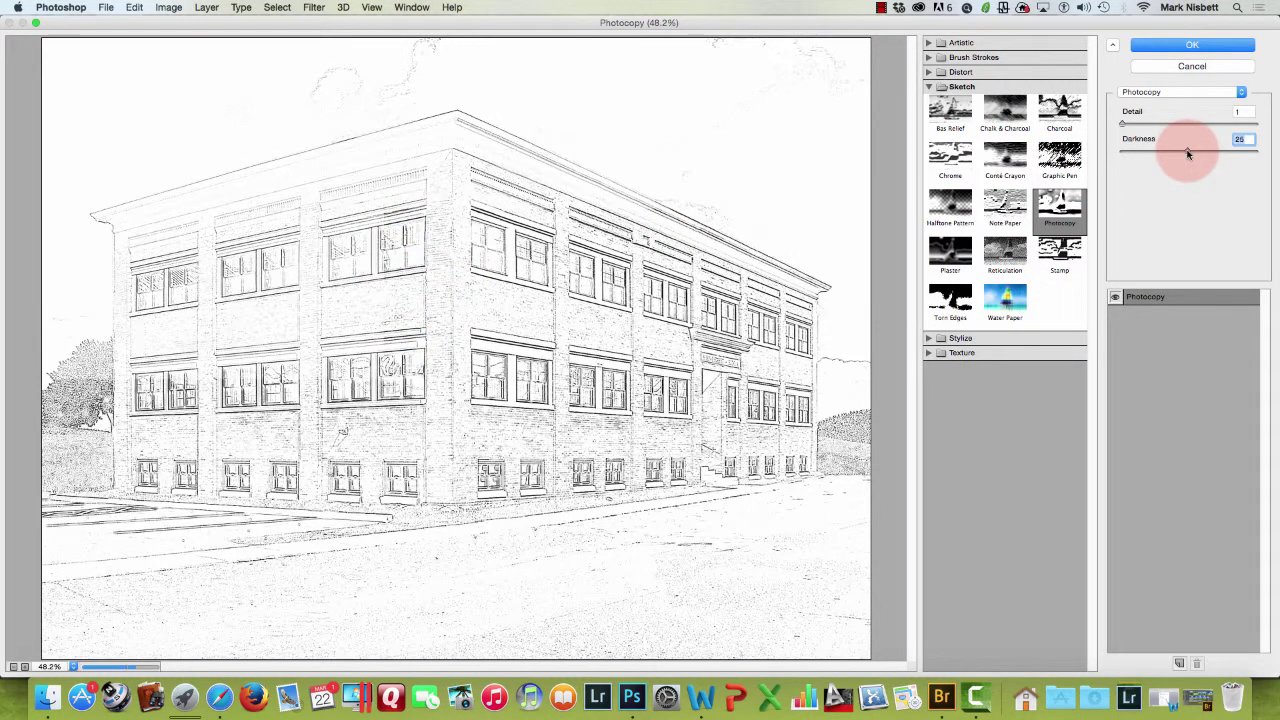
pyautogui.click(1156, 121)
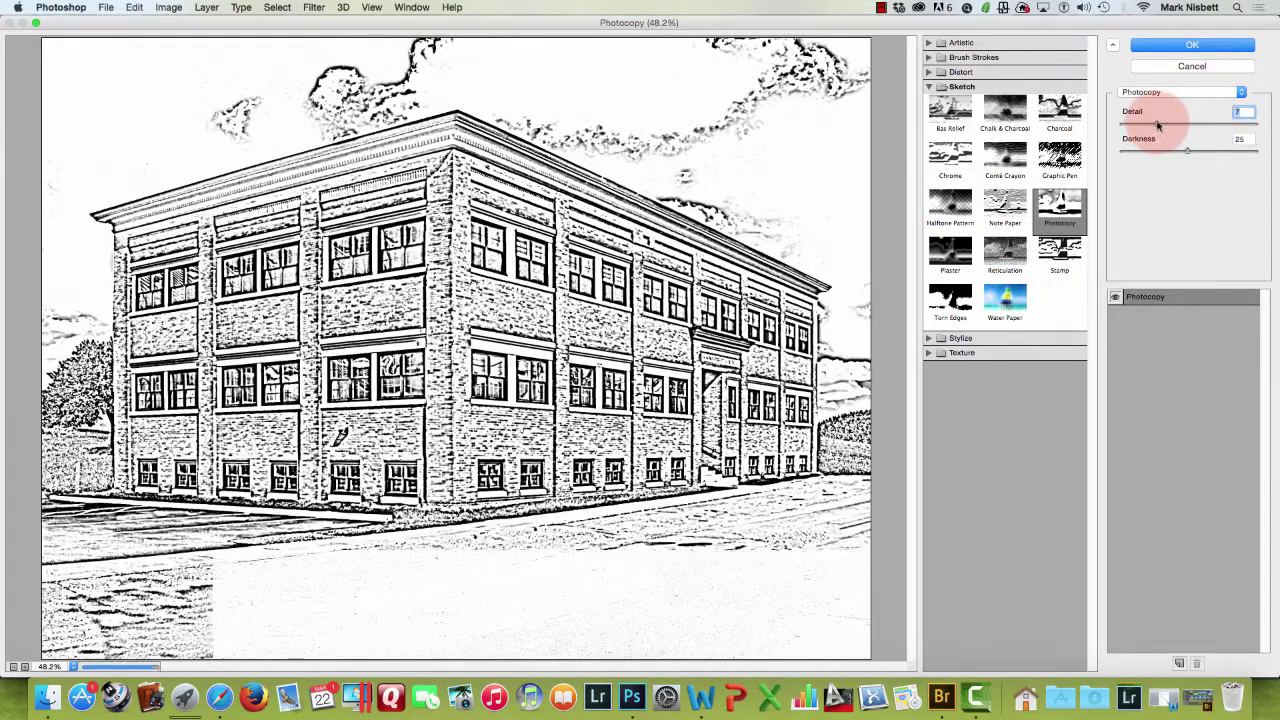
pyautogui.moveTo(1149, 124); pyautogui.dragTo(1130, 125)
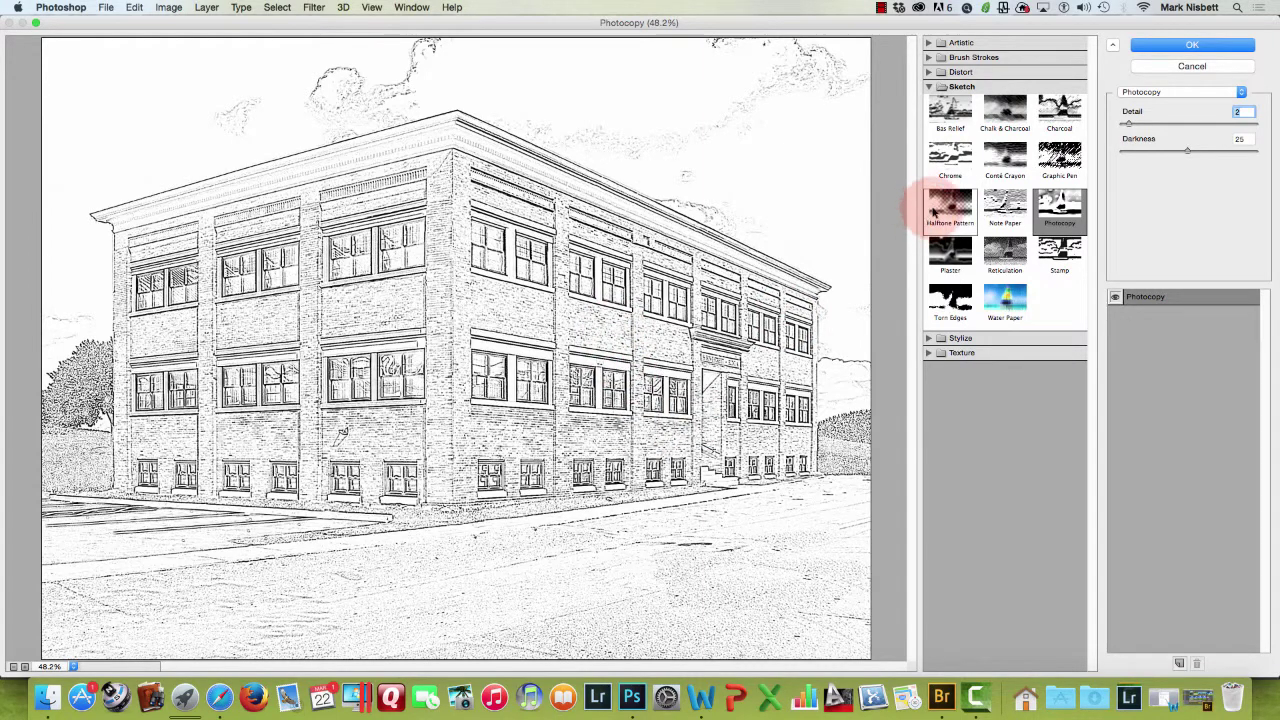
pyautogui.click(1190, 44)
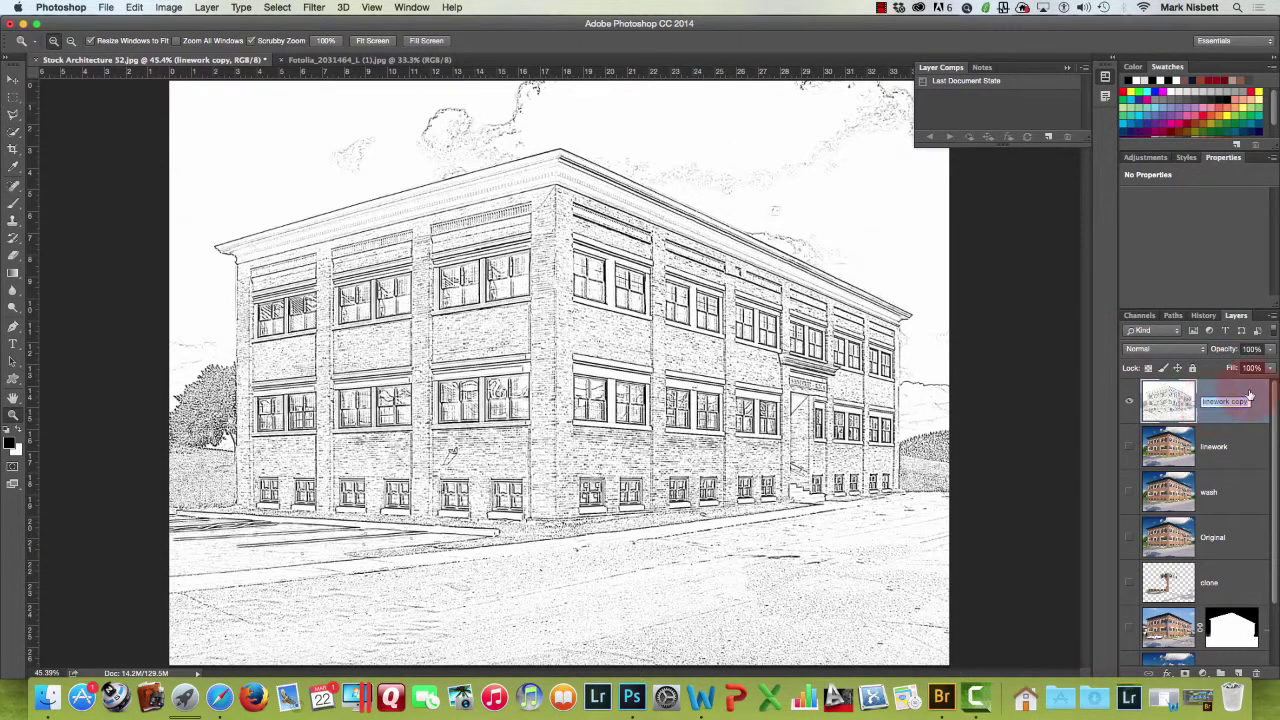
# Try a second Photocopy pass with Detail 2 and Darkness 25 on the already filtered linework copy layer.
pyautogui.click(313, 7)
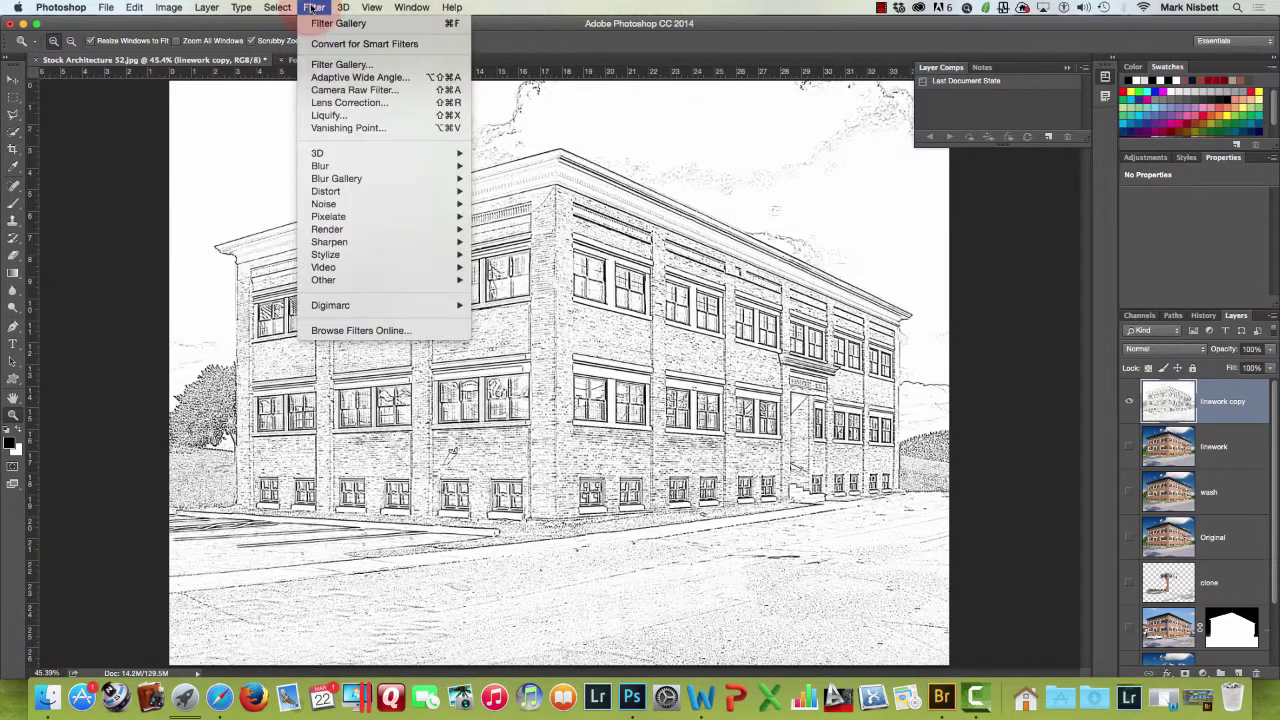
pyautogui.click(343, 65)
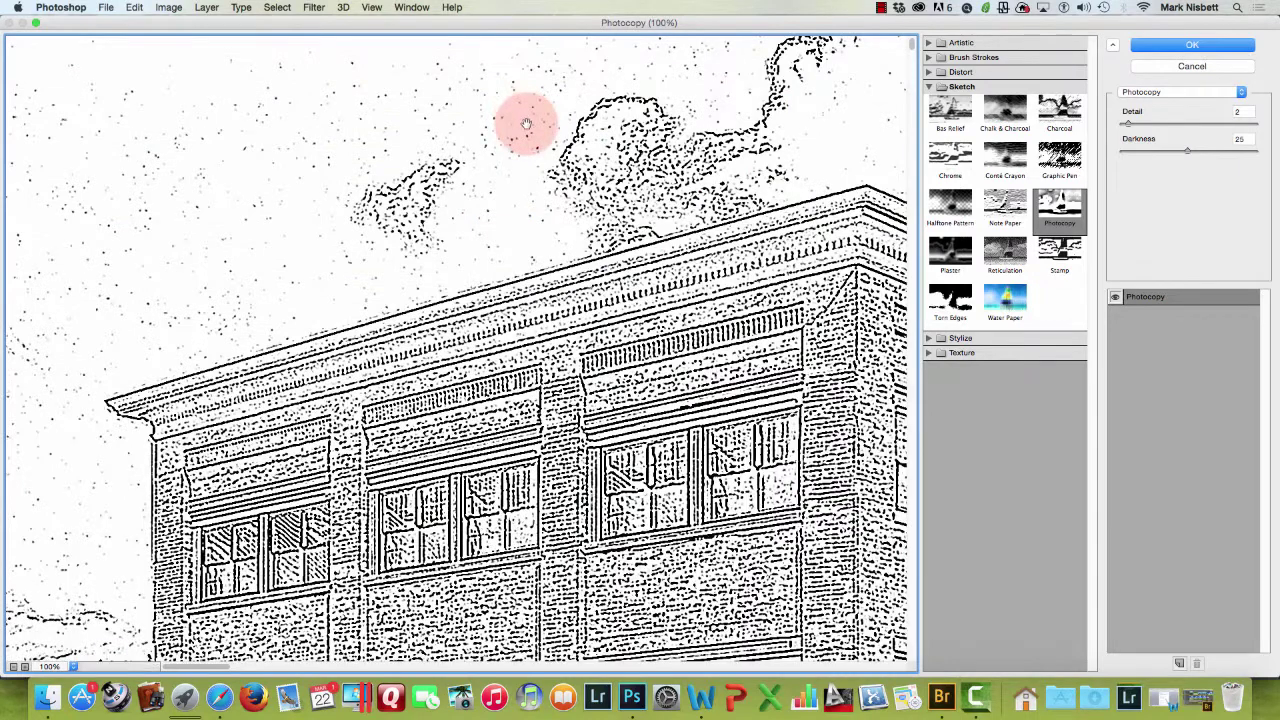
pyautogui.click(73, 666)
pyautogui.click(110, 652)
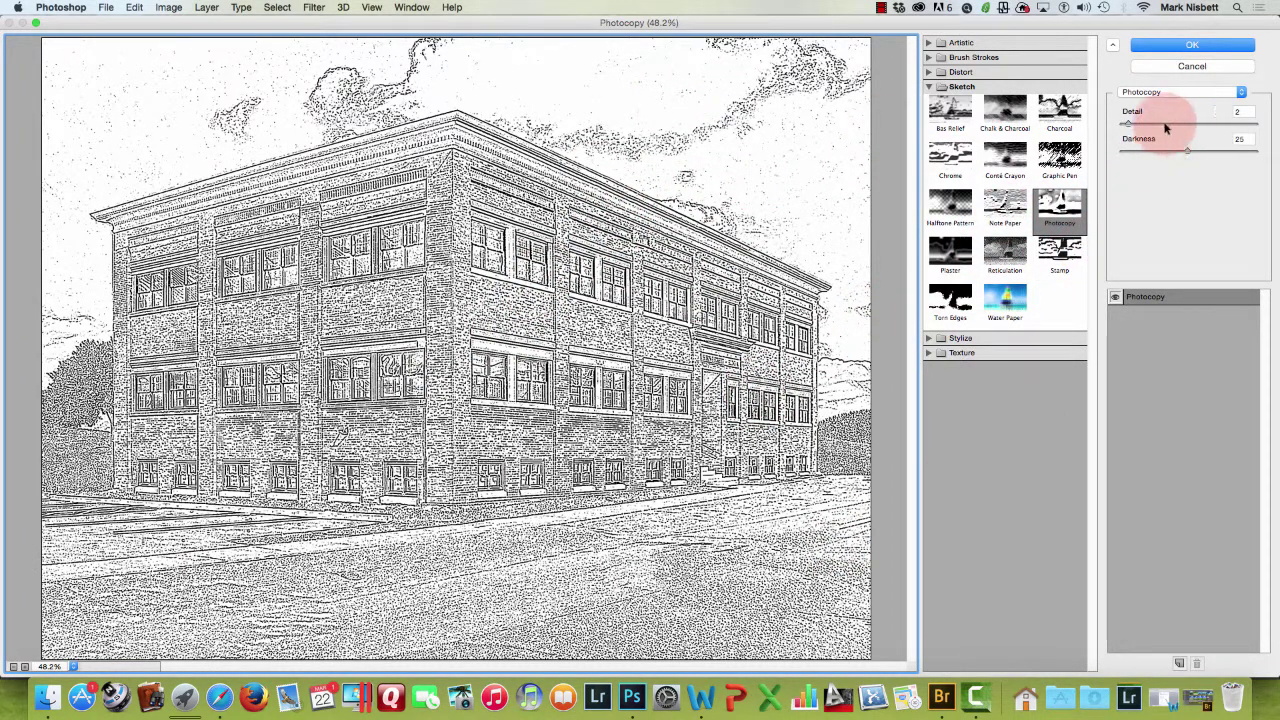
pyautogui.moveTo(1128, 124)
pyautogui.mouseDown()
pyautogui.moveTo(1159, 127)
pyautogui.moveTo(1125, 126)
pyautogui.mouseUp()
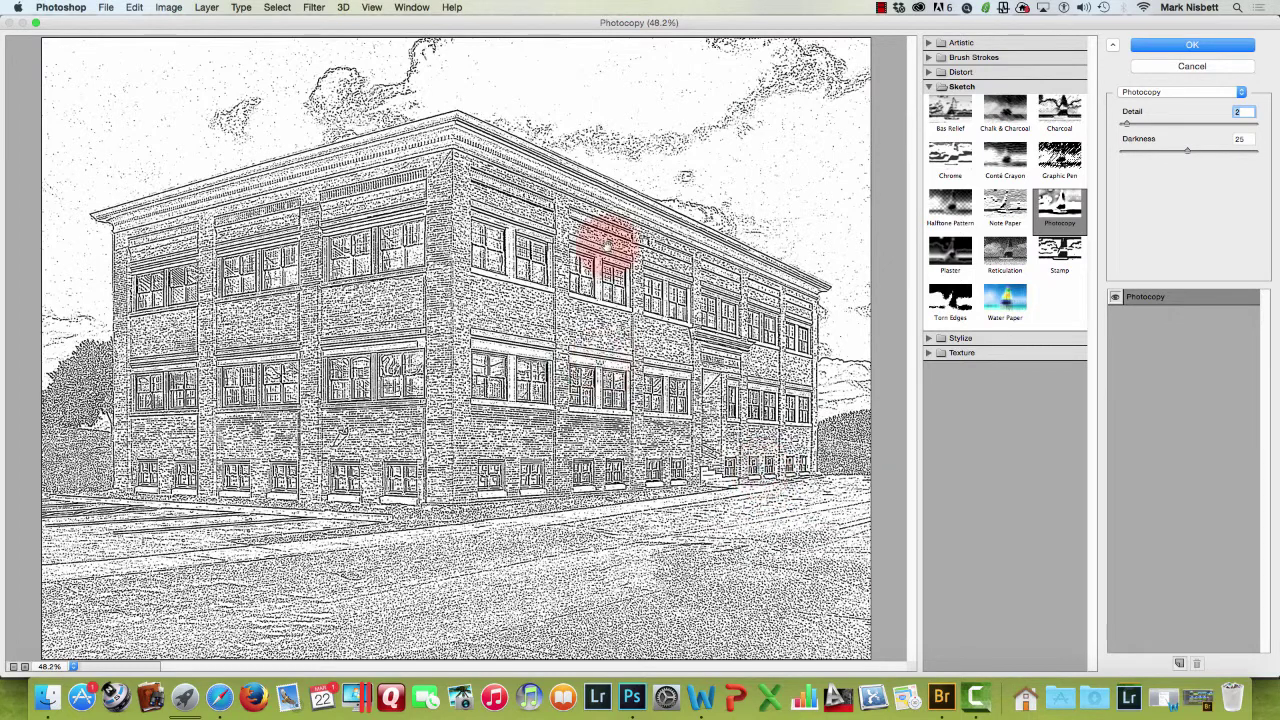
pyautogui.click(1195, 46)
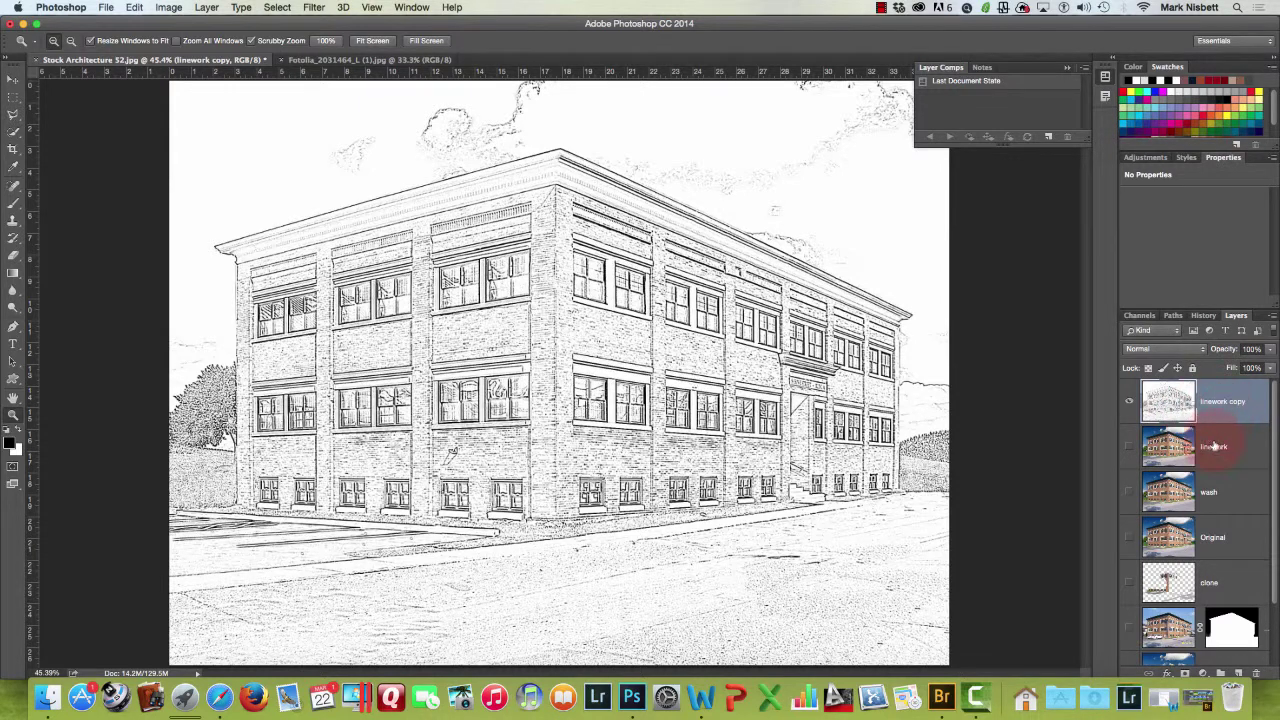
# Hide the linework copy layer, show and select the linework layer, and convert it for smart filters.
pyautogui.click(1128, 402)
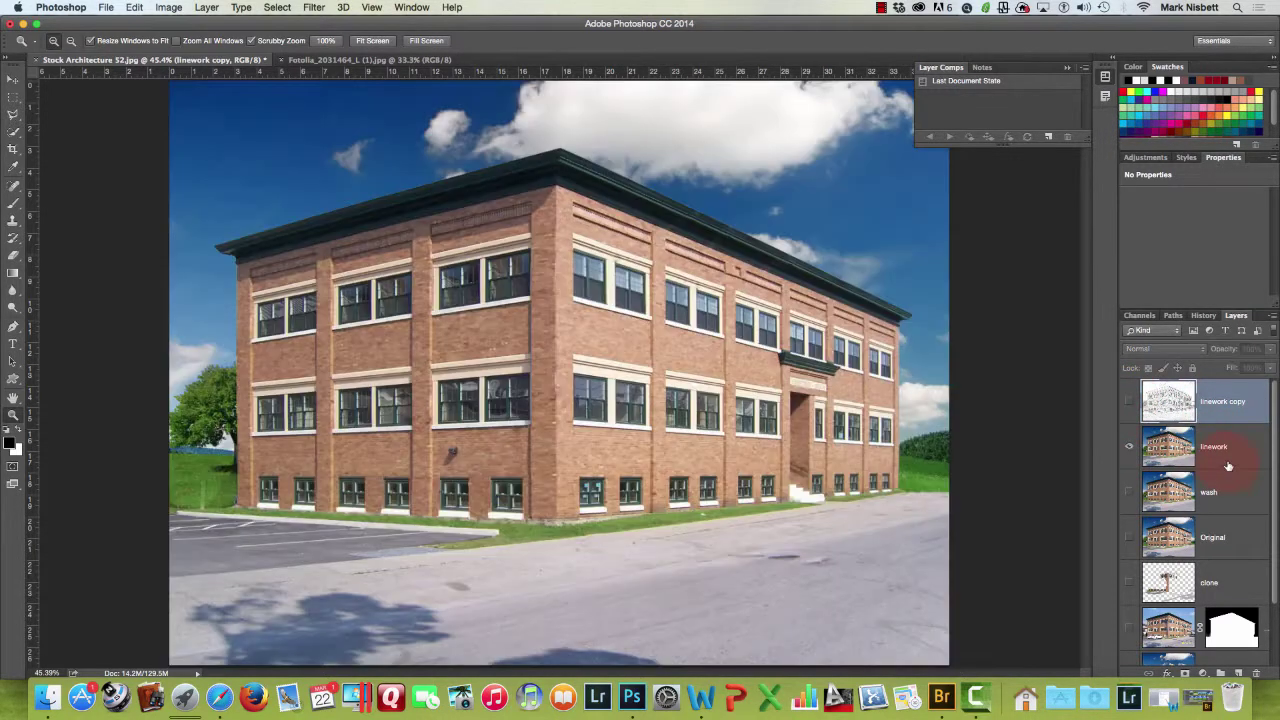
pyautogui.click(1220, 450)
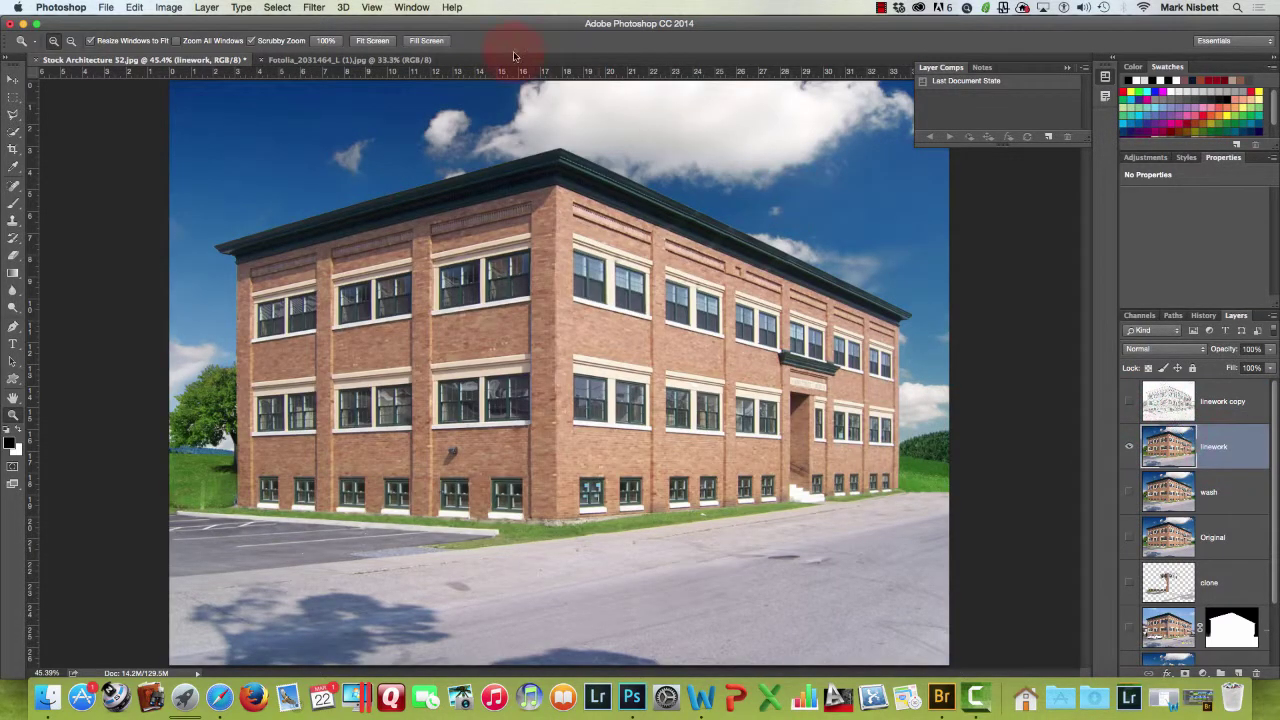
pyautogui.click(314, 8)
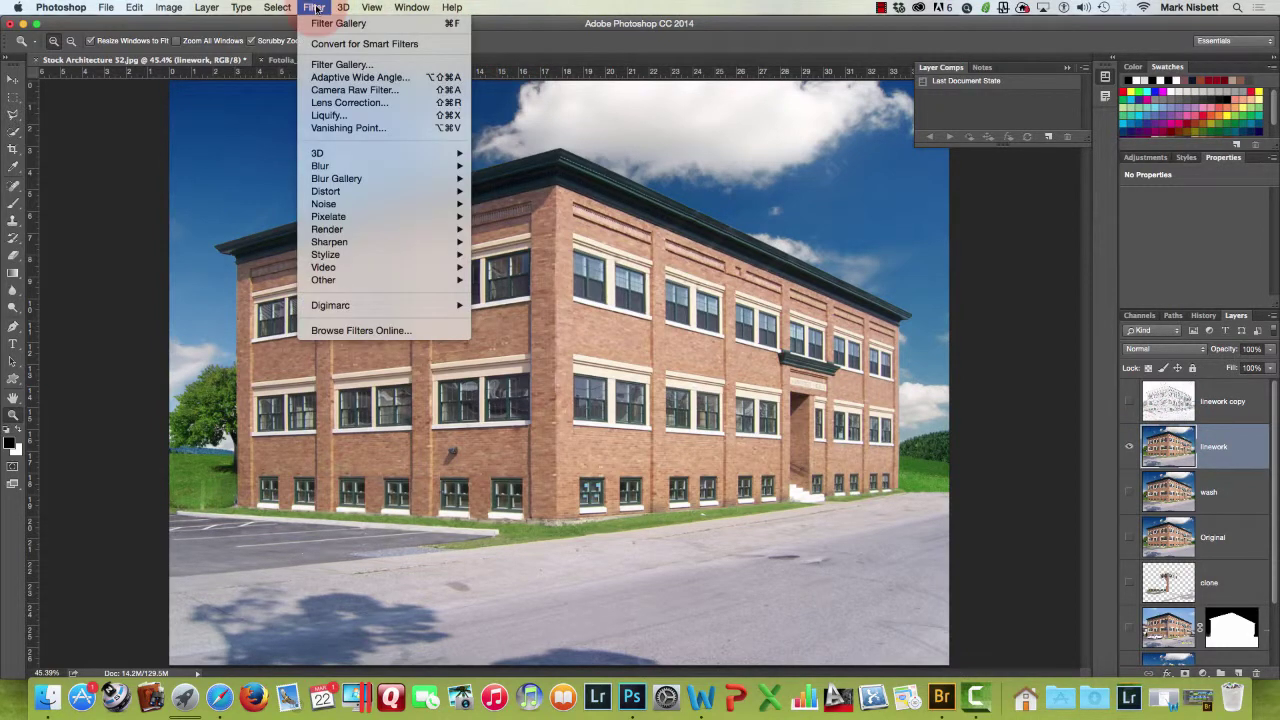
pyautogui.click(364, 44)
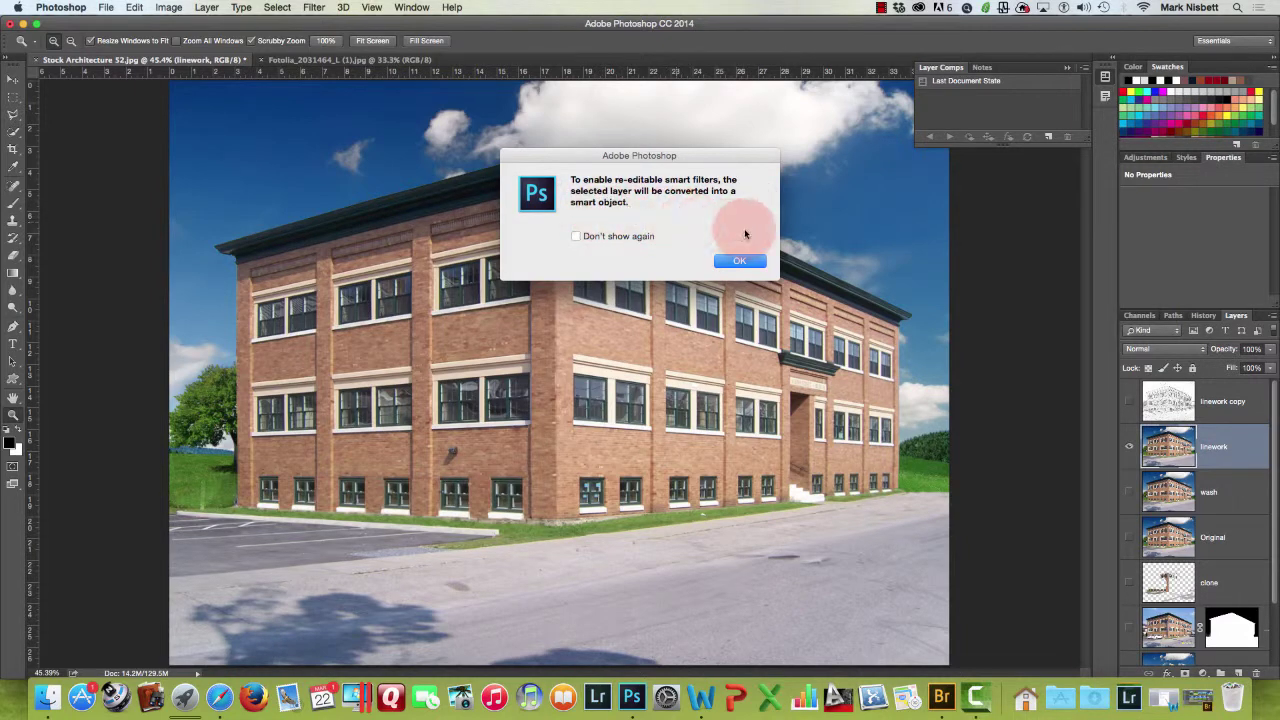
pyautogui.click(739, 261)
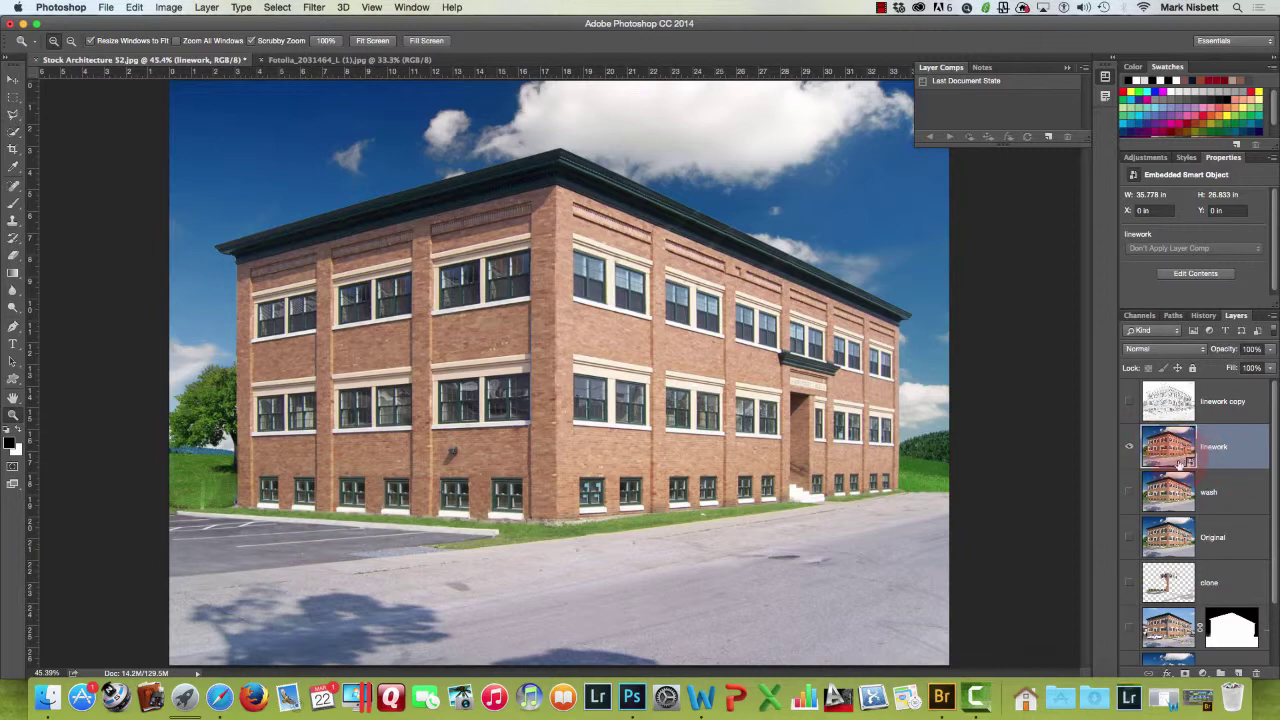
# Apply the Filter Gallery's Photocopy effect with Detail 2 and Darkness 25 to the linework smart object.
pyautogui.click(322, 8)
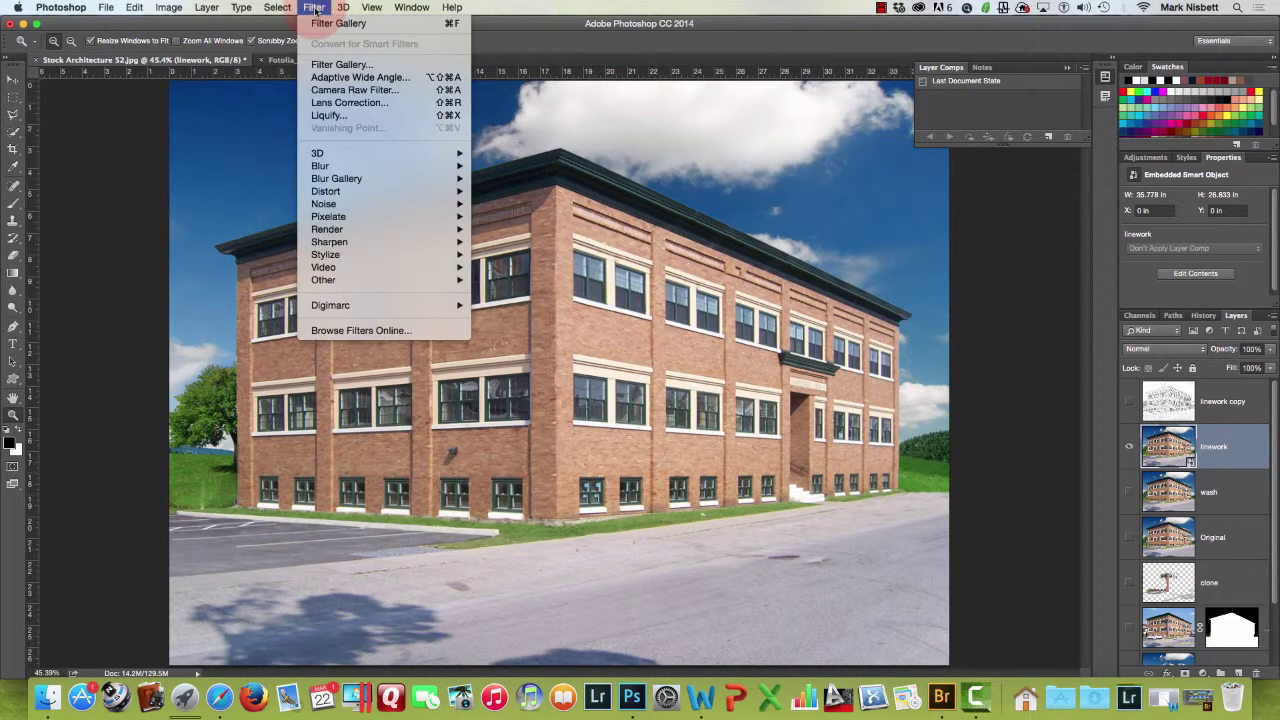
pyautogui.click(341, 66)
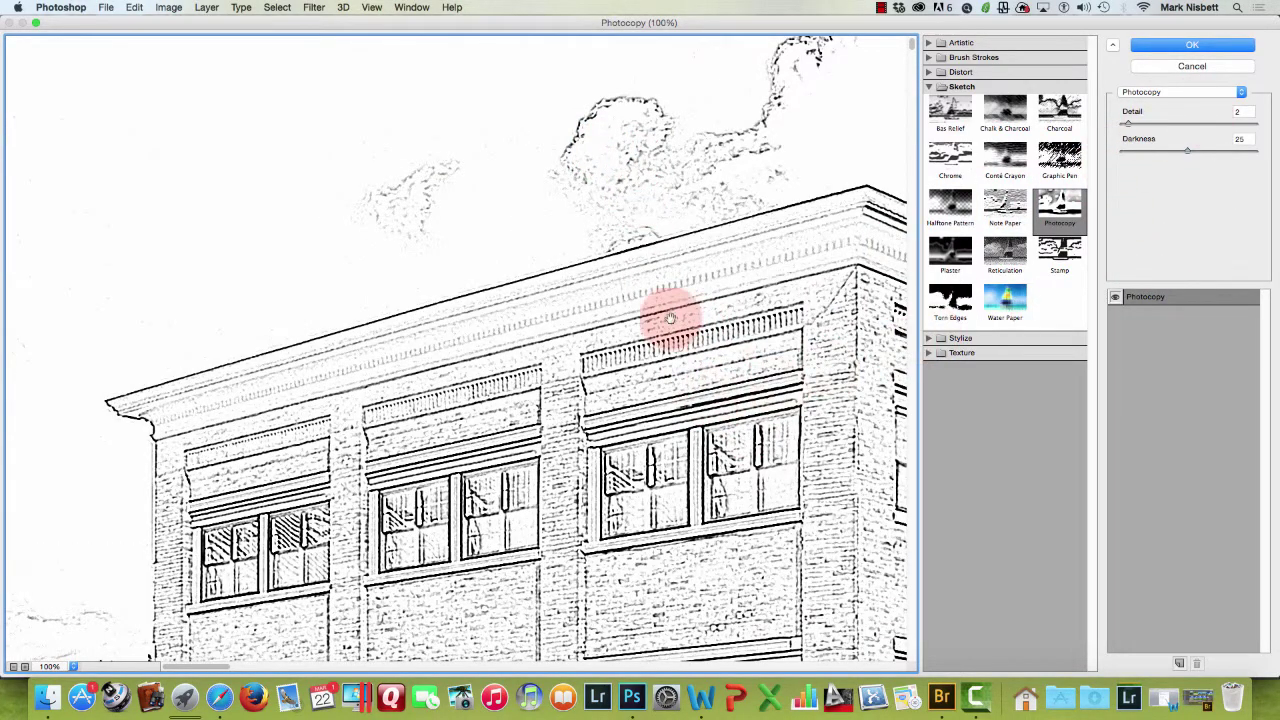
pyautogui.click(1192, 44)
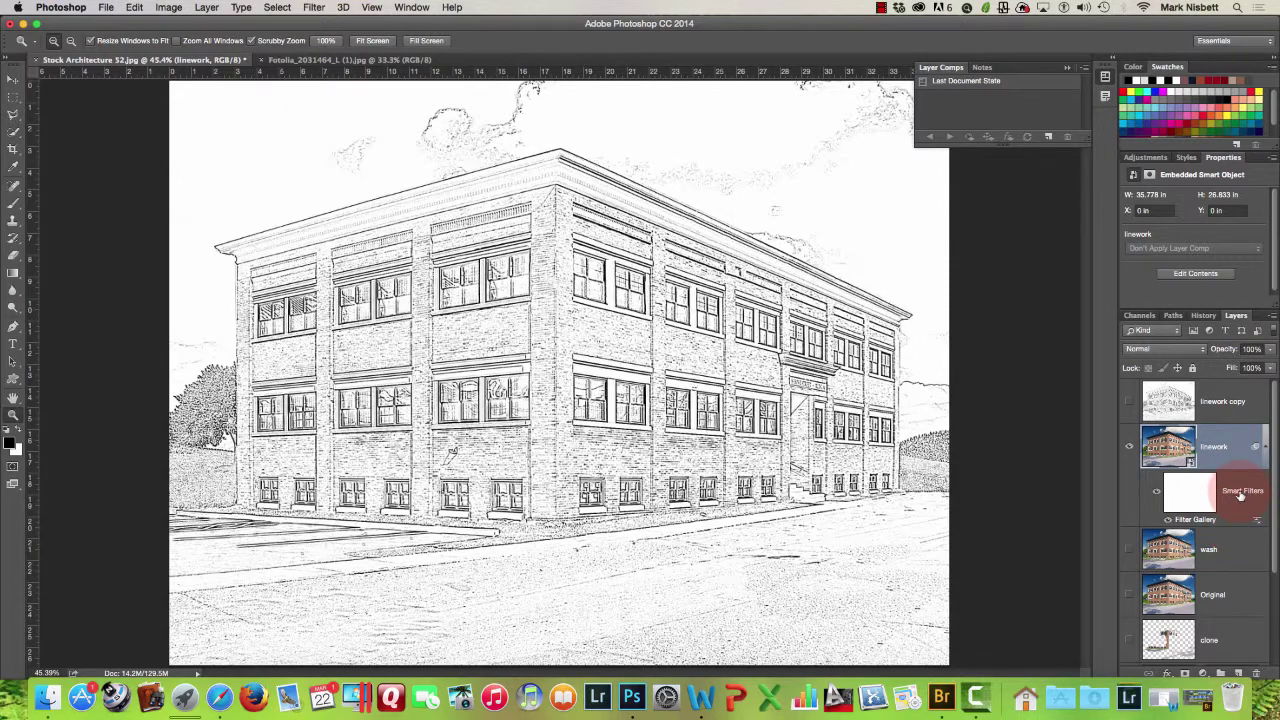
# Re-edit the linework layer's Filter Gallery smart filter and set the Photocopy Detail to 10.
pyautogui.doubleClick(1200, 521)
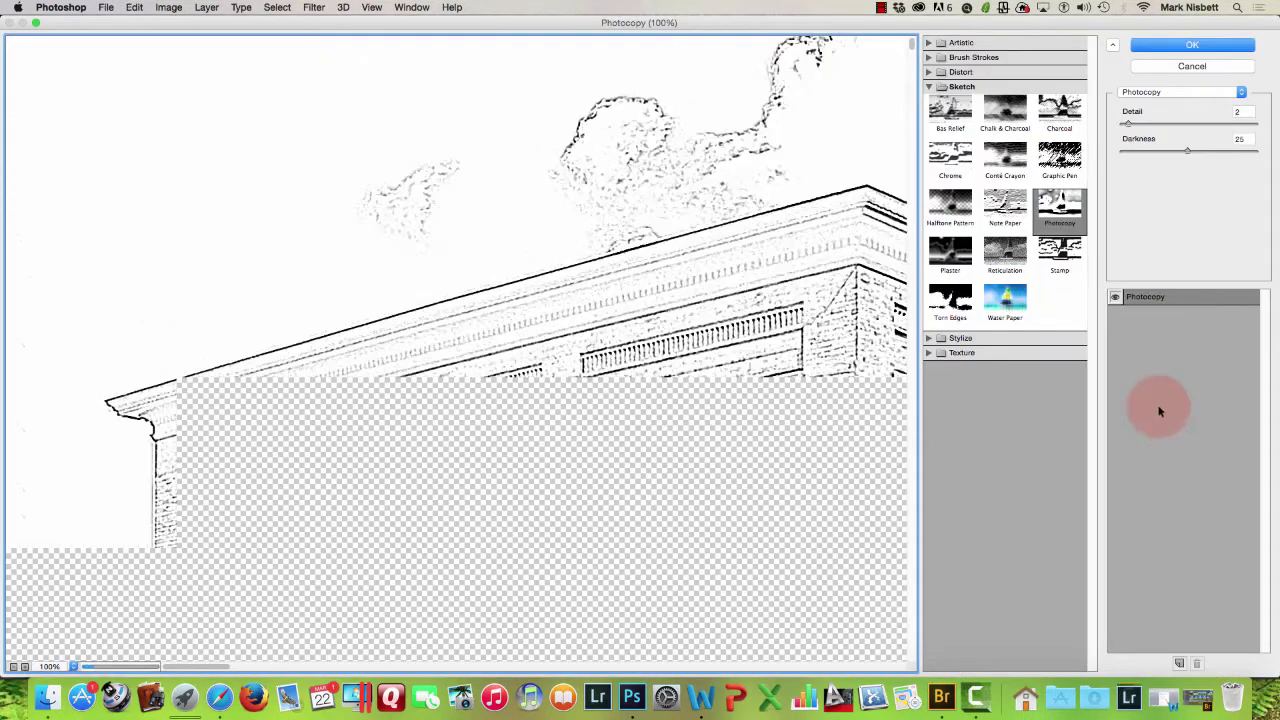
pyautogui.click(1175, 125)
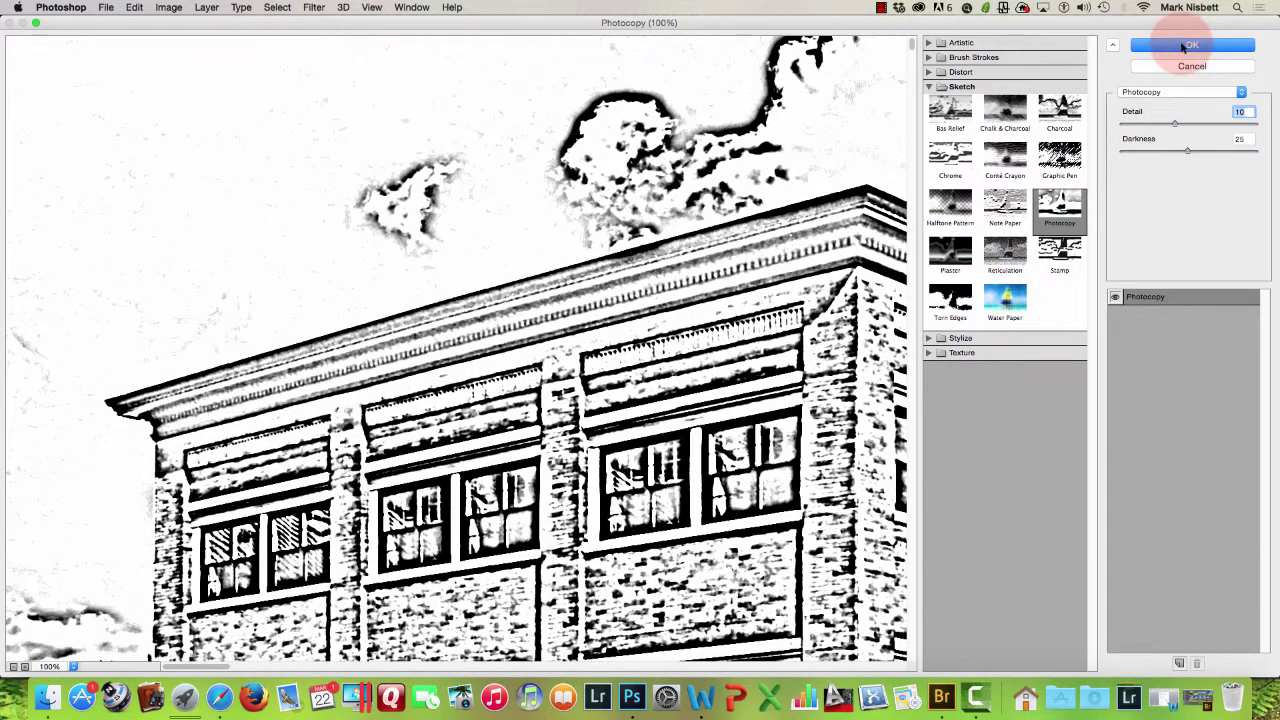
pyautogui.click(1185, 45)
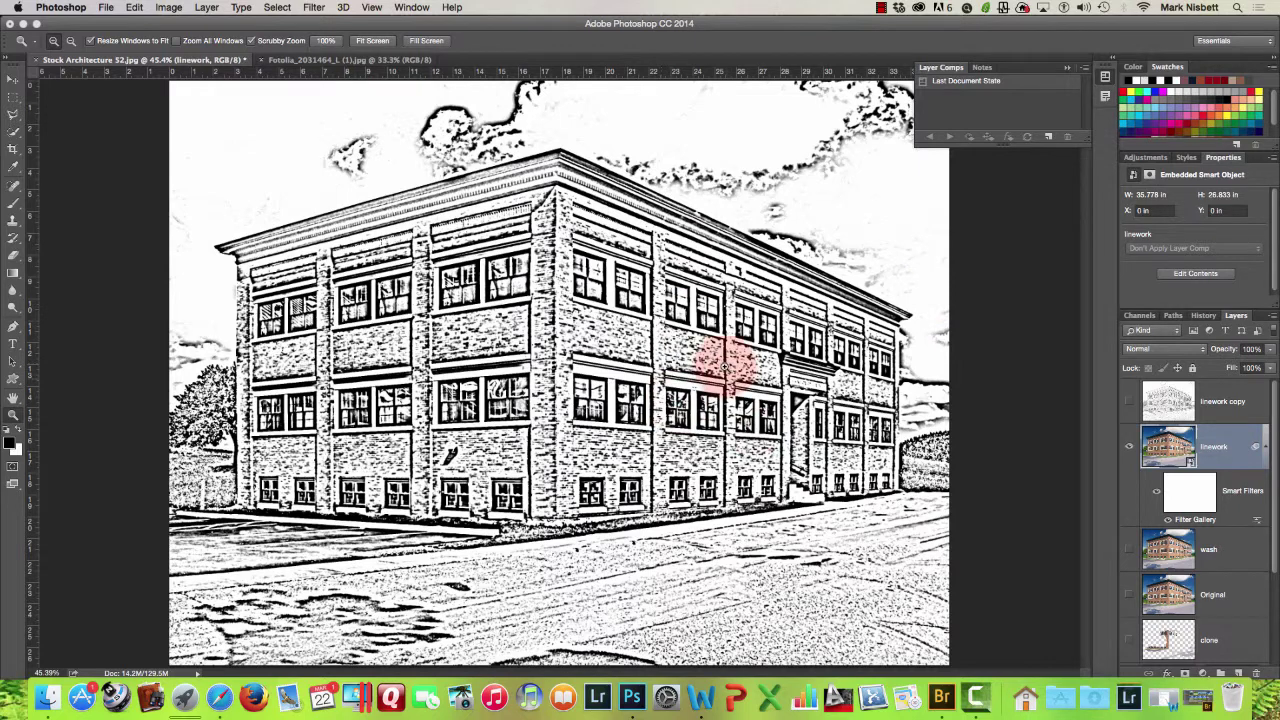
# Re-edit the linework layer's Filter Gallery smart filter and set the Photocopy Detail to 2.
pyautogui.doubleClick(1197, 520)
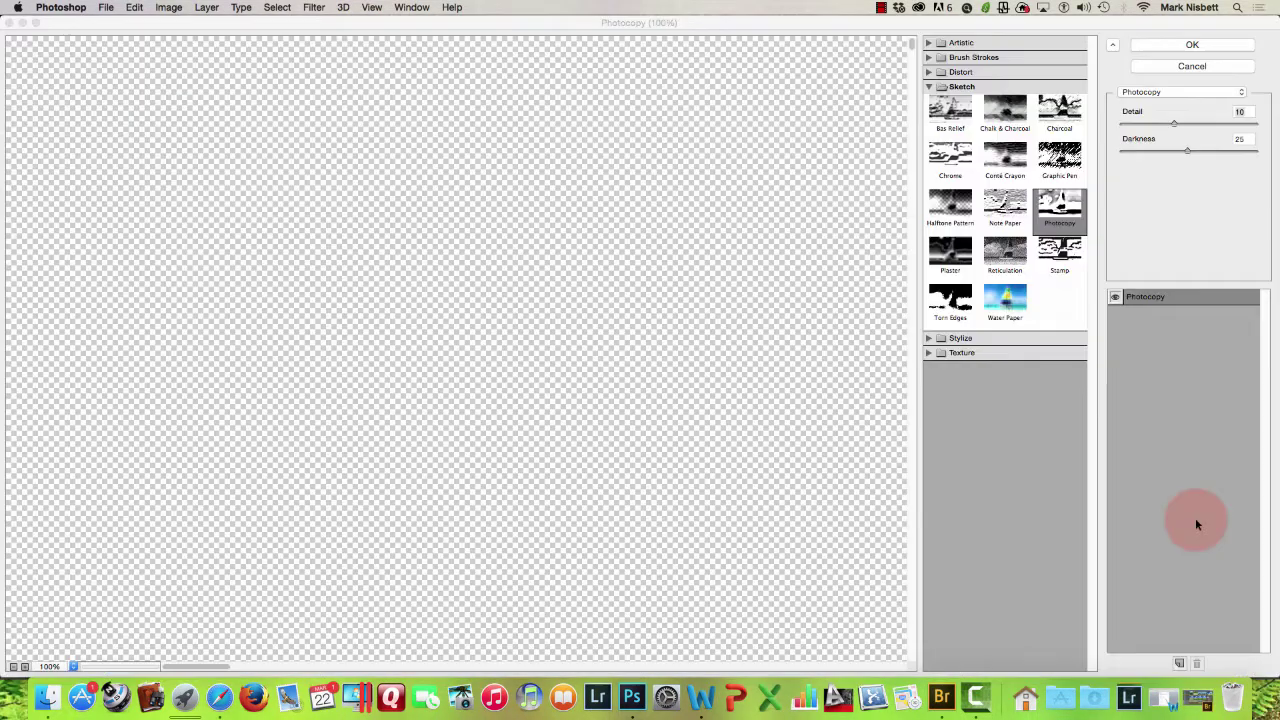
pyautogui.click(1135, 123)
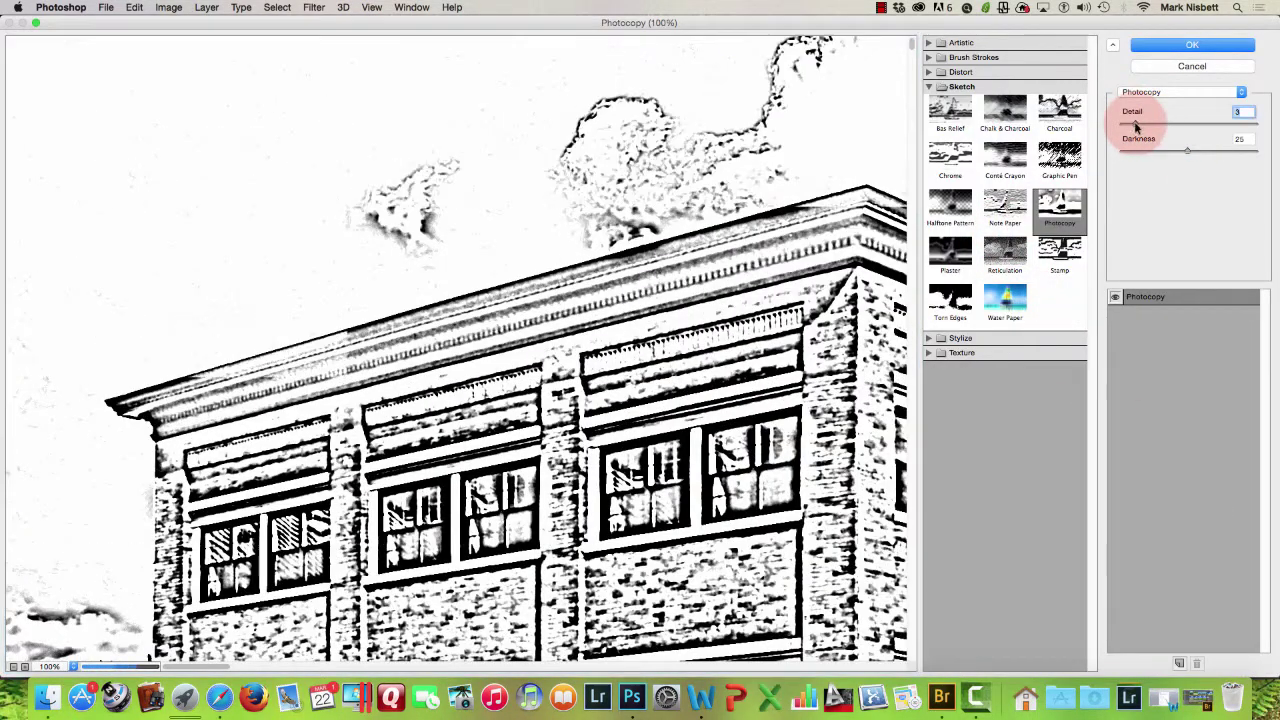
pyautogui.click(1181, 48)
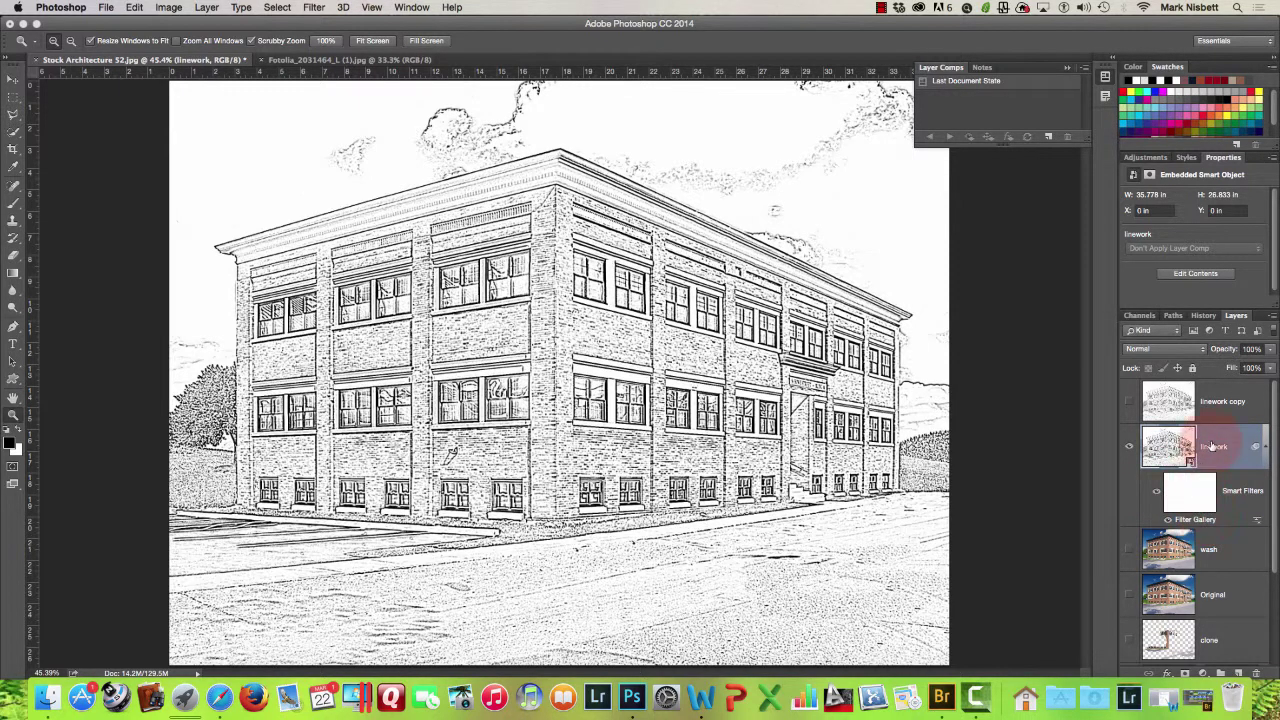
# Duplicate the wash layer, keeping the default copy name.
pyautogui.click(1216, 549)
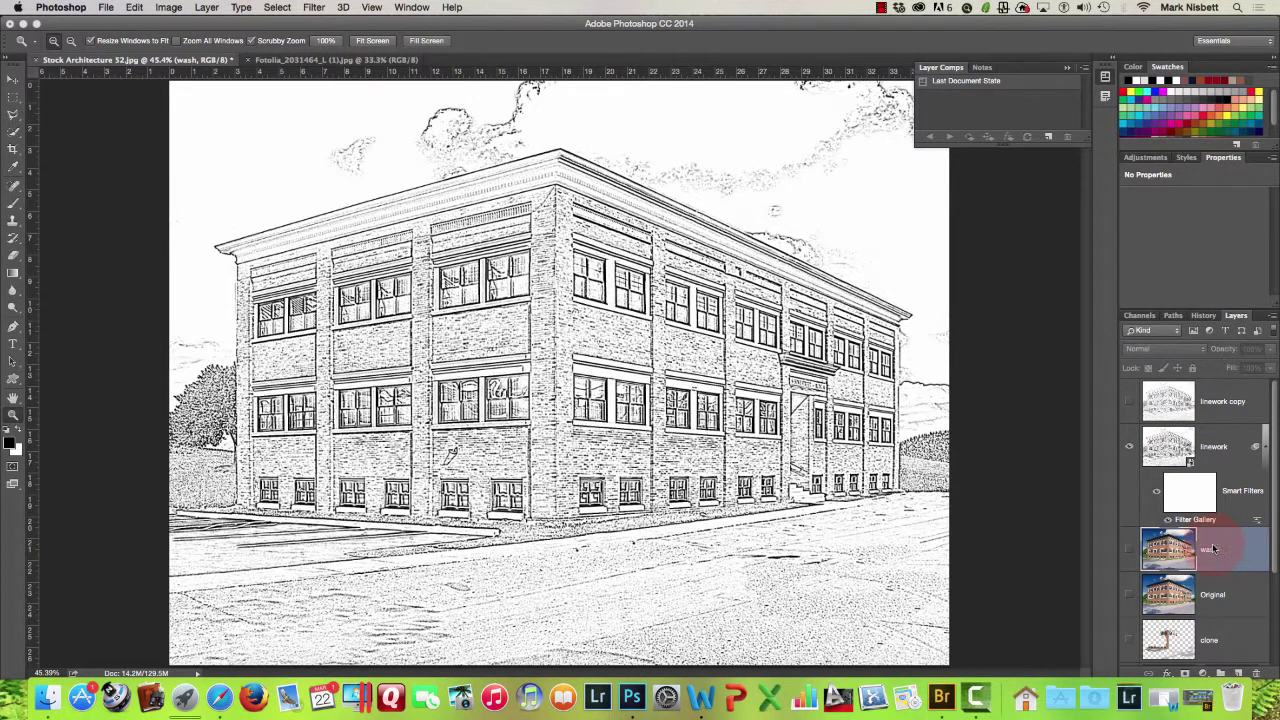
pyautogui.rightClick(1213, 549)
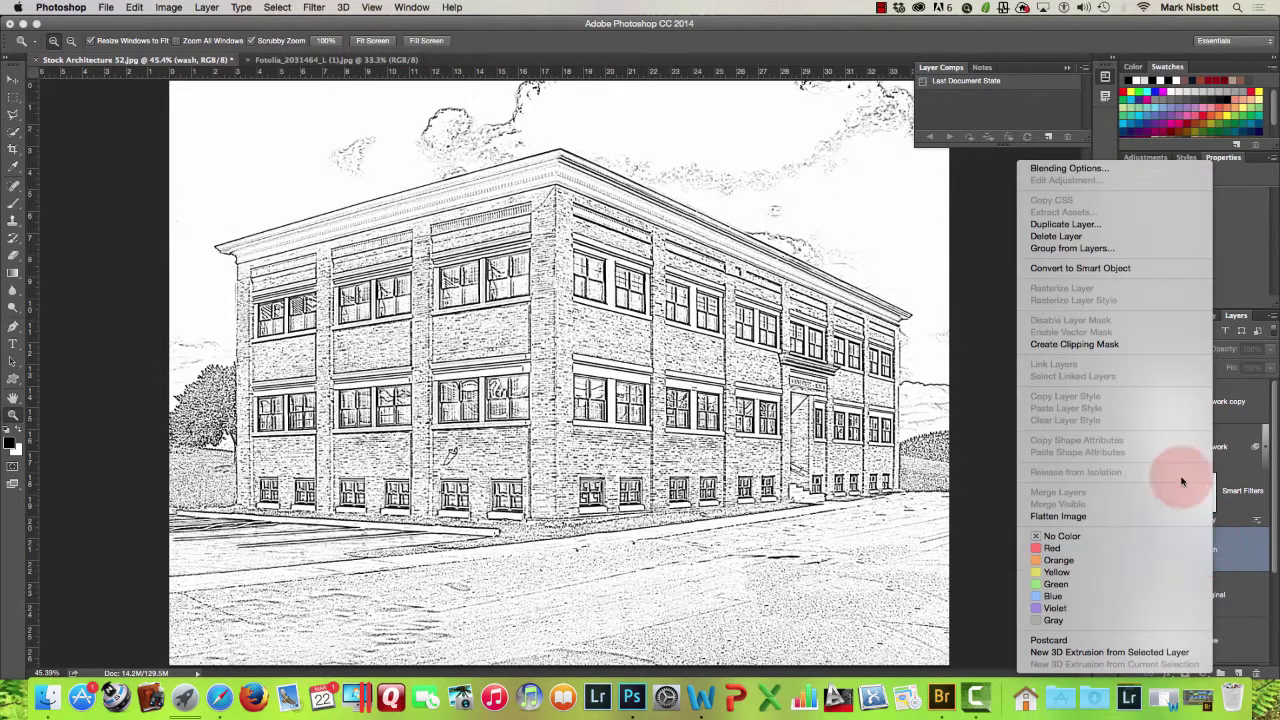
pyautogui.click(1073, 224)
pyautogui.click(1130, 323)
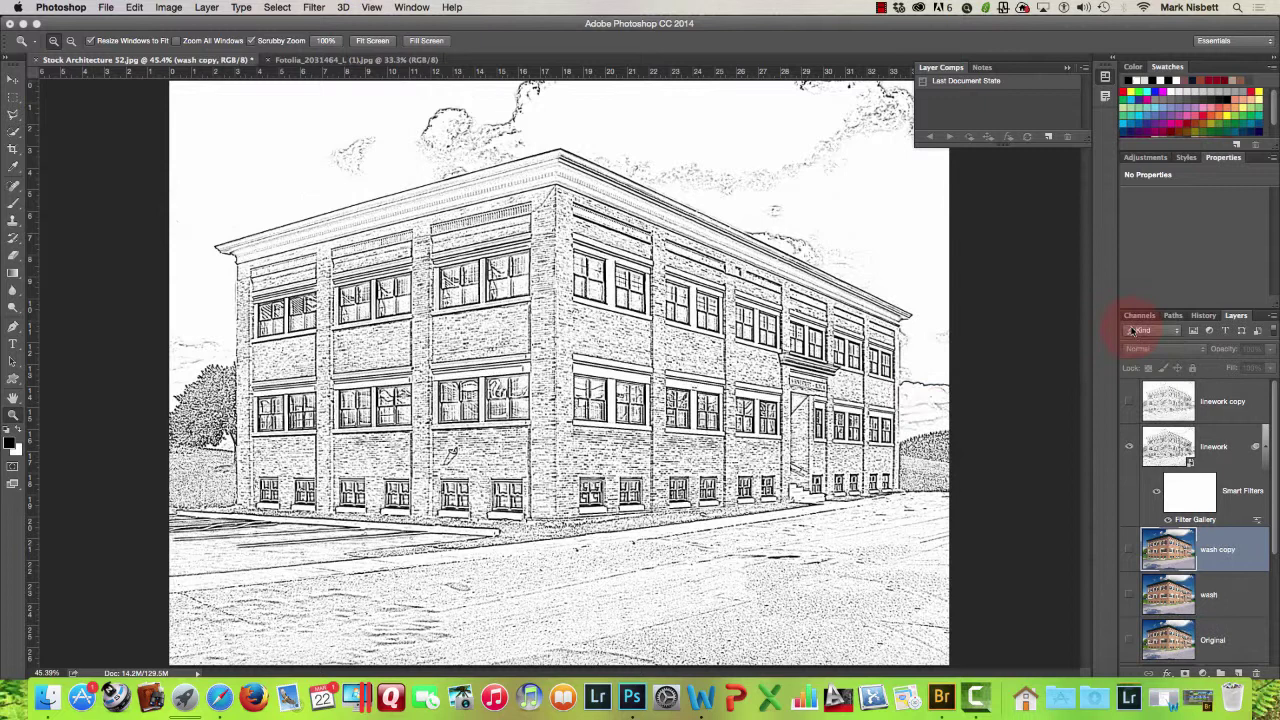
# Show the duplicated wash layer and rename it linework2.
pyautogui.click(1130, 550)
pyautogui.doubleClick(1218, 550)
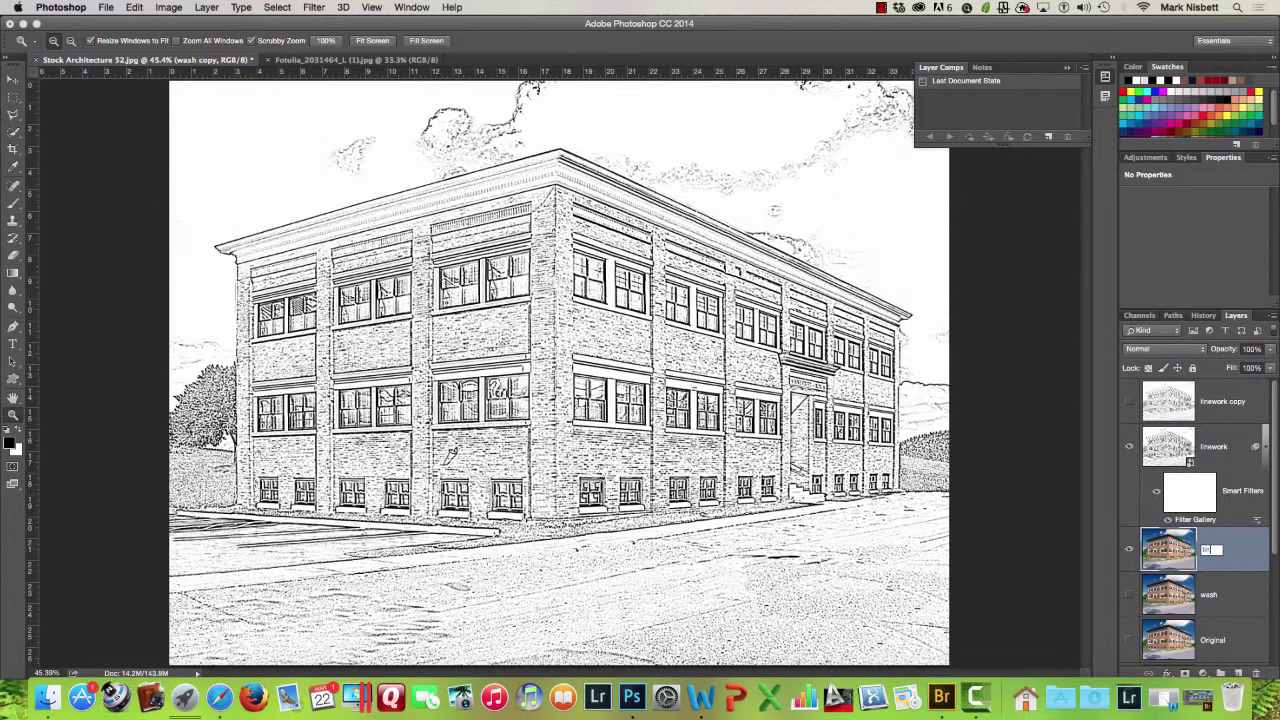
pyautogui.write('linework2')
pyautogui.press('Return')
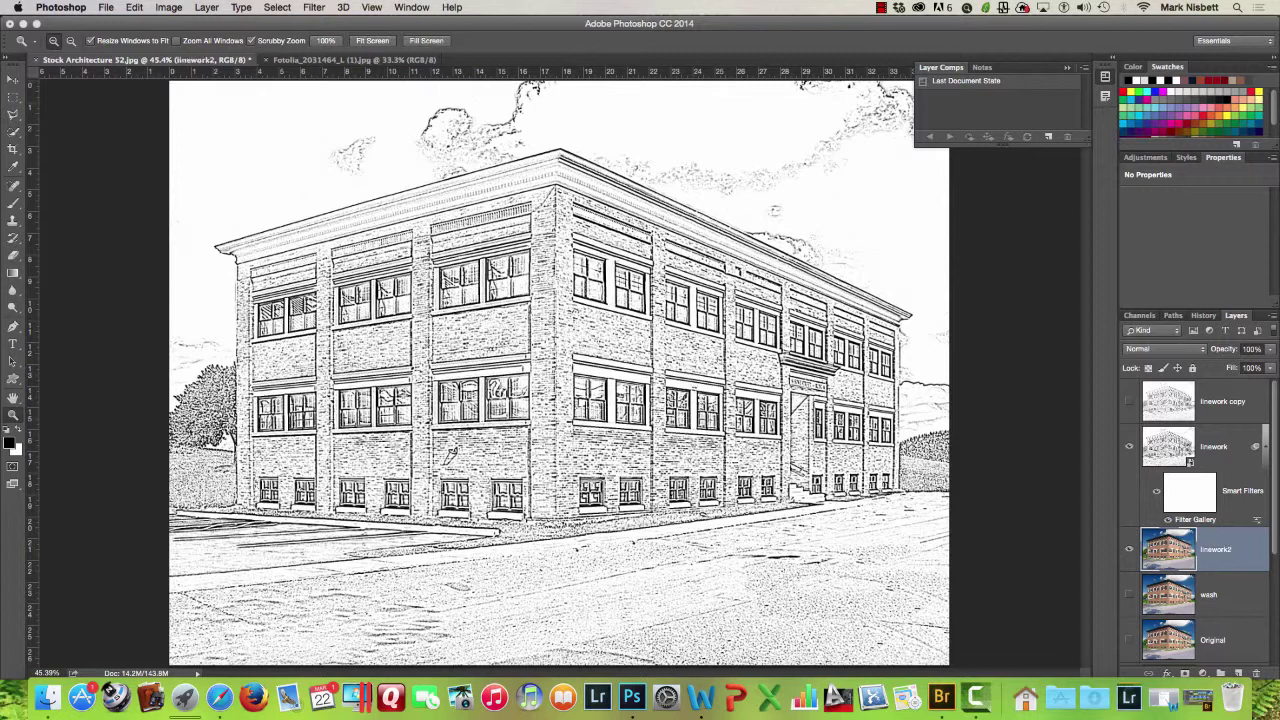
# Delete the linework copy layer and hide the linework layer.
pyautogui.moveTo(1235, 413); pyautogui.dragTo(1258, 675)
pyautogui.click(1170, 402)
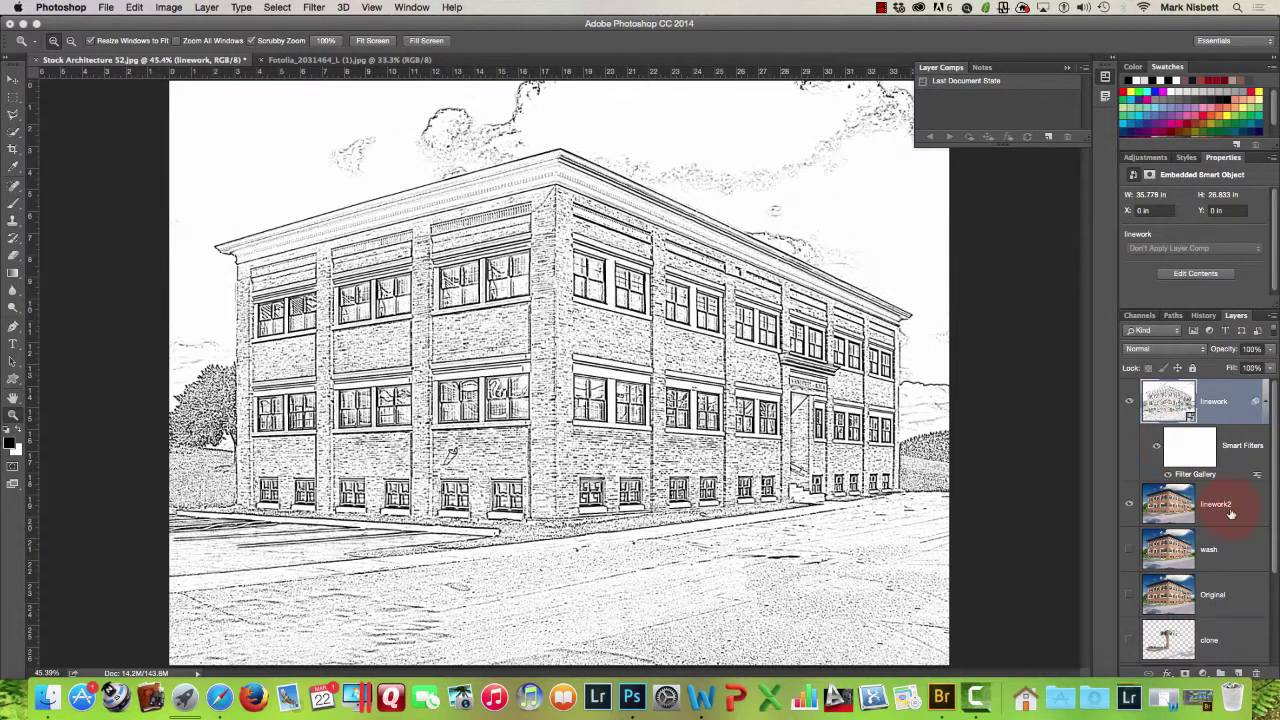
pyautogui.click(1130, 401)
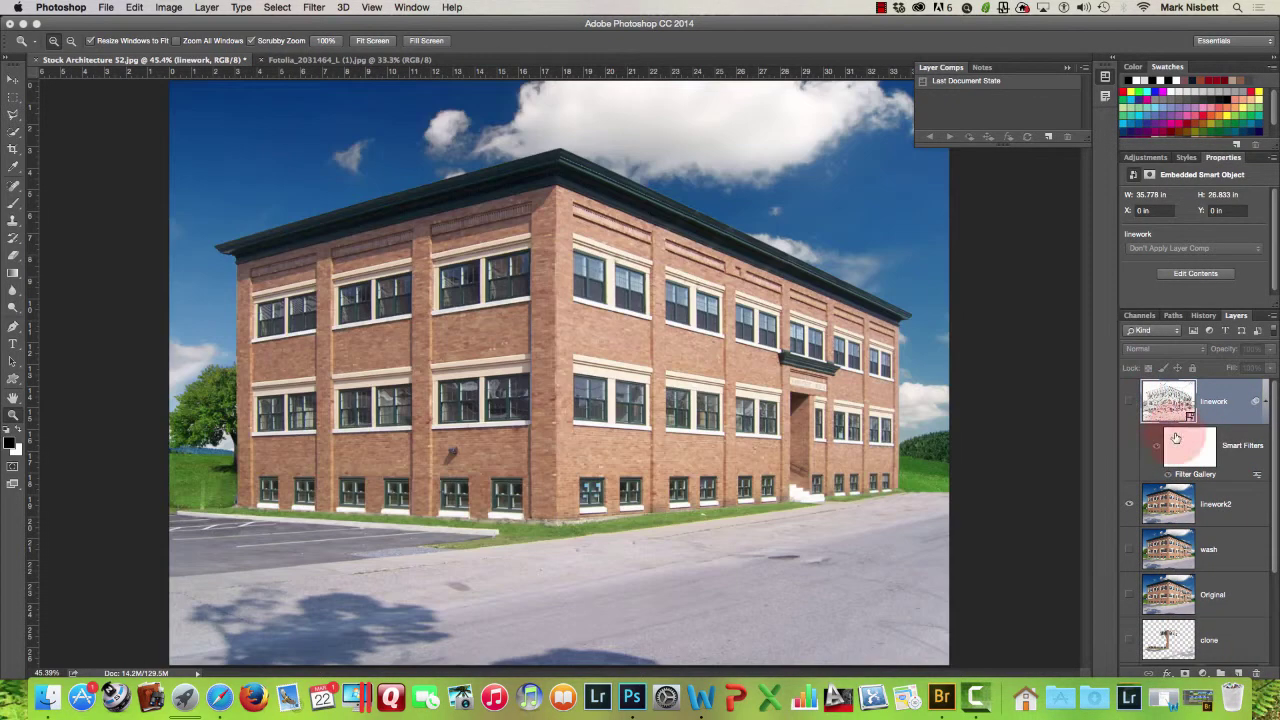
# Convert the linework2 layer for smart filters.
pyautogui.click(1205, 500)
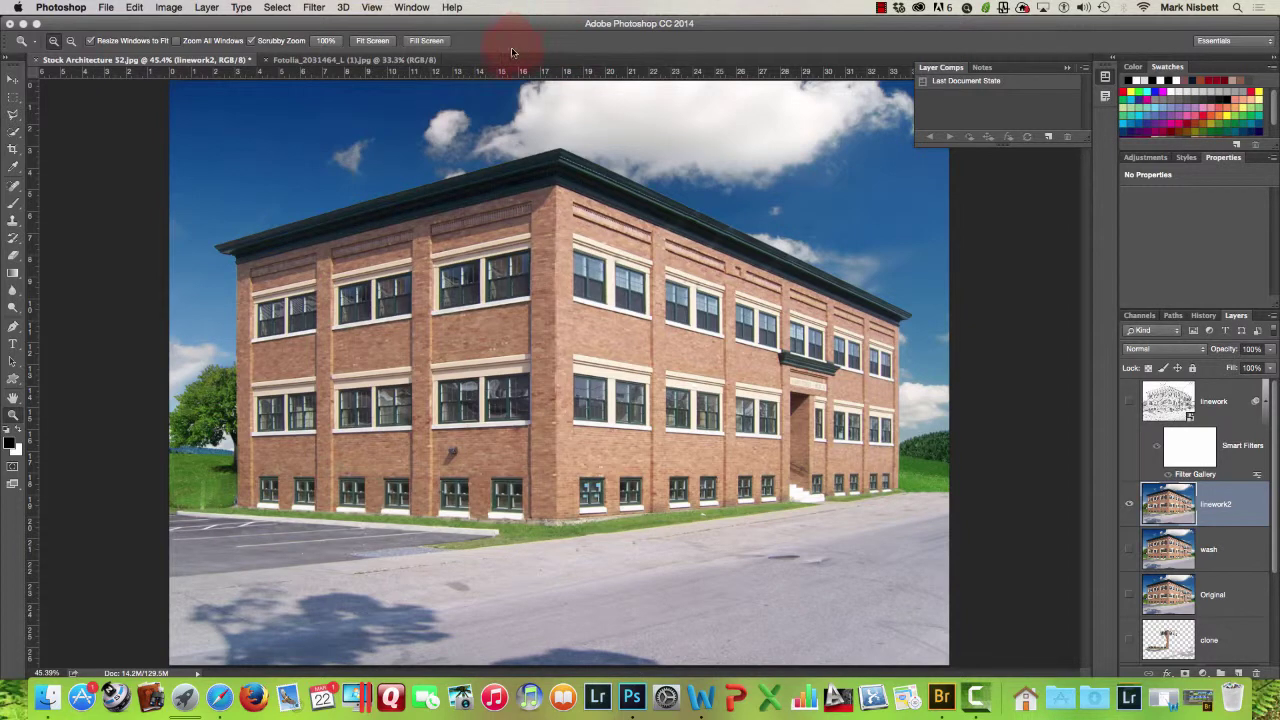
pyautogui.click(318, 7)
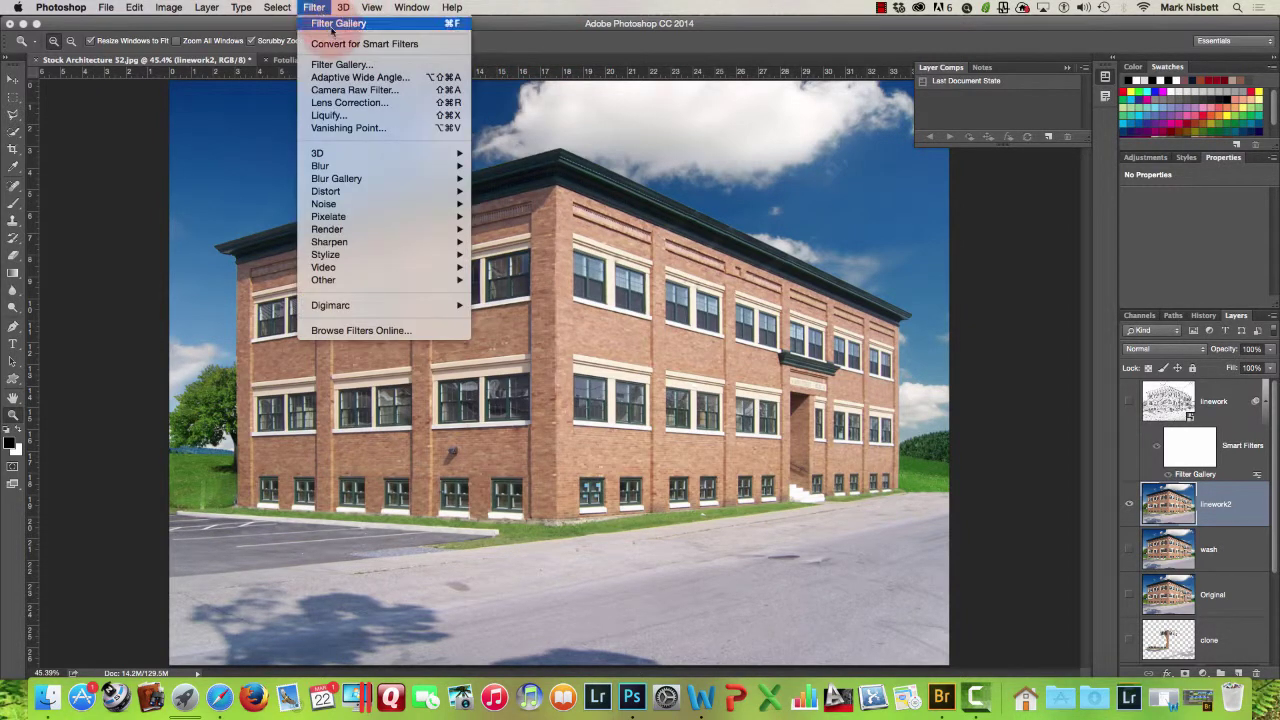
pyautogui.click(345, 44)
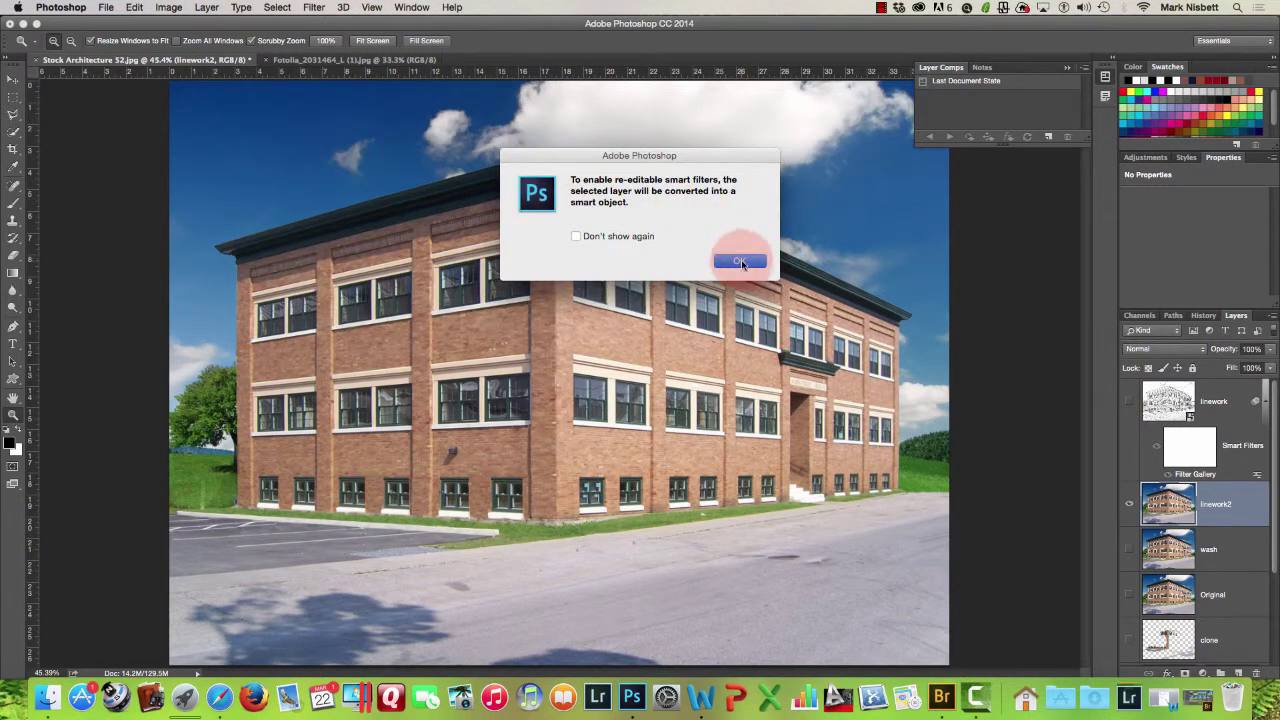
pyautogui.click(740, 261)
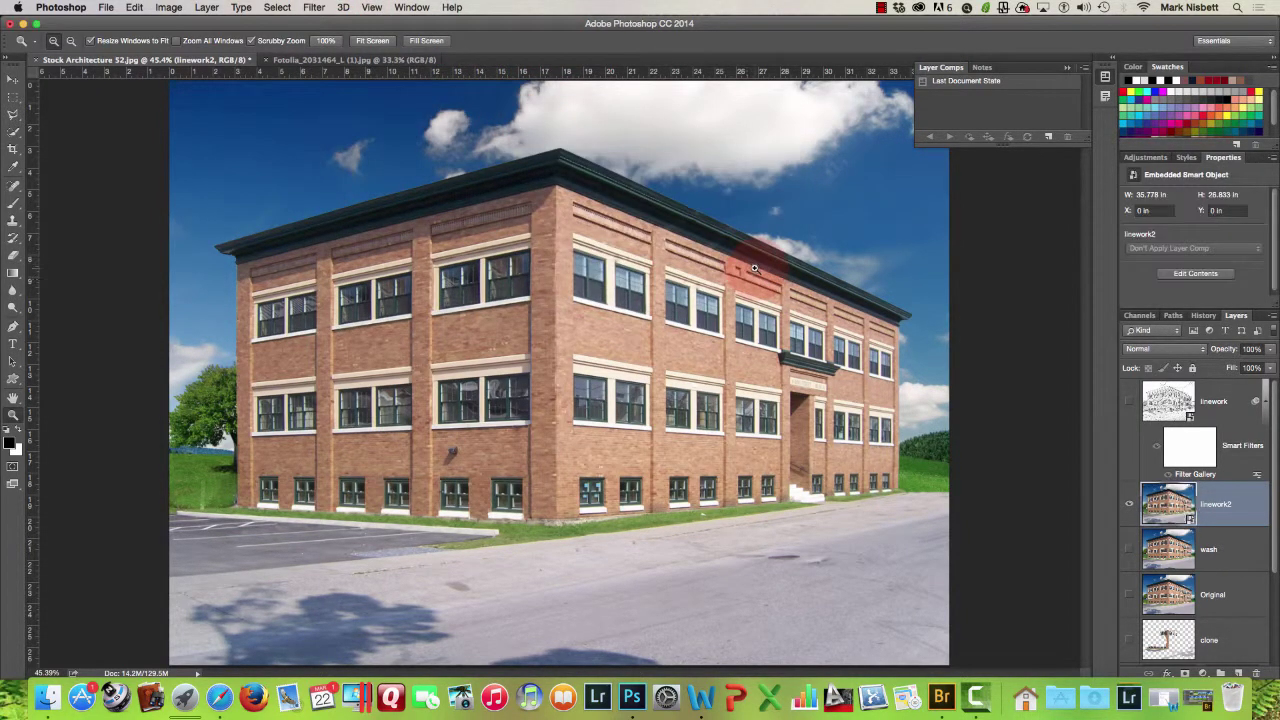
# Open the Filter Gallery for the linework2 smart object and choose the Glowing Edges effect from the Stylize group.
pyautogui.click(314, 8)
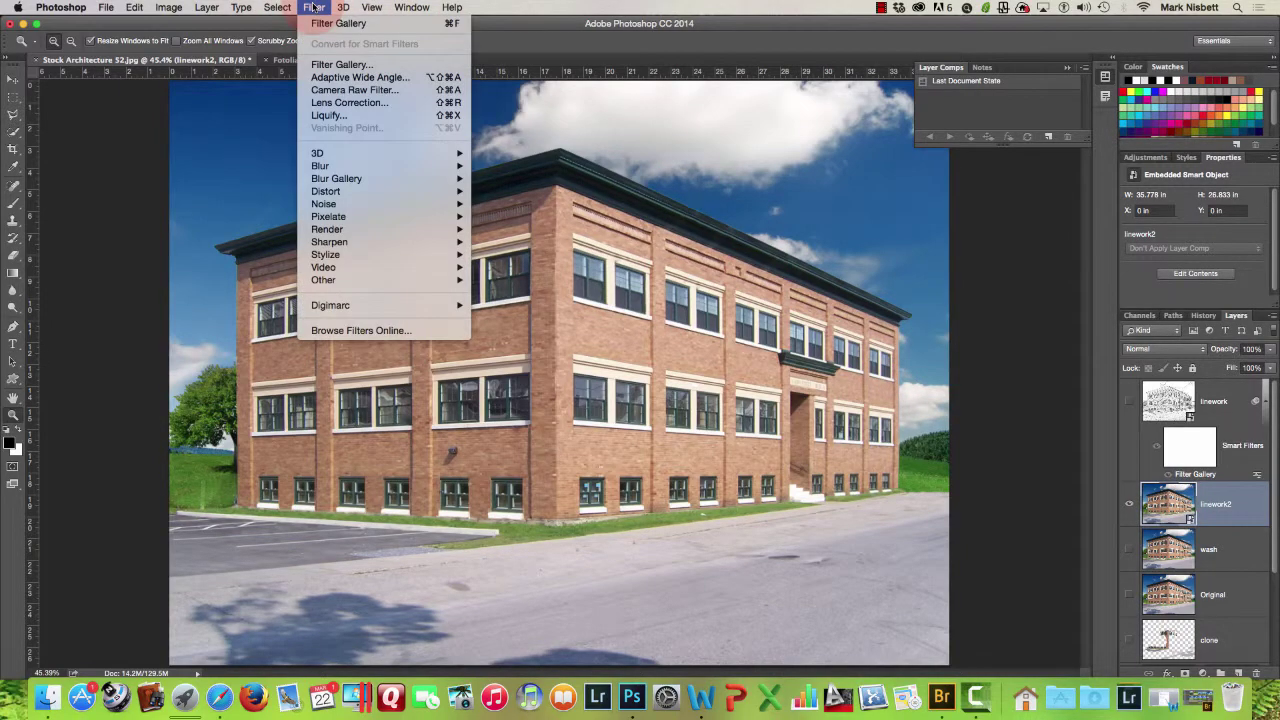
pyautogui.click(345, 65)
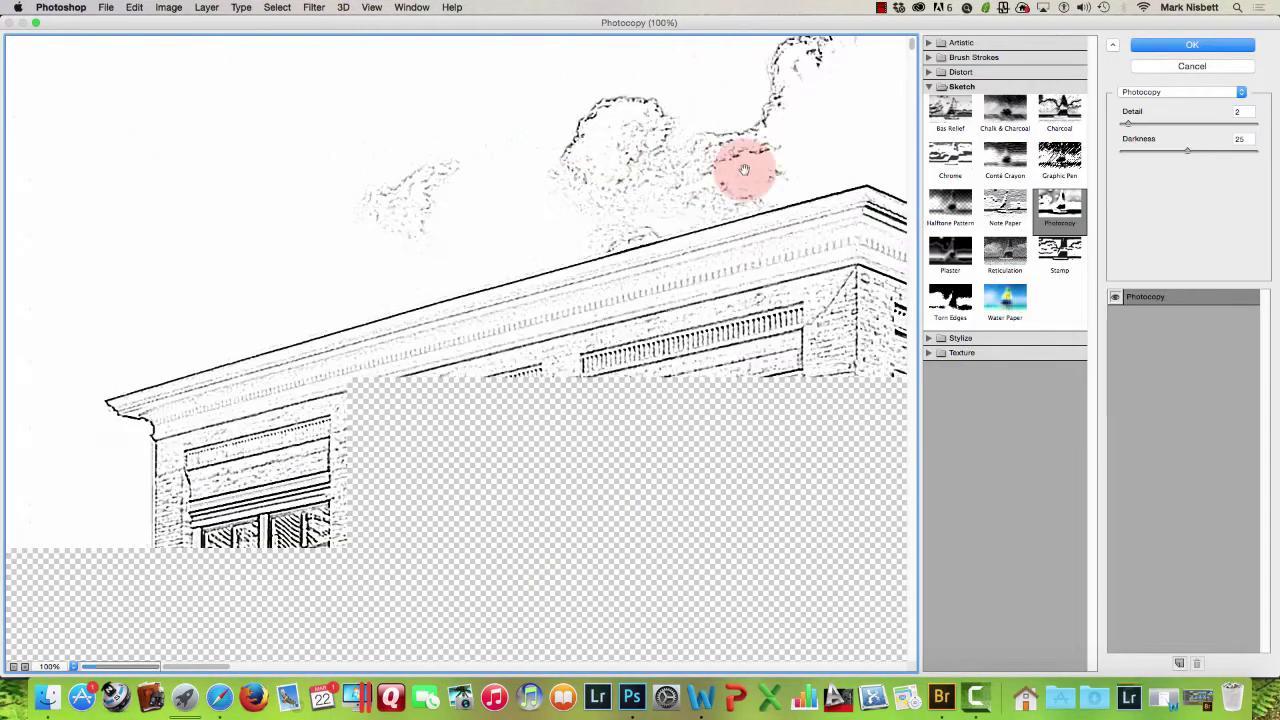
pyautogui.click(73, 666)
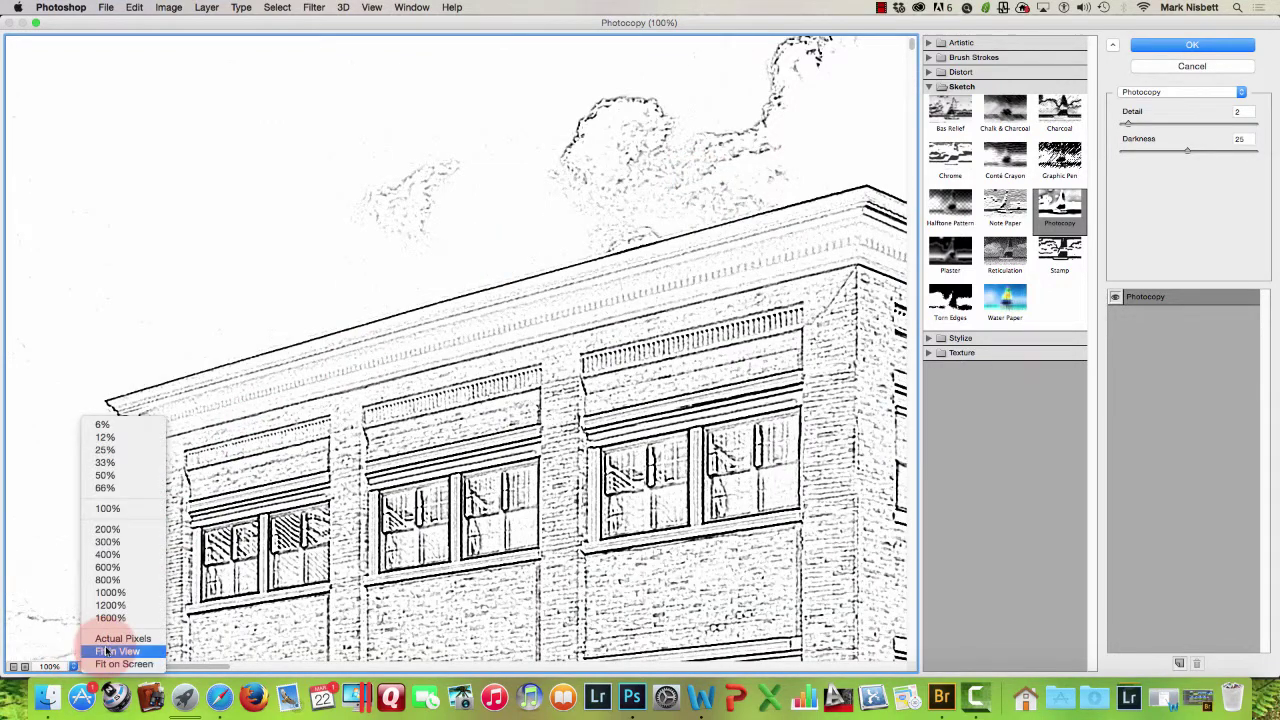
pyautogui.click(110, 644)
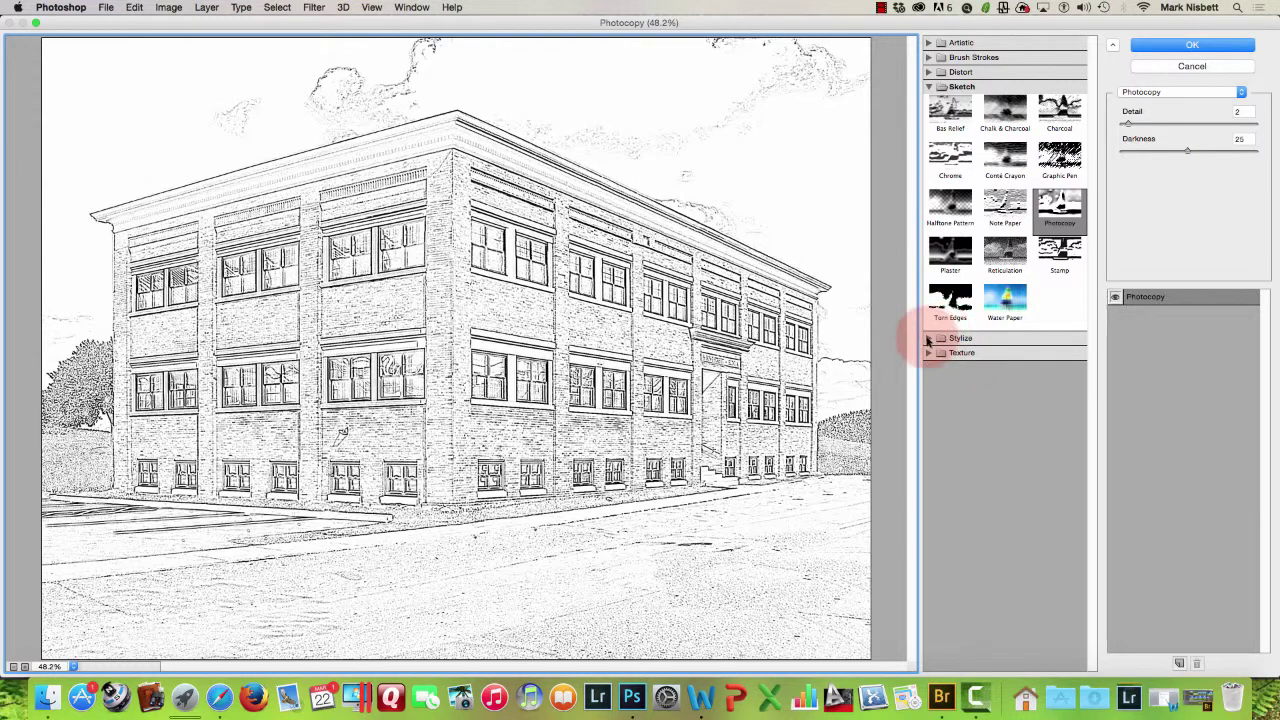
pyautogui.click(940, 339)
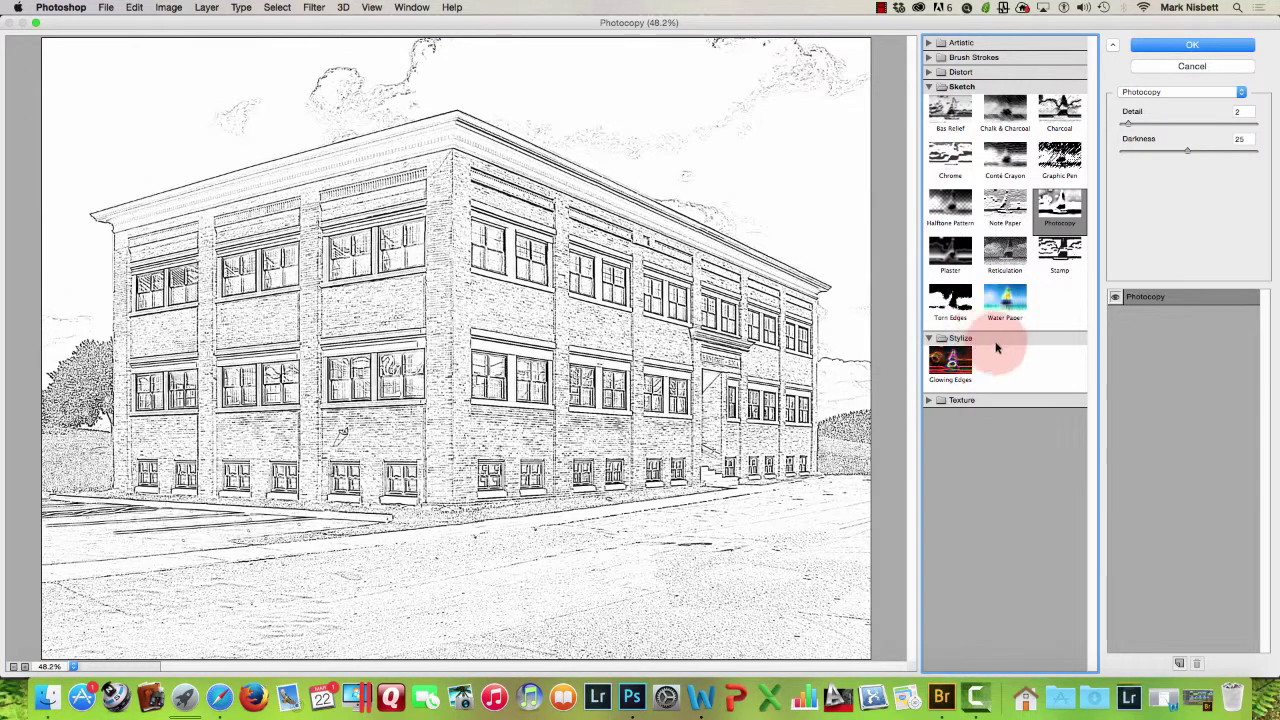
pyautogui.click(952, 367)
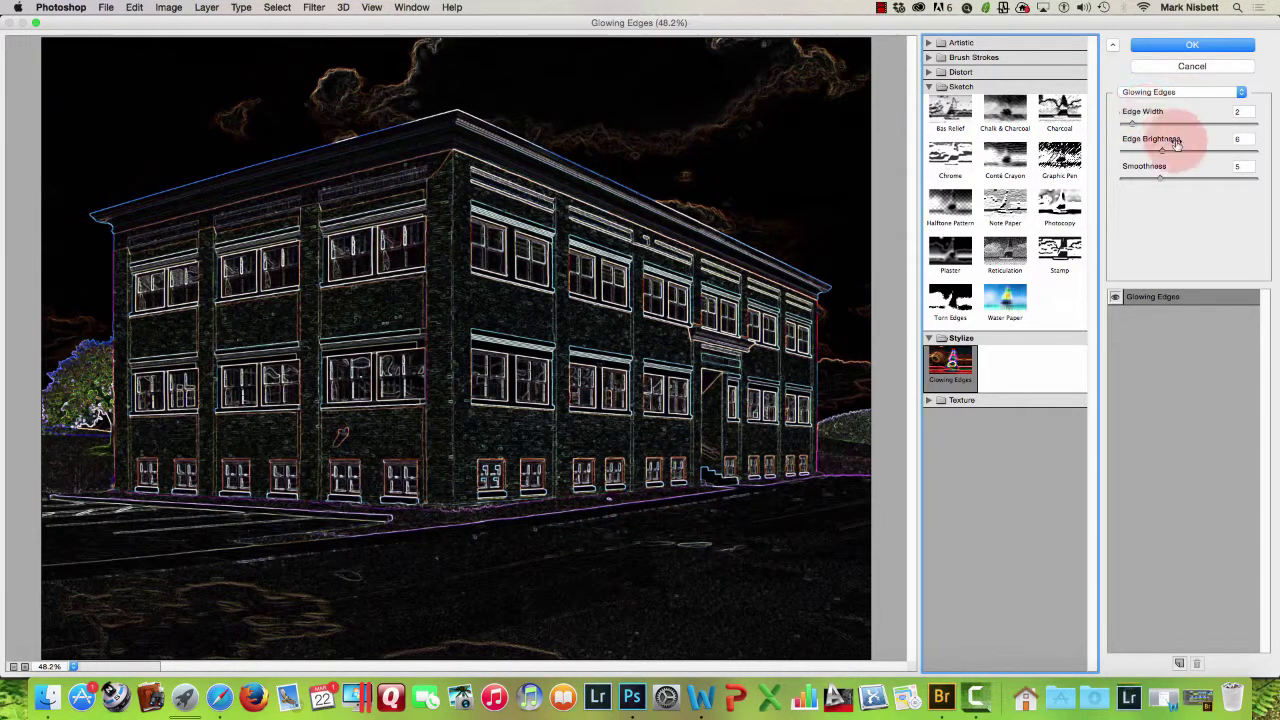
# Apply Glowing Edges to linework2 with Edge Width 5, Edge Brightness 6 and Smoothness 4.
pyautogui.moveTo(1162, 150); pyautogui.dragTo(1209, 152)
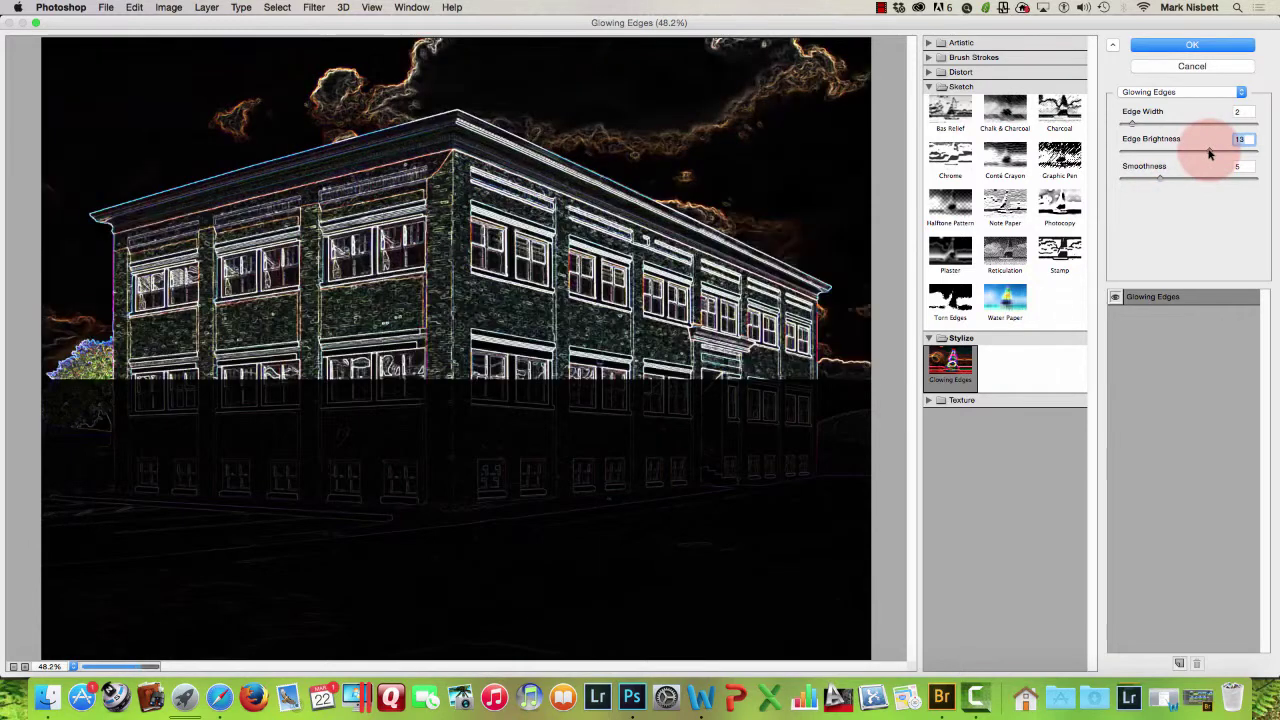
pyautogui.click(1215, 126)
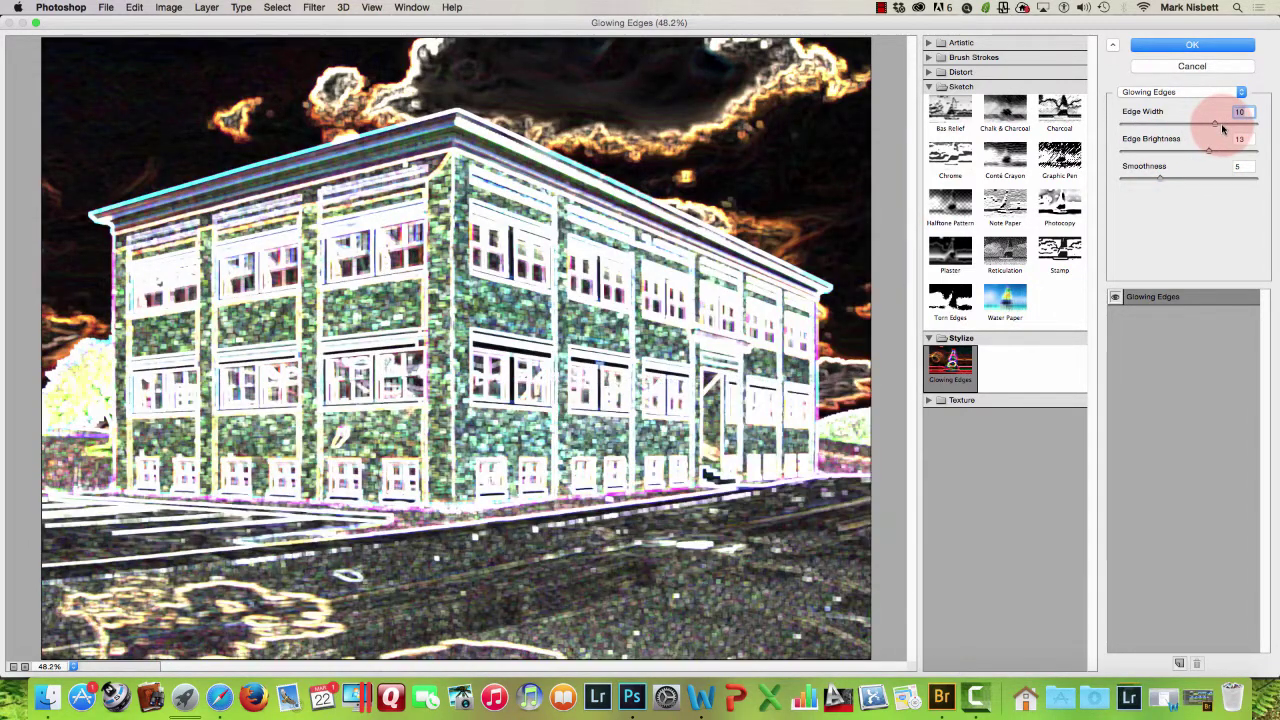
pyautogui.click(1160, 125)
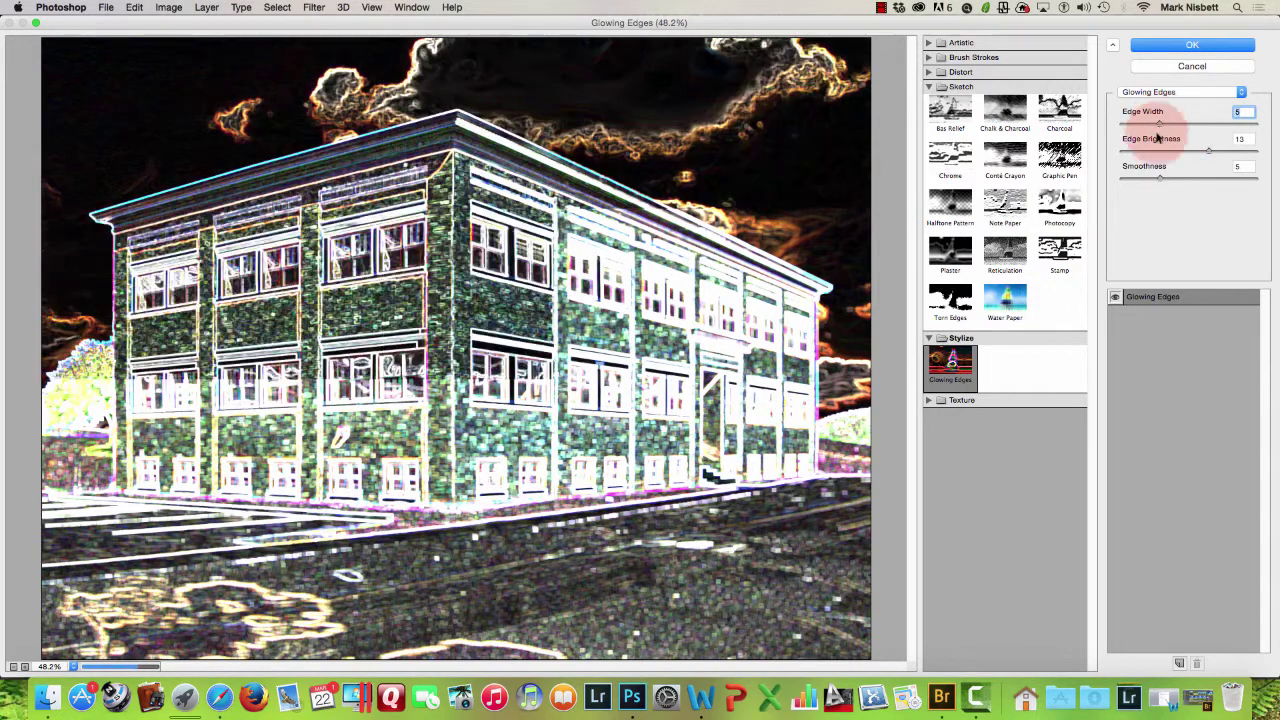
pyautogui.click(1147, 180)
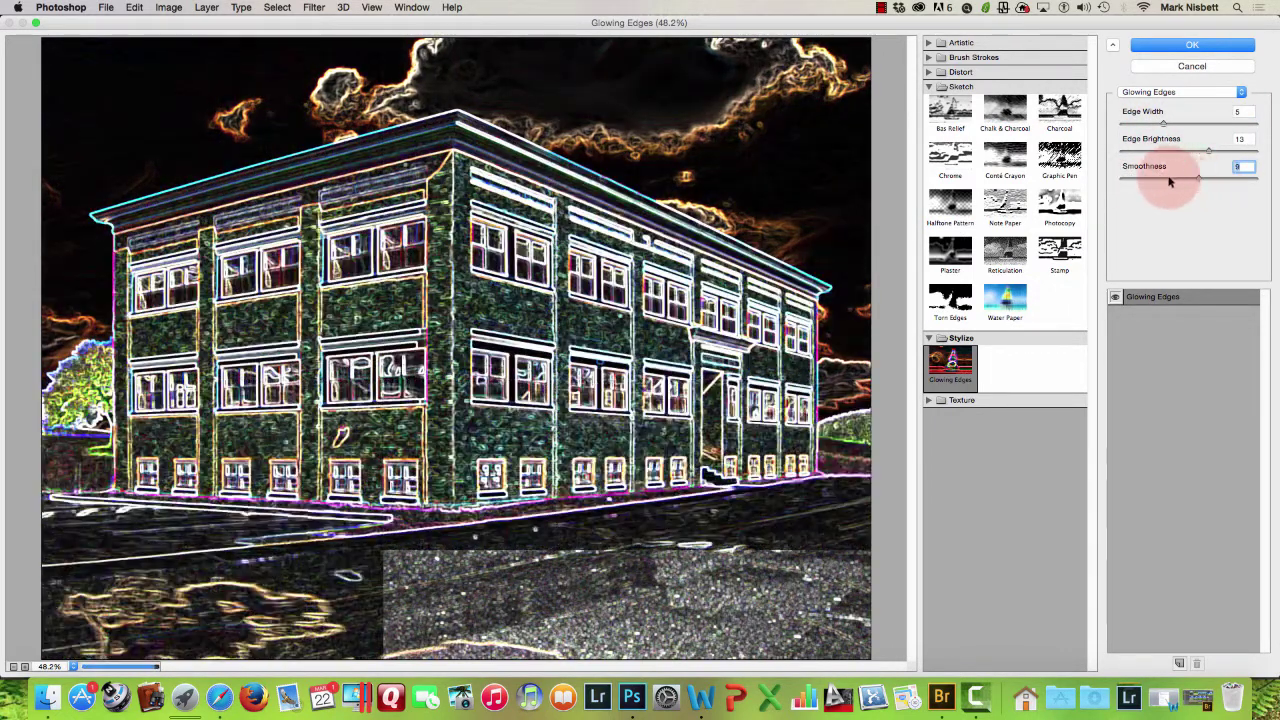
pyautogui.click(1150, 179)
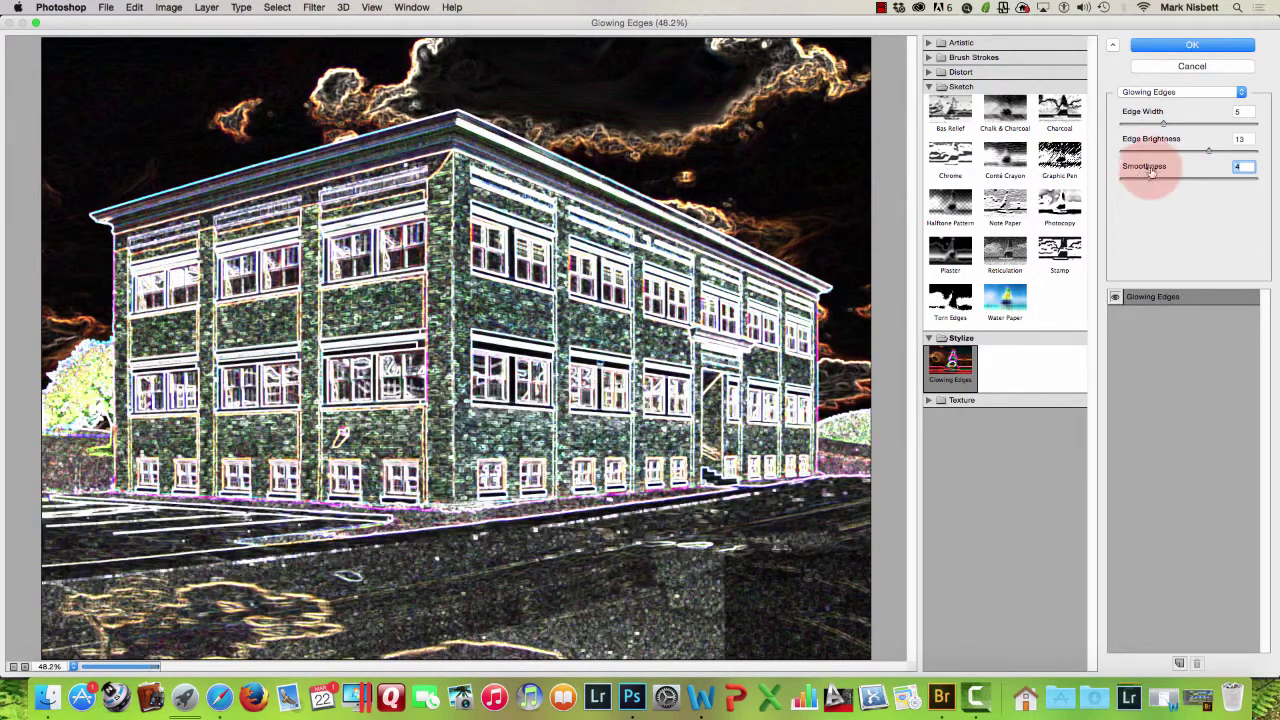
pyautogui.click(1151, 151)
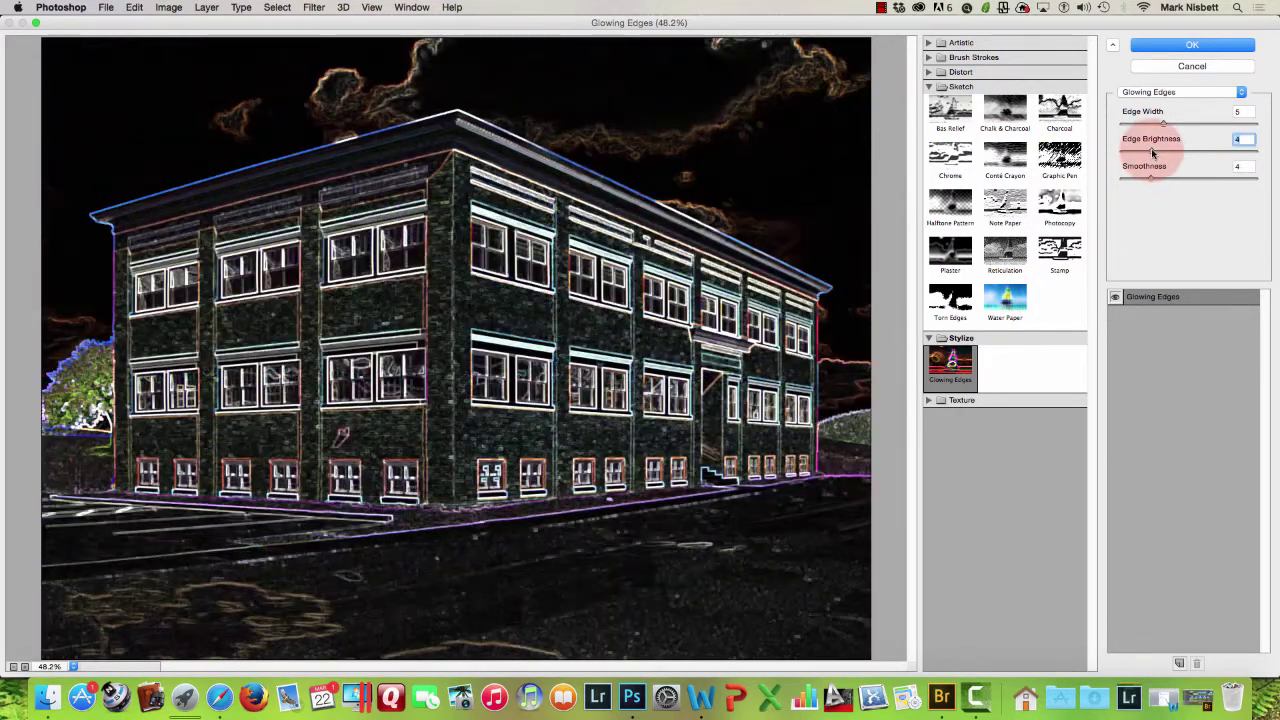
pyautogui.moveTo(1157, 152); pyautogui.dragTo(1160, 153)
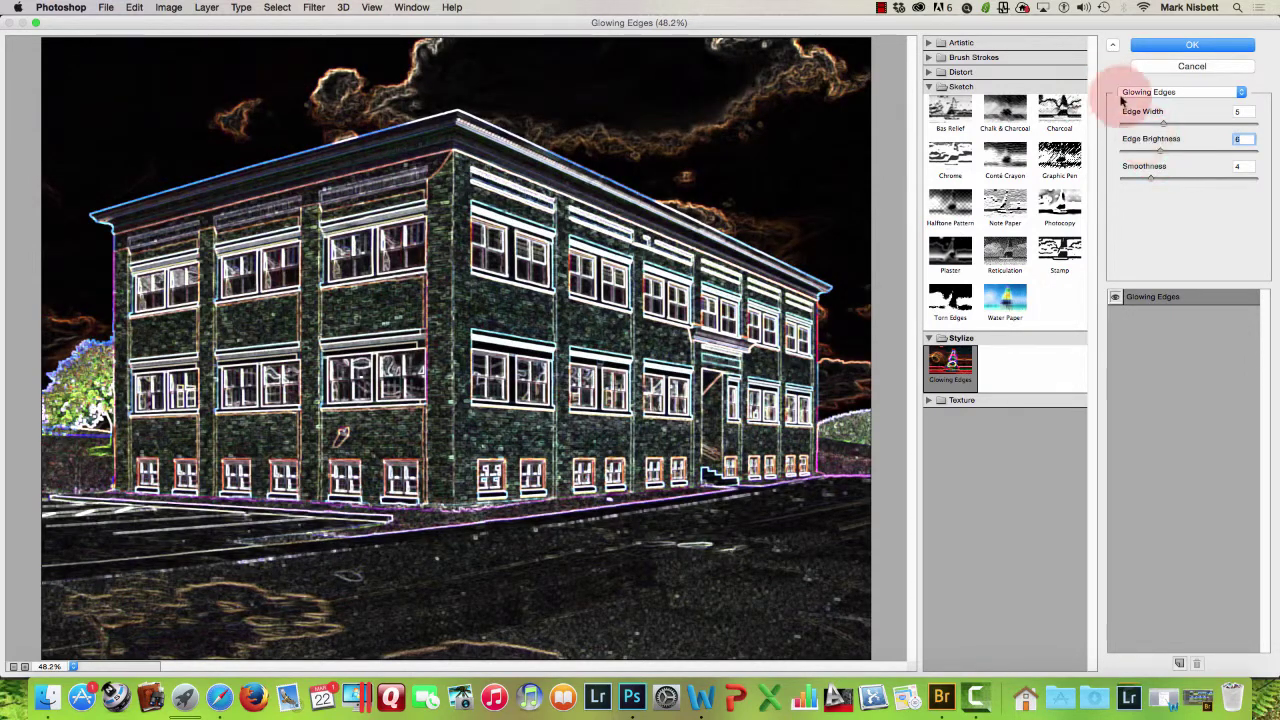
pyautogui.click(1174, 47)
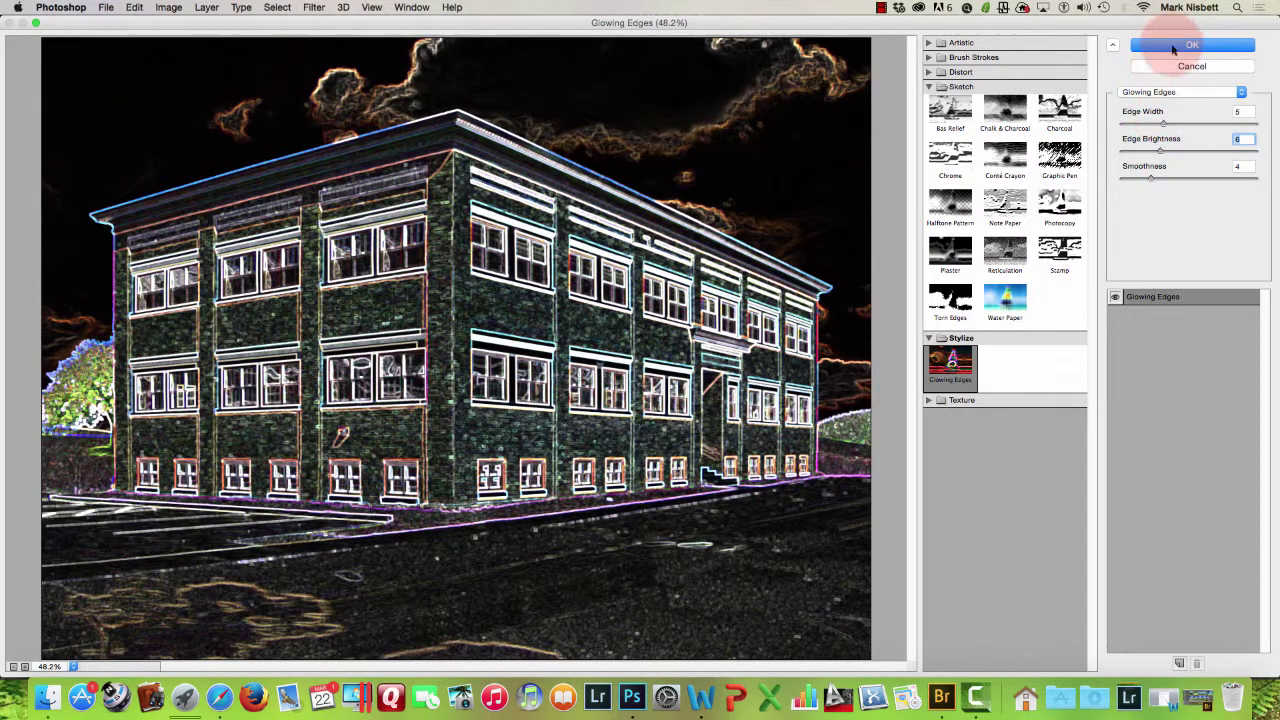
pyautogui.click(1174, 49)
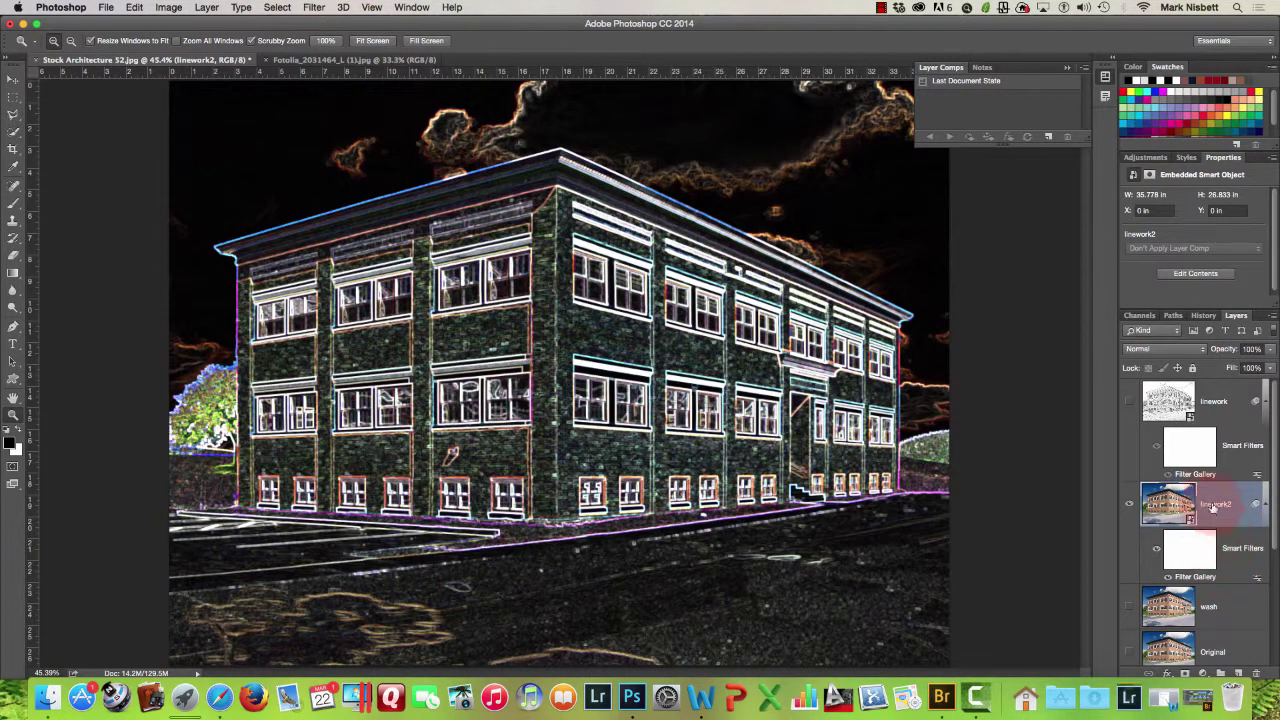
# Rasterize the linework2 layer and invert its colors.
pyautogui.rightClick(1215, 505)
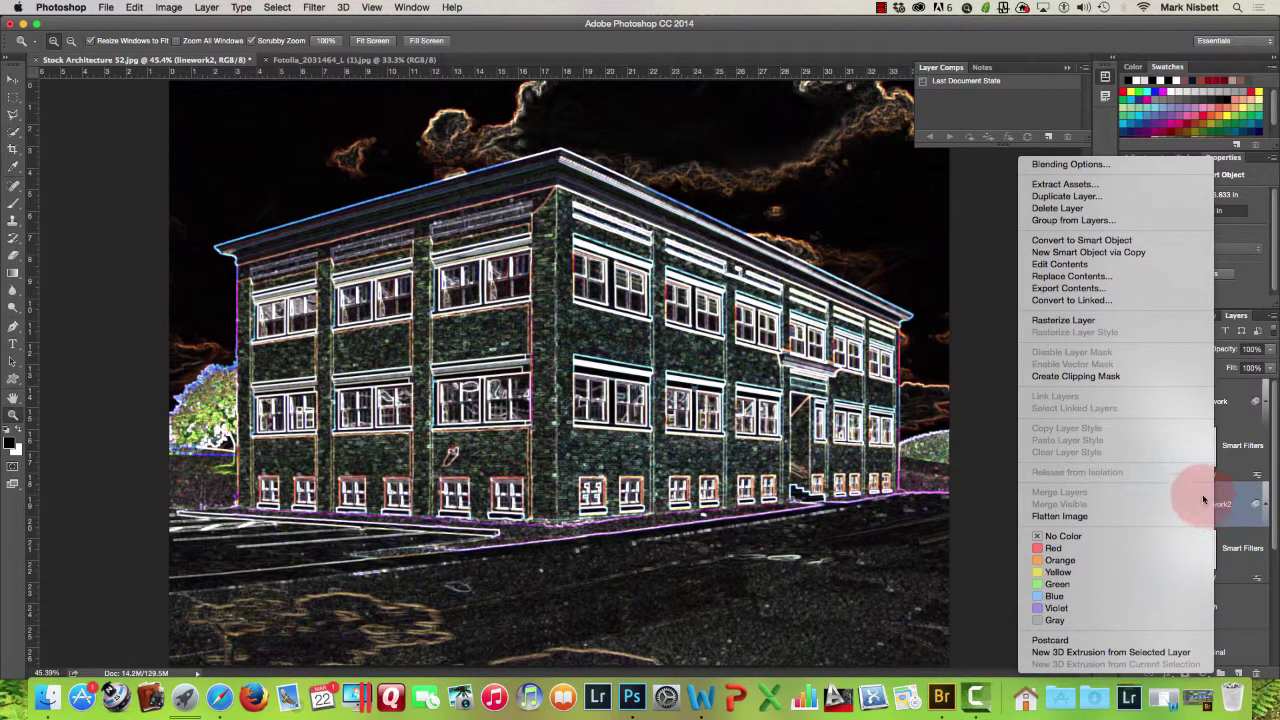
pyautogui.click(1072, 320)
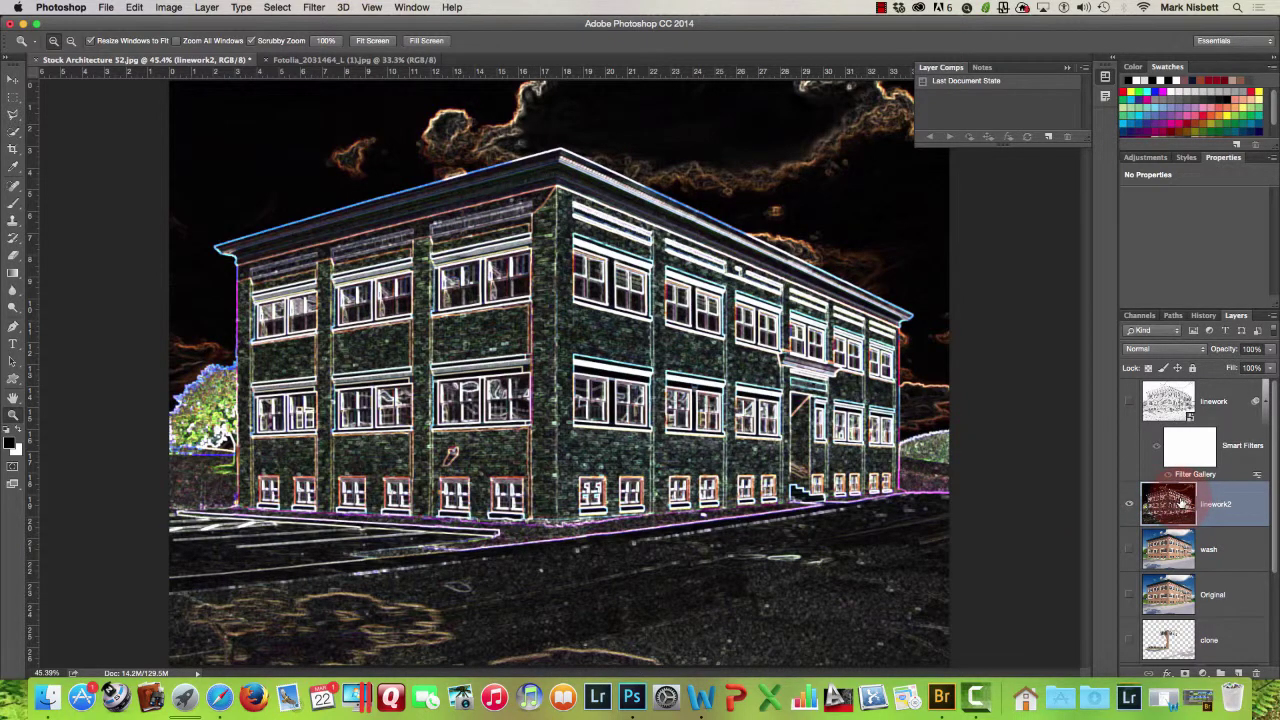
pyautogui.click(170, 8)
pyautogui.moveTo(215, 47)
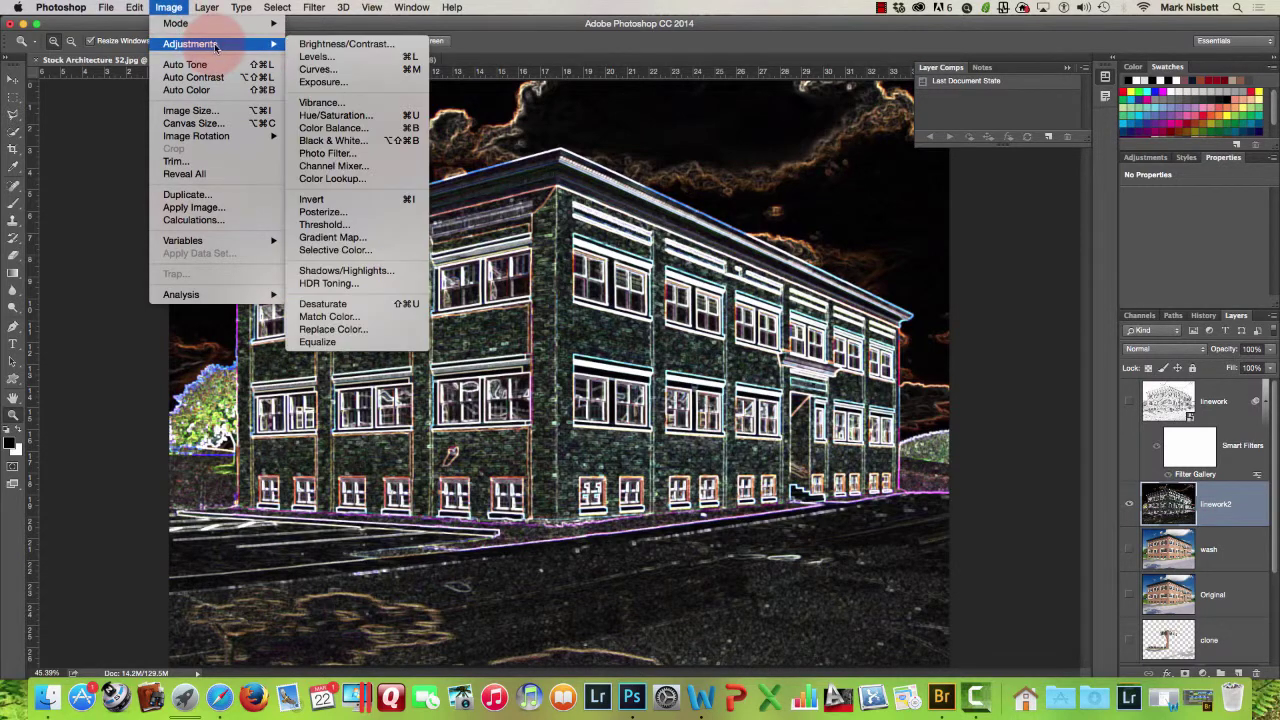
pyautogui.click(332, 203)
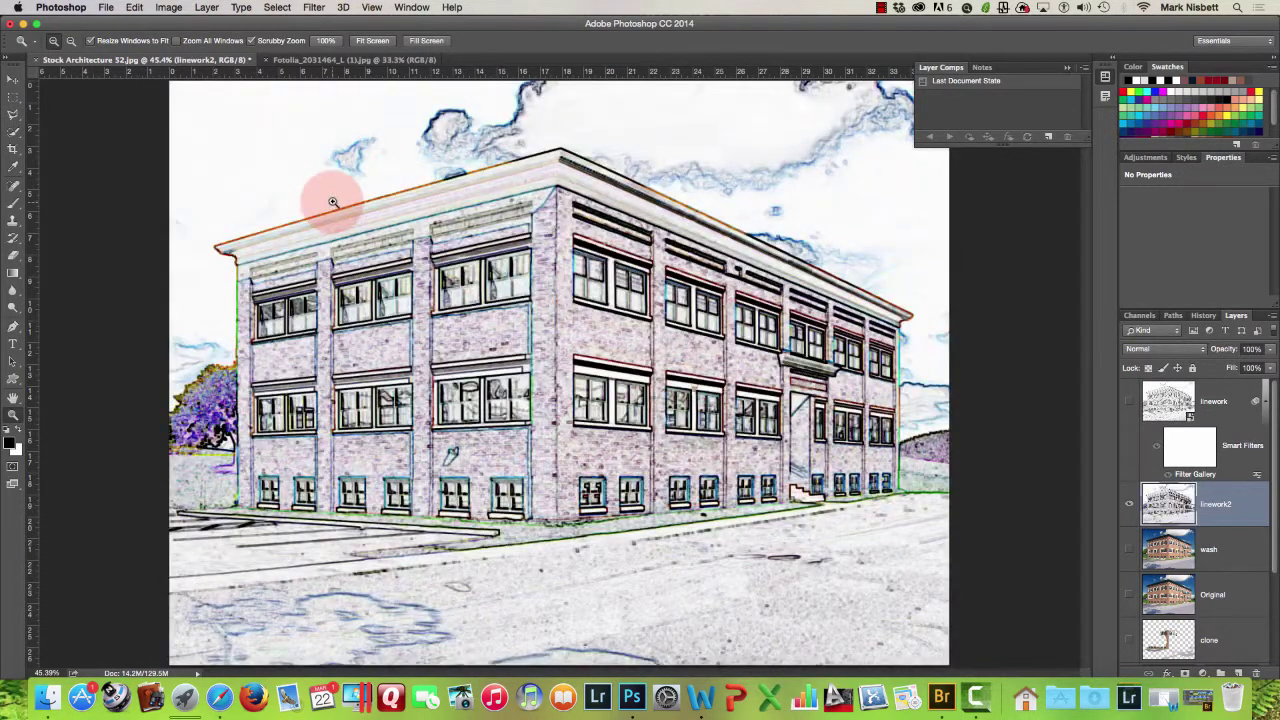
# Desaturate the inverted linework2 layer.
pyautogui.click(170, 8)
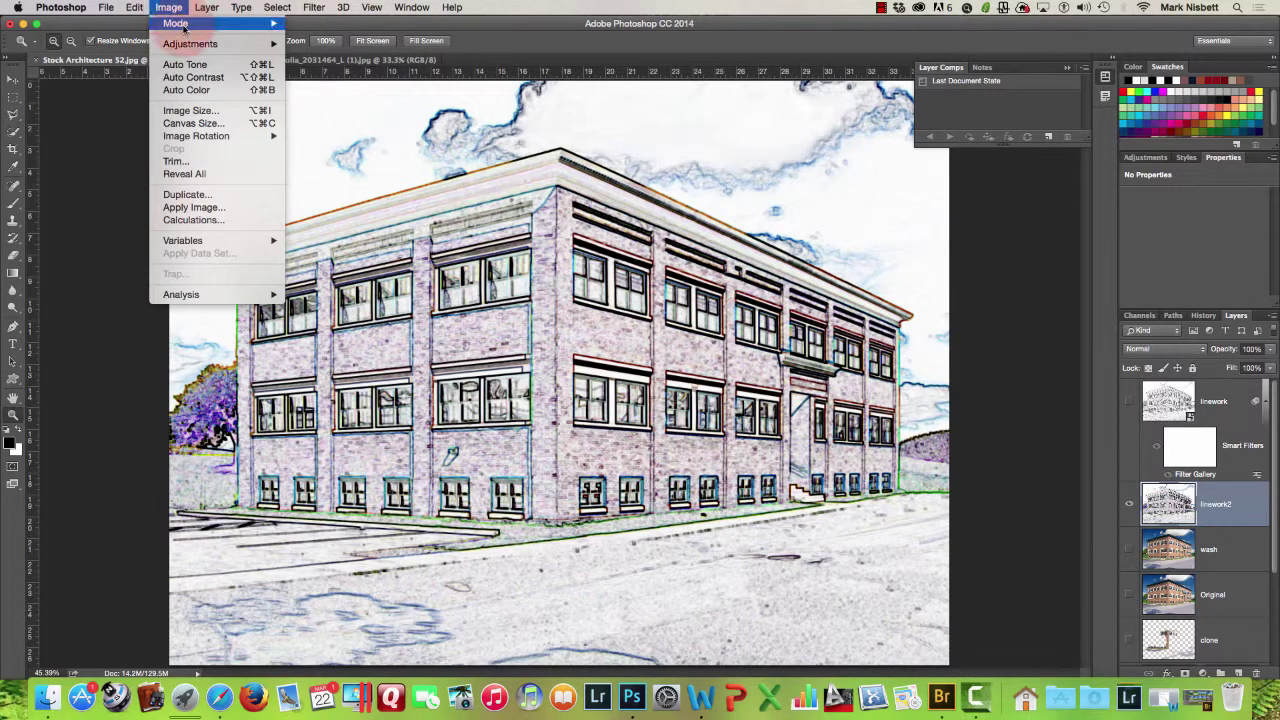
pyautogui.moveTo(215, 44)
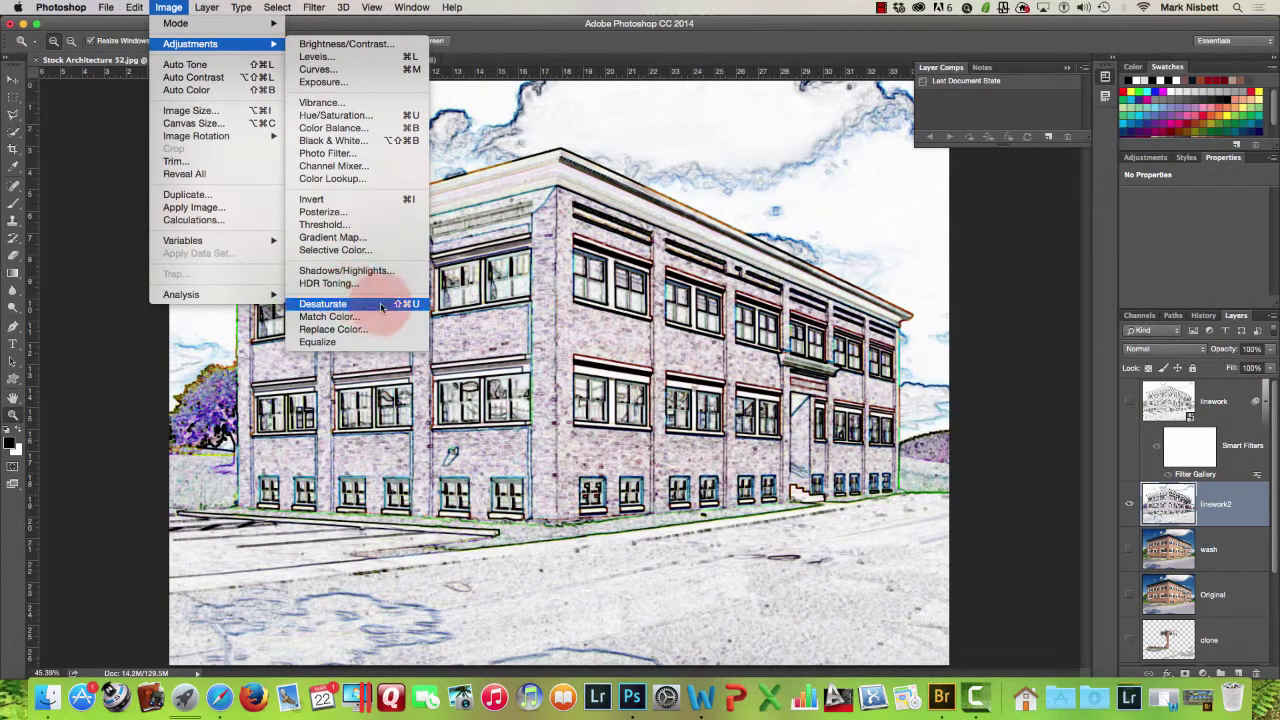
pyautogui.click(348, 307)
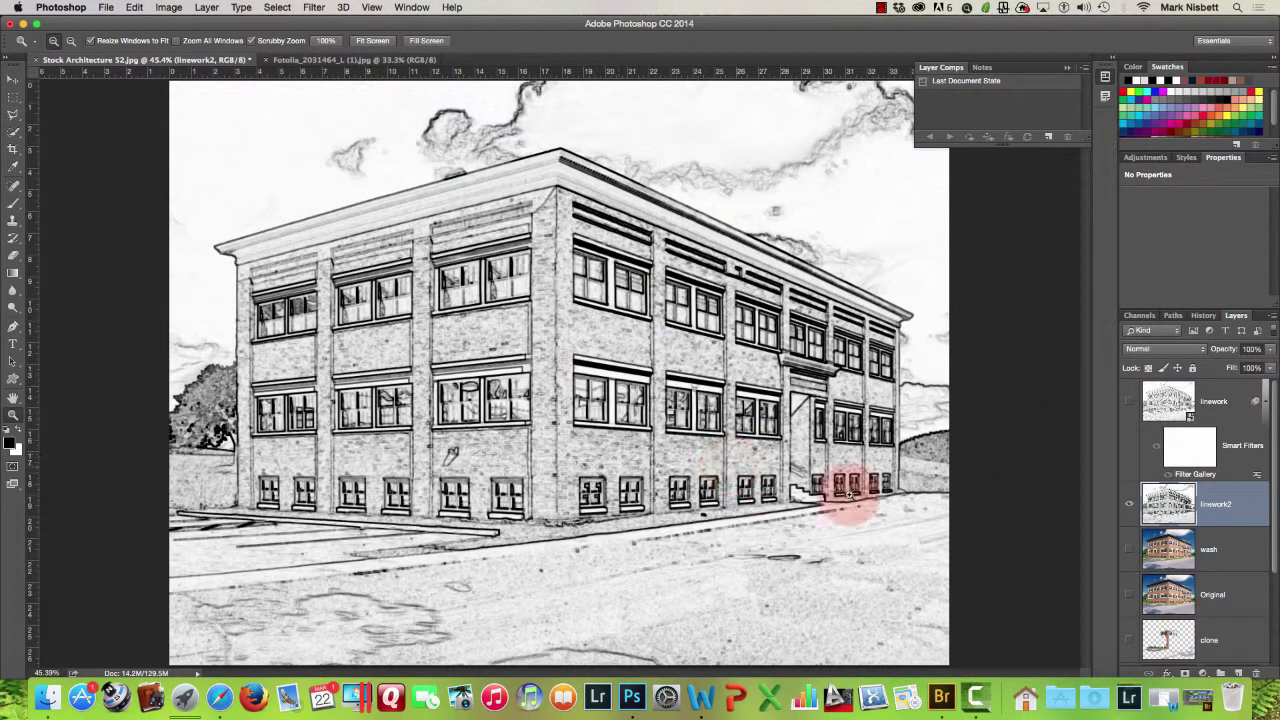
# Compare the linework and linework2 layers by alternating their visibility.
pyautogui.click(1131, 505)
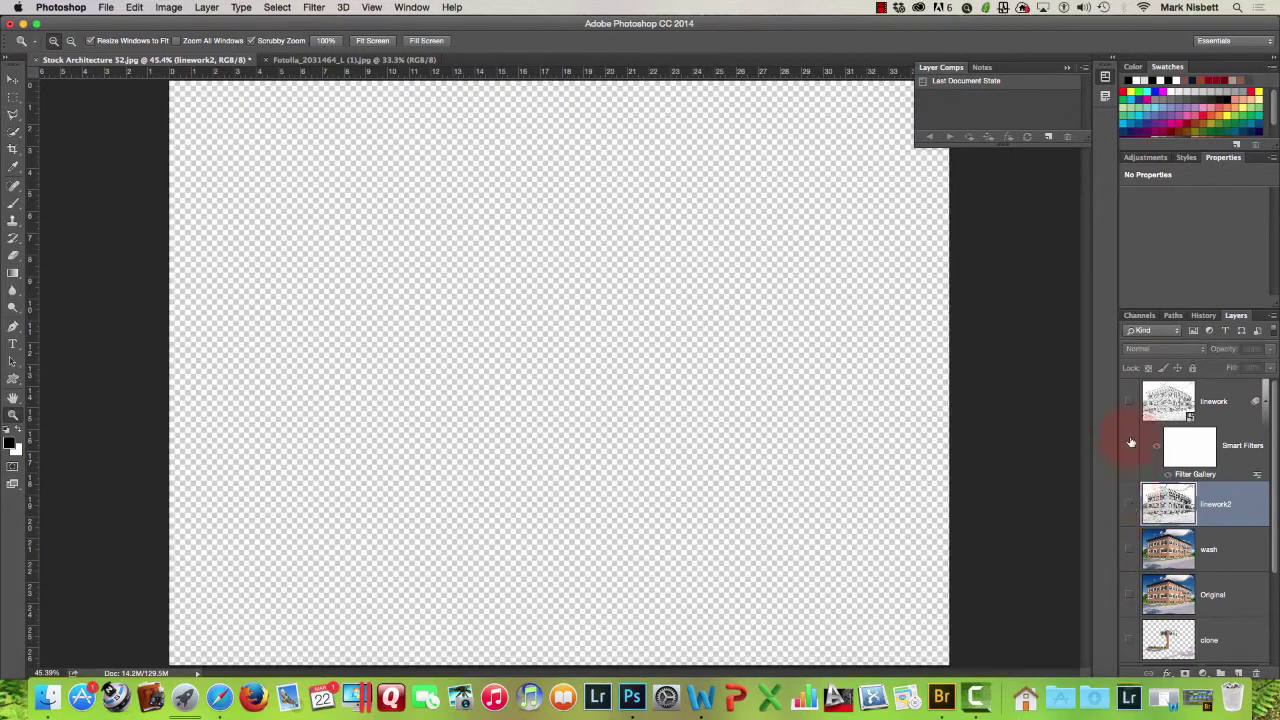
pyautogui.click(1128, 401)
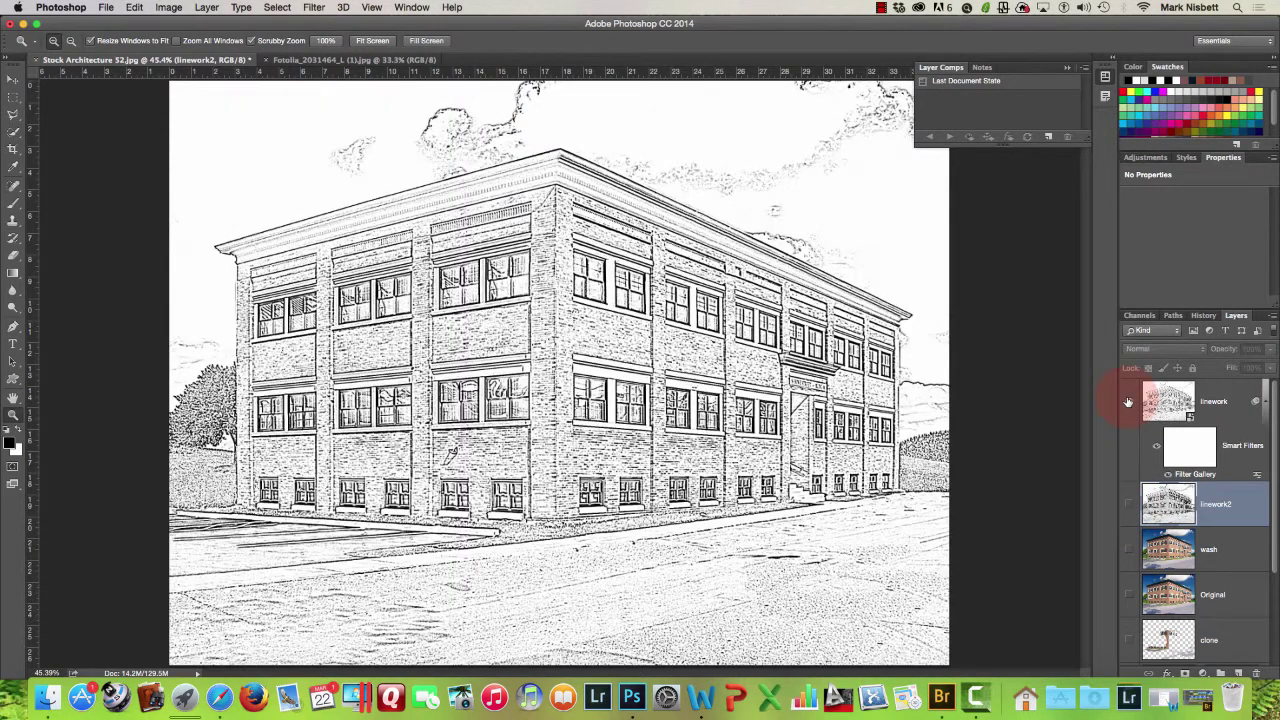
pyautogui.click(1128, 401)
pyautogui.click(1131, 504)
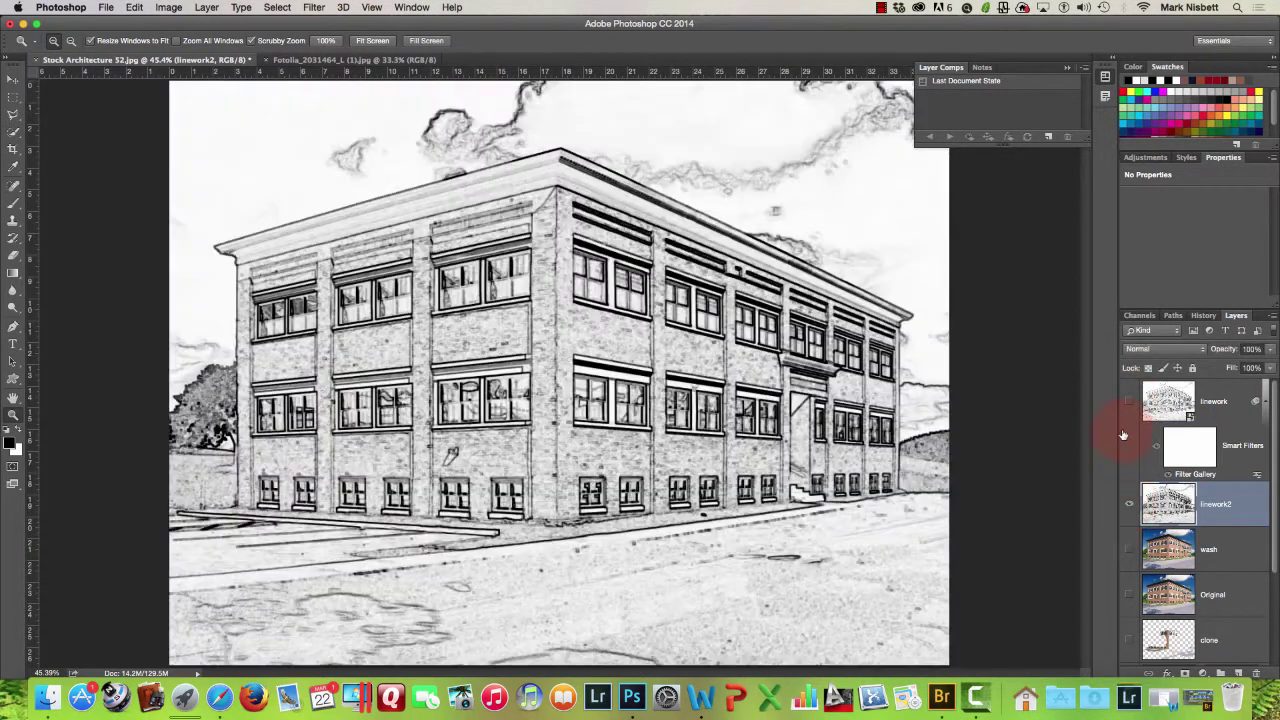
pyautogui.click(1128, 401)
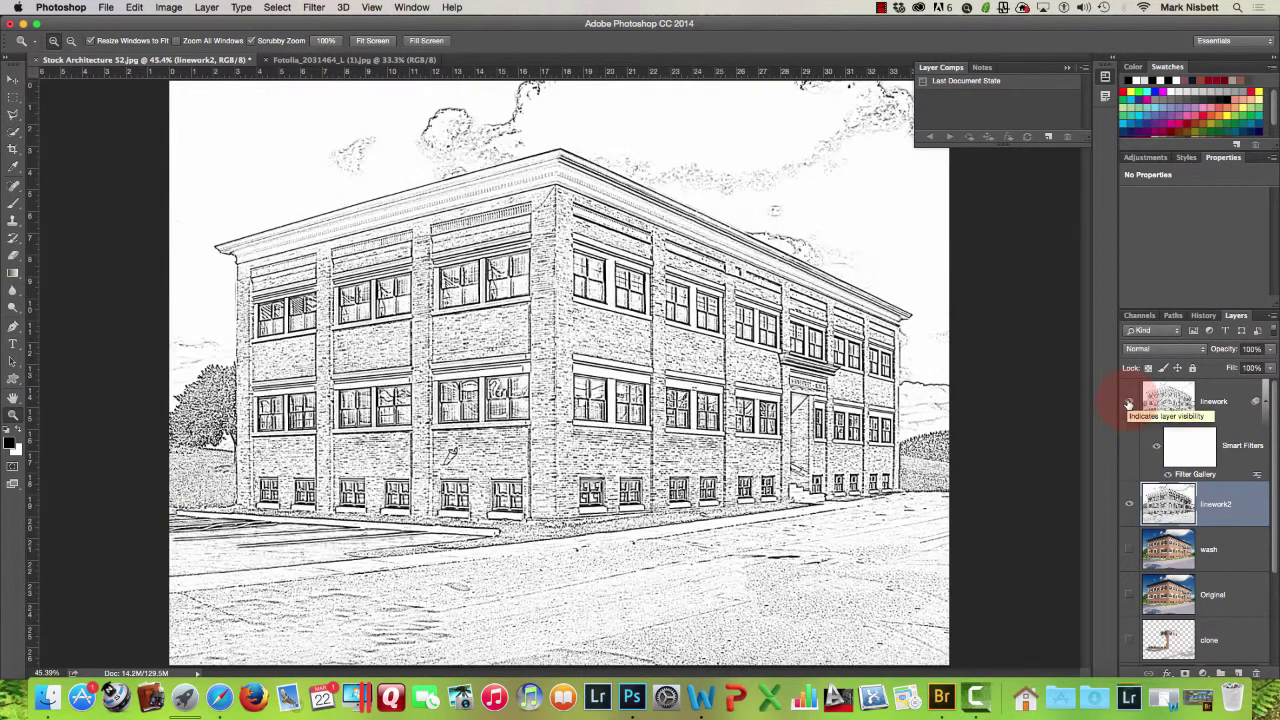
pyautogui.click(1128, 401)
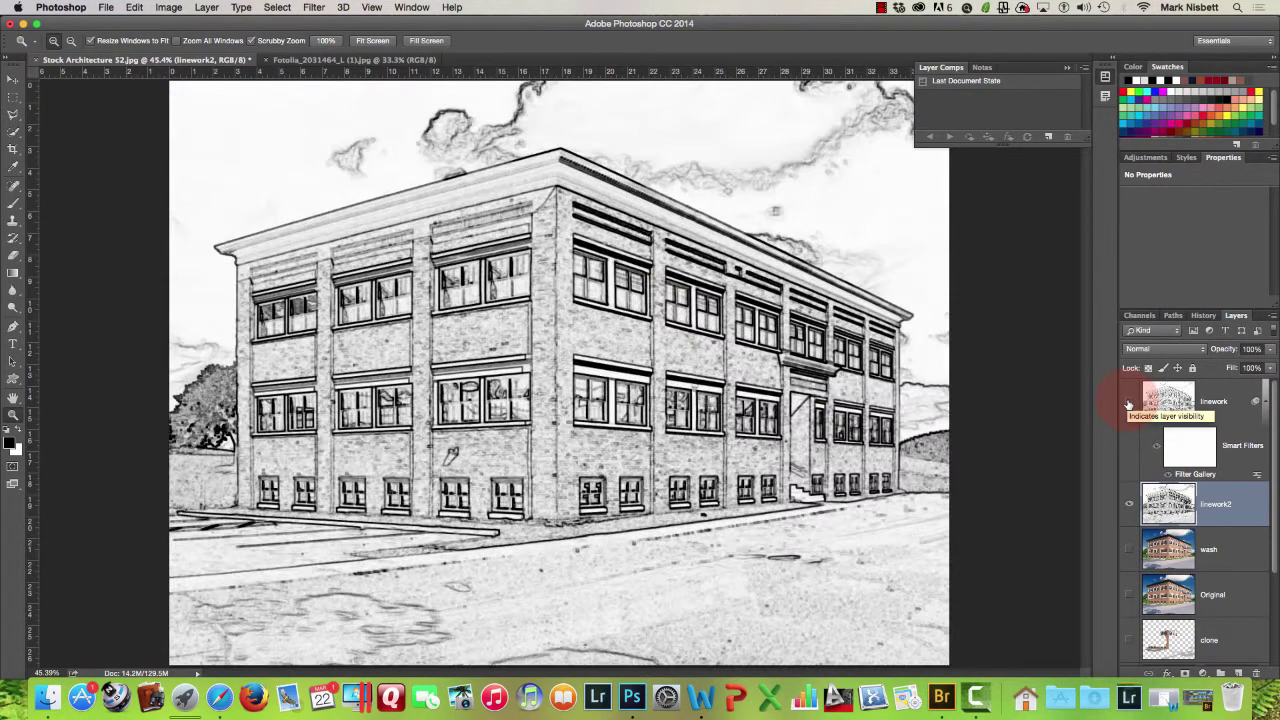
pyautogui.click(1128, 401)
pyautogui.click(1128, 401)
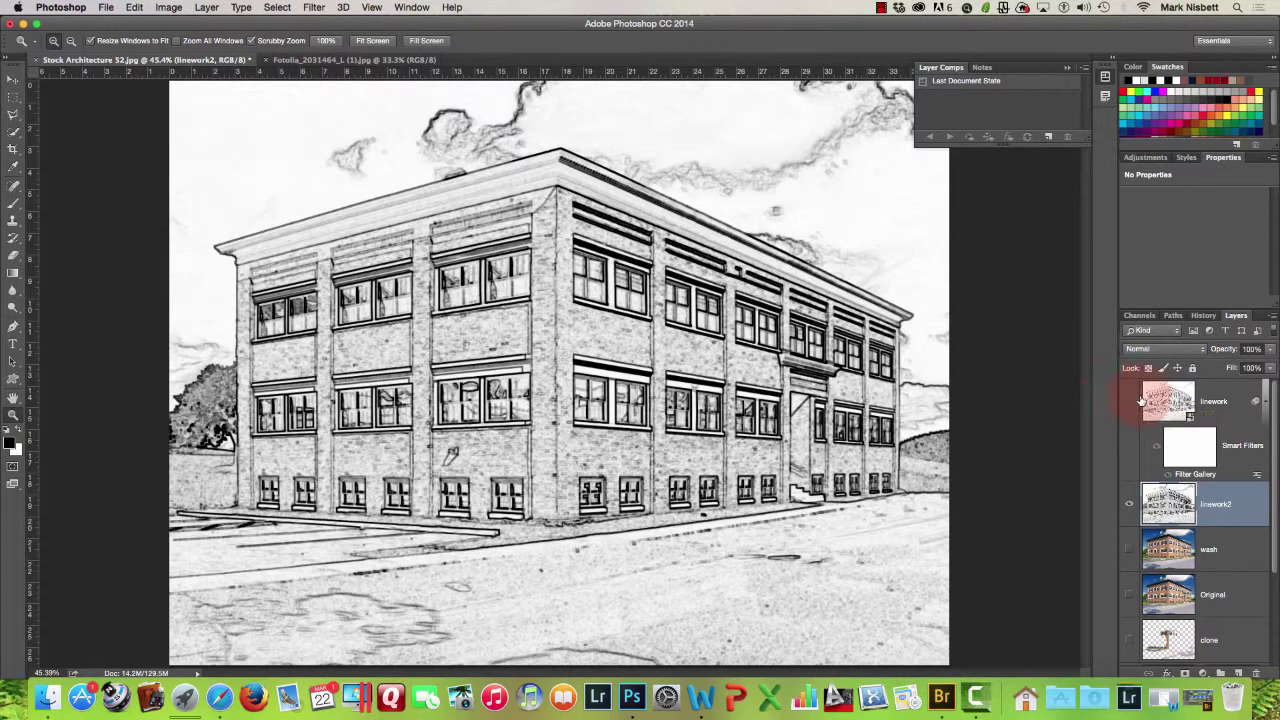
# Hide linework2, show and select the wash layer, and convert it for smart filters.
pyautogui.click(1131, 506)
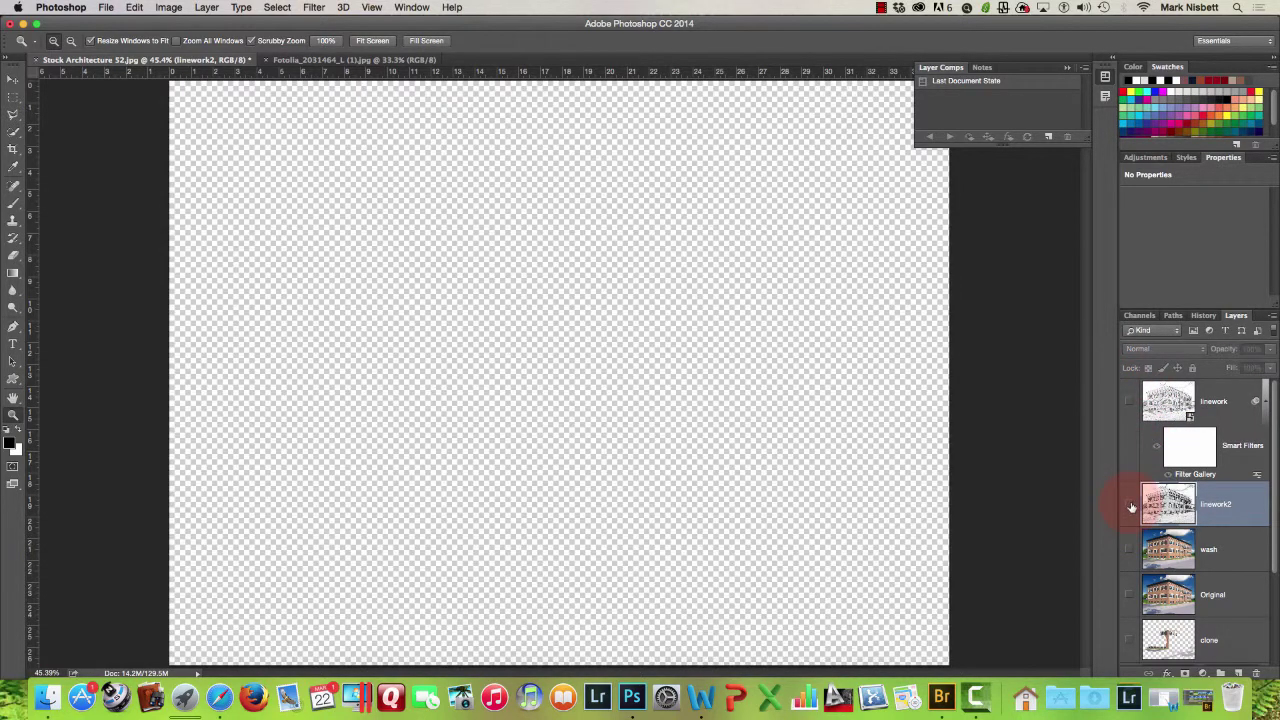
pyautogui.click(1213, 548)
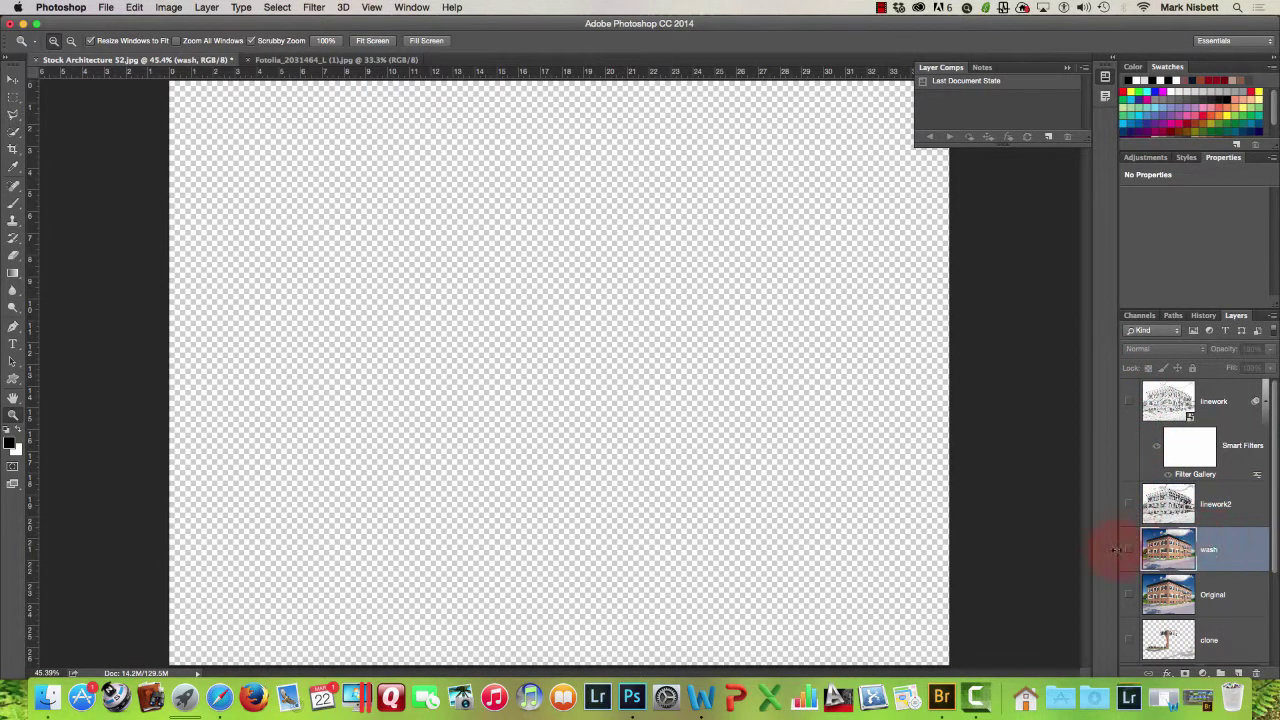
pyautogui.click(1131, 550)
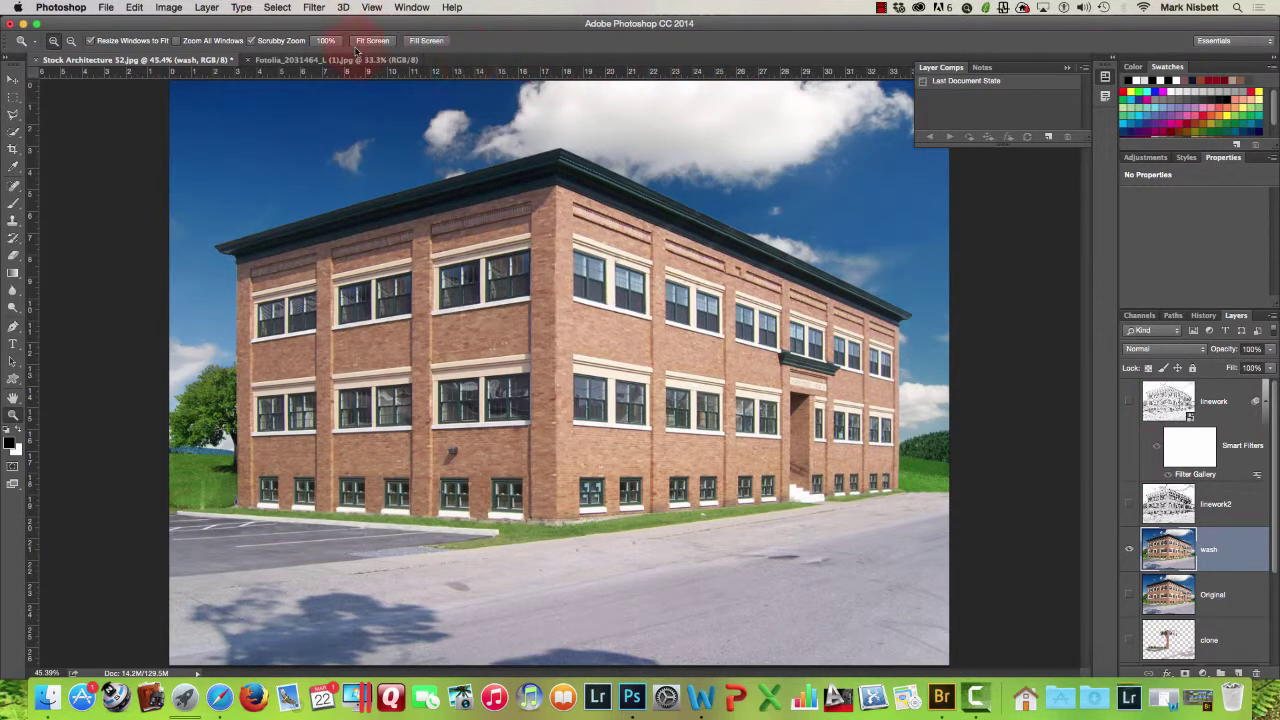
pyautogui.click(314, 7)
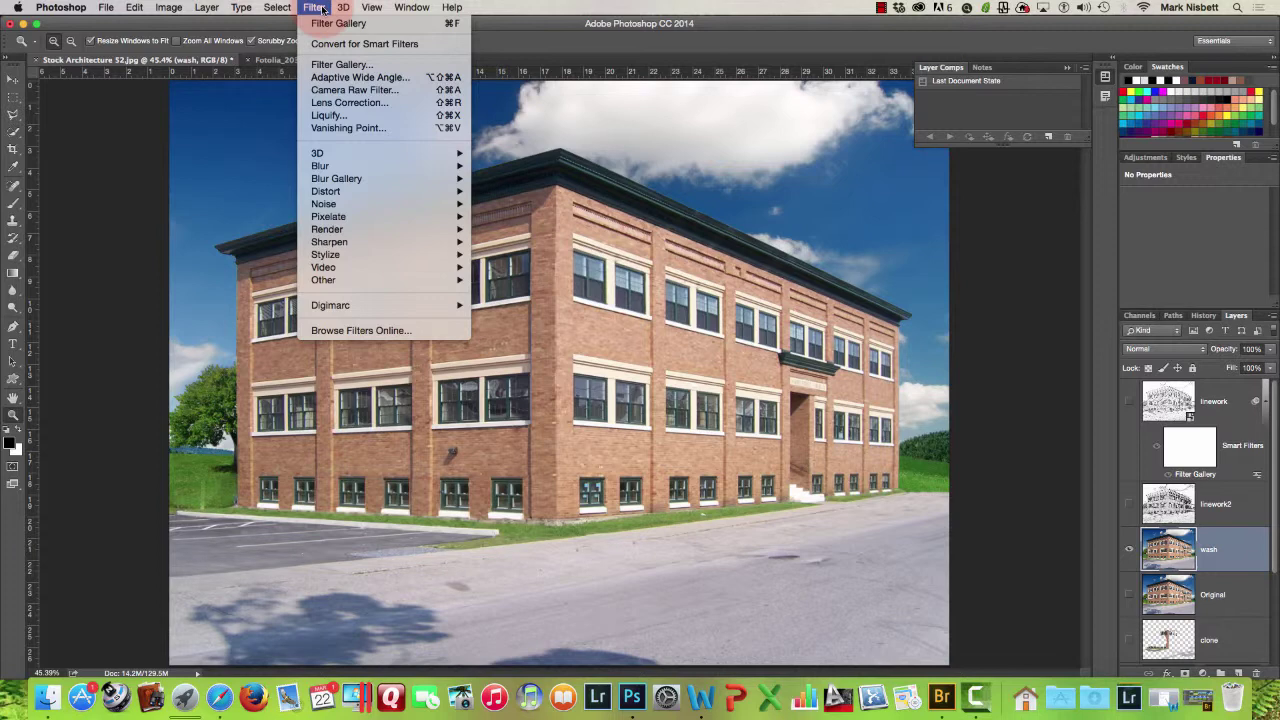
pyautogui.click(364, 43)
pyautogui.click(738, 270)
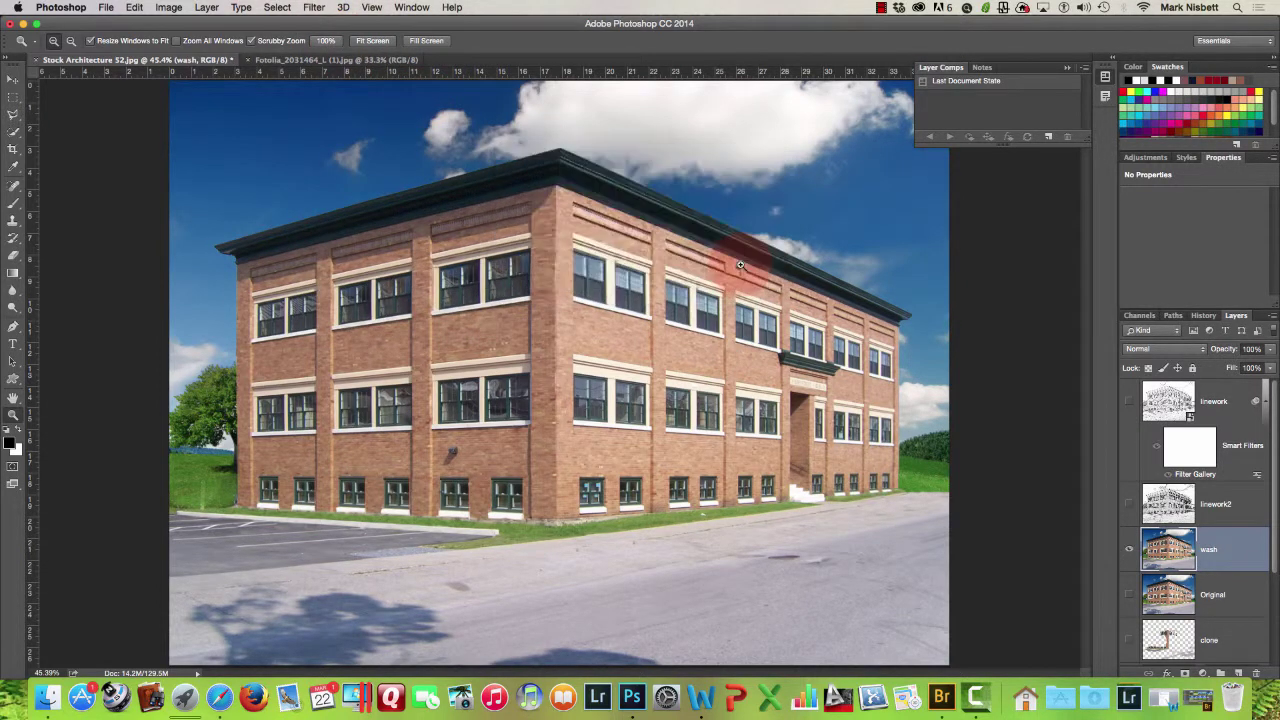
# Open the Filter Gallery for the wash smart object and expand the Artistic effects.
pyautogui.click(318, 14)
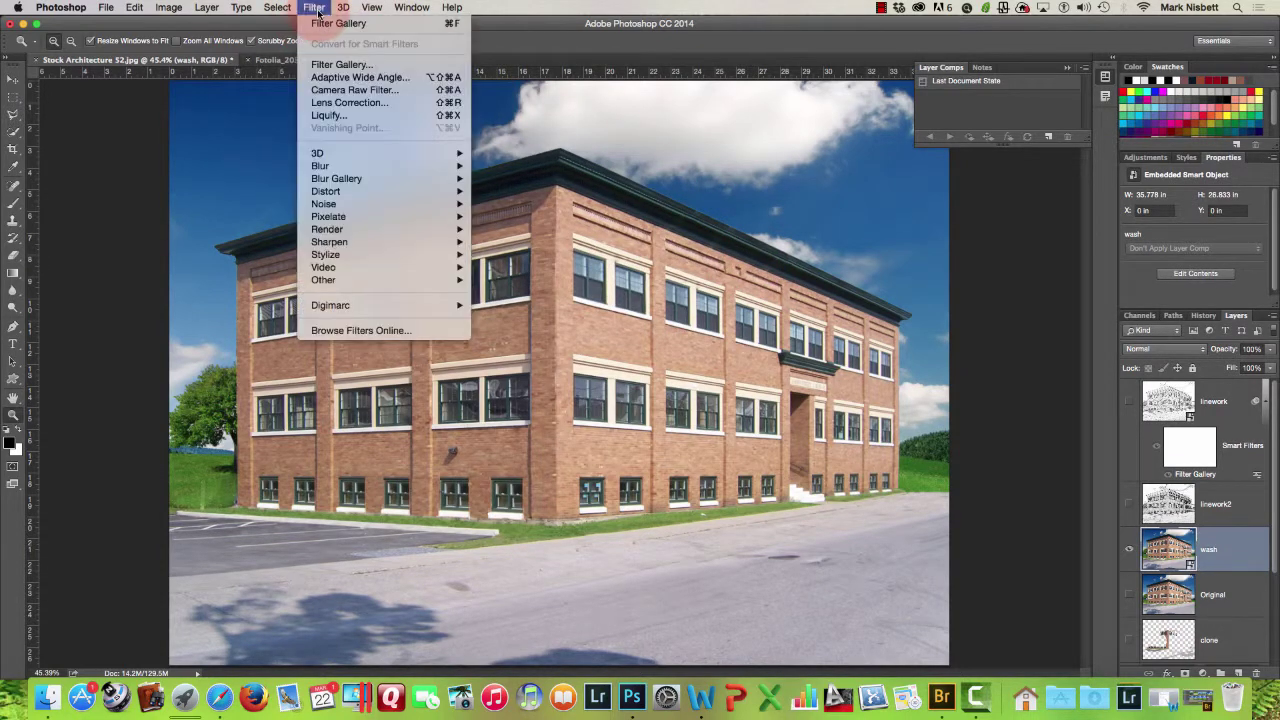
pyautogui.click(340, 64)
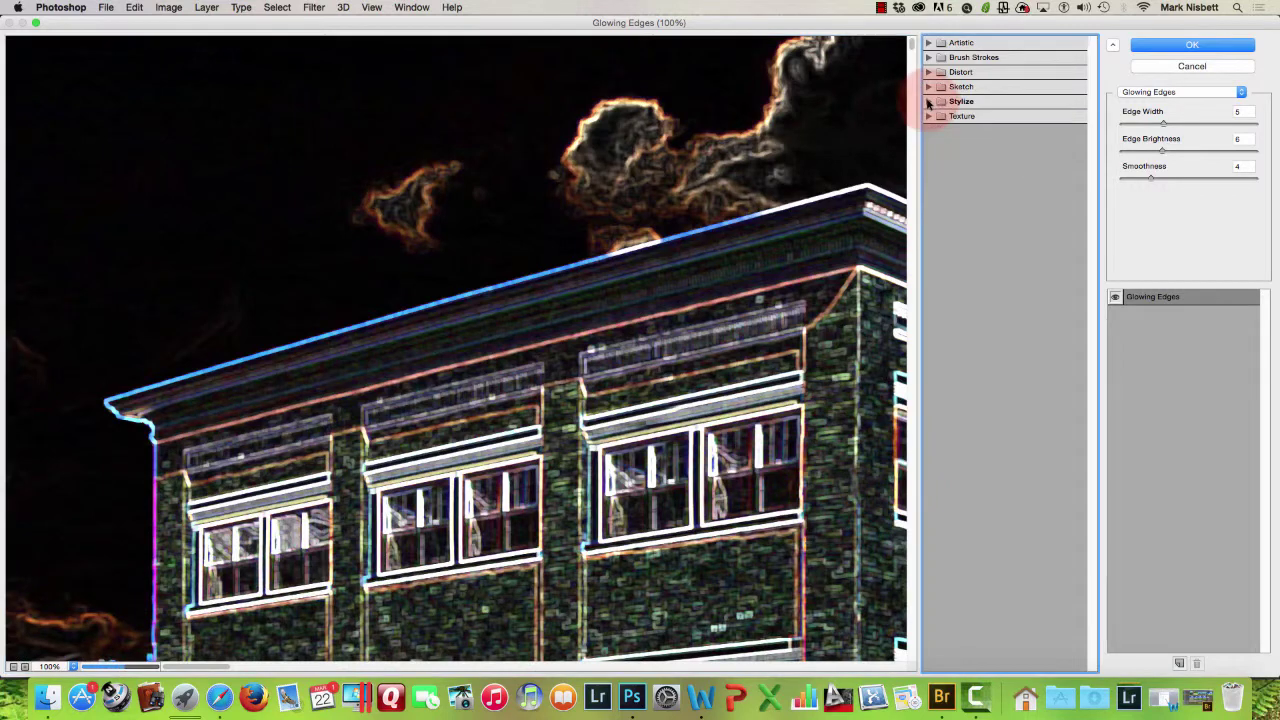
pyautogui.click(929, 42)
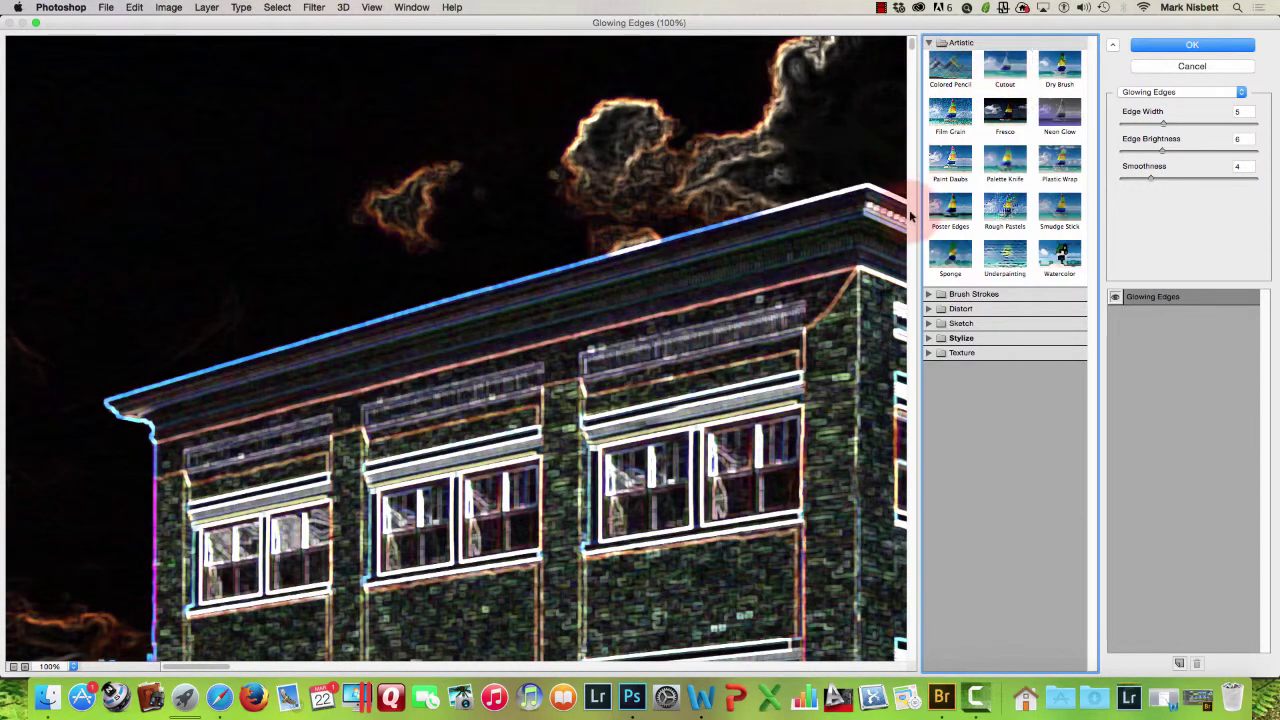
# Try the Watercolor effect on the wash layer with Brush Detail 1, Shadow Intensity 1 and Texture 3, previewing the whole image.
pyautogui.click(1066, 262)
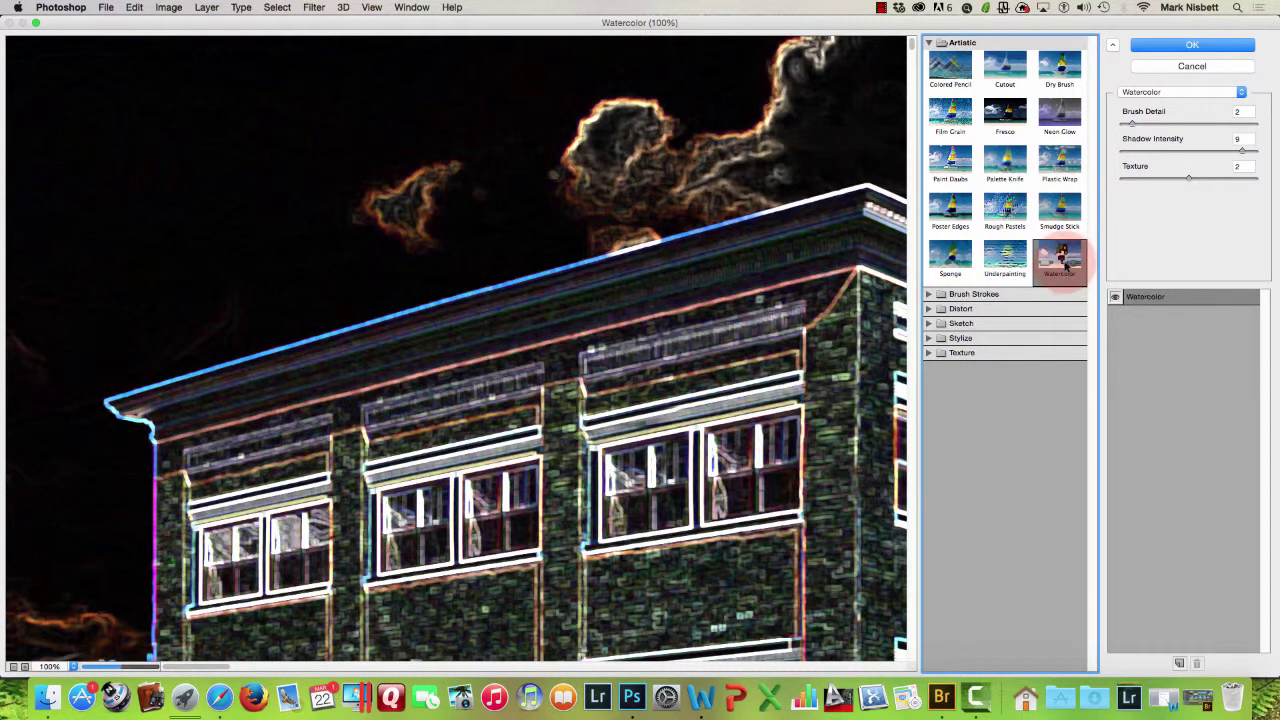
pyautogui.click(73, 667)
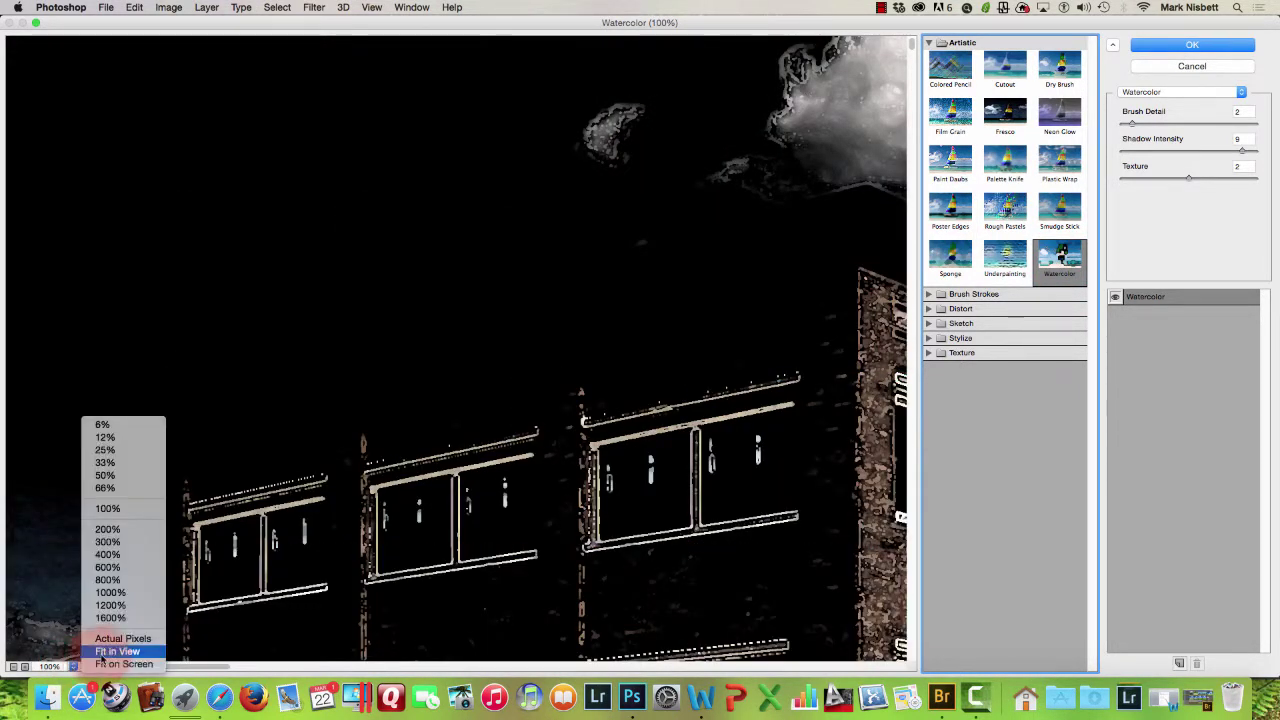
pyautogui.click(110, 651)
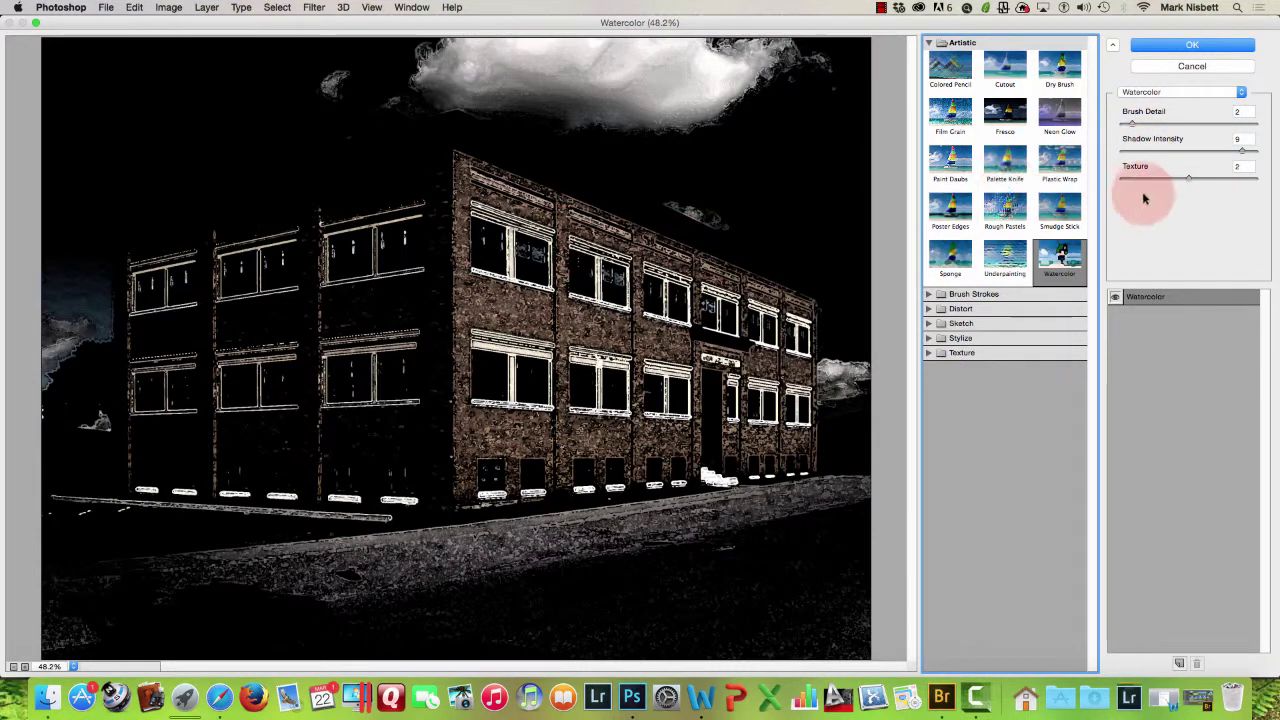
pyautogui.click(1158, 150)
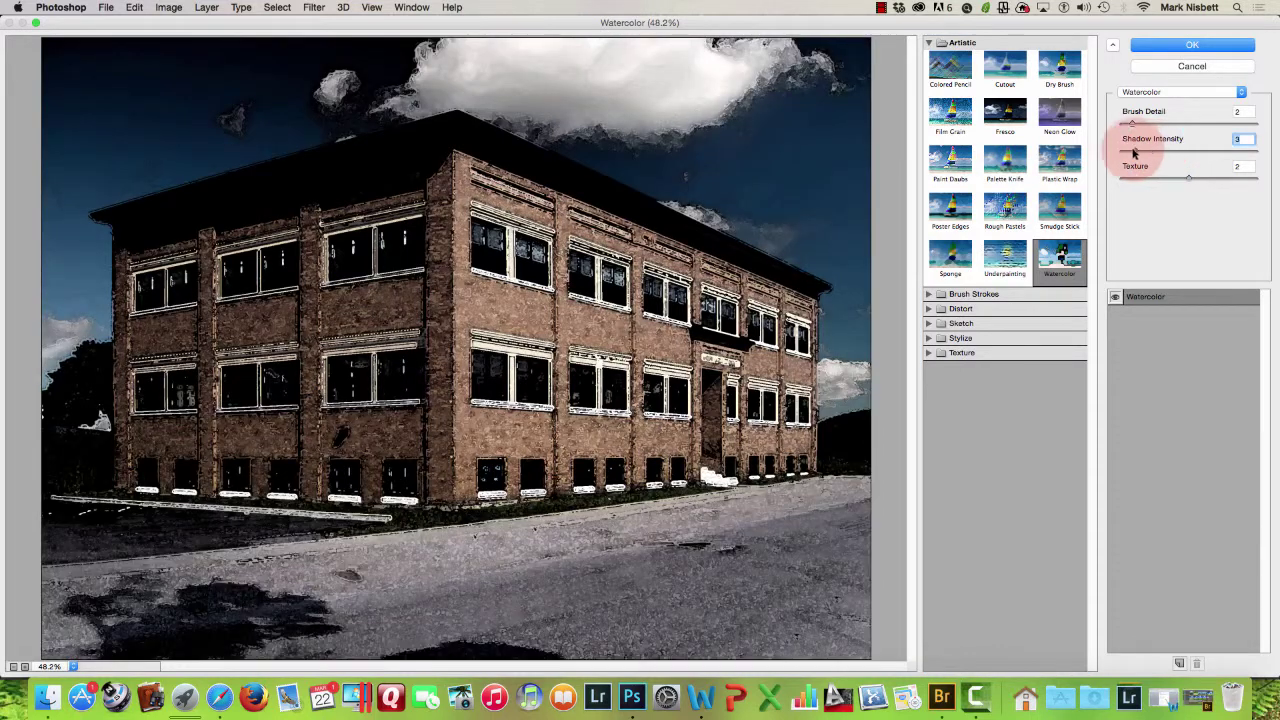
pyautogui.moveTo(1134, 152); pyautogui.dragTo(1129, 152)
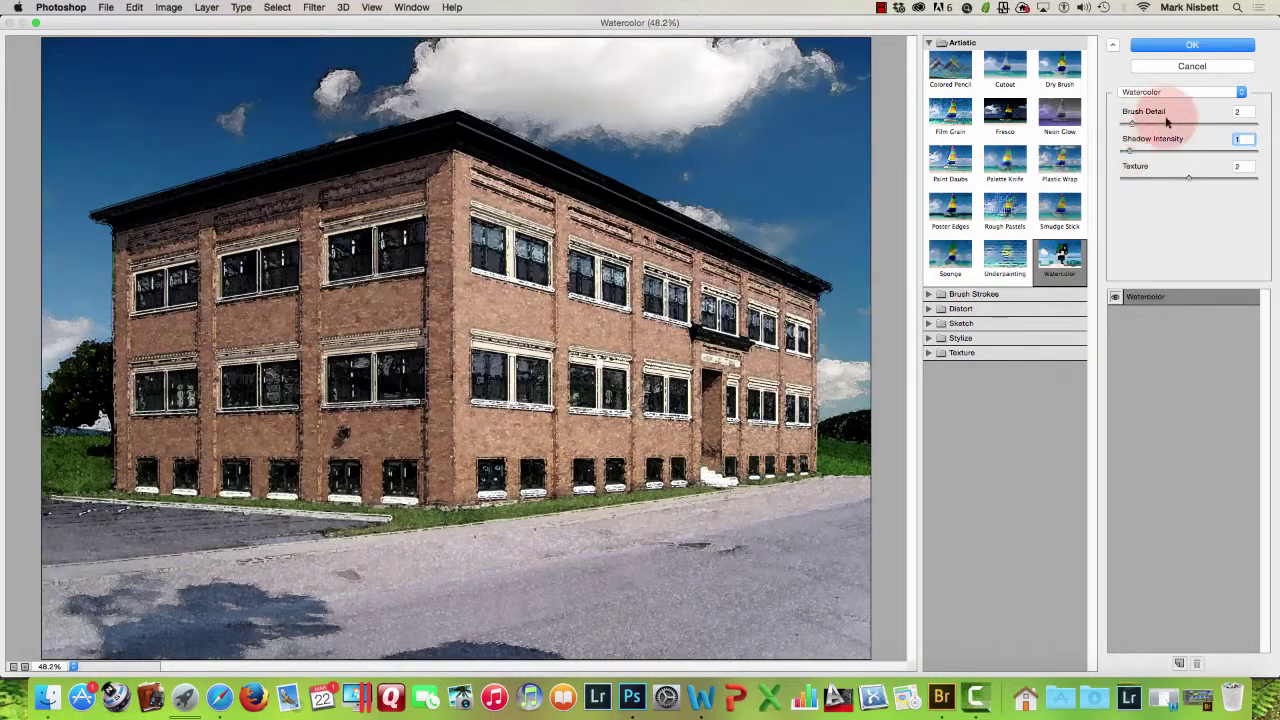
pyautogui.click(1216, 120)
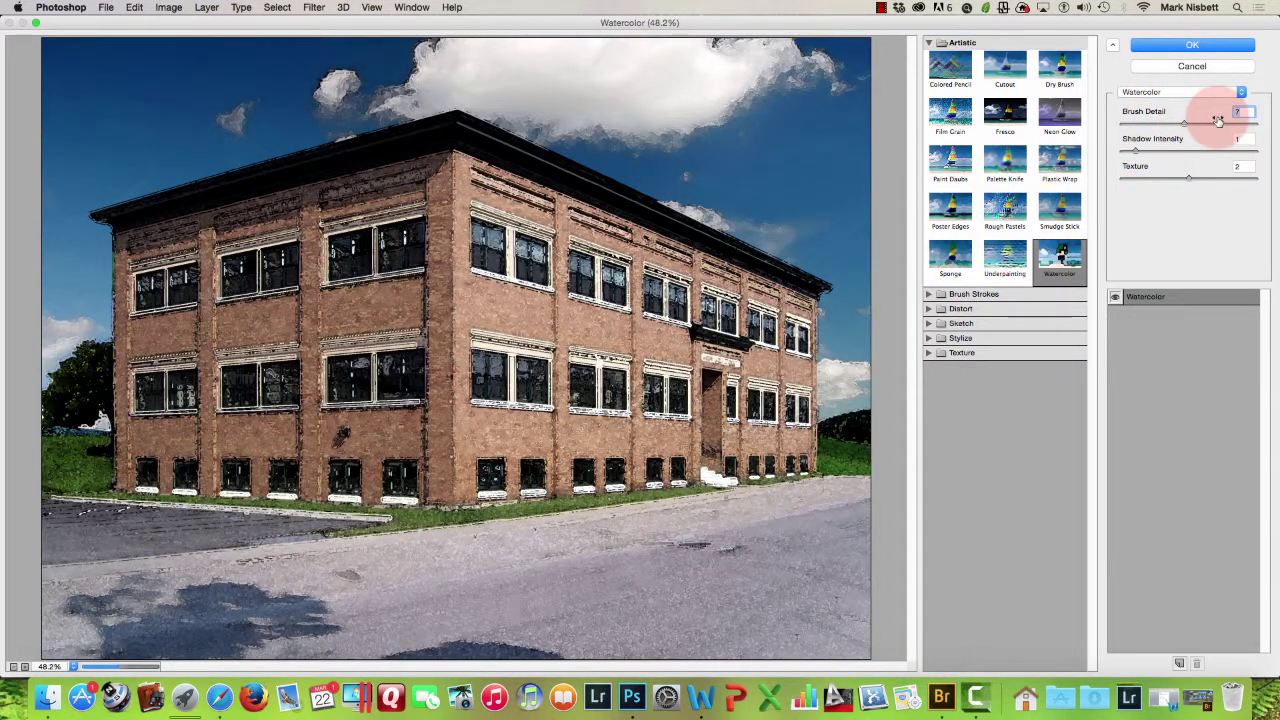
pyautogui.moveTo(1218, 120); pyautogui.dragTo(1250, 126)
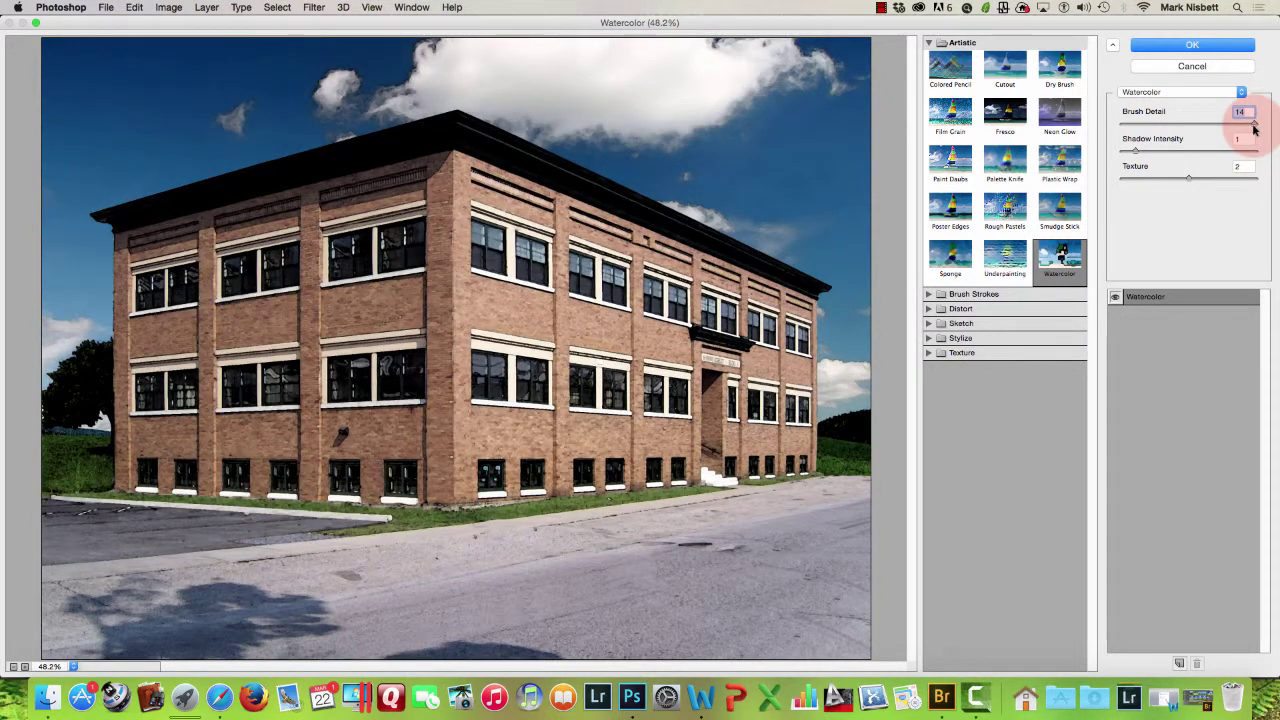
pyautogui.moveTo(1254, 128); pyautogui.dragTo(1128, 124)
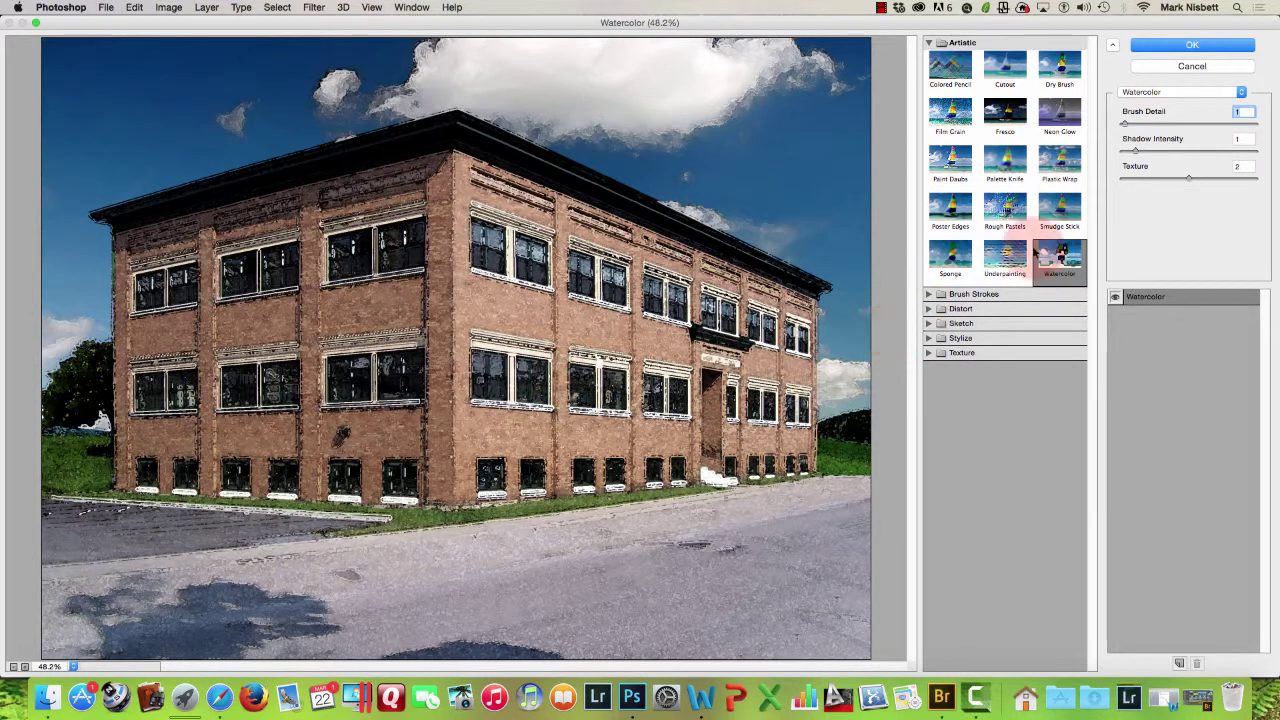
pyautogui.click(1146, 179)
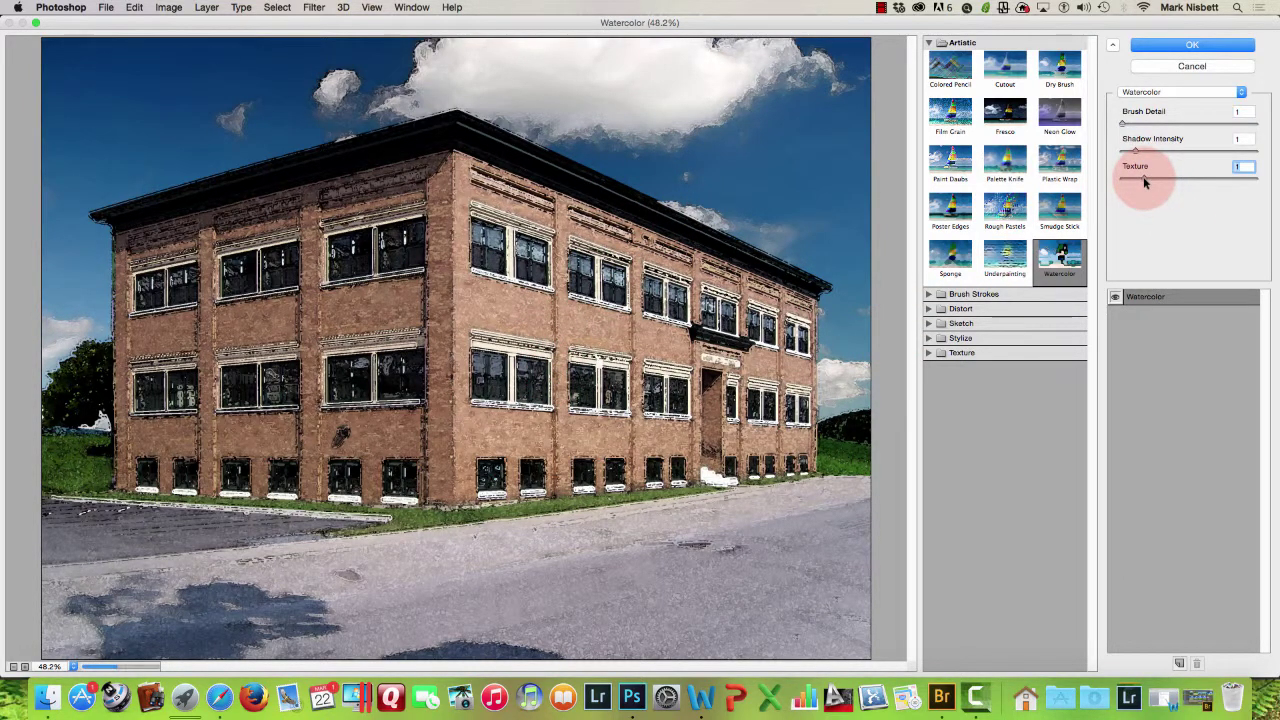
pyautogui.click(1244, 179)
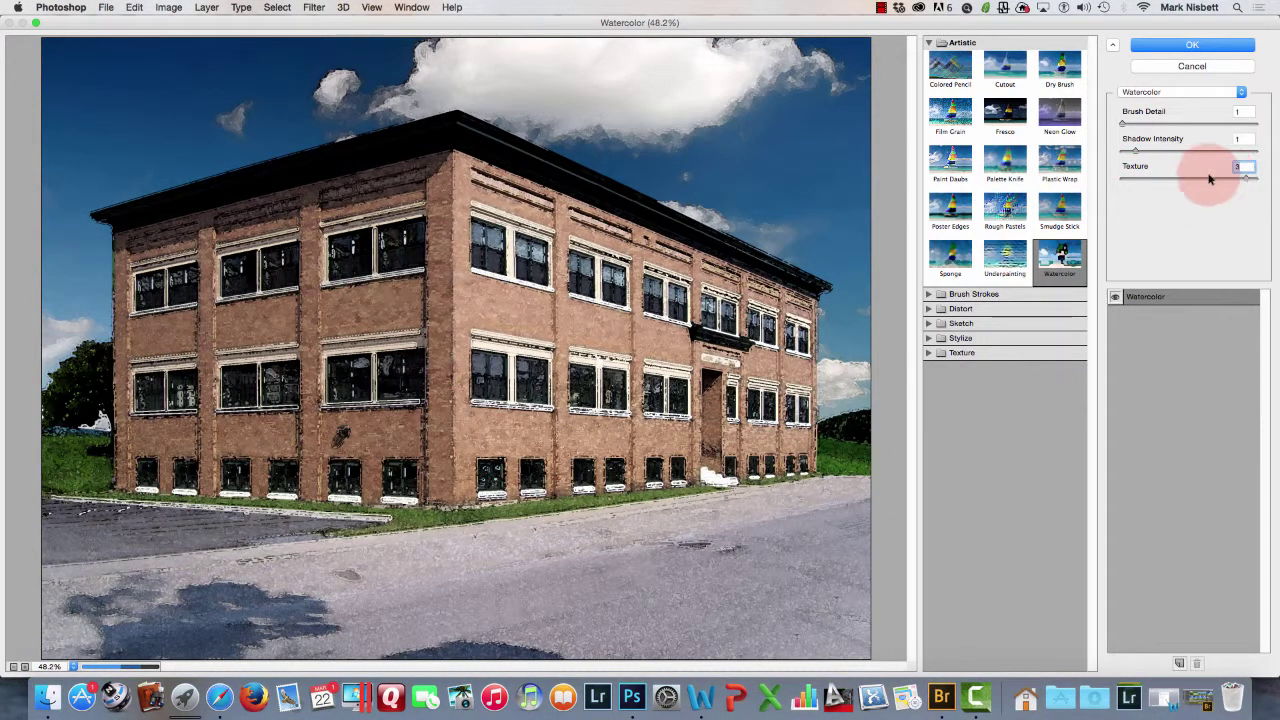
# Apply the Palette Knife effect to the wash layer with Stroke Size 24, Stroke Detail 3 and Softness 0.
pyautogui.click(1010, 166)
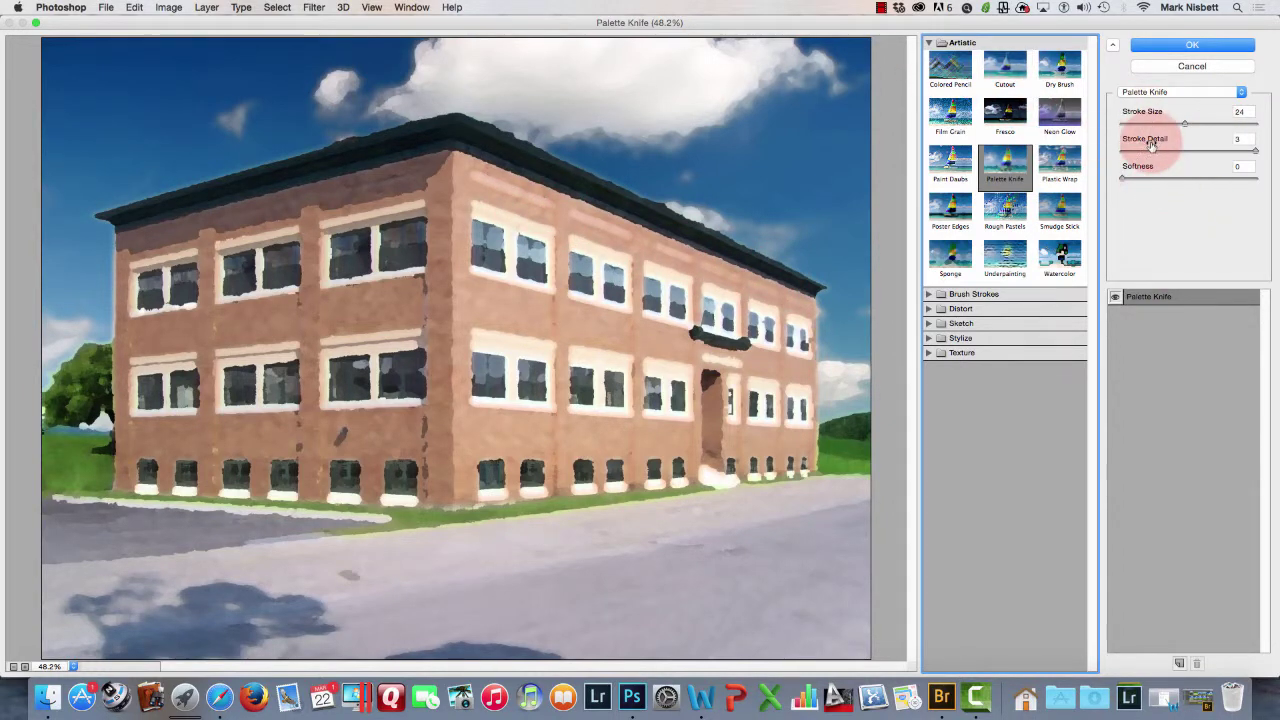
pyautogui.click(1190, 45)
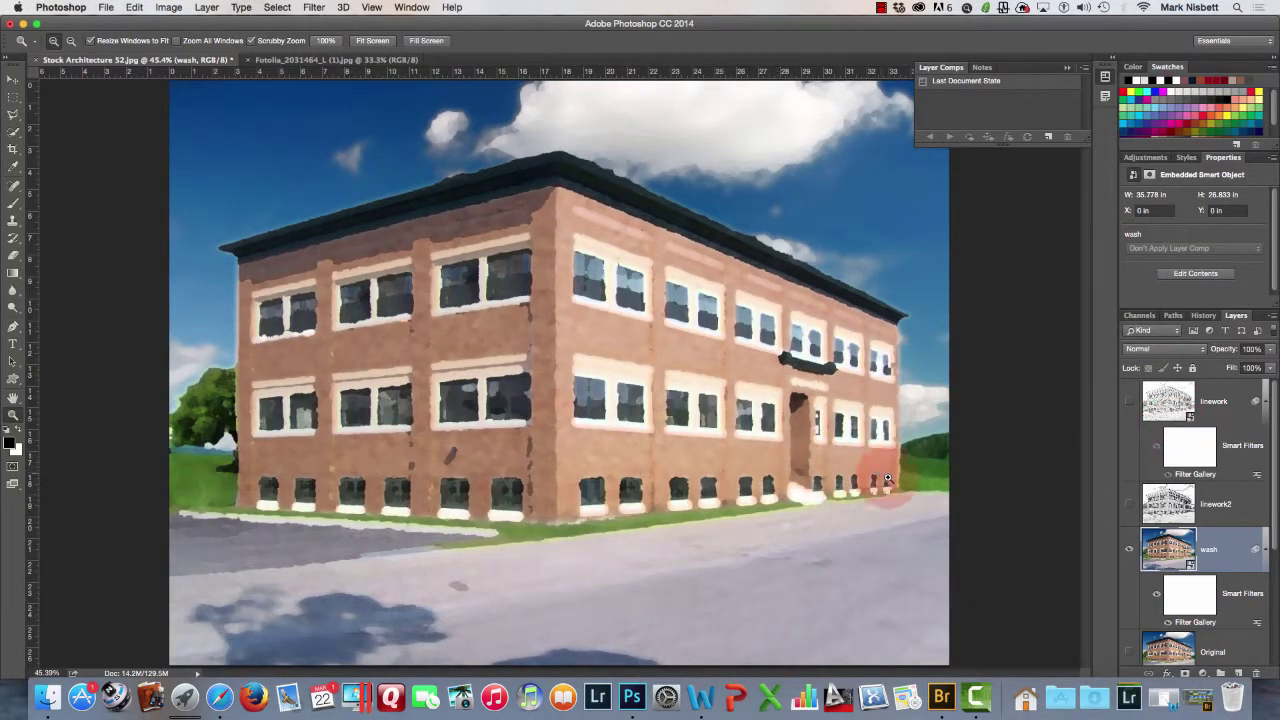
# Show and select the linework2 layer, try the Darken blend mode, and set the layer to Multiply.
pyautogui.click(1130, 504)
pyautogui.click(1214, 504)
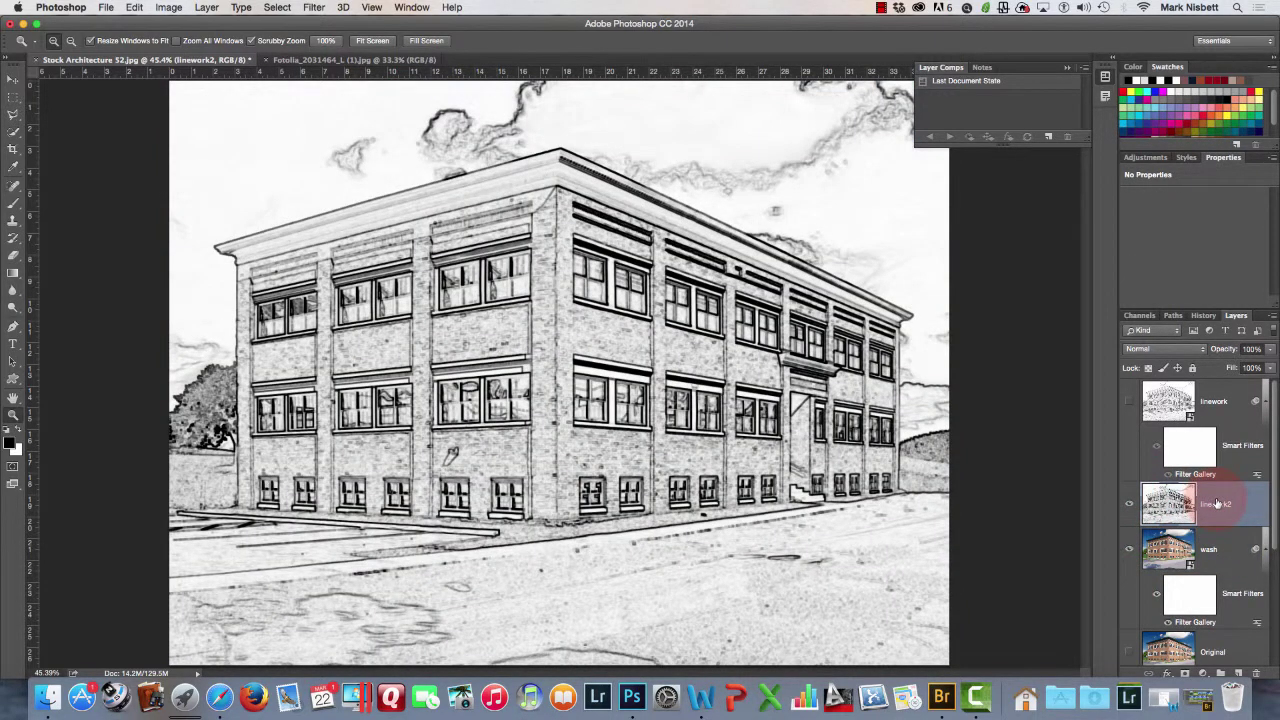
pyautogui.click(1171, 356)
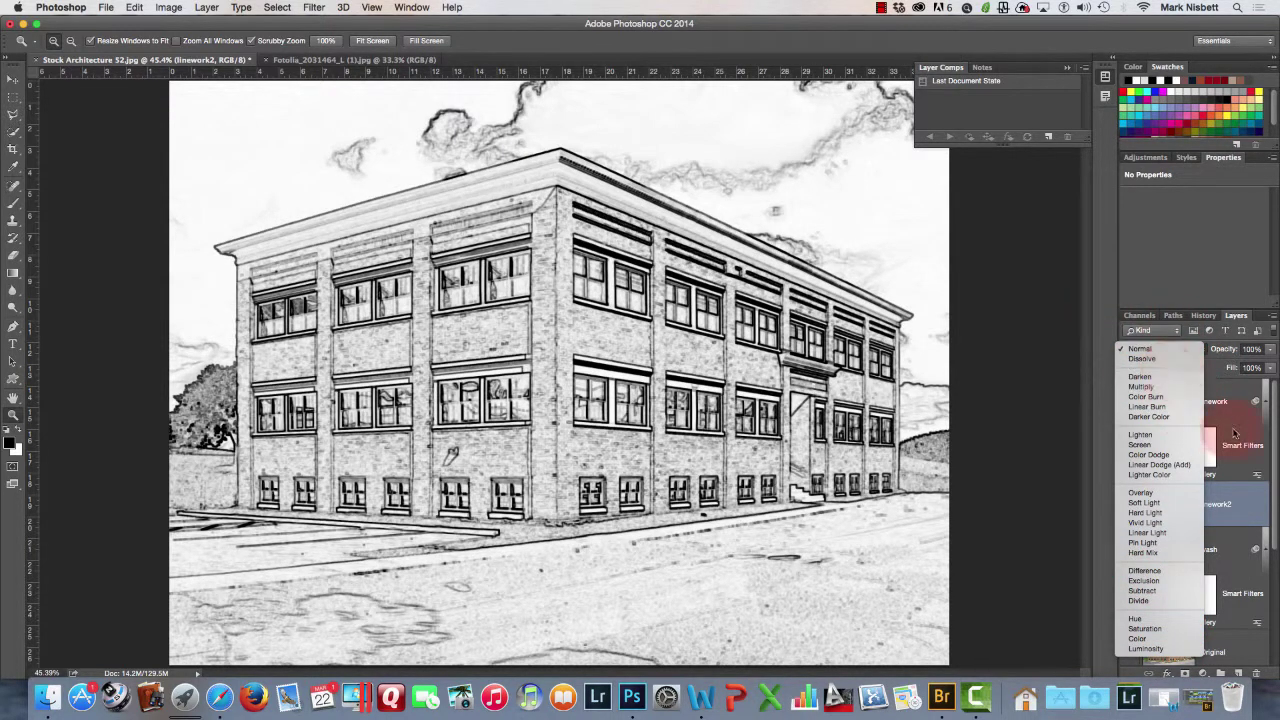
pyautogui.click(1150, 385)
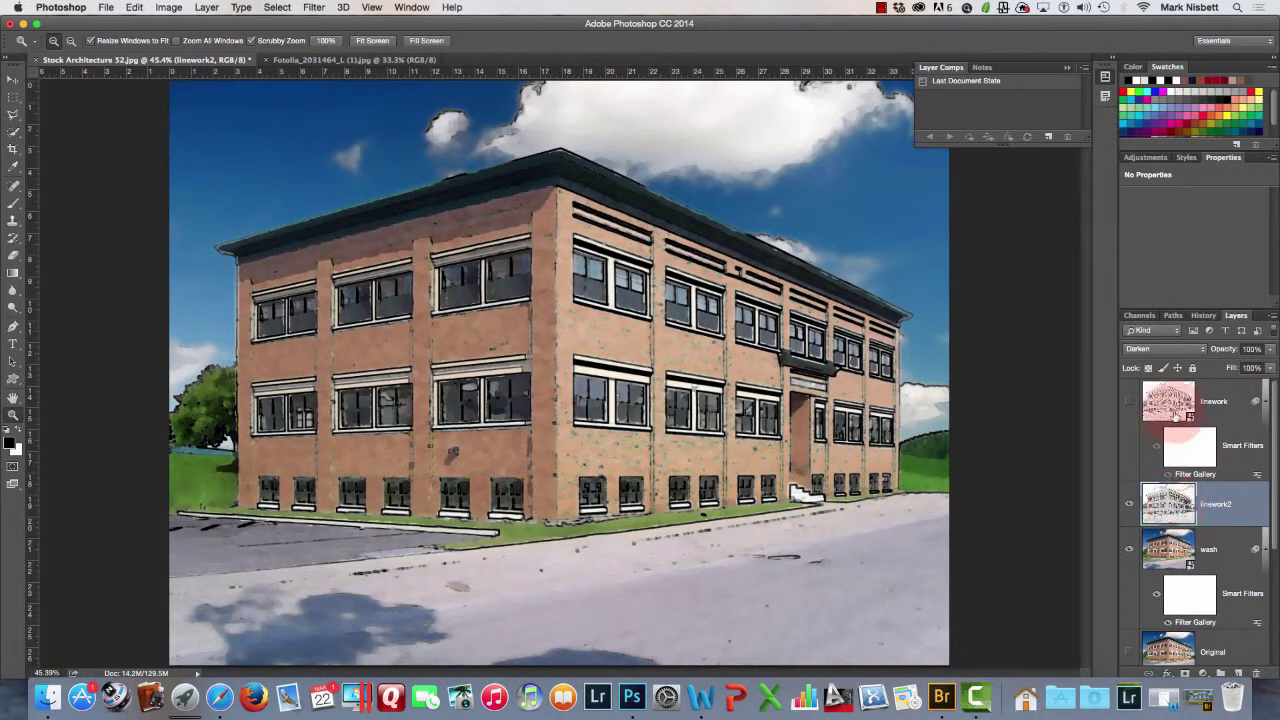
pyautogui.click(1162, 349)
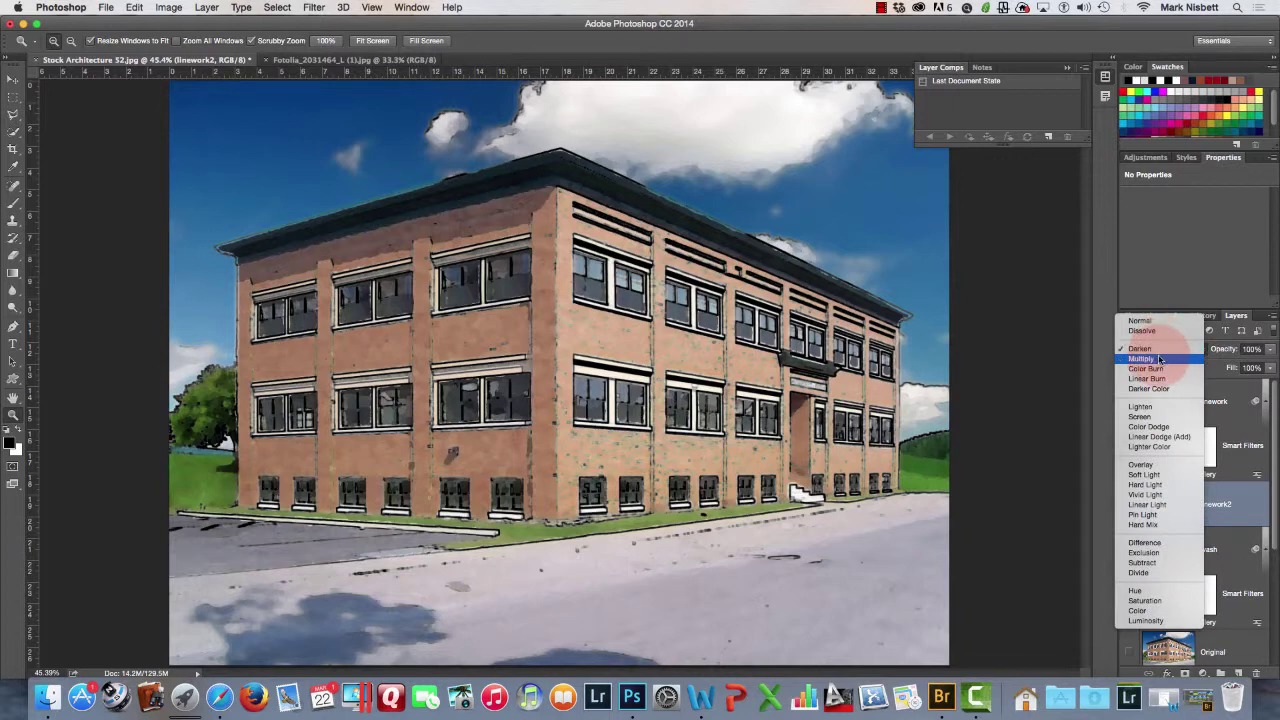
pyautogui.click(1159, 358)
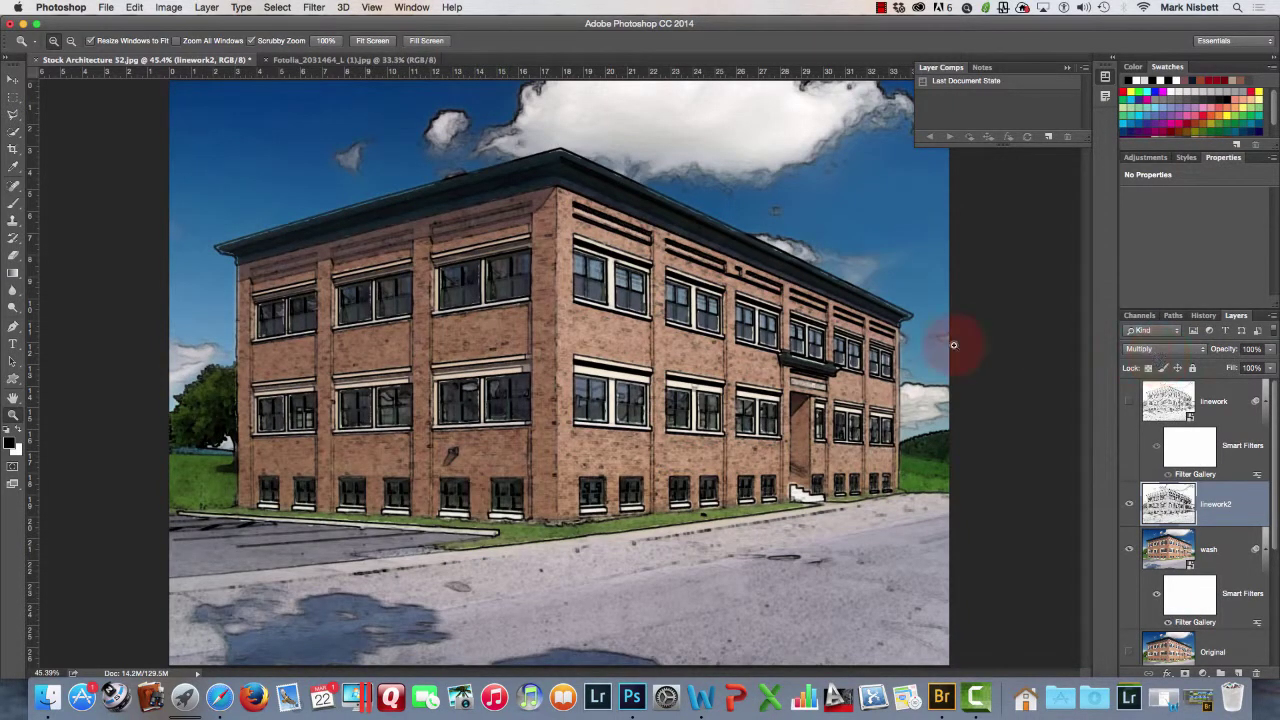
# Try the Color Burn, Linear Burn and Darker Color blend modes on the linework2 layer.
pyautogui.click(1164, 350)
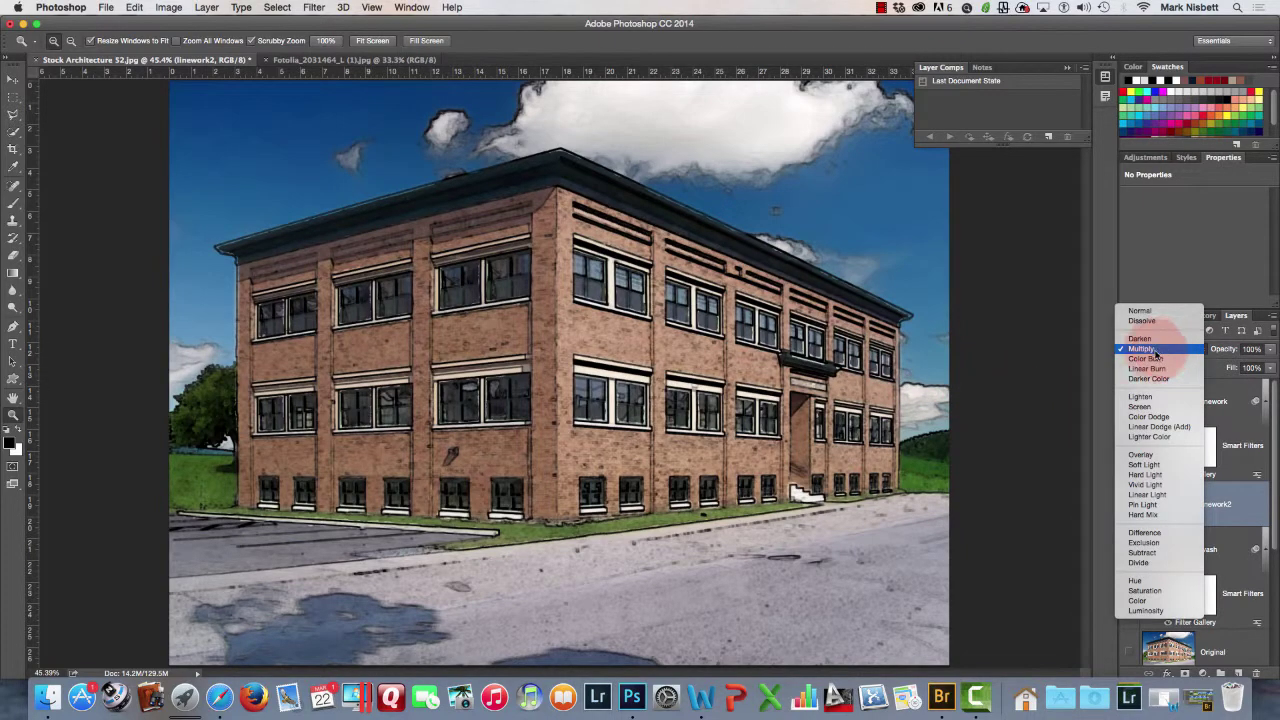
pyautogui.click(1157, 360)
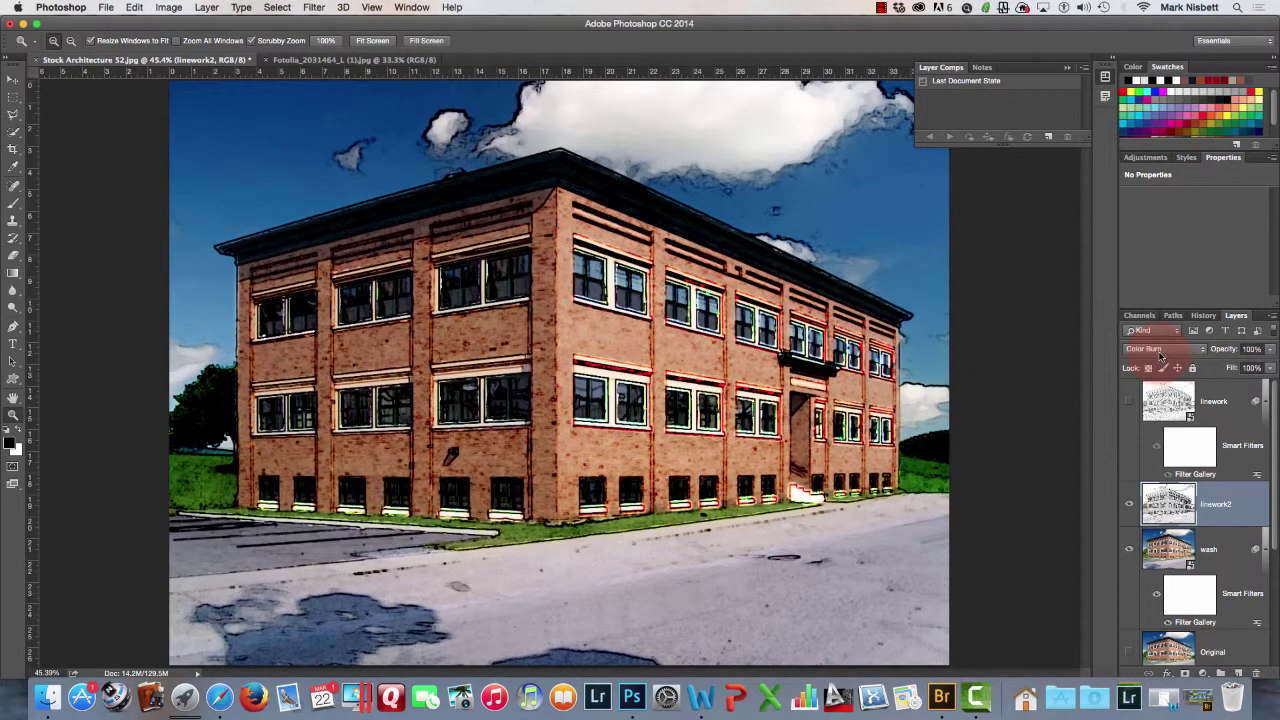
pyautogui.click(1160, 357)
pyautogui.click(1160, 360)
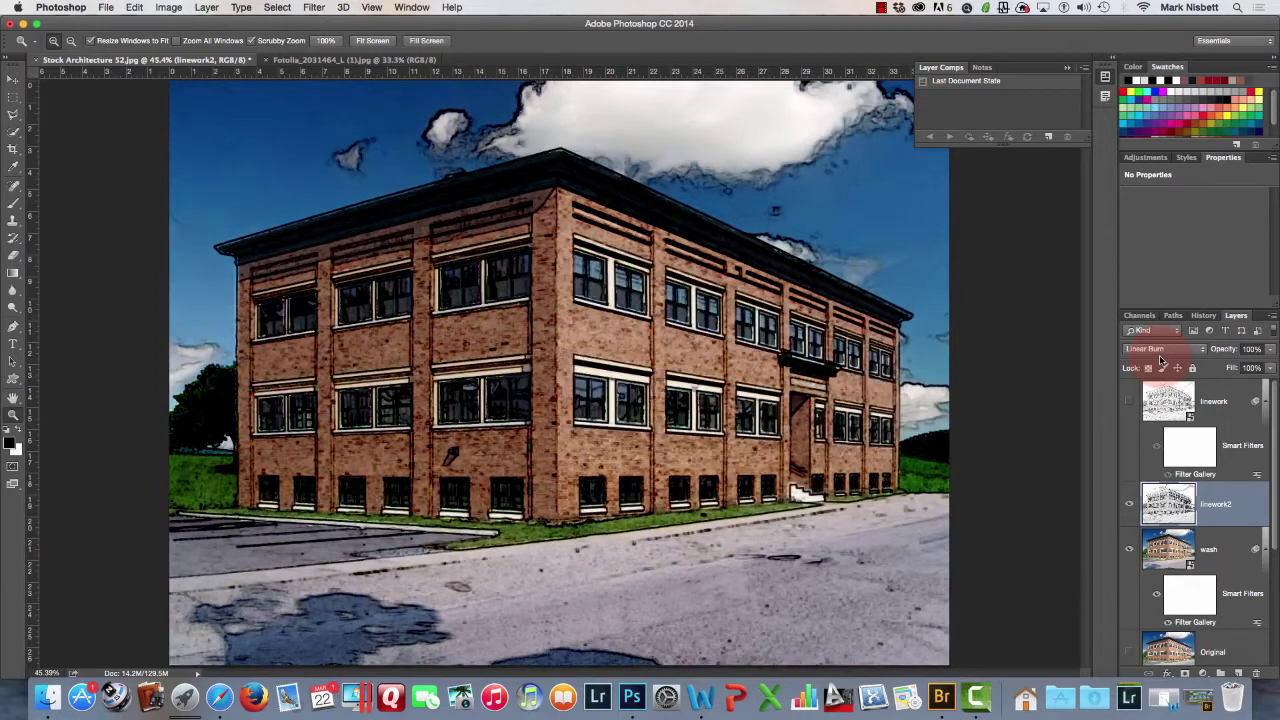
pyautogui.click(1162, 350)
pyautogui.click(1160, 360)
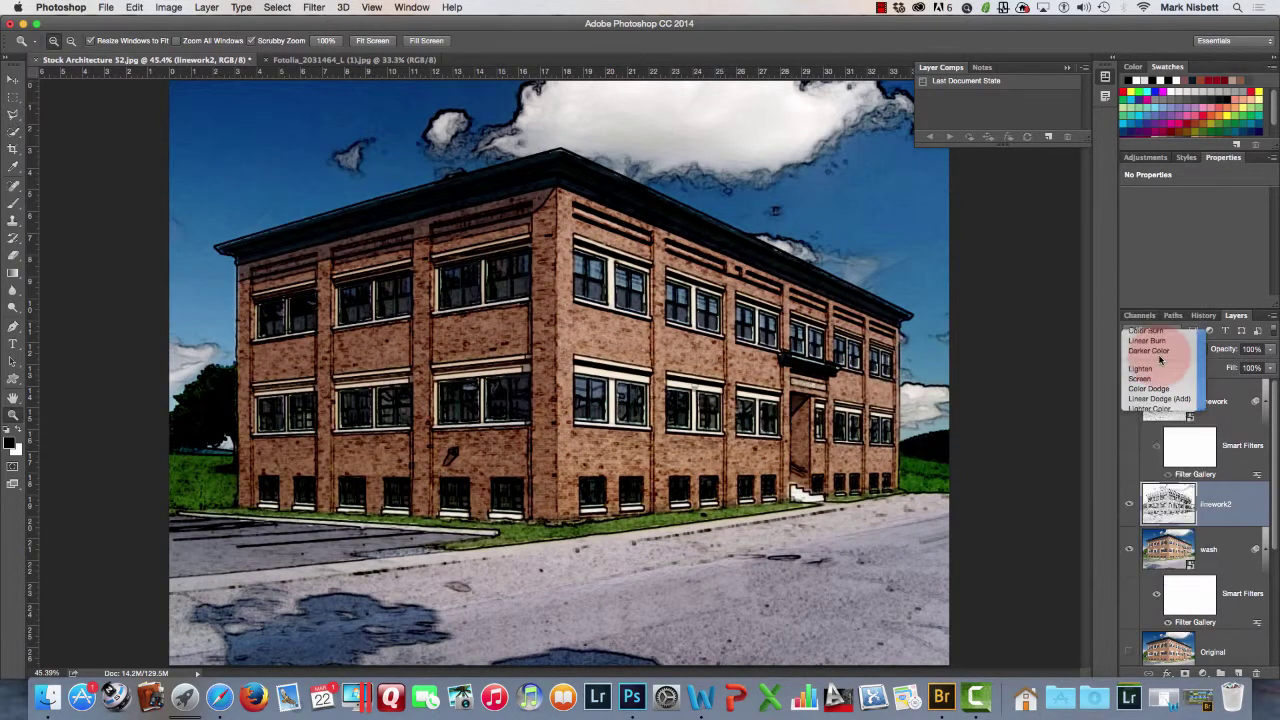
# Try the Lighten, Screen, Color Dodge and Linear Dodge (Add) blend modes on the linework2 layer.
pyautogui.click(1162, 350)
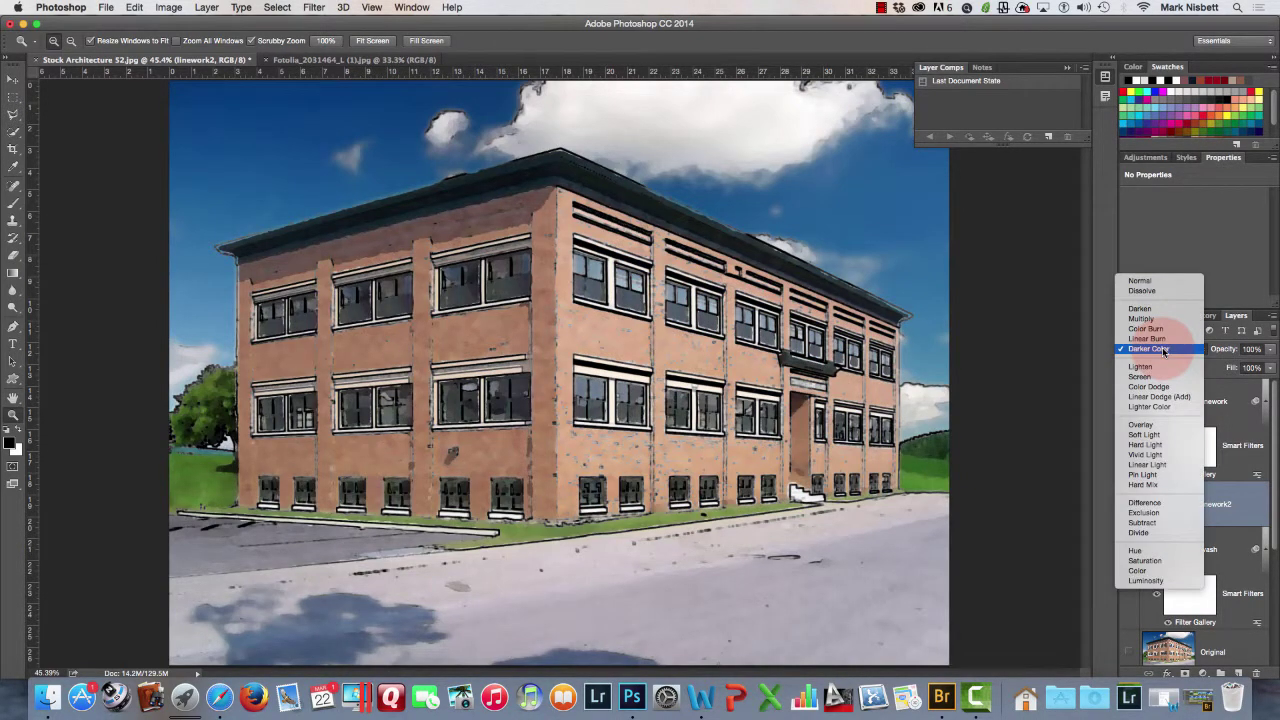
pyautogui.click(1161, 368)
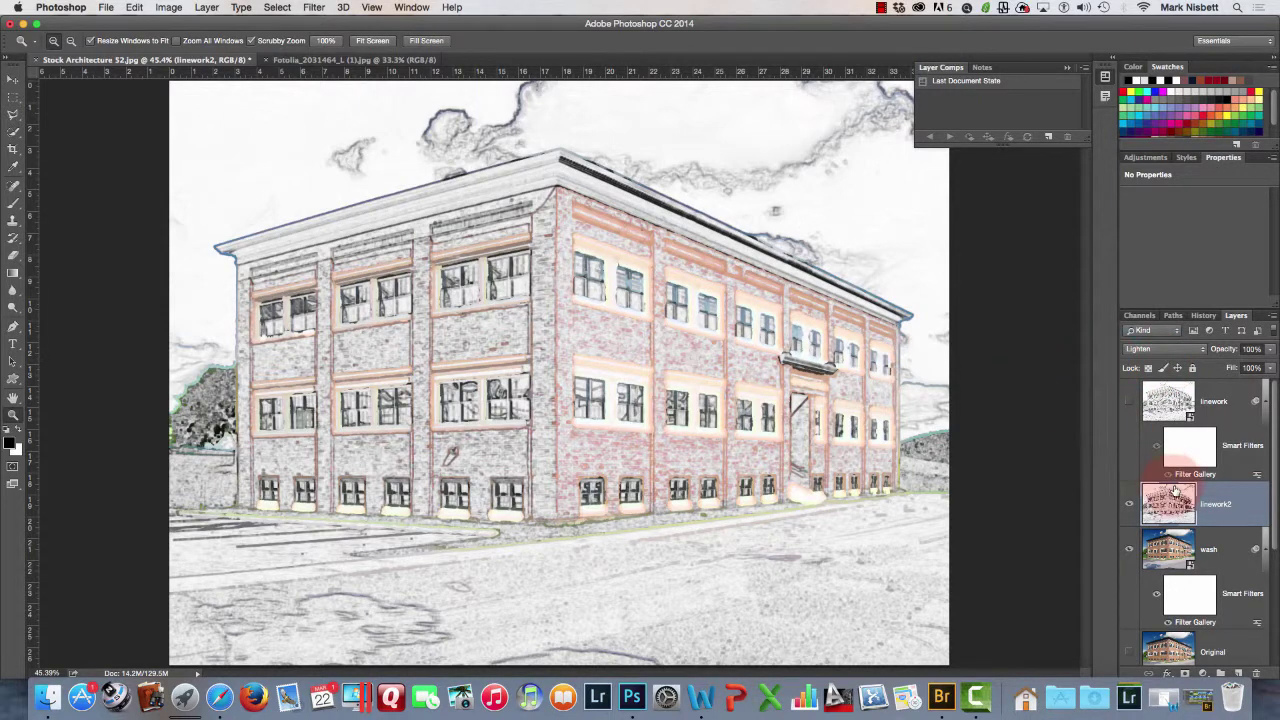
pyautogui.click(1160, 349)
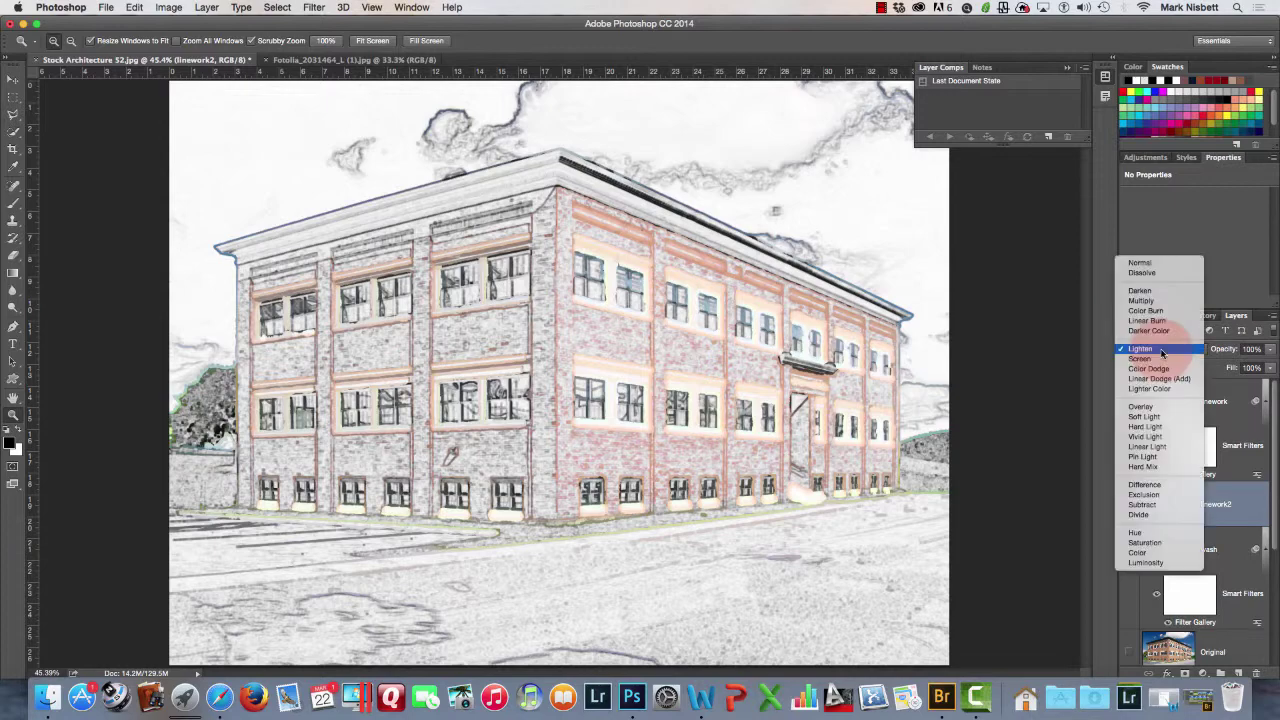
pyautogui.click(1158, 358)
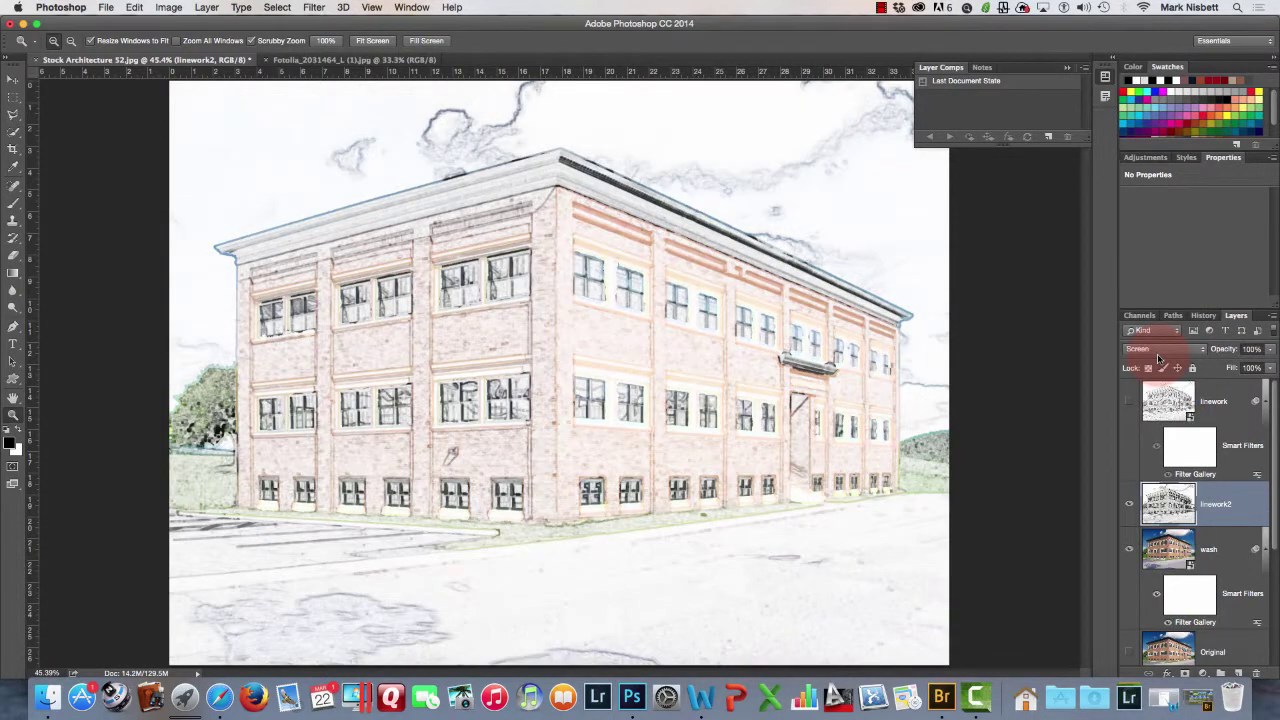
pyautogui.click(1166, 349)
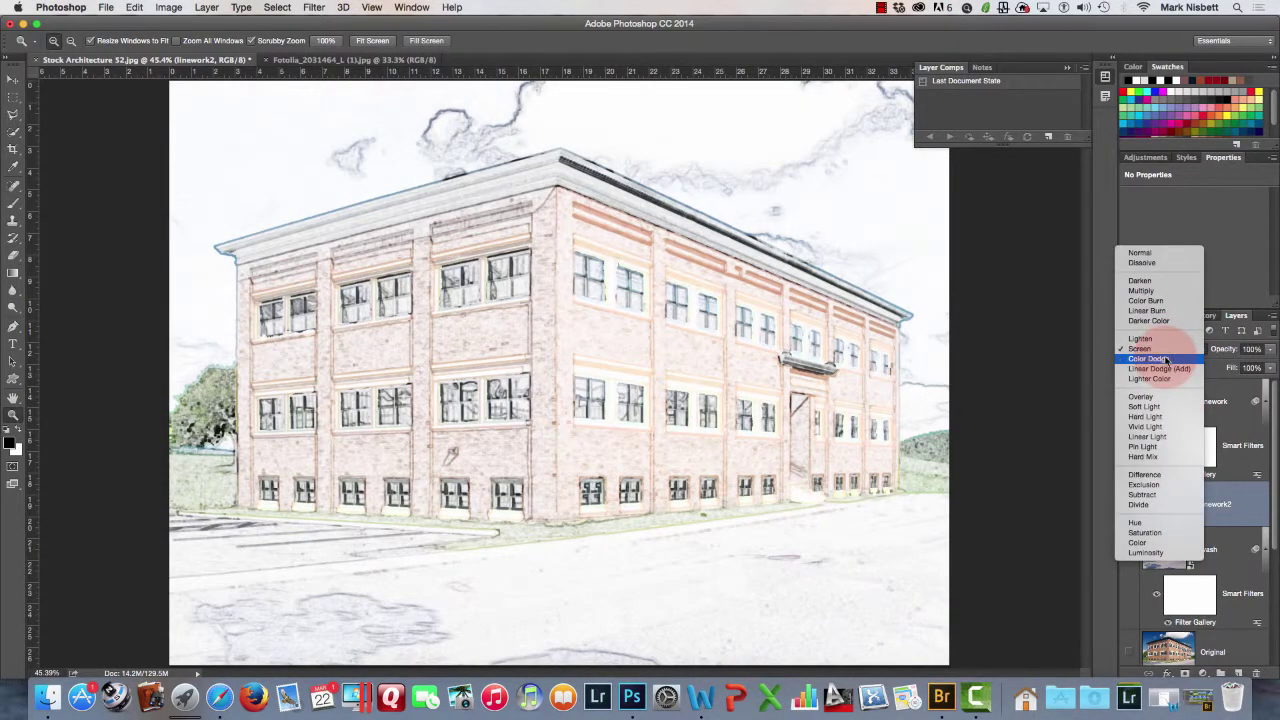
pyautogui.click(1166, 358)
pyautogui.click(1166, 356)
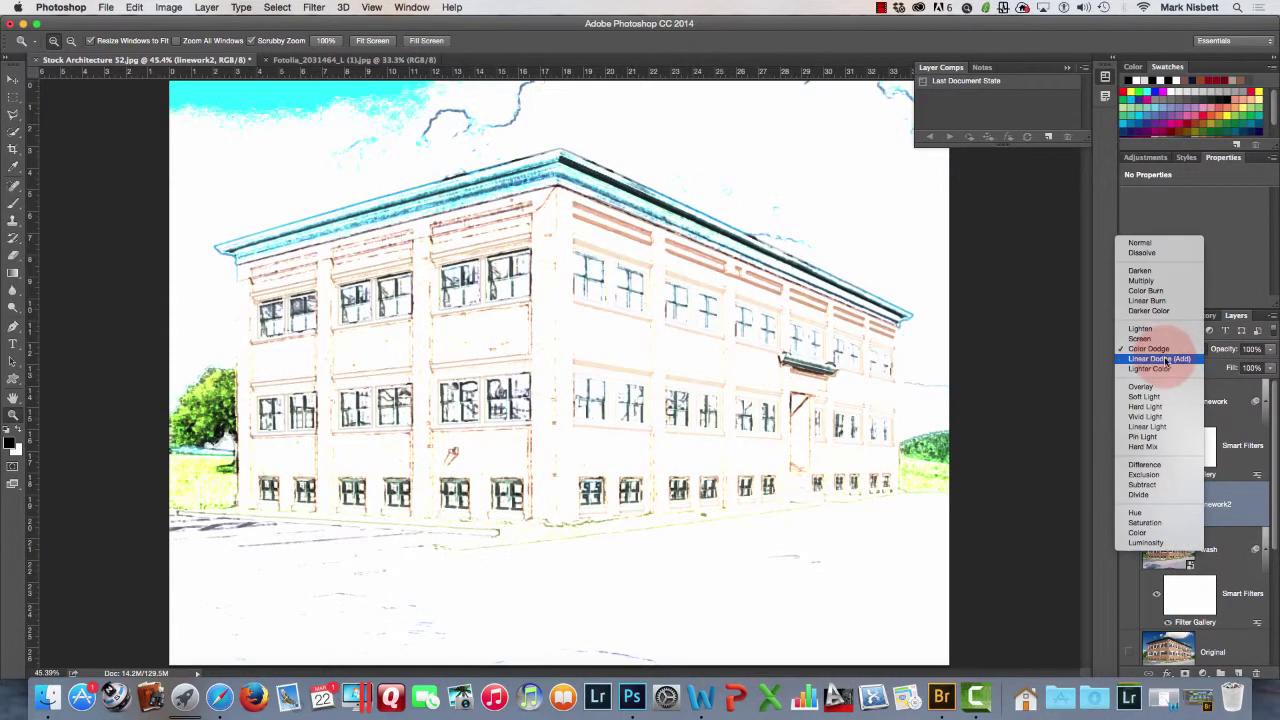
pyautogui.click(1166, 358)
# Try the Overlay, Soft Light and Hard Light blend modes on the linework2 layer, and set it back to Multiply.
pyautogui.click(1166, 349)
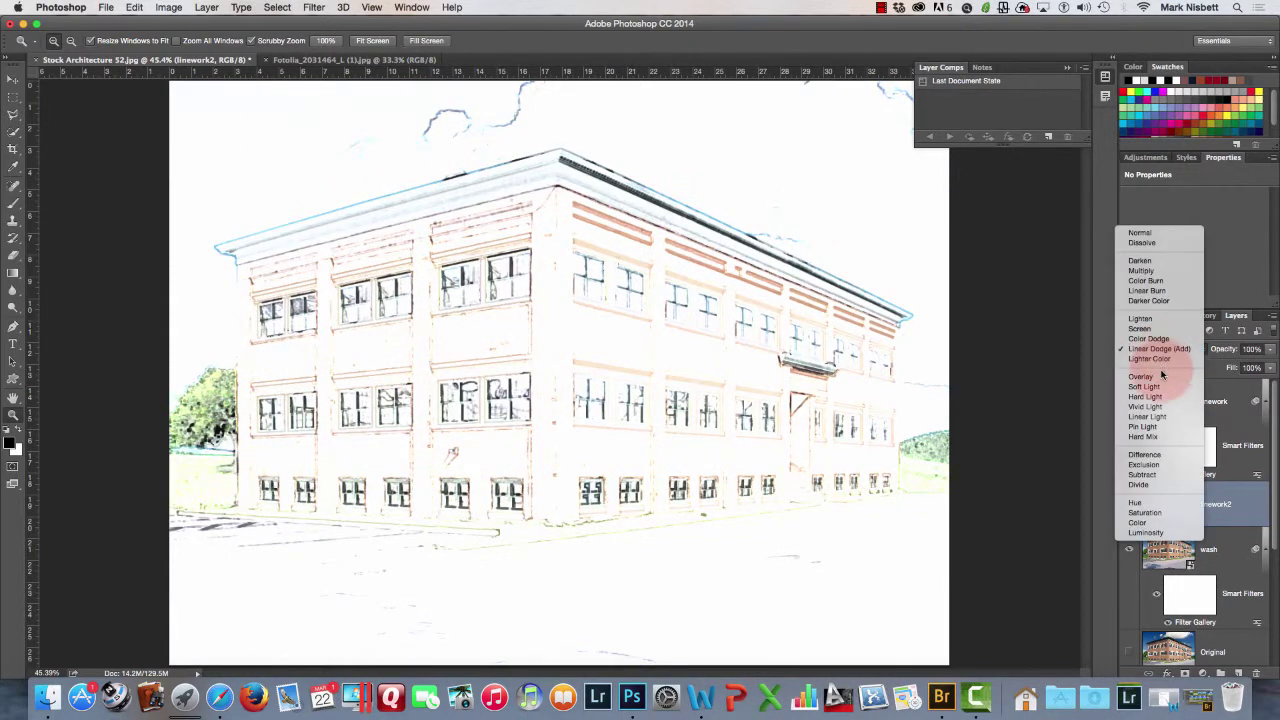
pyautogui.click(1161, 376)
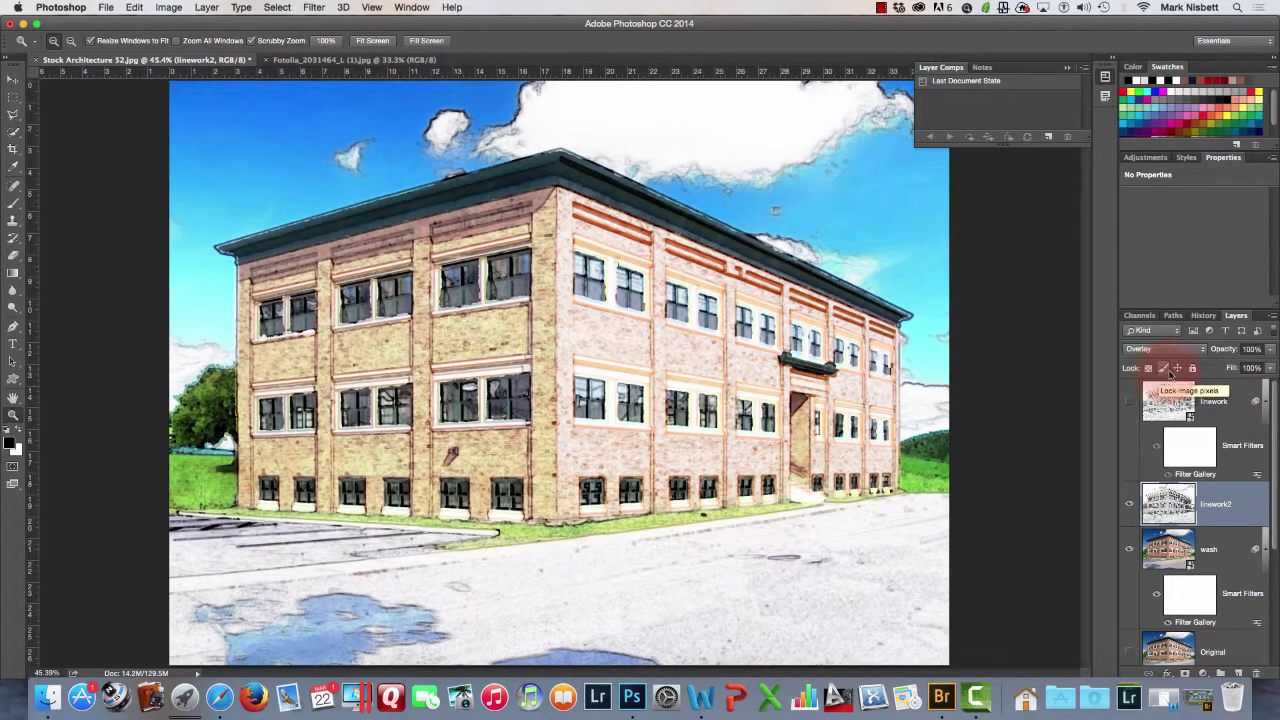
pyautogui.click(1160, 350)
pyautogui.click(1162, 359)
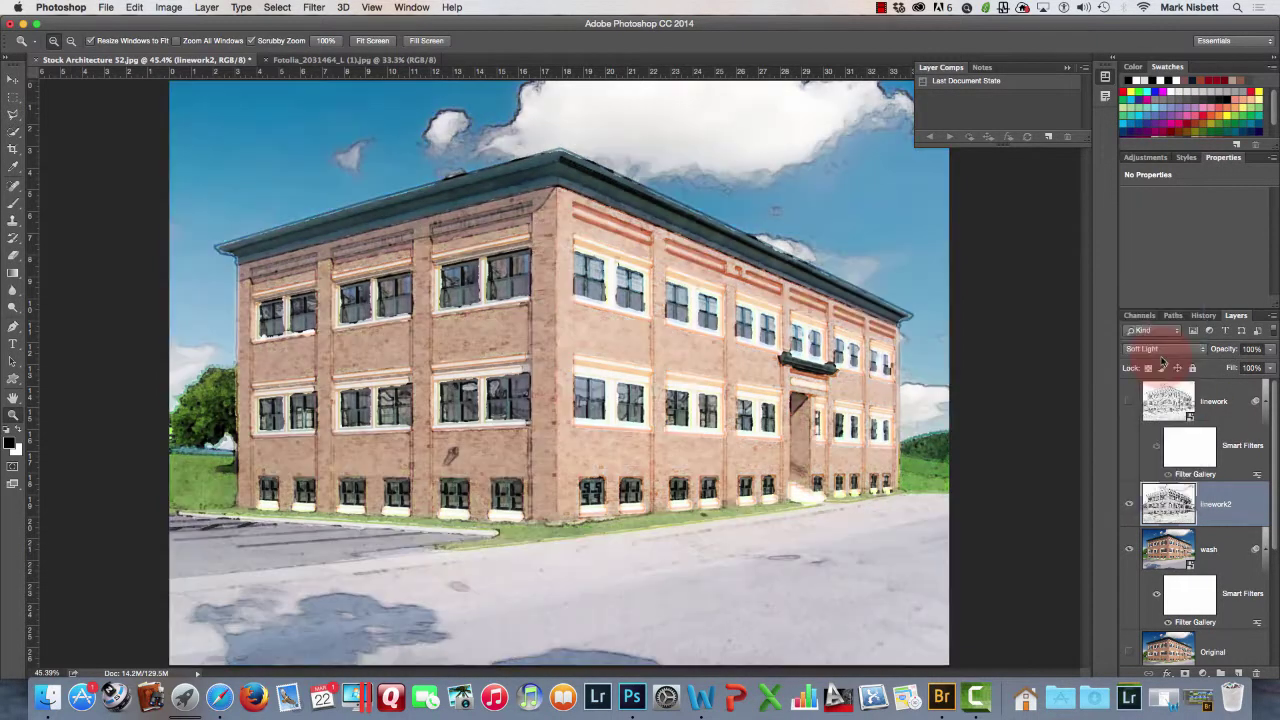
pyautogui.click(1161, 350)
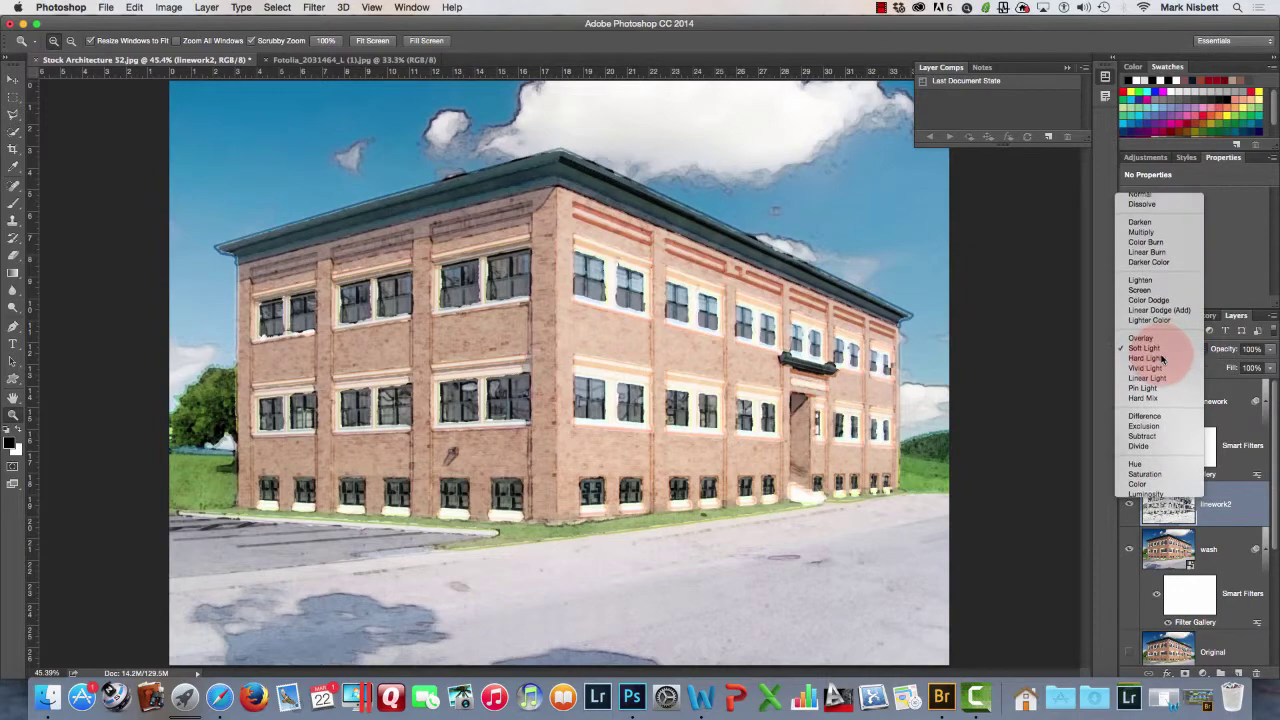
pyautogui.click(1162, 360)
pyautogui.click(1162, 350)
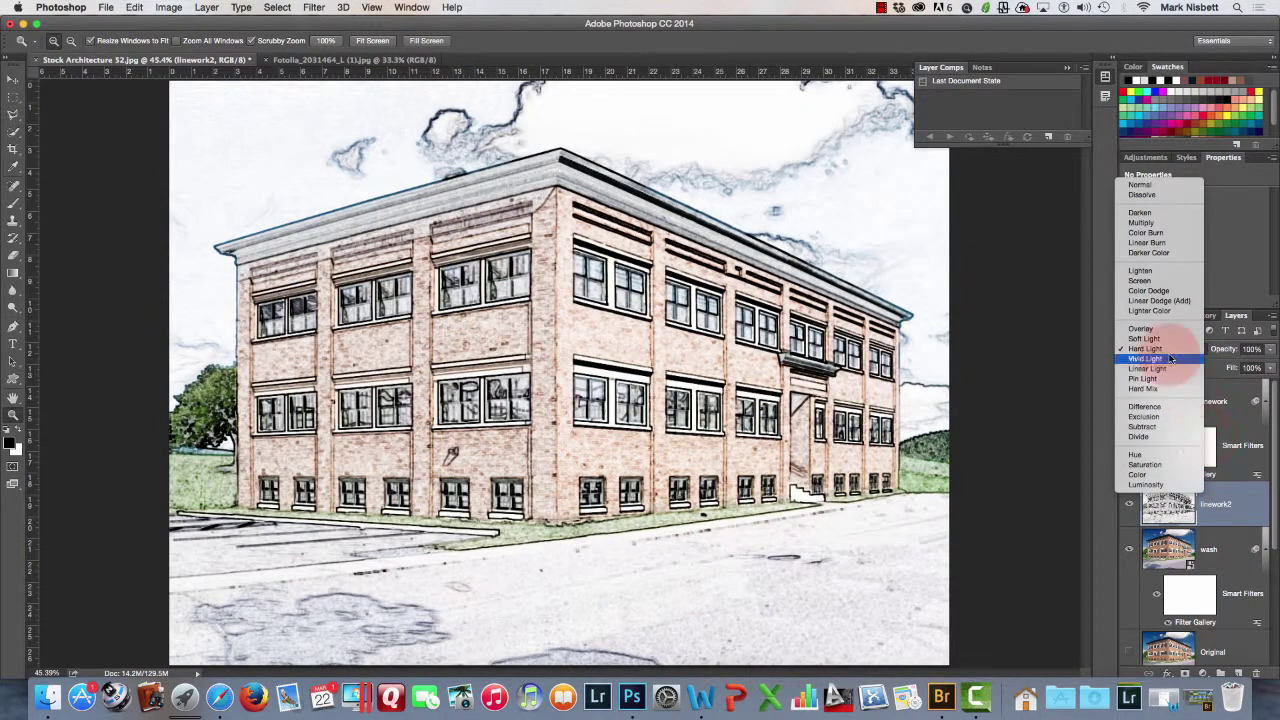
pyautogui.click(1146, 222)
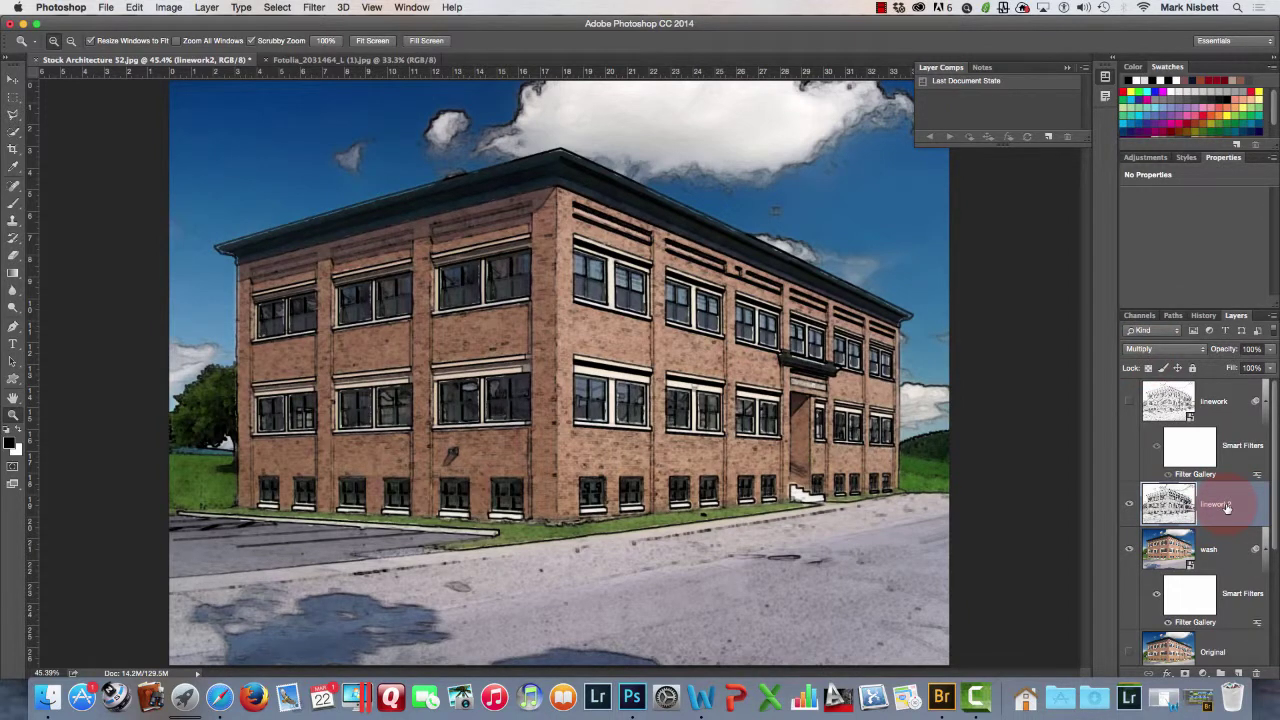
# Hide the linework2 layer, show the linework layer instead, and set the linework layer's blend mode to Darken.
pyautogui.click(1130, 508)
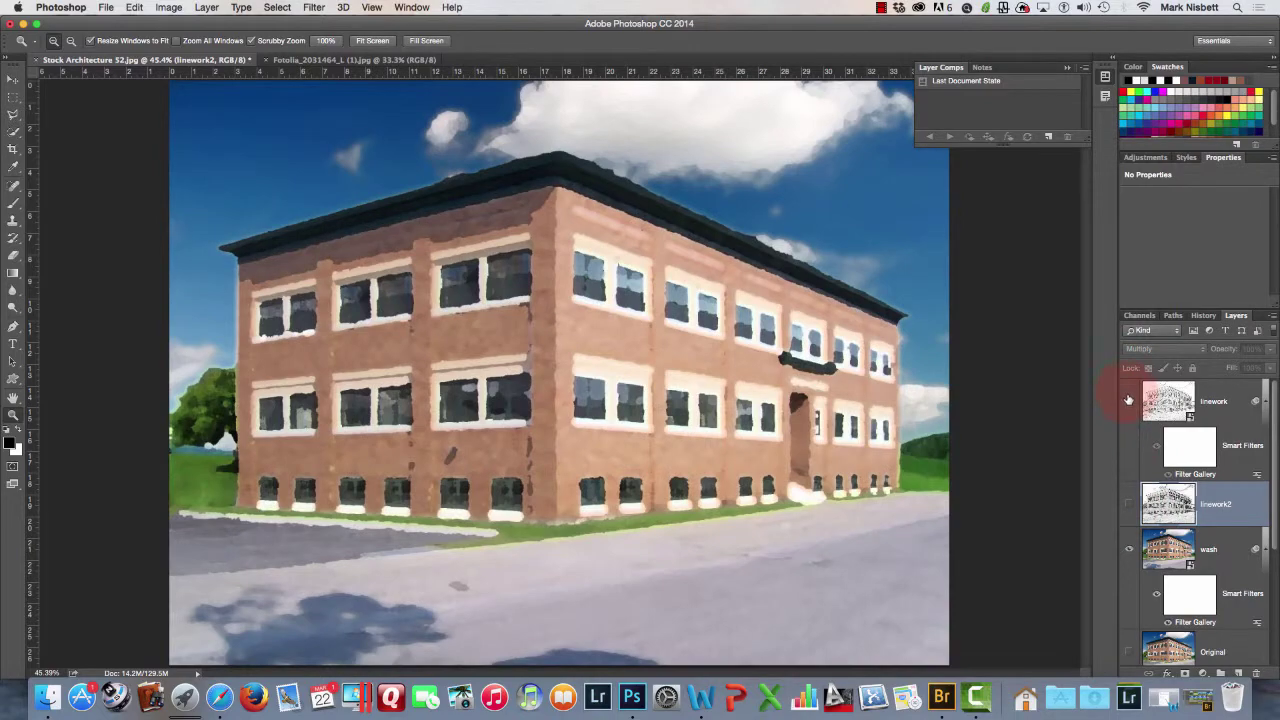
pyautogui.click(1129, 401)
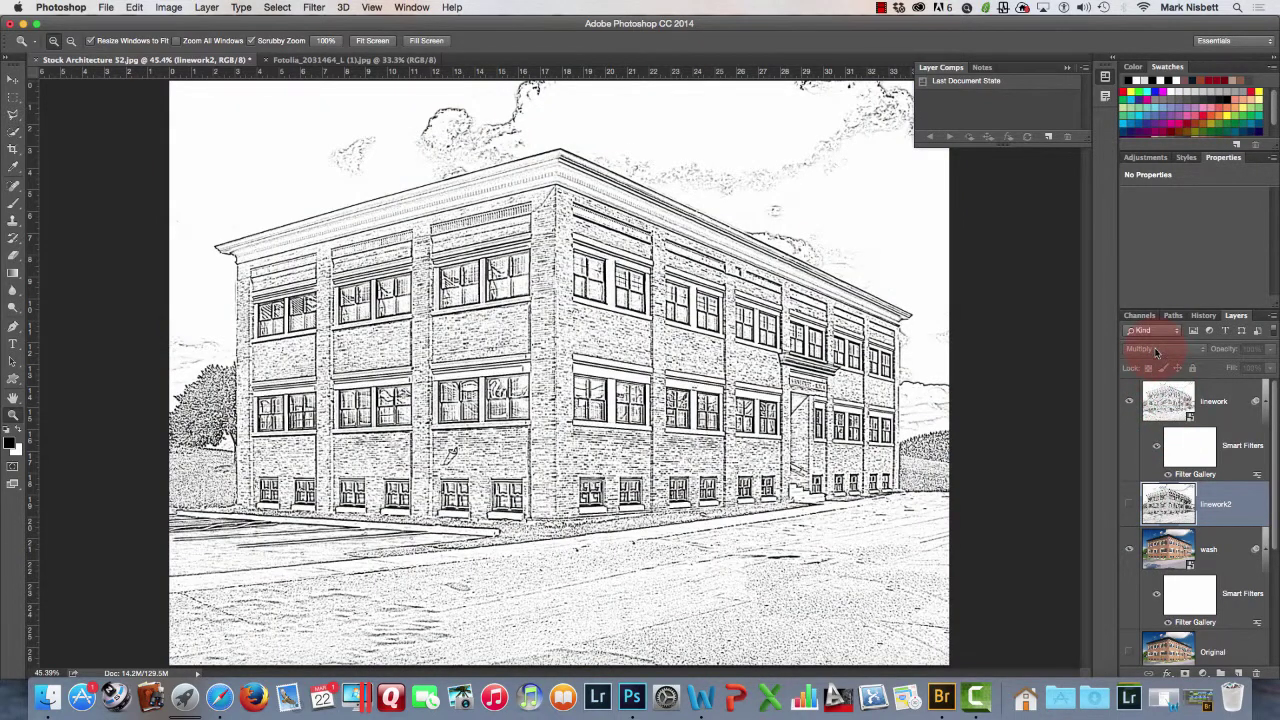
pyautogui.click(1218, 405)
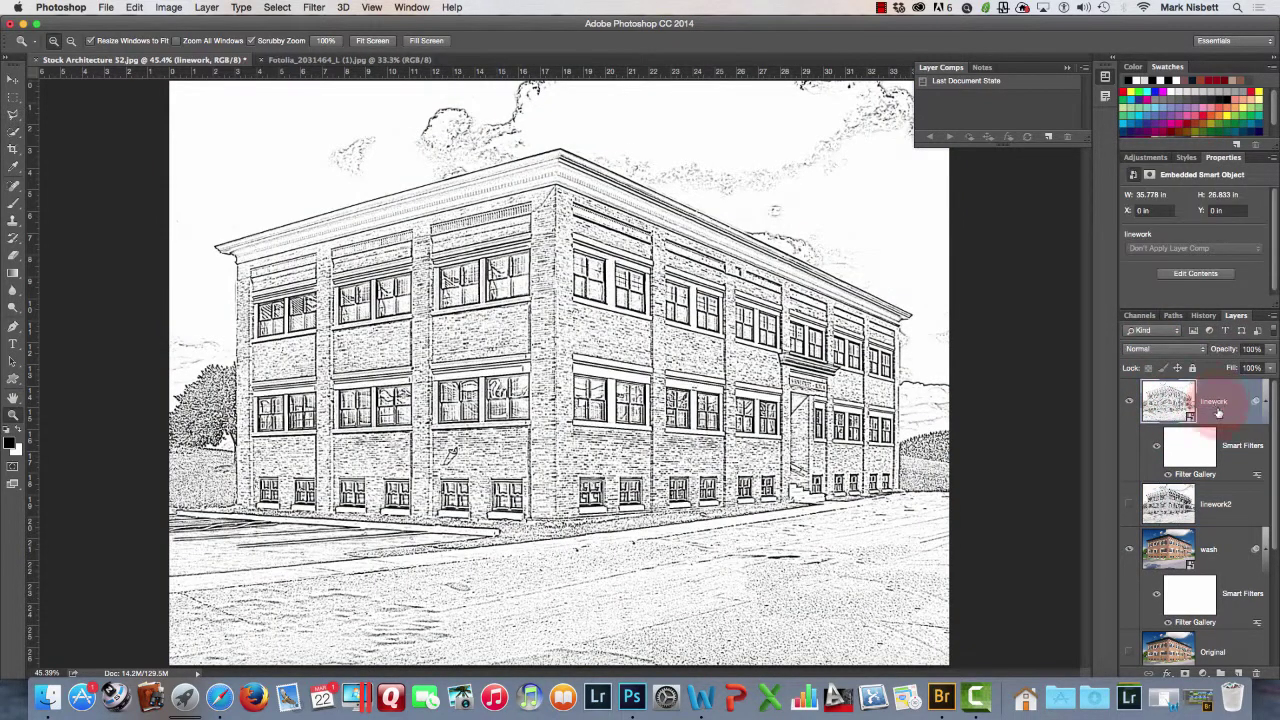
pyautogui.click(1158, 347)
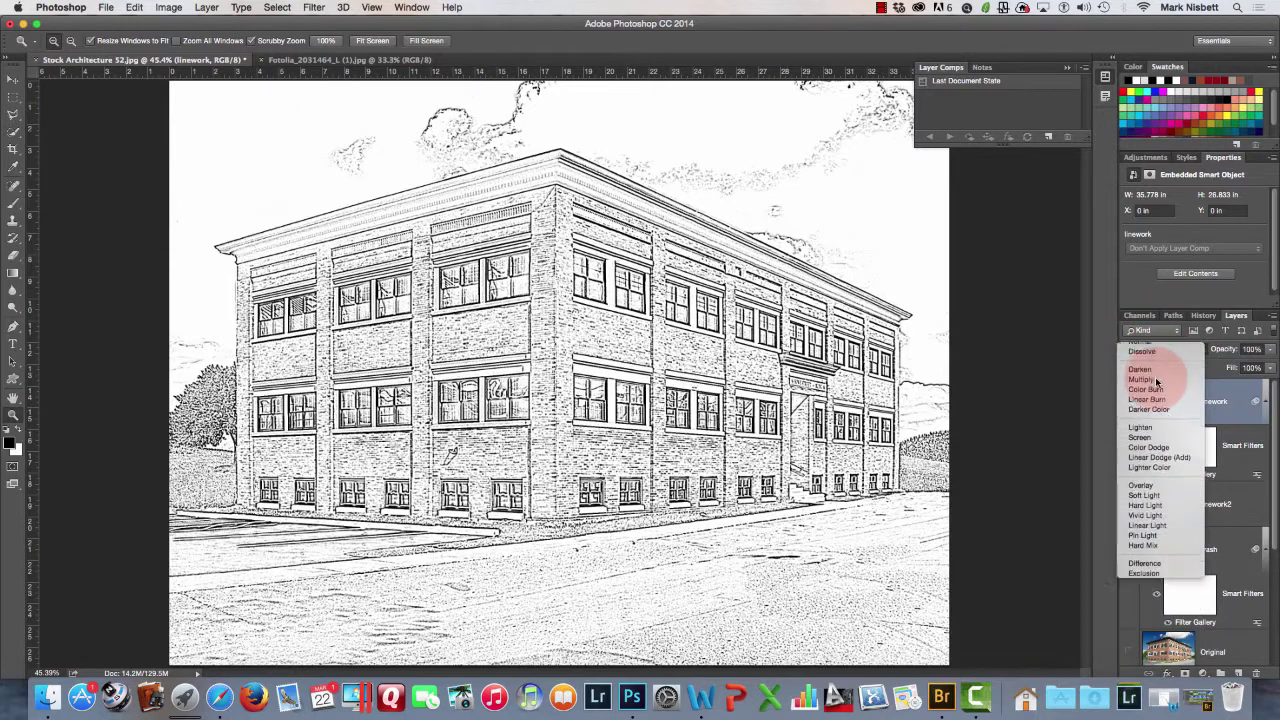
pyautogui.click(1157, 380)
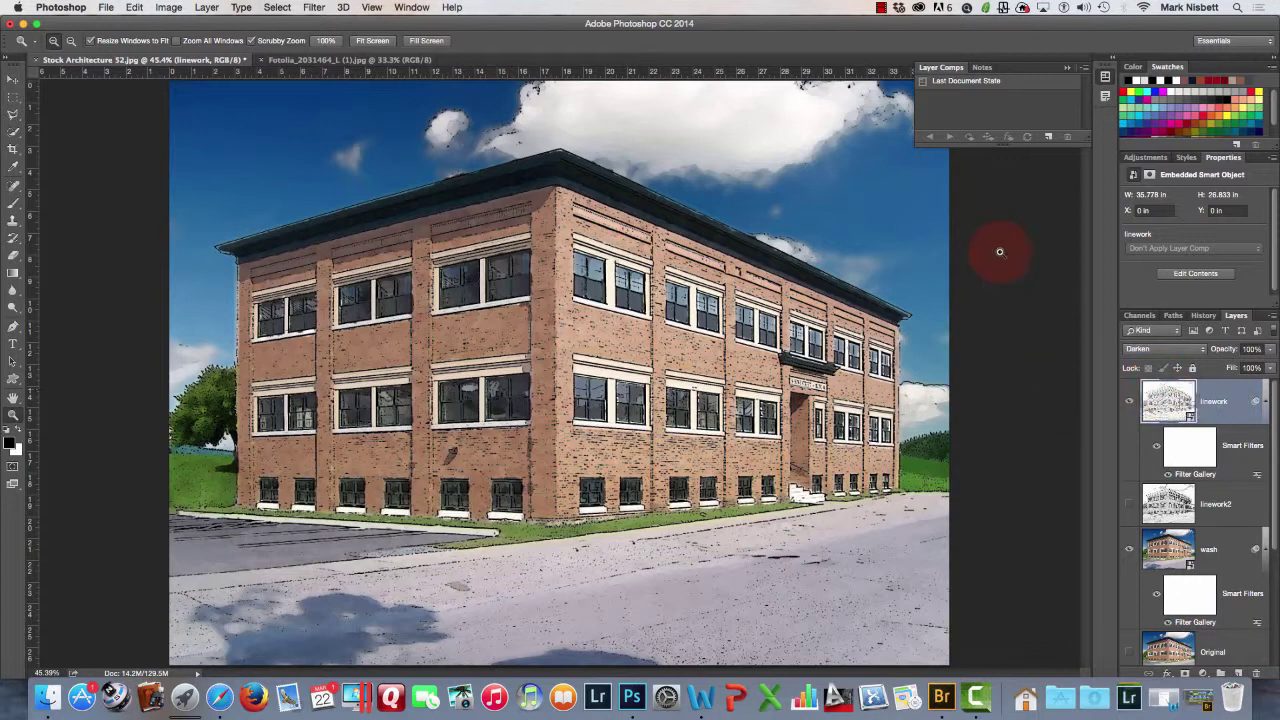
# Enlarge the Layer Comps panel and save the current layer visibility as a layer comp named linework1.
pyautogui.moveTo(1004, 146); pyautogui.dragTo(1005, 200)
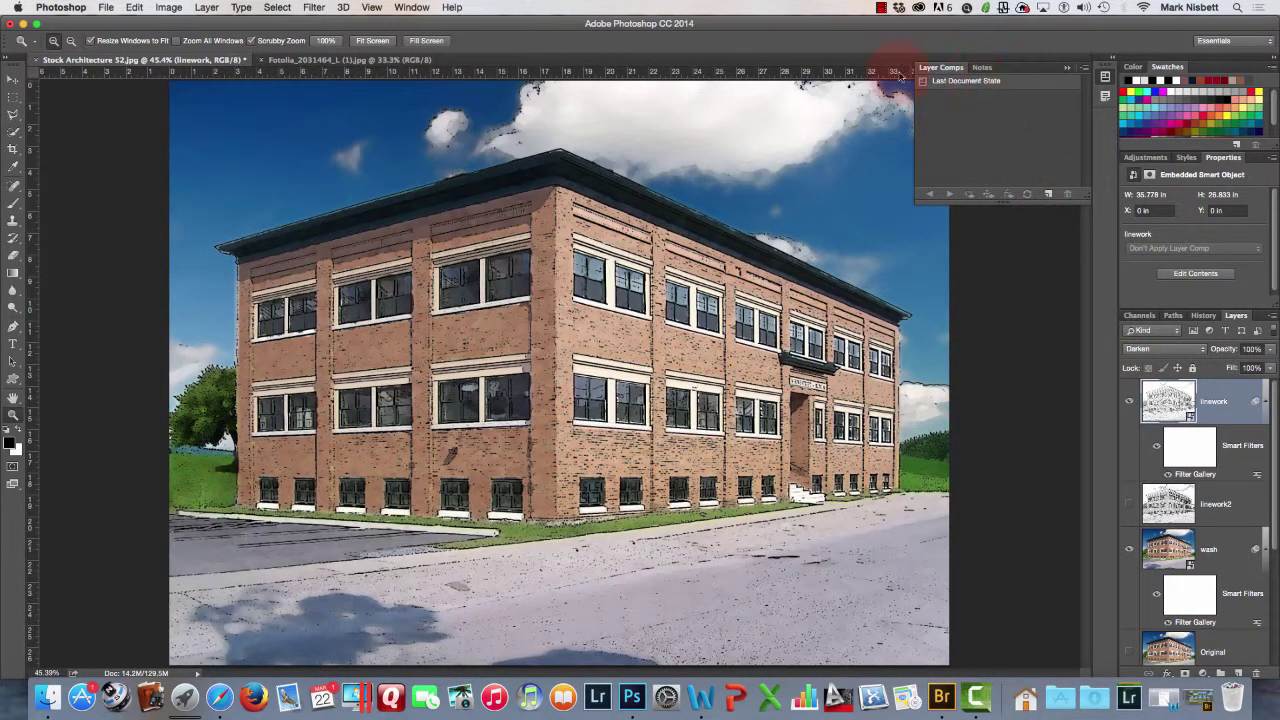
pyautogui.click(409, 7)
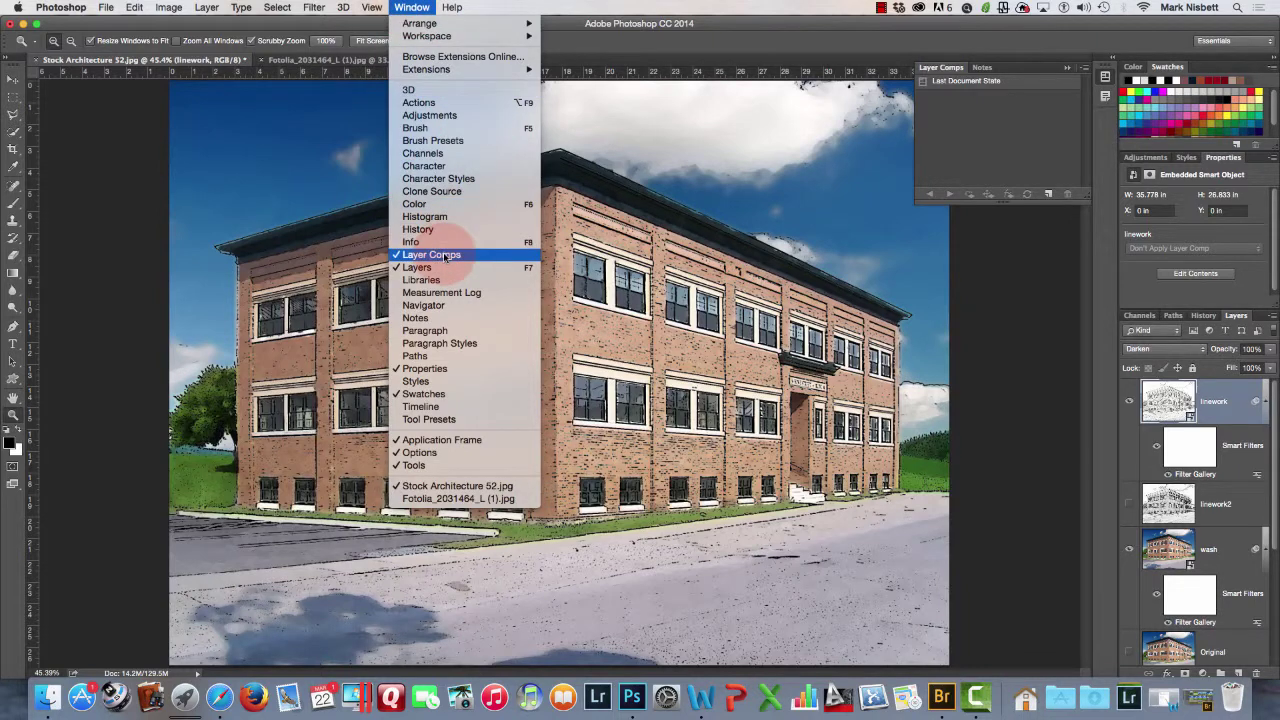
pyautogui.click(1042, 161)
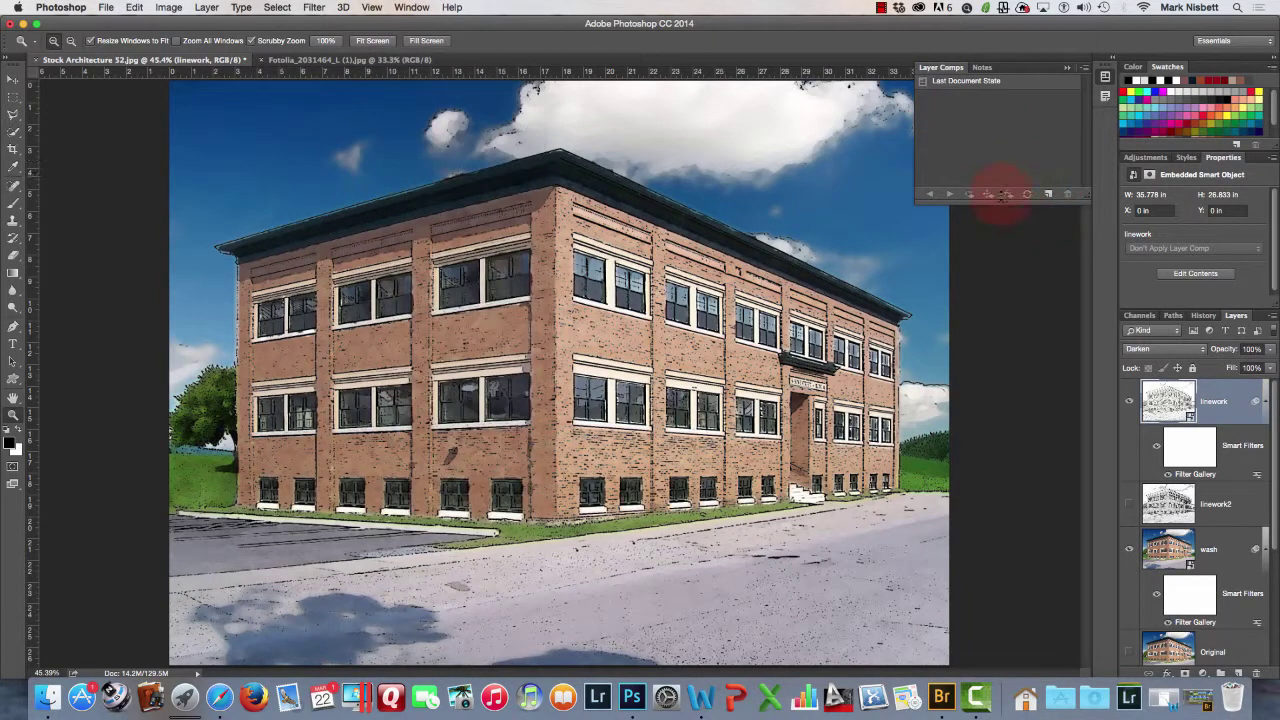
pyautogui.click(1048, 194)
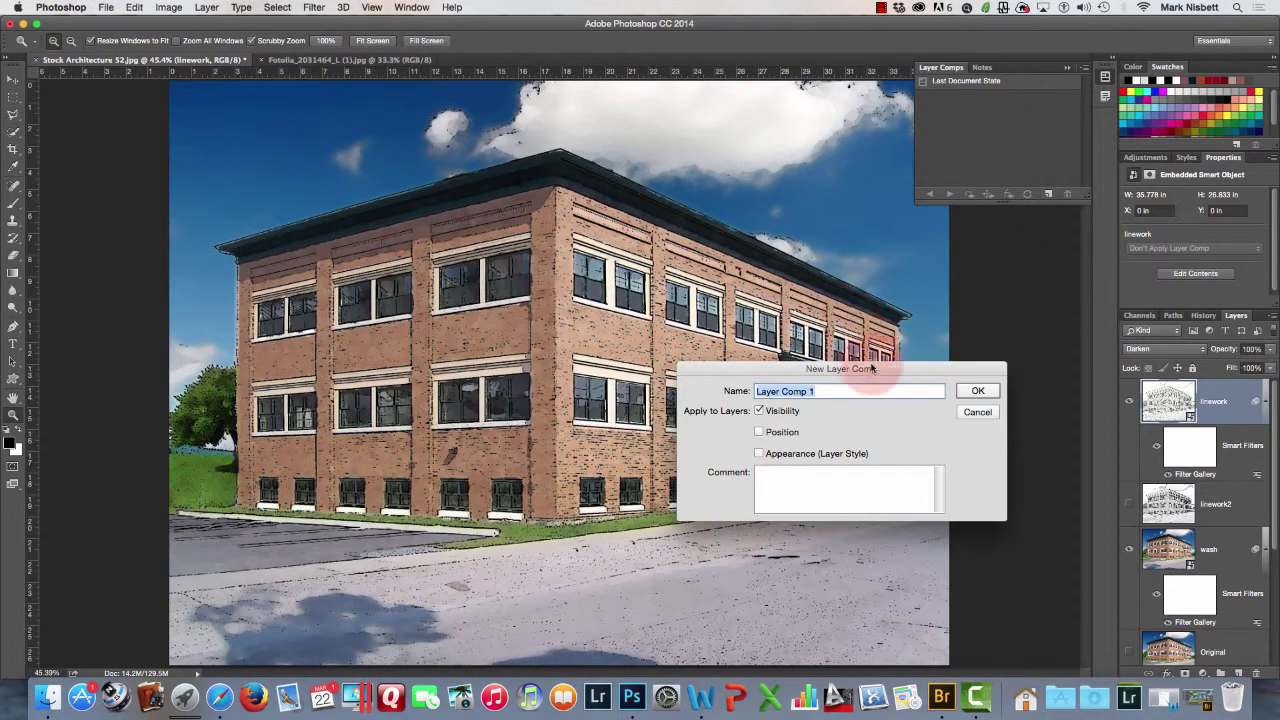
pyautogui.write('line')
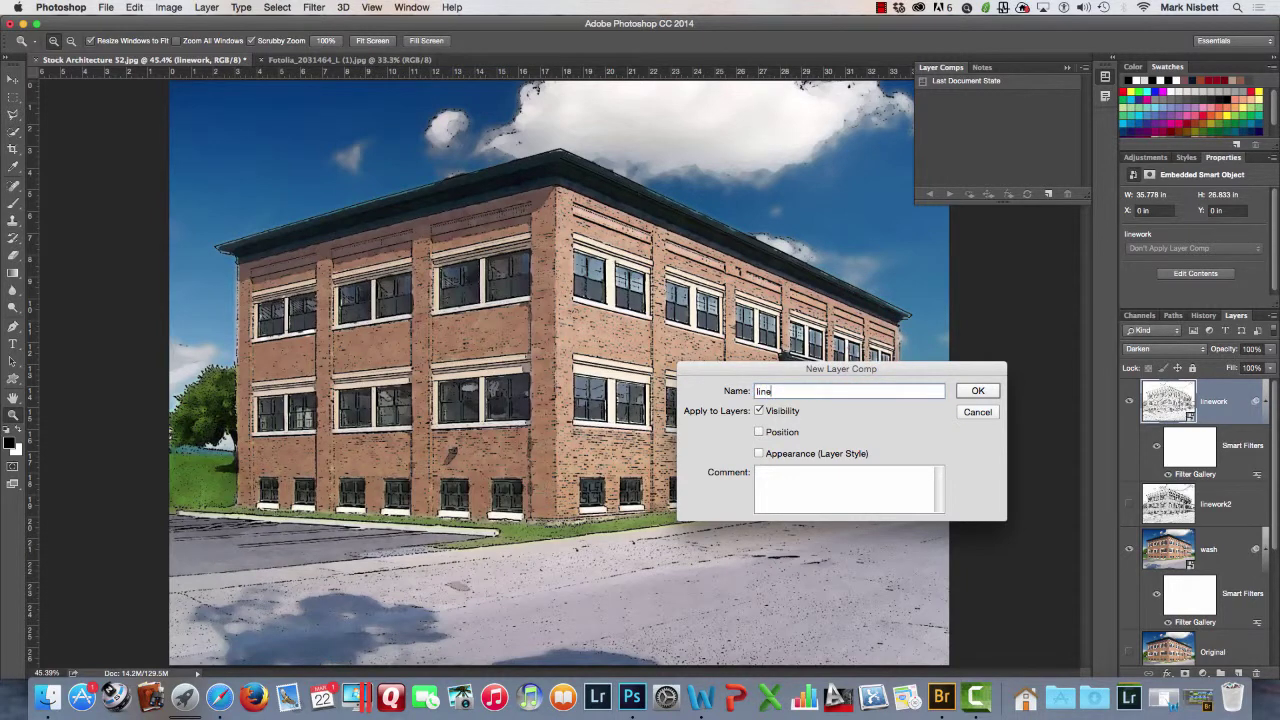
pyautogui.write('work1')
pyautogui.press('Return')
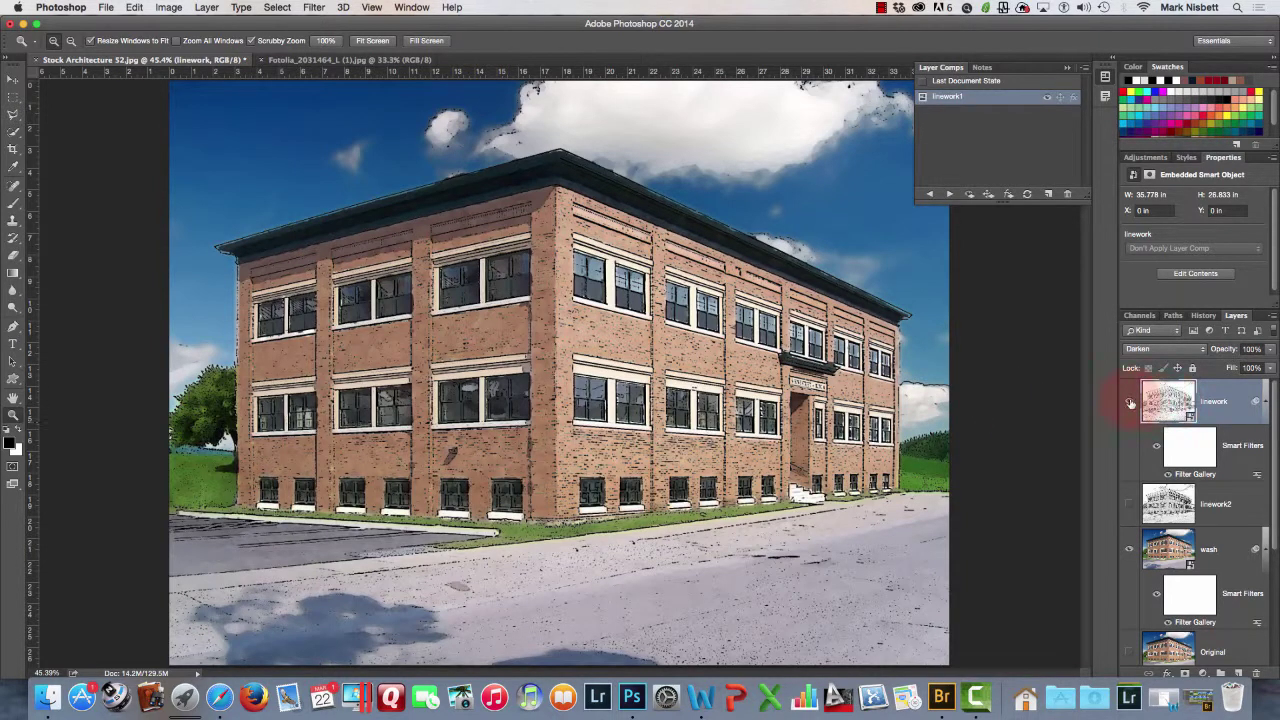
# Hide the linework layer, show linework2, and save this visibility as a layer comp named linework2.
pyautogui.click(1130, 402)
pyautogui.click(1129, 505)
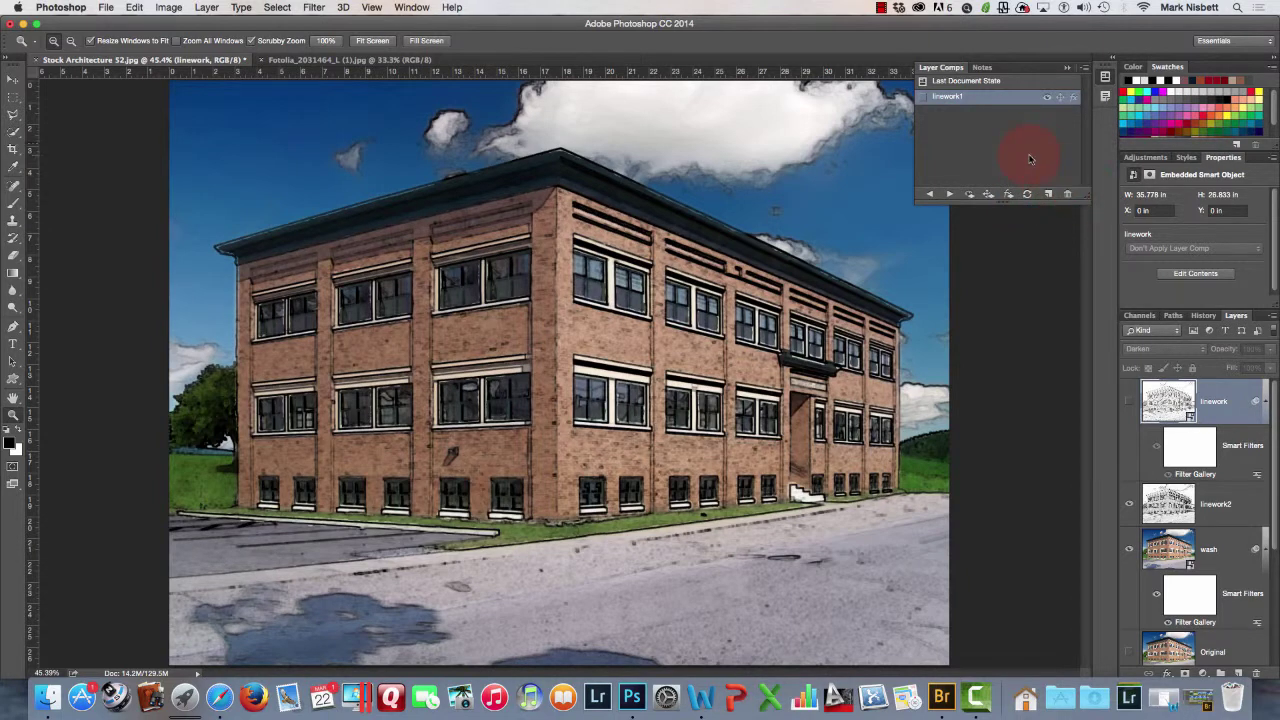
pyautogui.click(1046, 192)
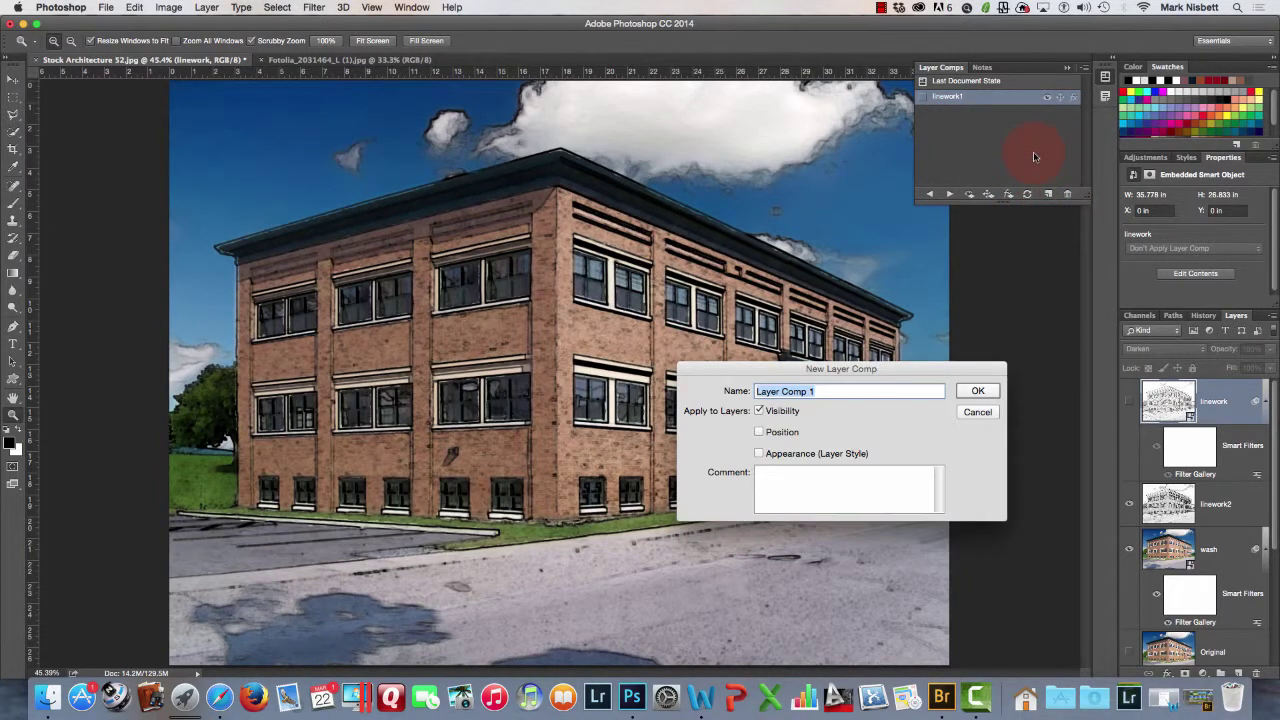
pyautogui.write('linework2')
pyautogui.press('Return')
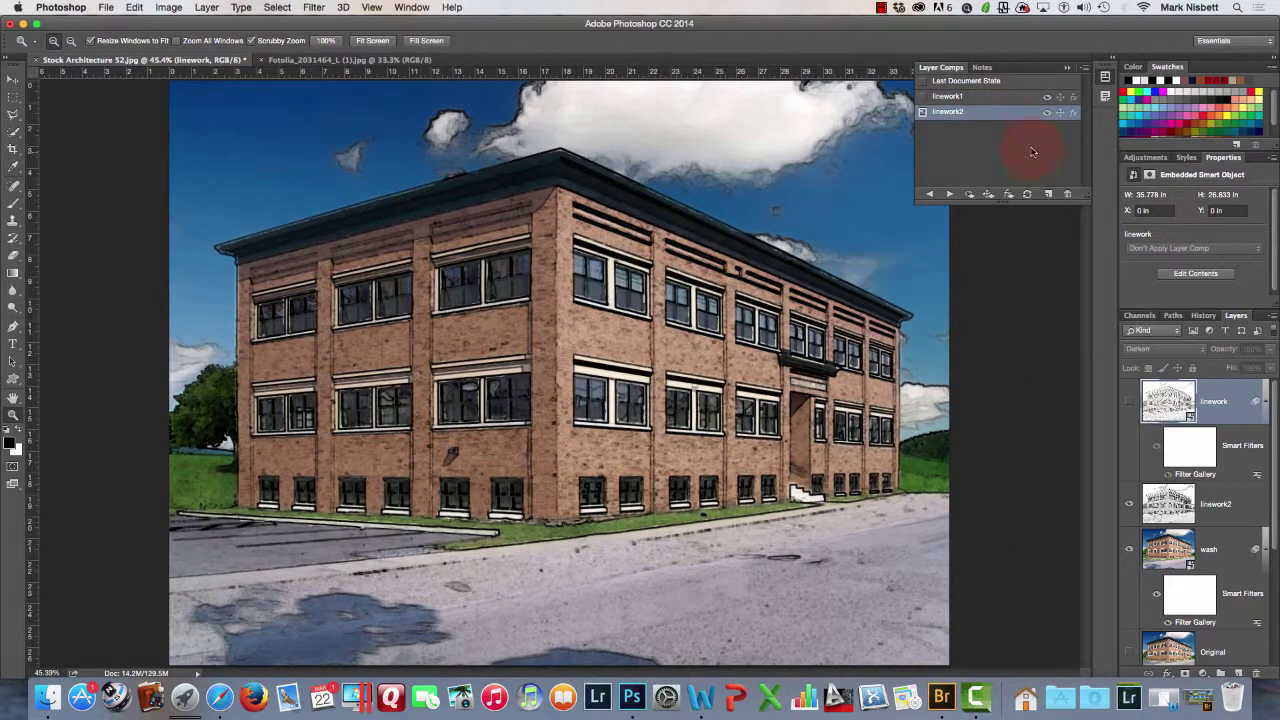
# Compare the two linework versions by switching between the linework1 and linework2 layer comps, ending on linework2.
pyautogui.click(923, 97)
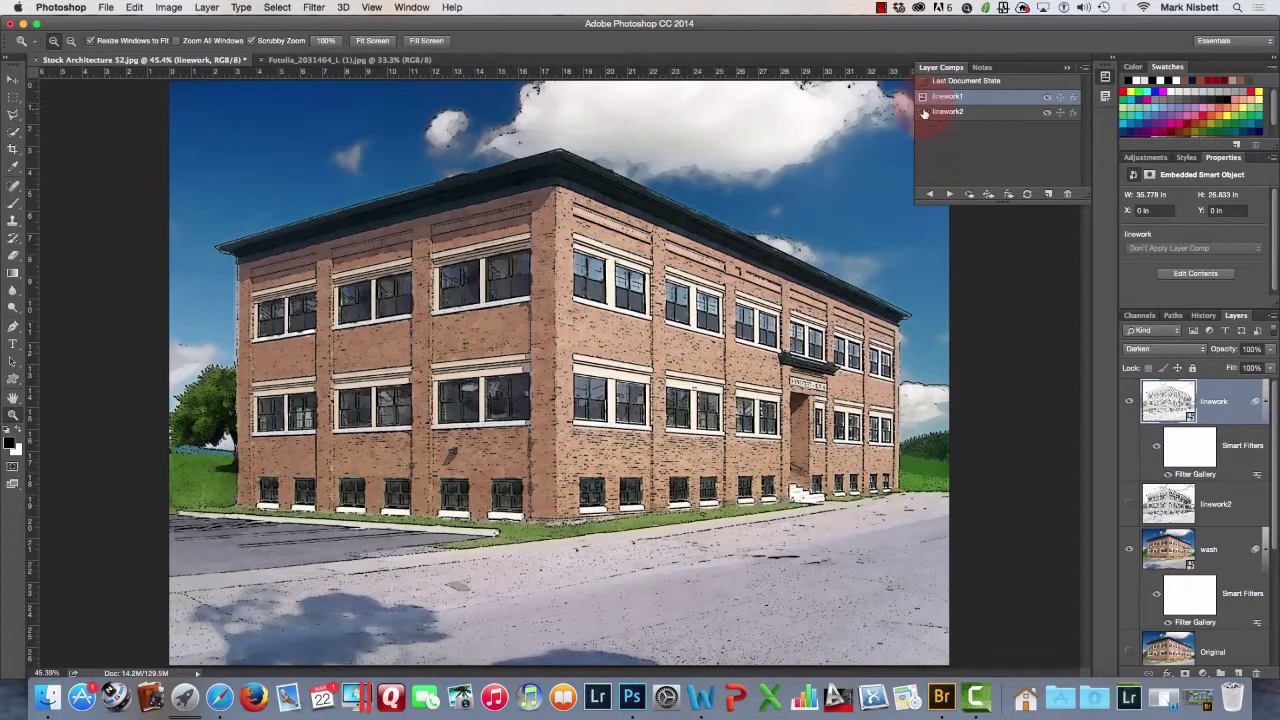
pyautogui.click(923, 112)
pyautogui.click(923, 97)
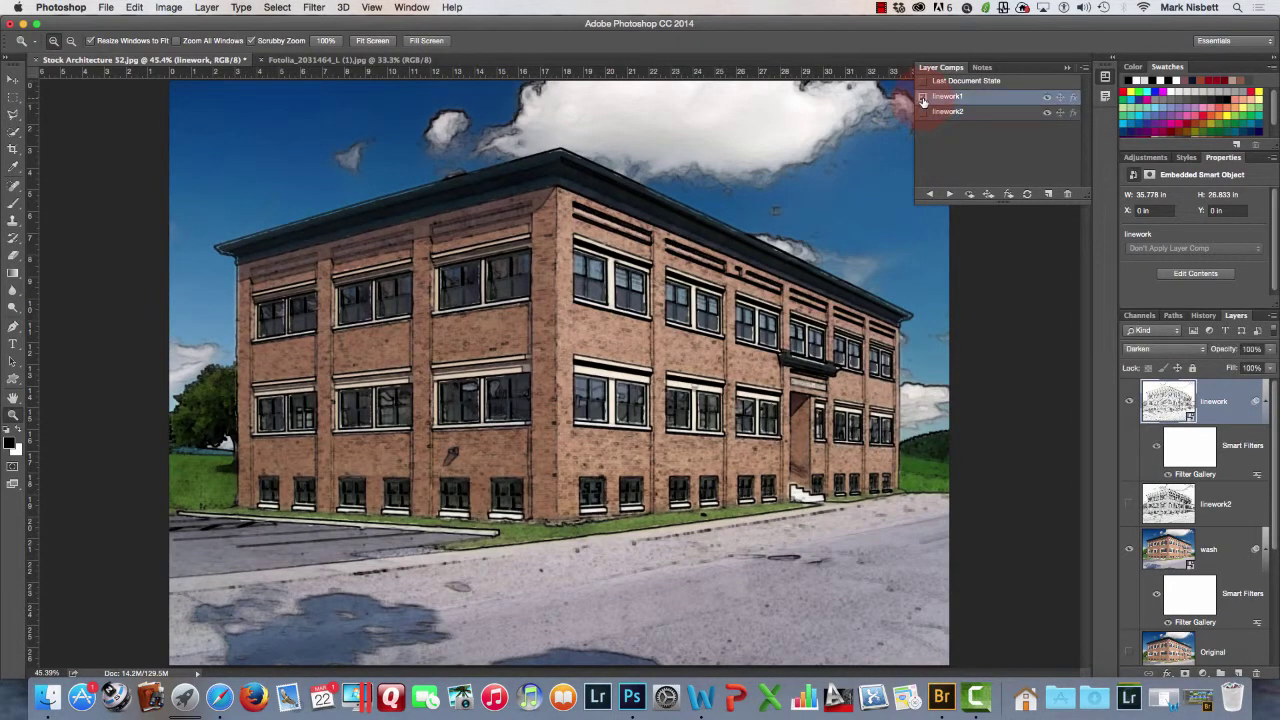
pyautogui.click(923, 112)
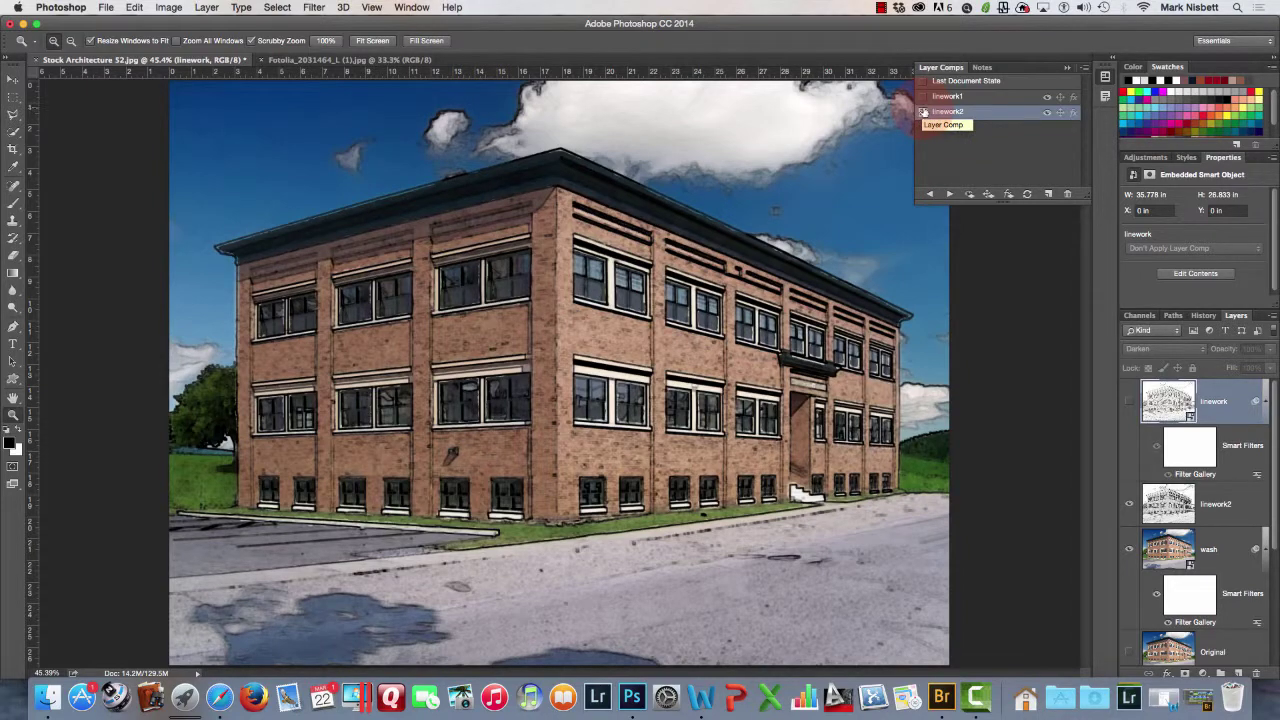
pyautogui.click(923, 97)
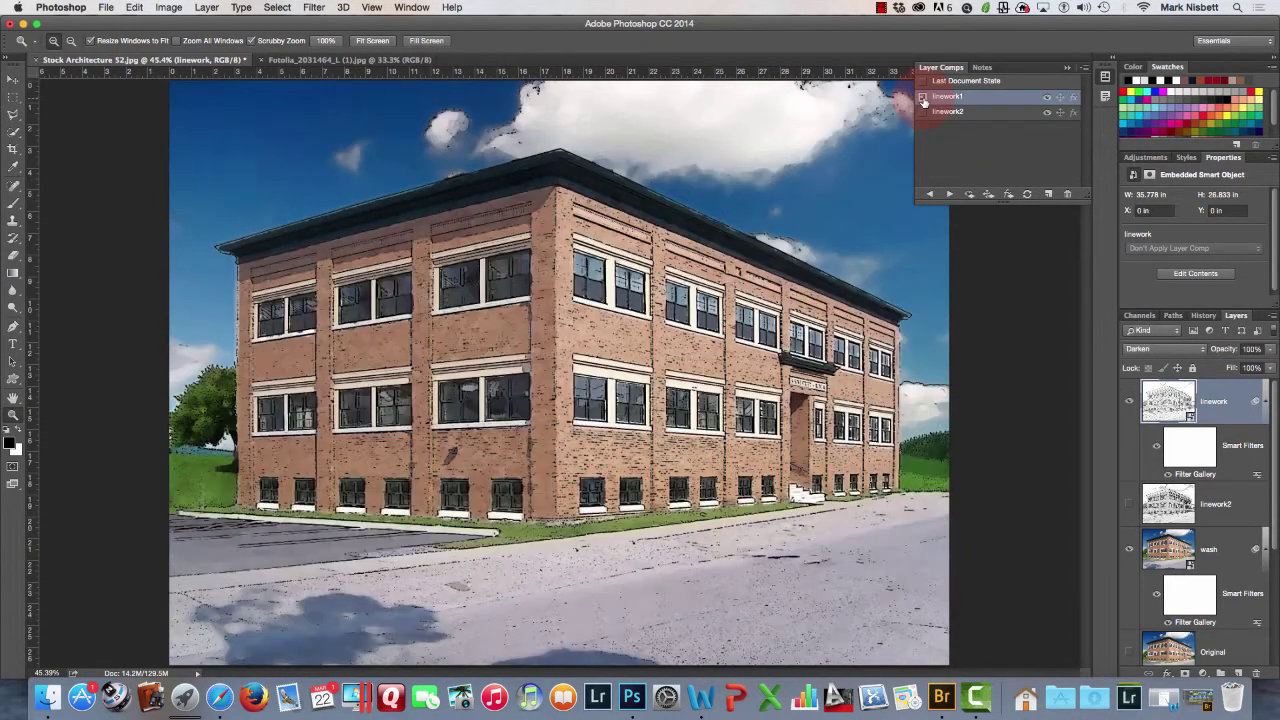
pyautogui.click(922, 112)
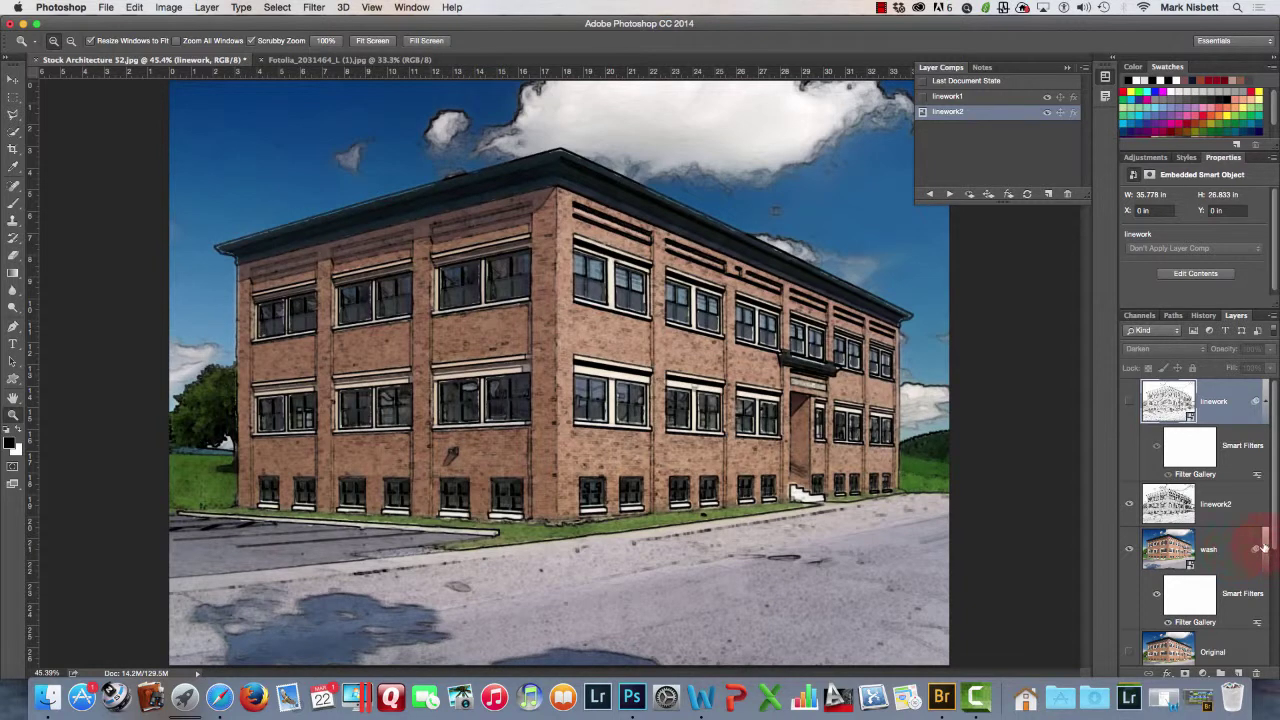
# Duplicate the Original layer under its default copy name.
pyautogui.moveTo(1277, 541); pyautogui.dragTo(1277, 570)
pyautogui.click(1212, 552)
pyautogui.rightClick(1212, 552)
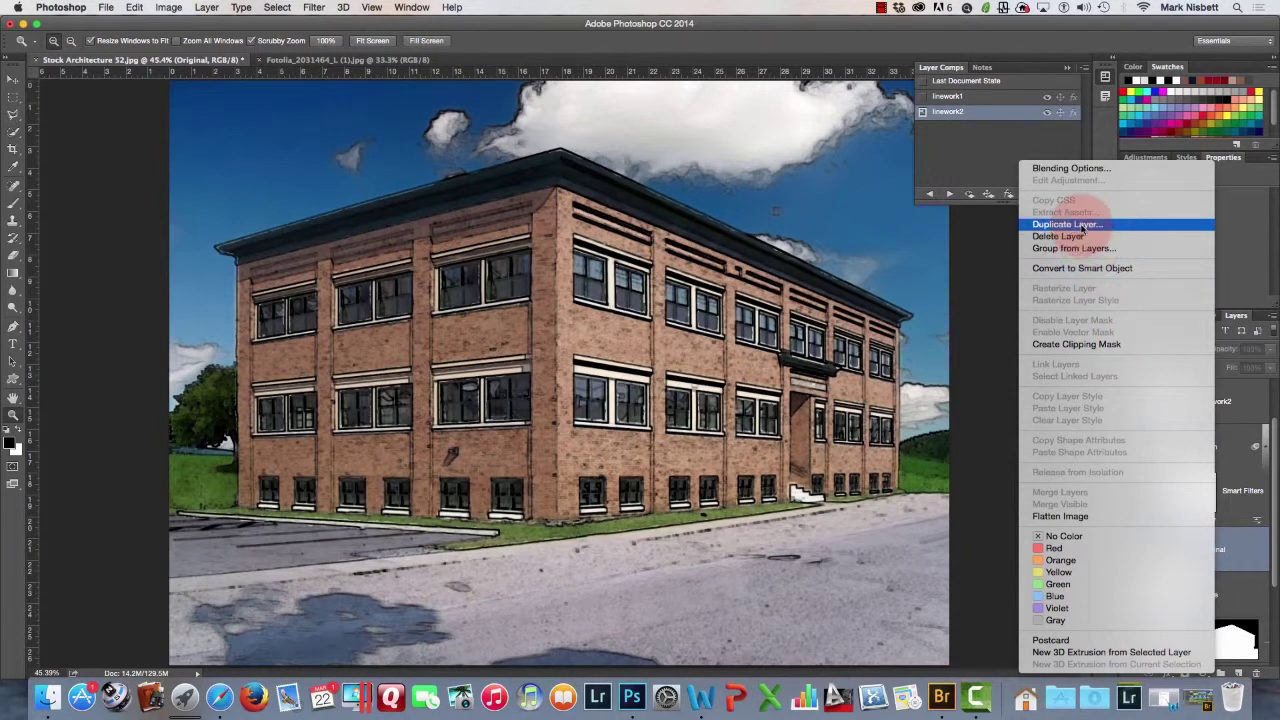
pyautogui.click(1077, 226)
pyautogui.click(1135, 323)
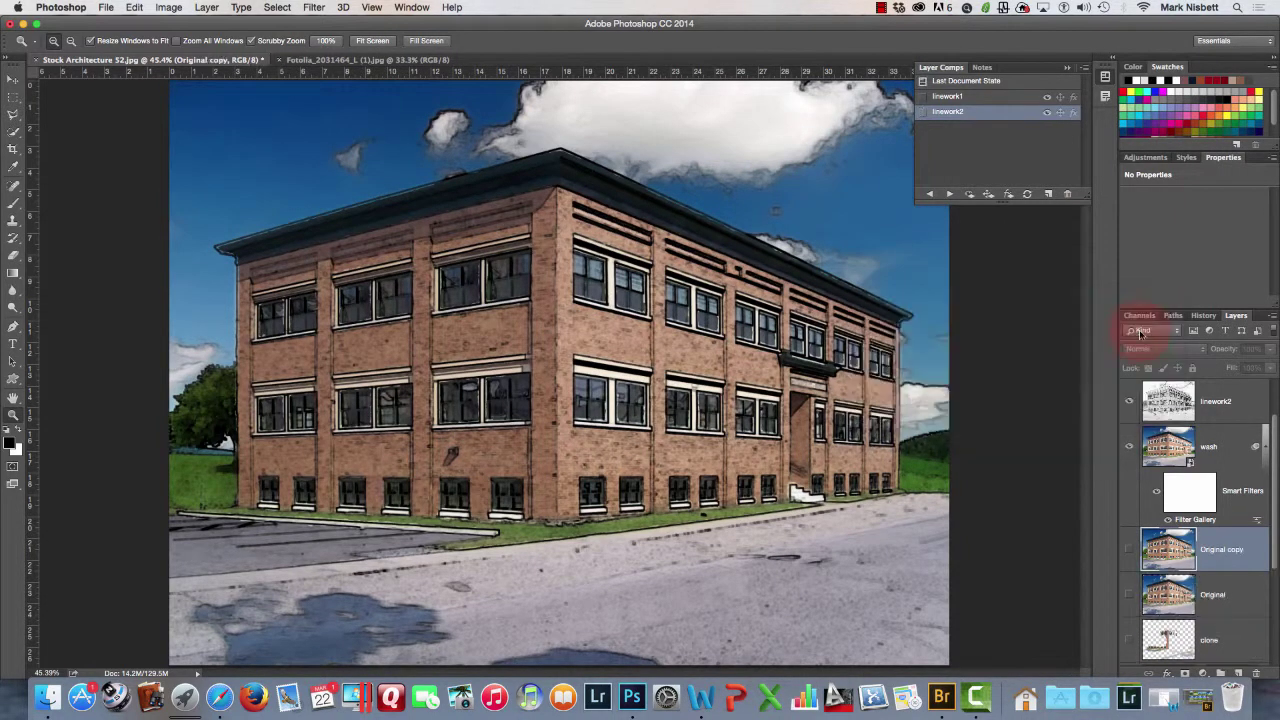
# Move the Original copy layer to the top of the layer stack, above linework, and make it visible.
pyautogui.moveTo(1232, 562); pyautogui.dragTo(1222, 388)
pyautogui.moveTo(1275, 479); pyautogui.dragTo(1276, 426)
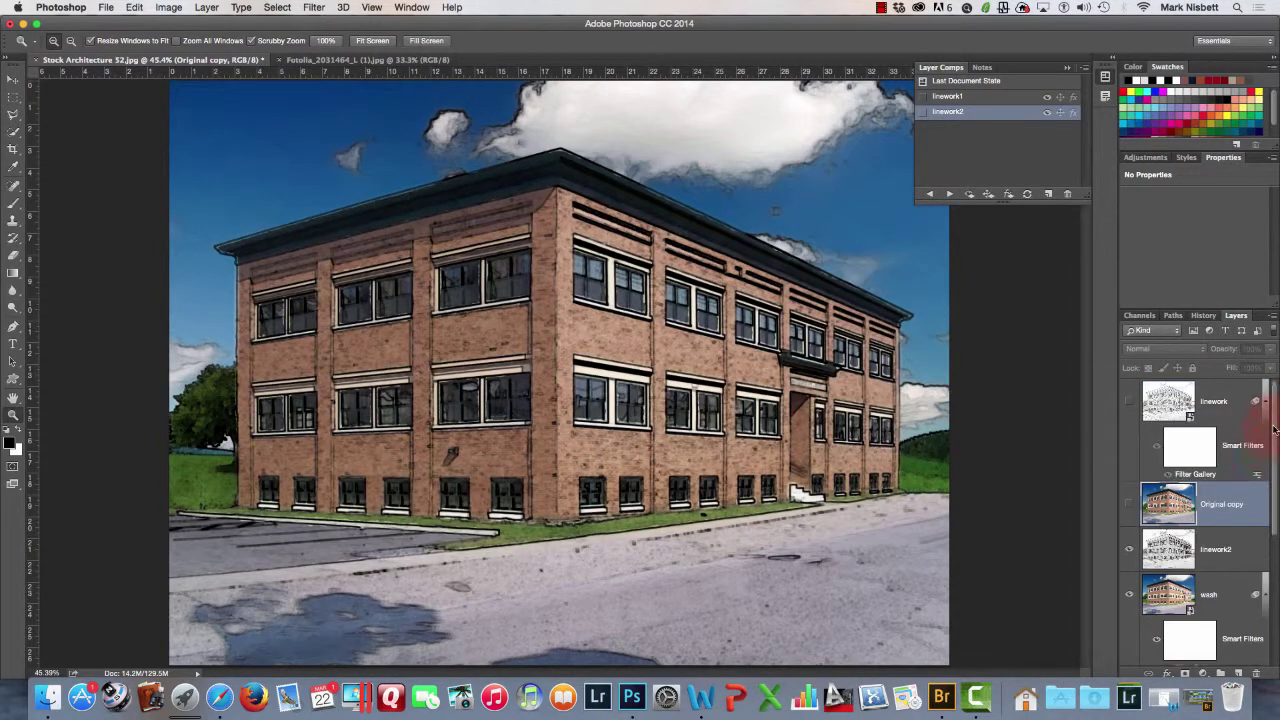
pyautogui.moveTo(1213, 510); pyautogui.dragTo(1205, 392)
pyautogui.click(1130, 404)
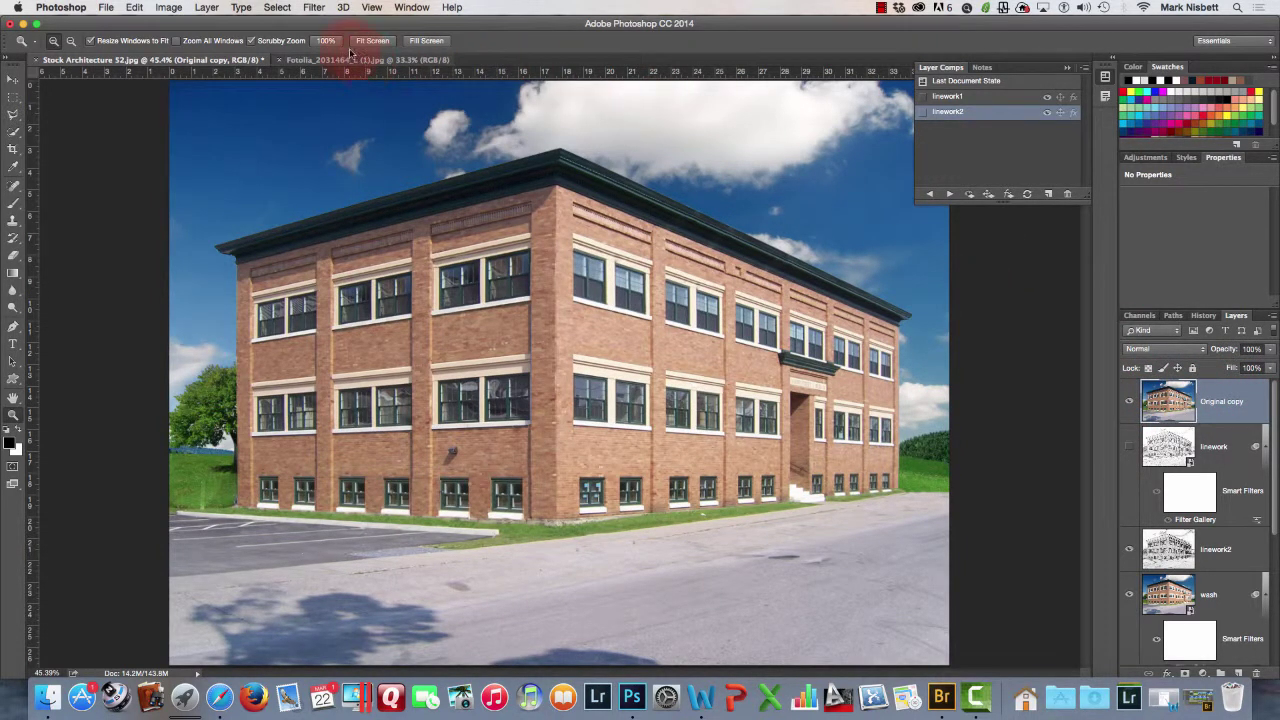
# Apply the Difference Clouds render filter to the Original copy layer.
pyautogui.click(314, 10)
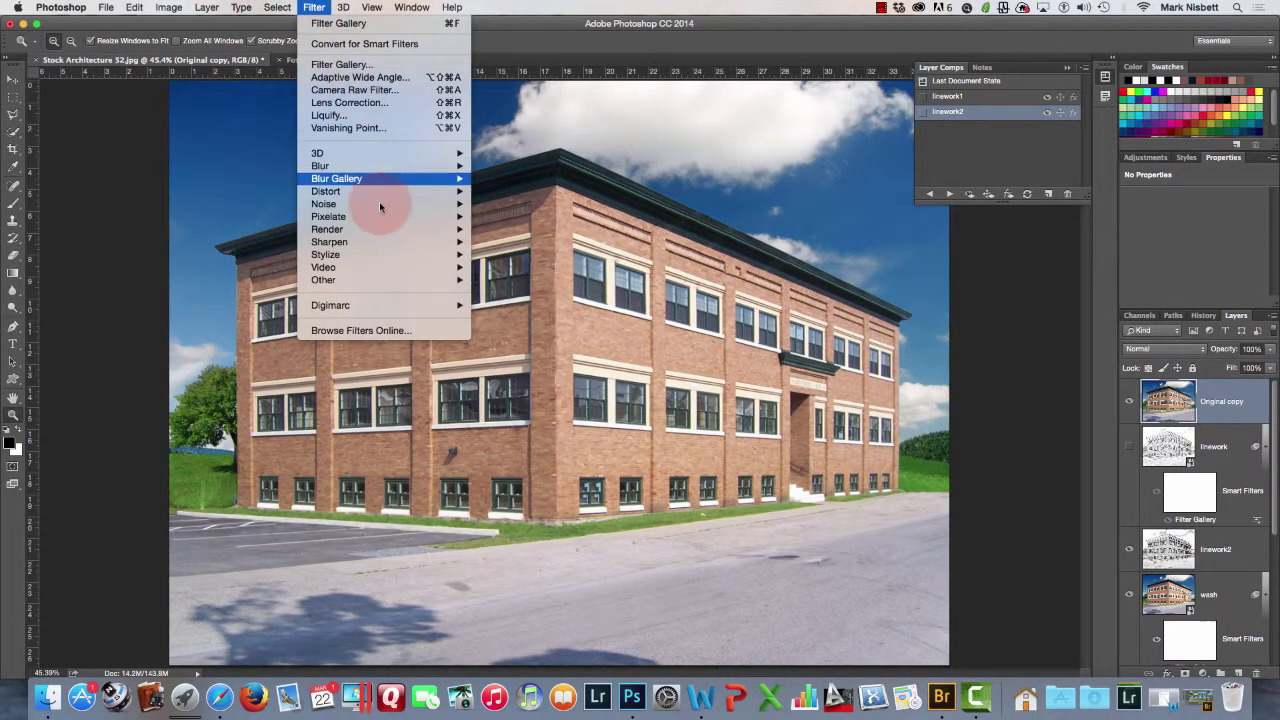
pyautogui.moveTo(380, 206)
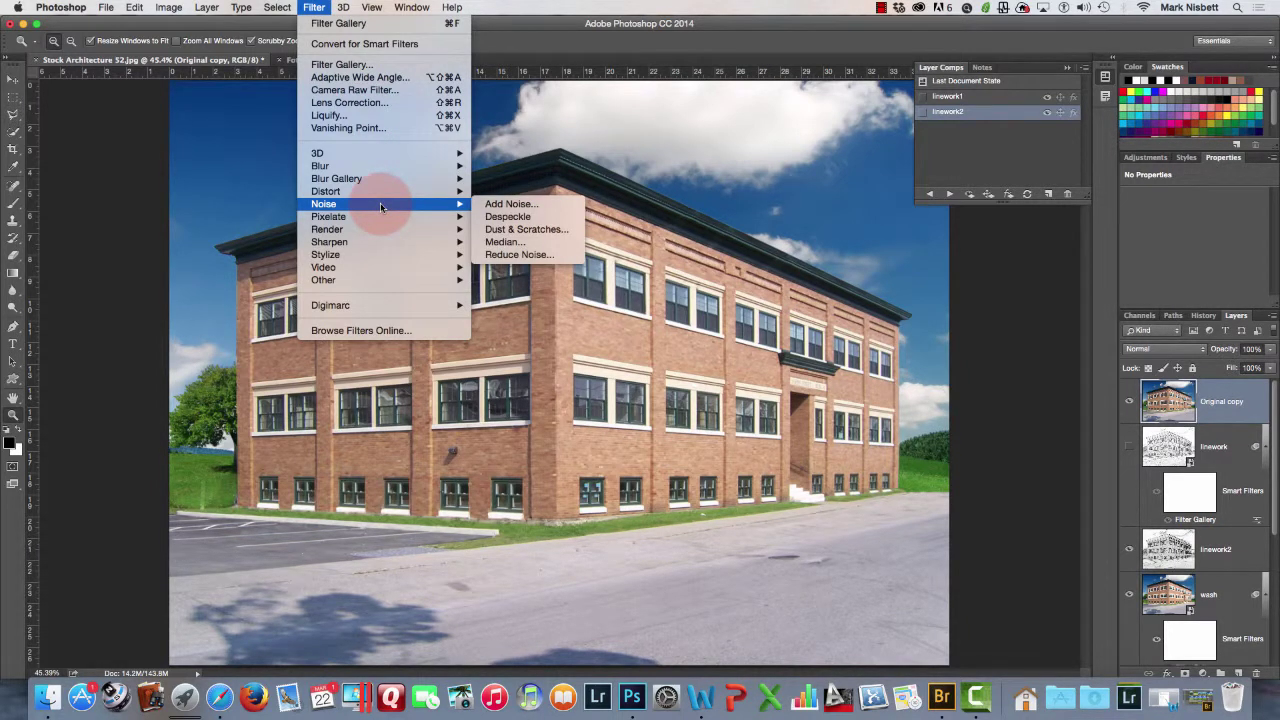
pyautogui.moveTo(402, 259)
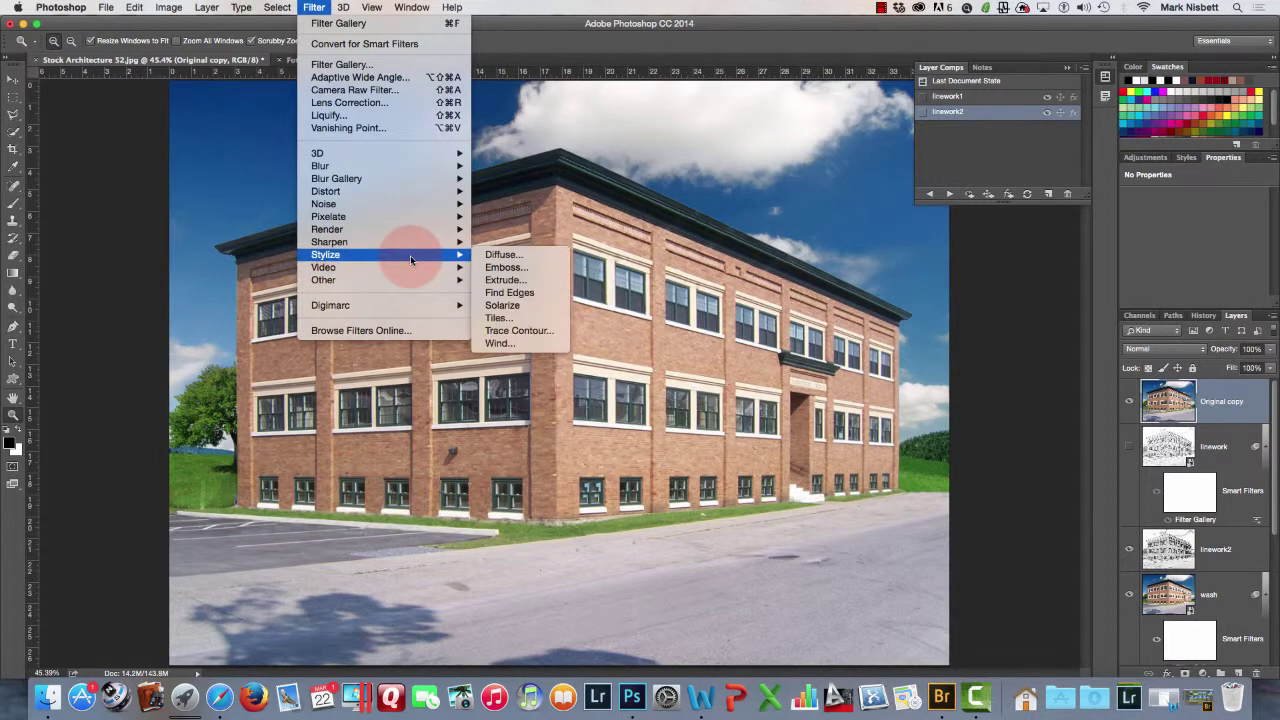
pyautogui.moveTo(407, 231)
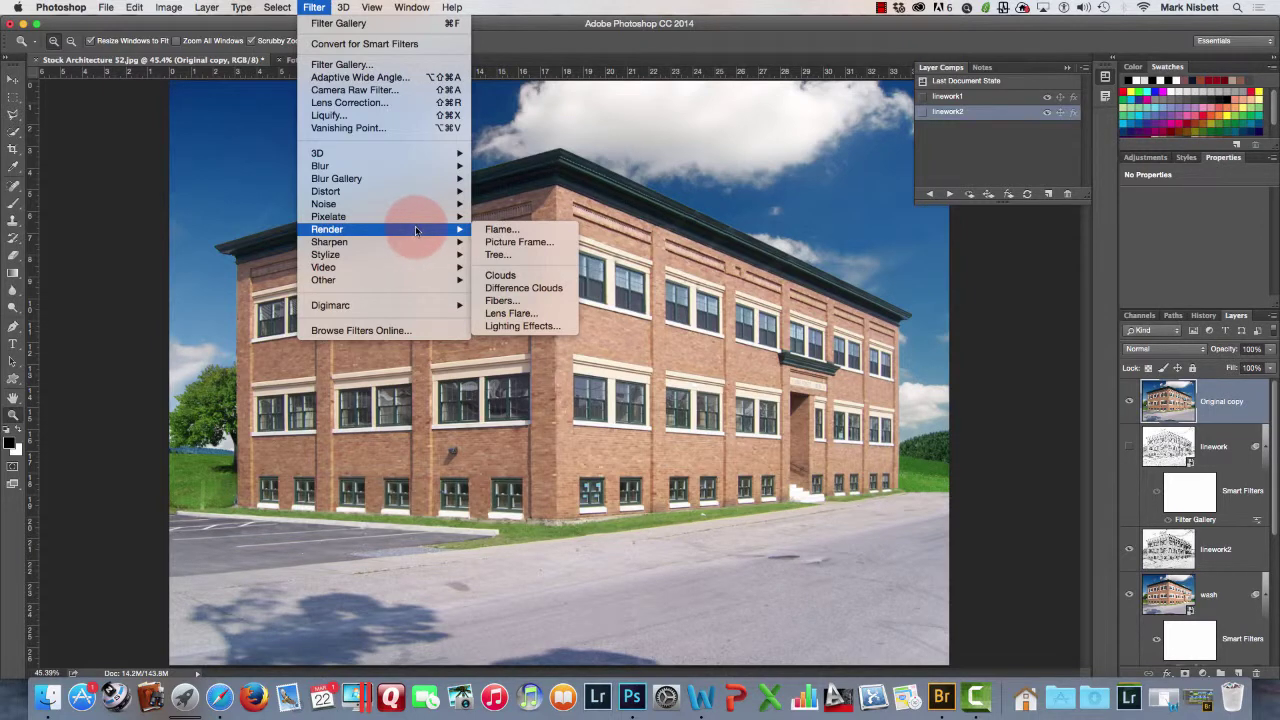
pyautogui.click(536, 290)
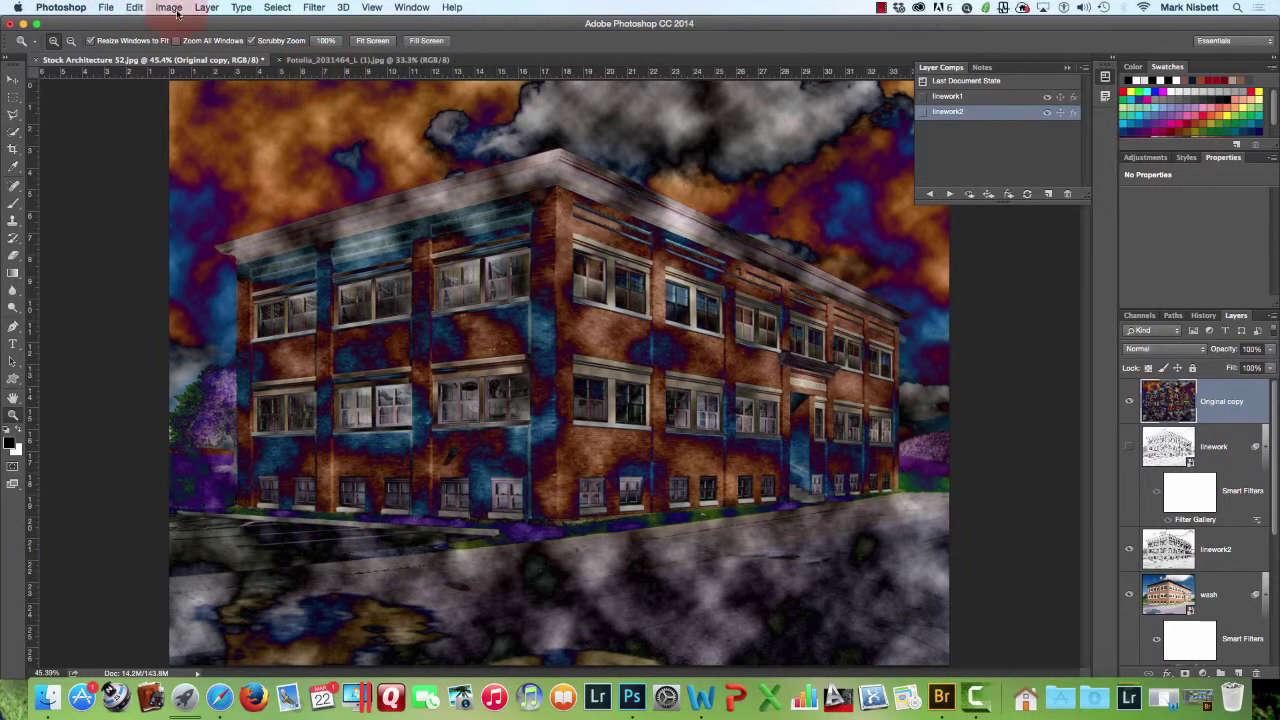
# Invert the colors of the Original copy layer and set its blend mode to Soft Light.
pyautogui.click(208, 8)
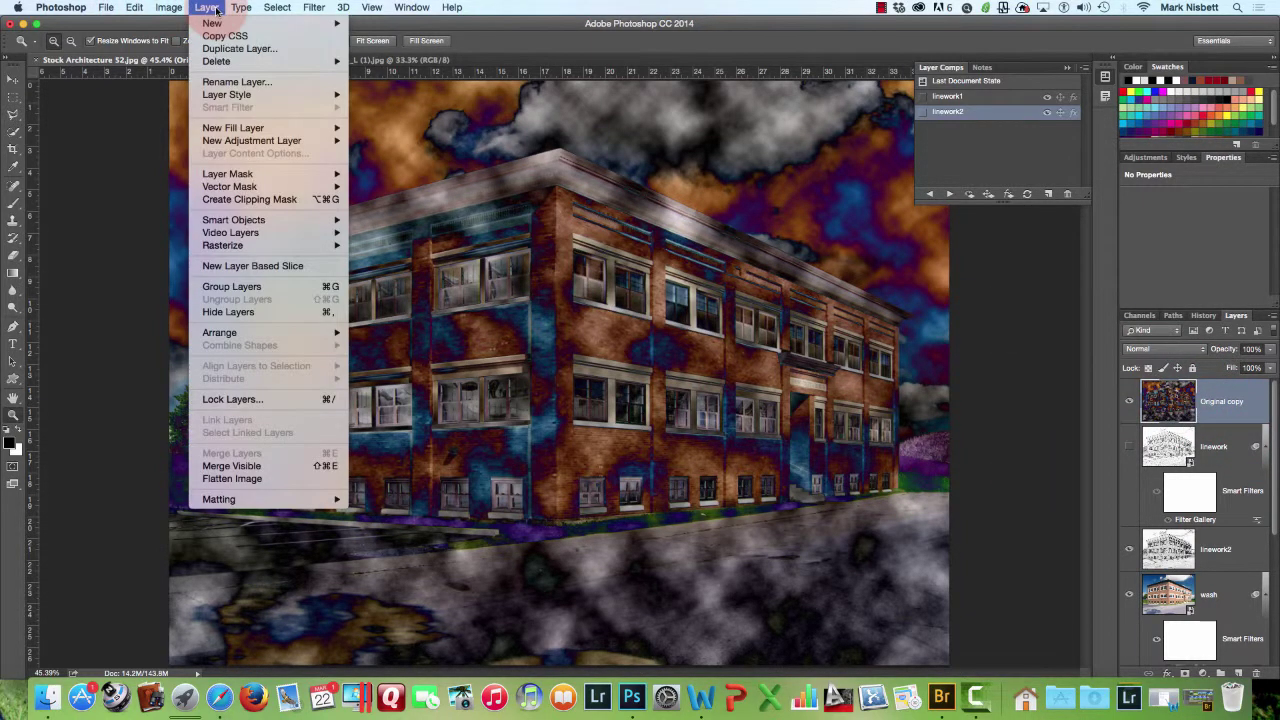
pyautogui.moveTo(178, 9)
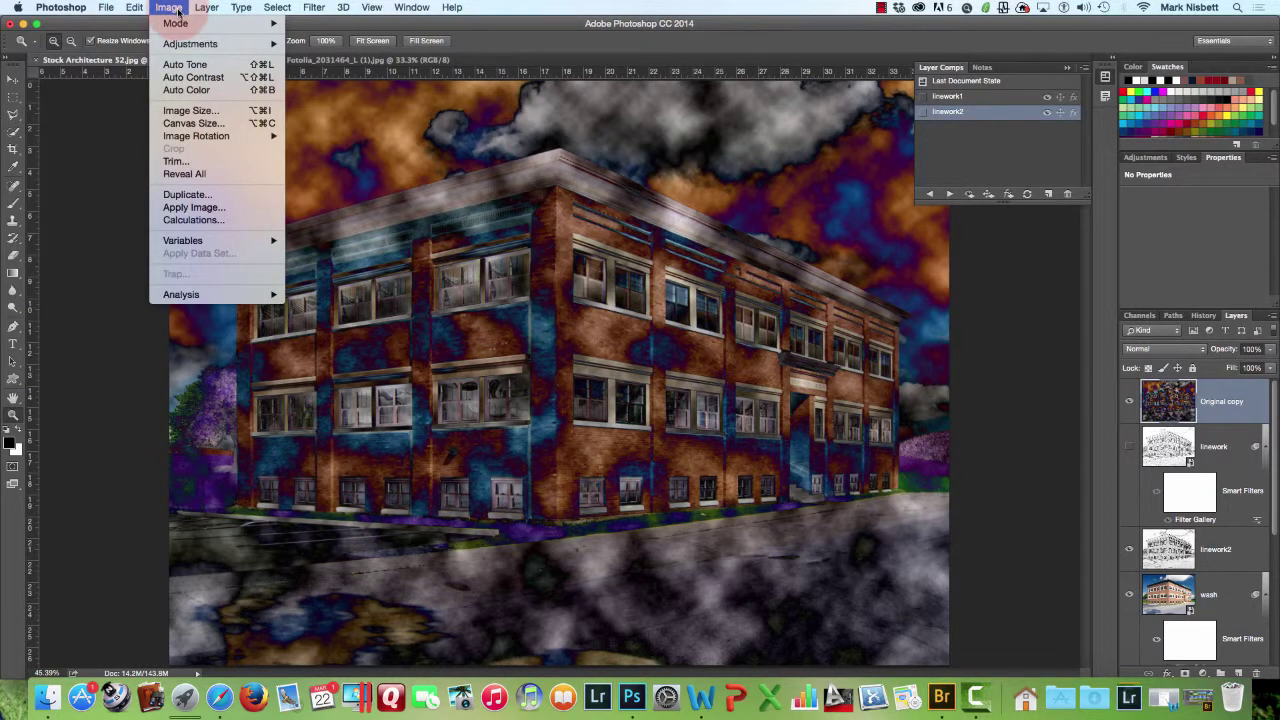
pyautogui.moveTo(196, 44)
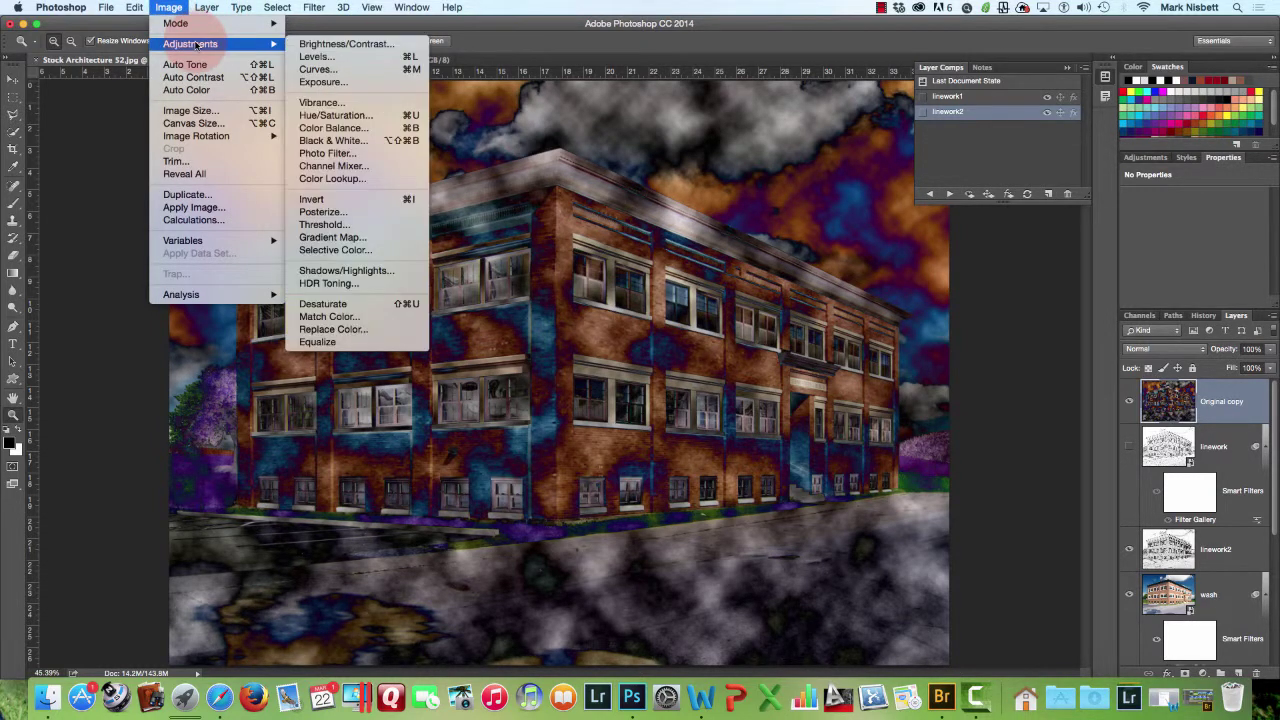
pyautogui.click(341, 202)
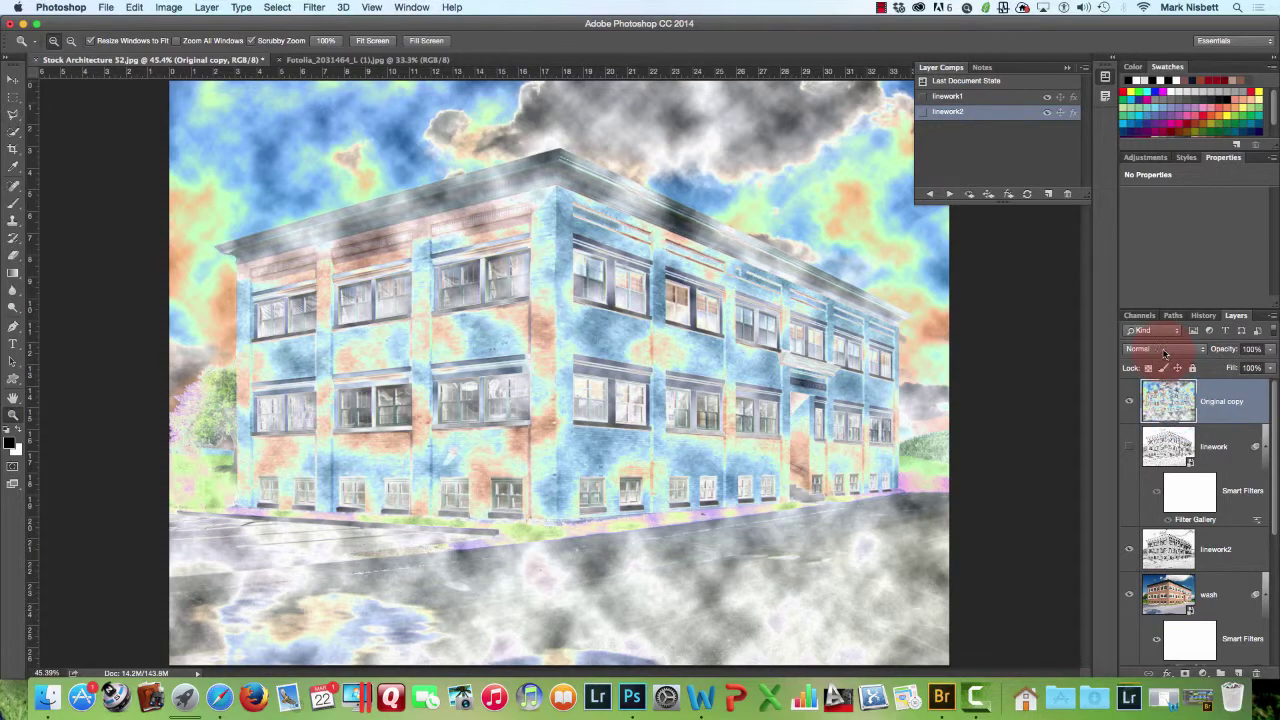
pyautogui.click(1164, 351)
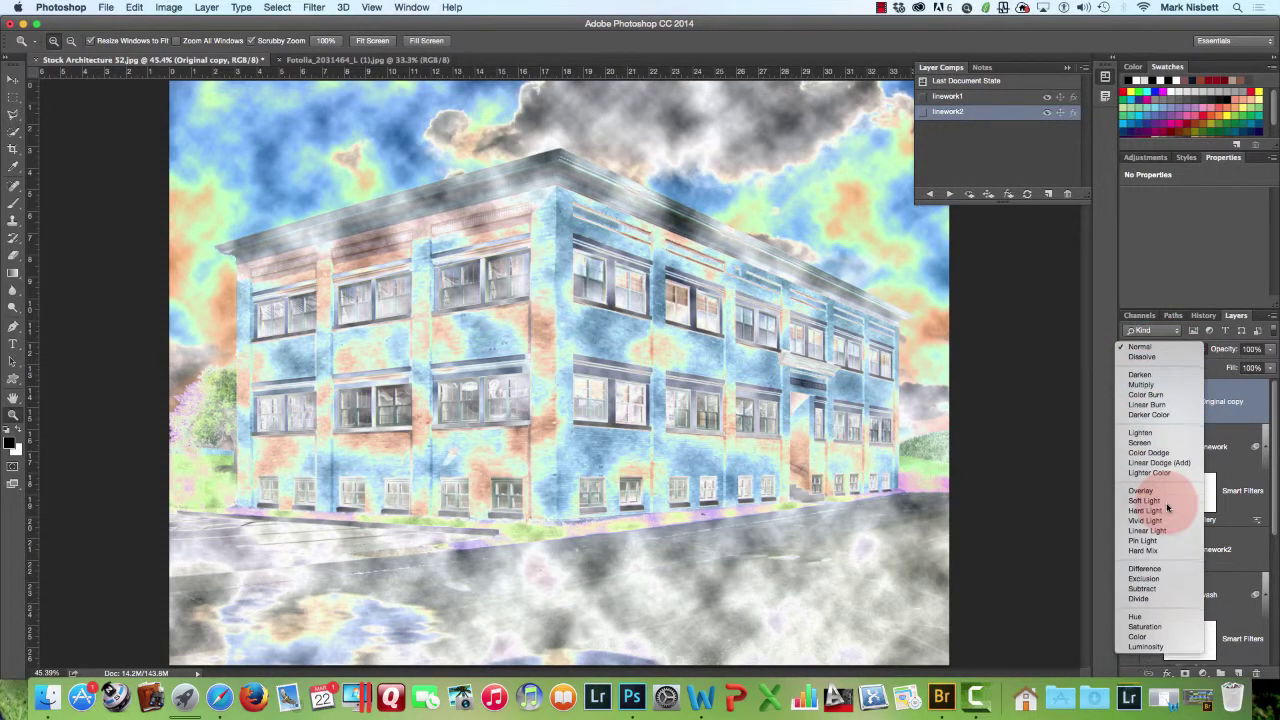
pyautogui.click(1166, 503)
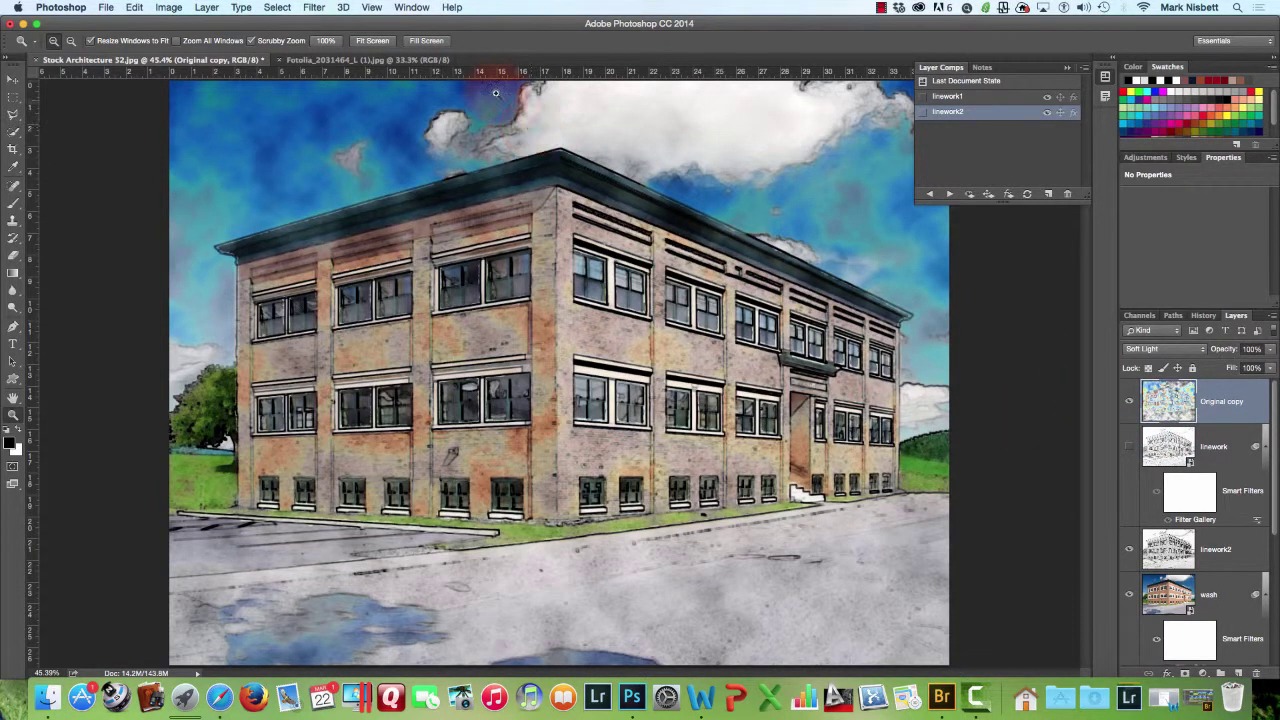
# Convert the Original copy layer for smart filters.
pyautogui.click(315, 7)
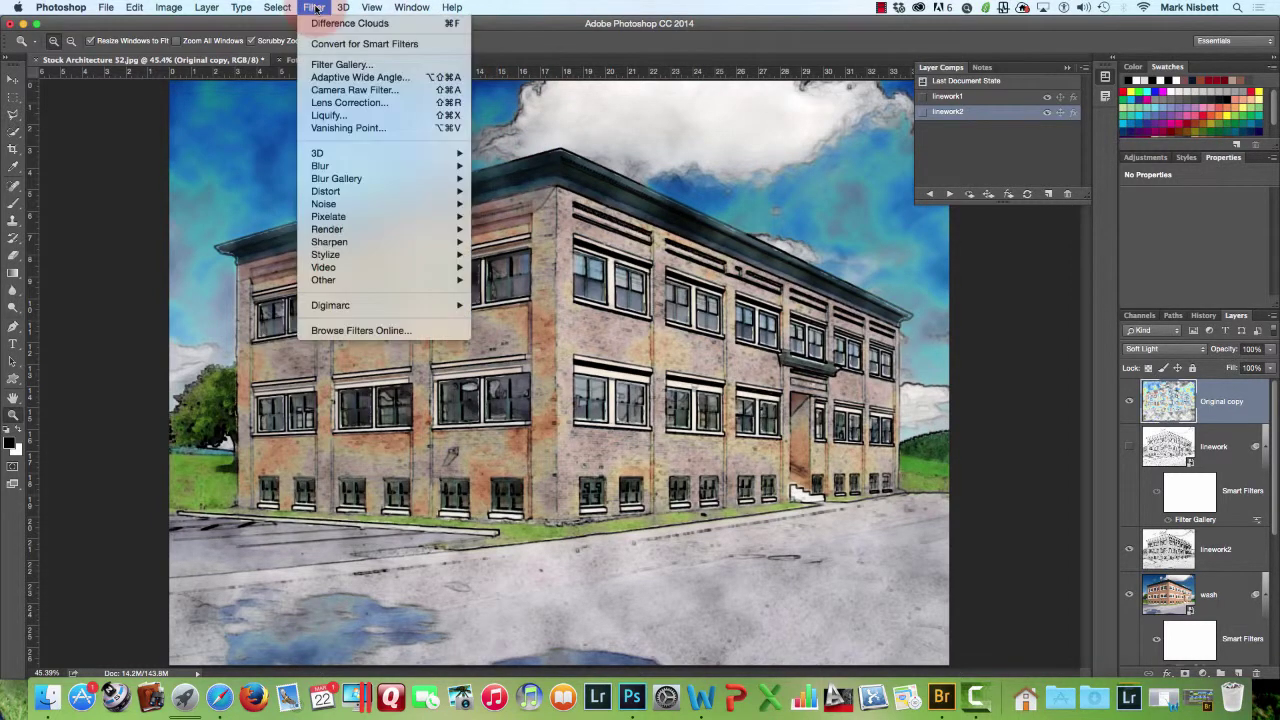
pyautogui.click(353, 44)
pyautogui.click(740, 258)
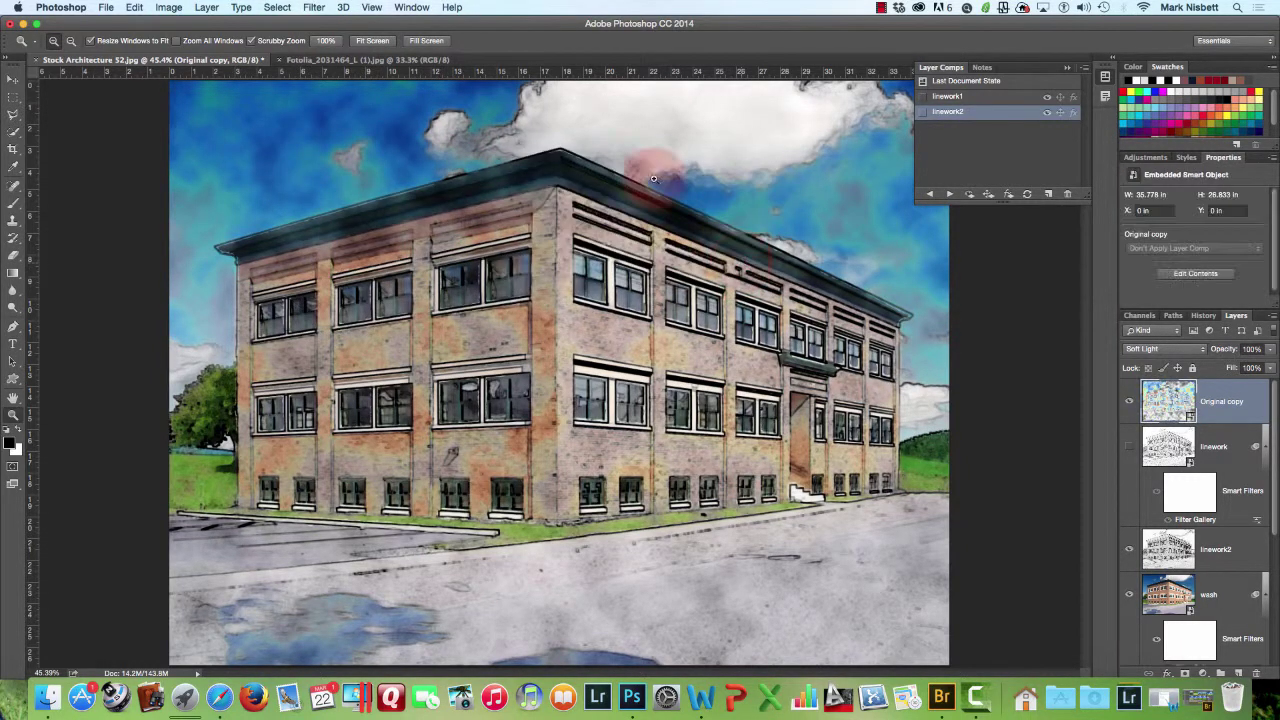
# Start a Filter Gallery effect on the Original copy layer, choose Texturizer, and preview it at 100%.
pyautogui.click(314, 7)
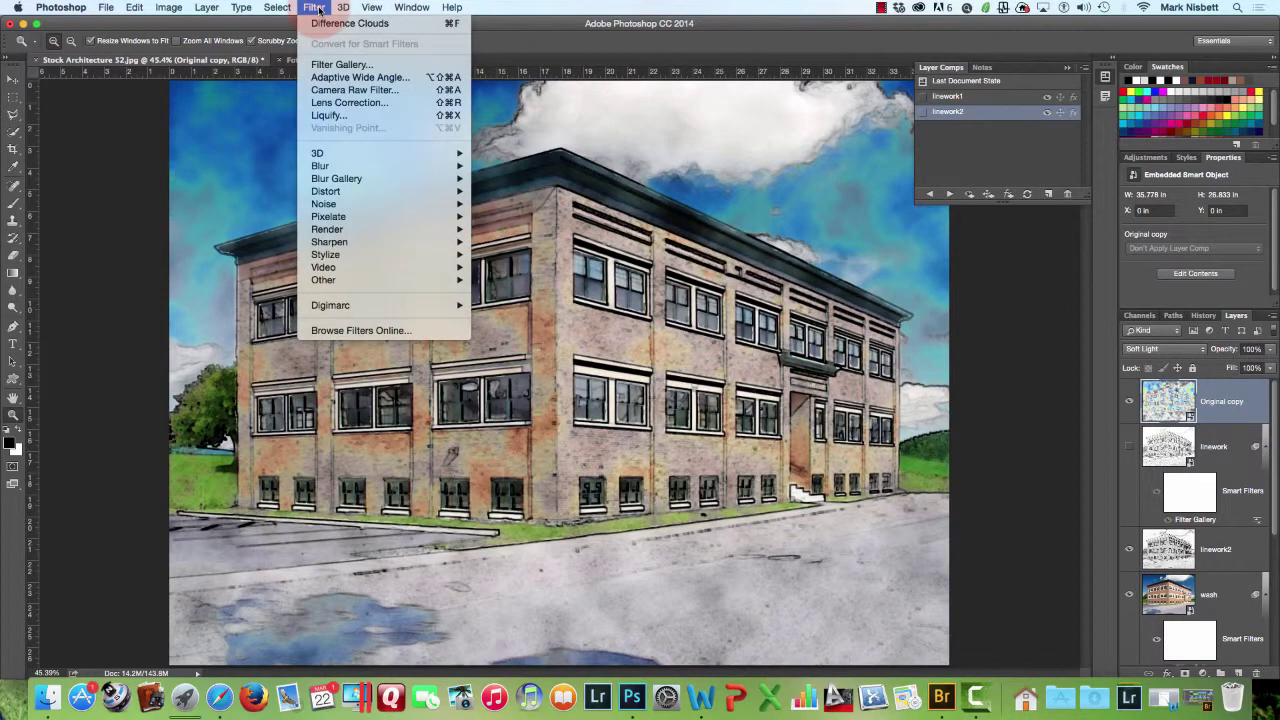
pyautogui.click(340, 64)
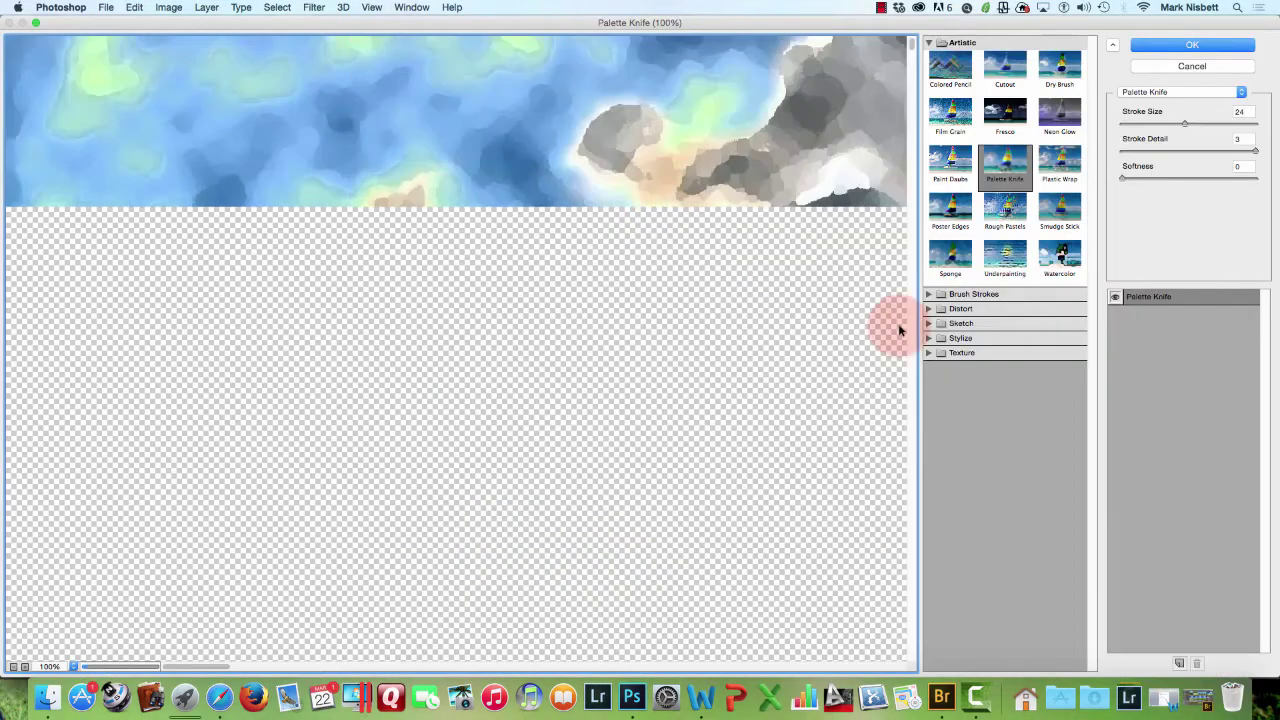
pyautogui.click(74, 666)
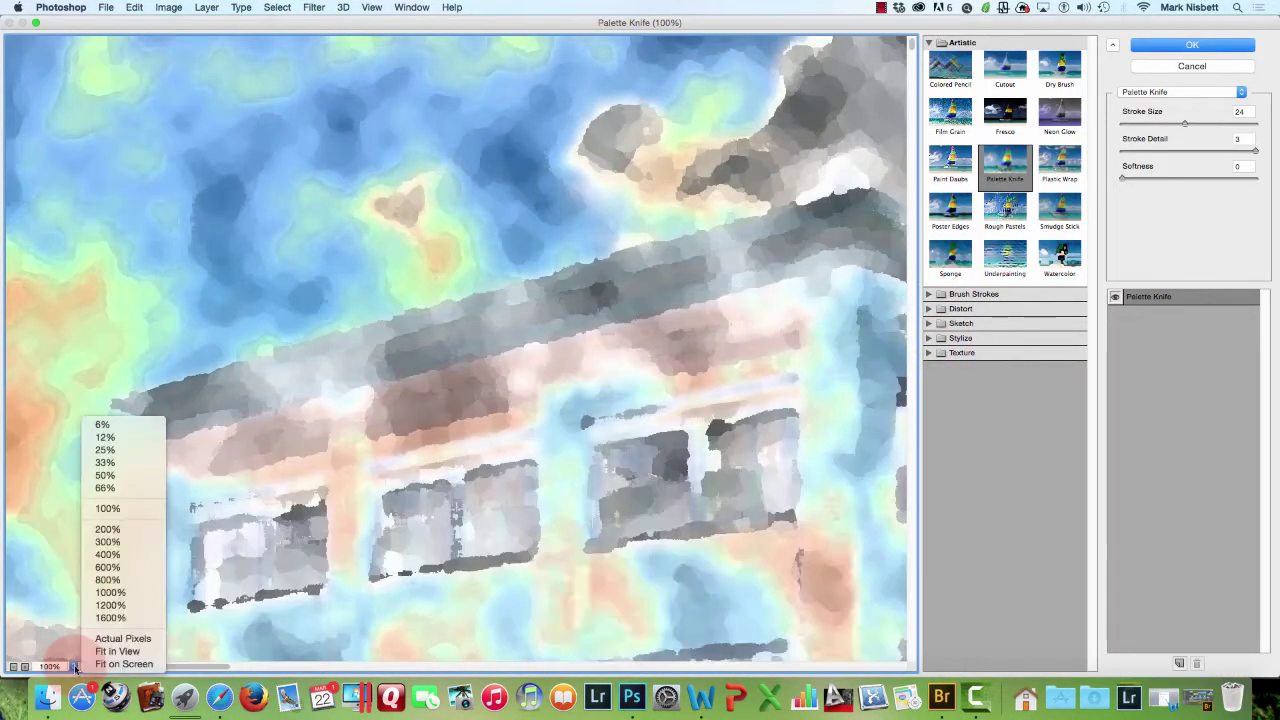
pyautogui.click(117, 651)
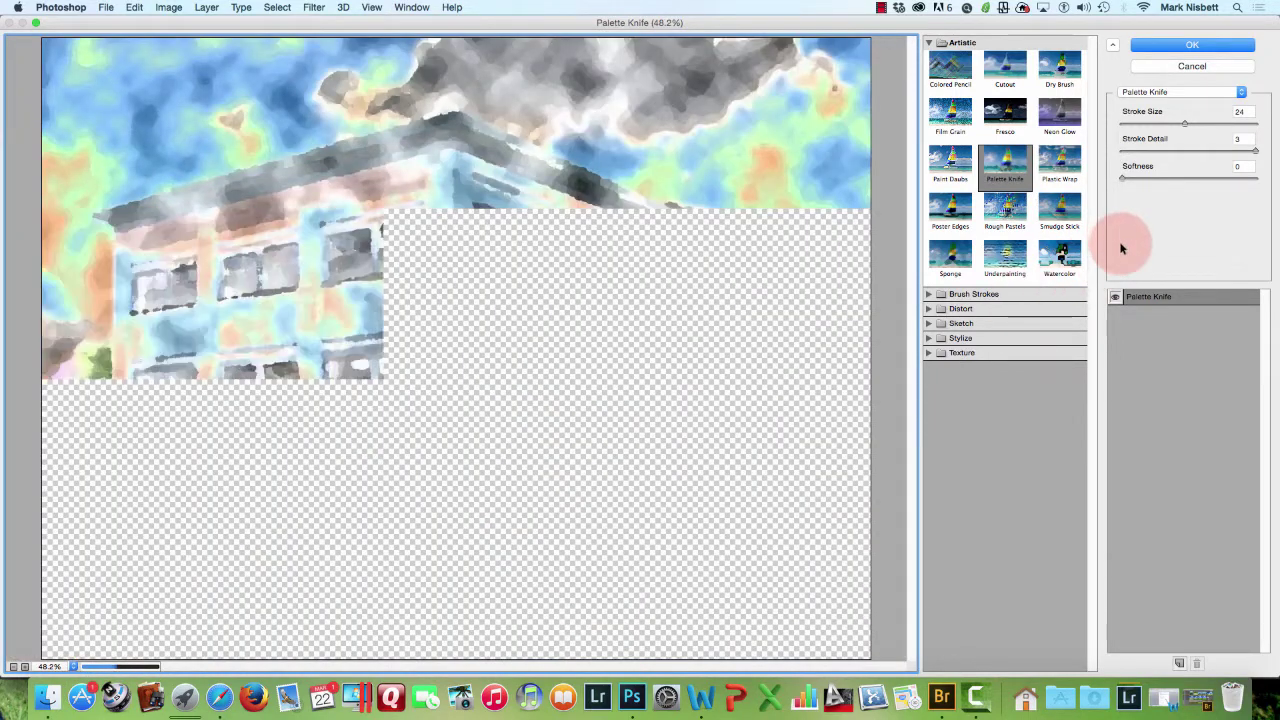
pyautogui.click(928, 354)
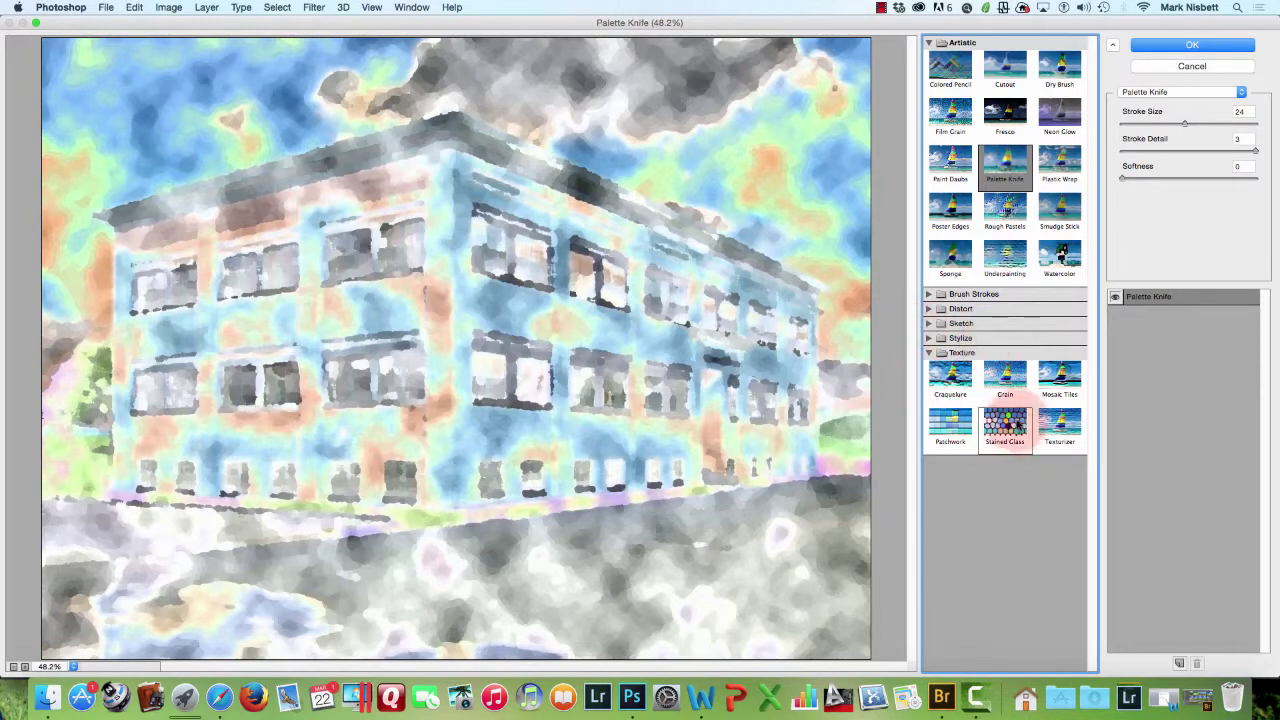
pyautogui.click(1063, 432)
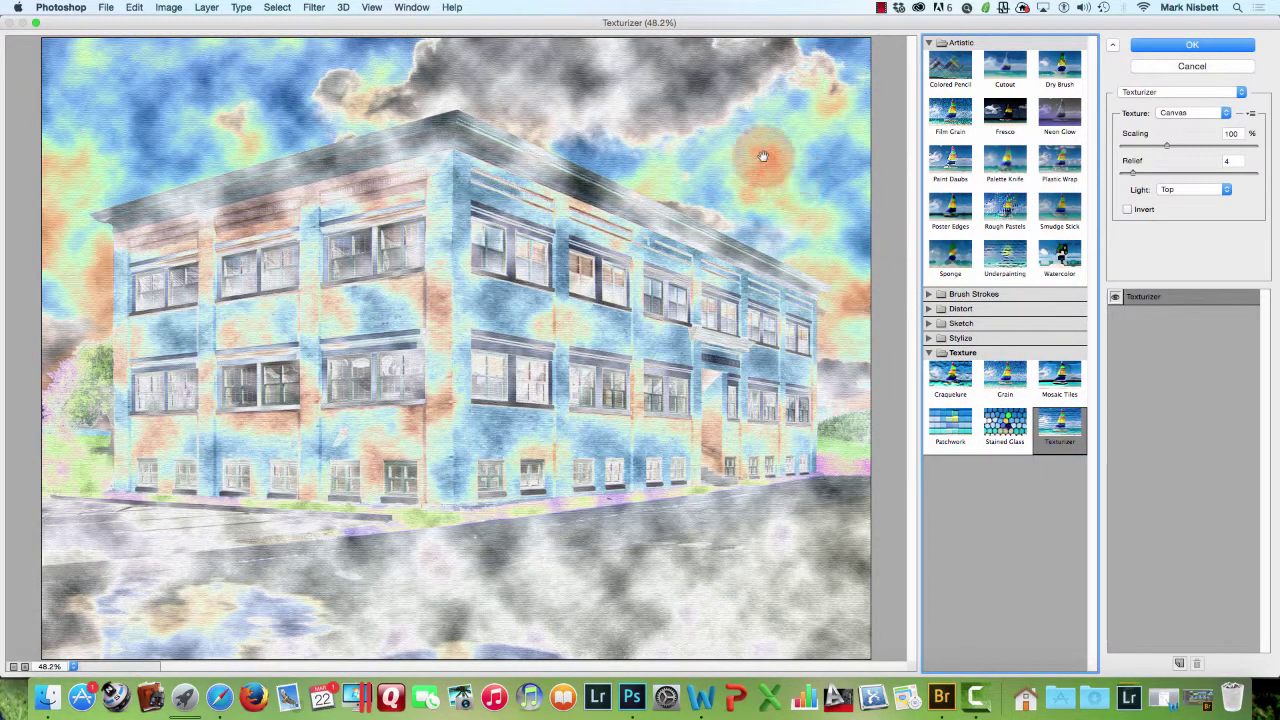
pyautogui.click(71, 666)
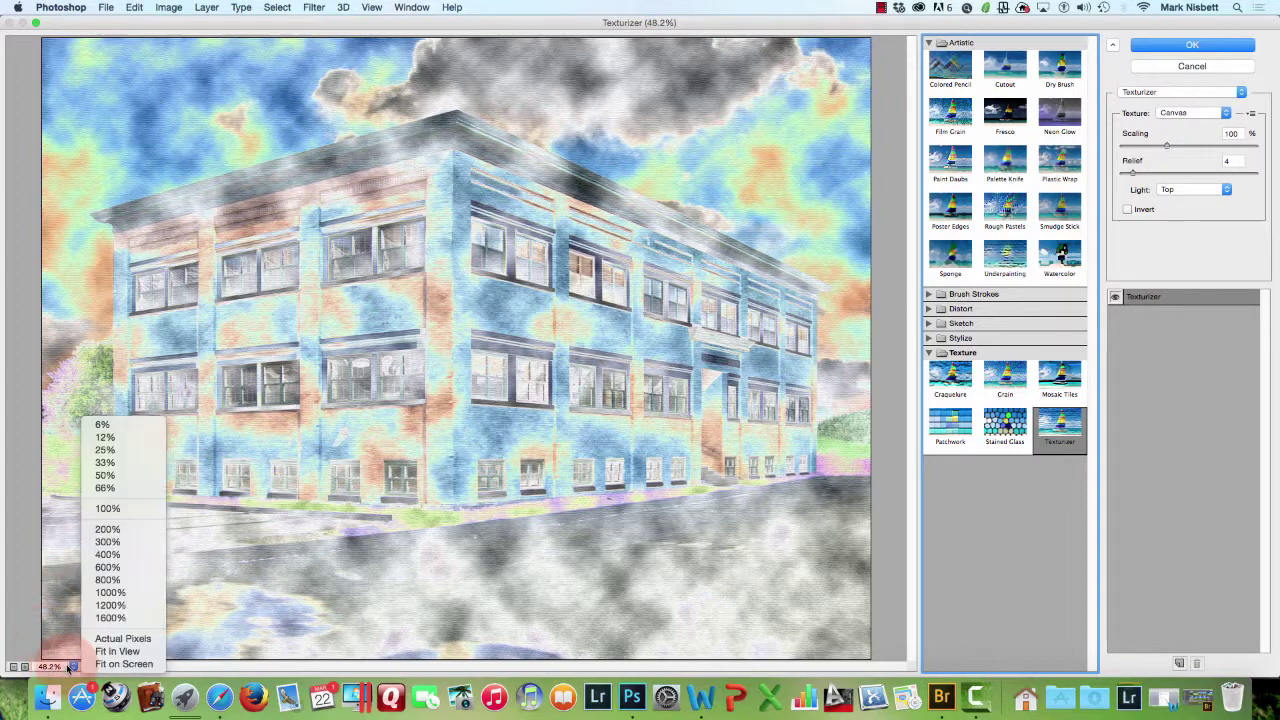
pyautogui.click(107, 508)
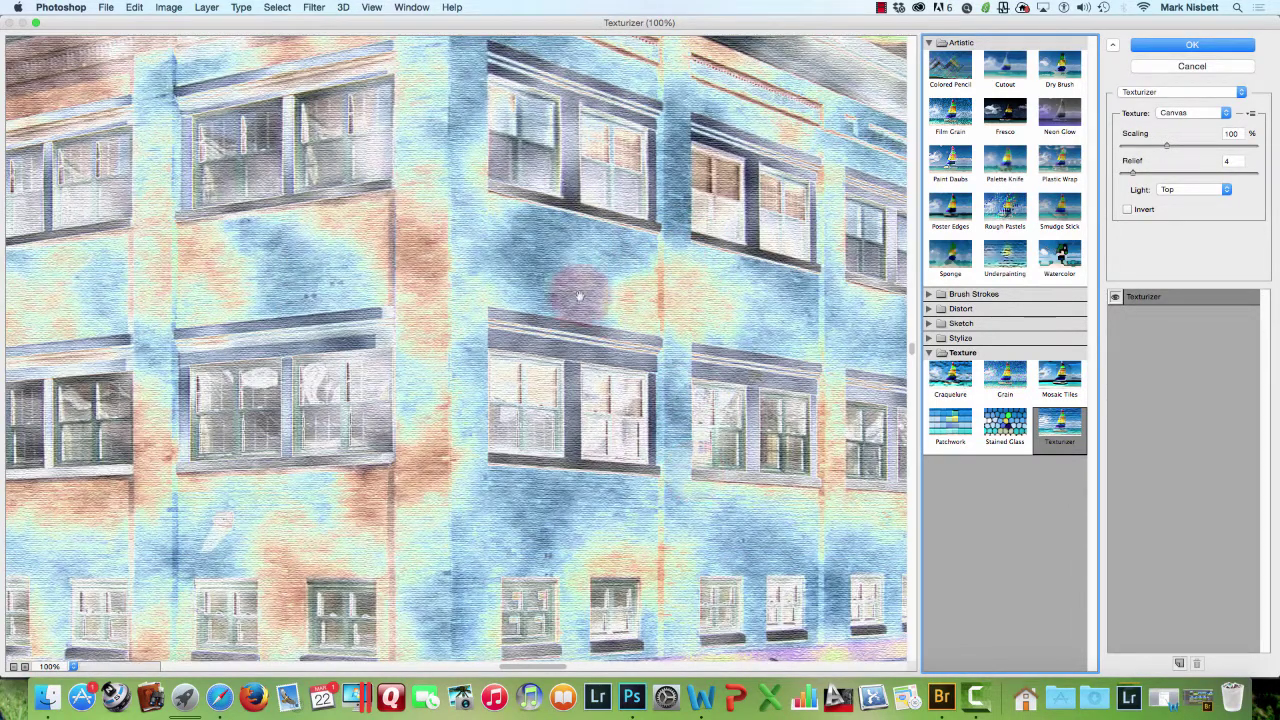
# Preview the Brick, Burlap and Canvas textures for the Texturizer, and settle on Sandstone.
pyautogui.click(1193, 116)
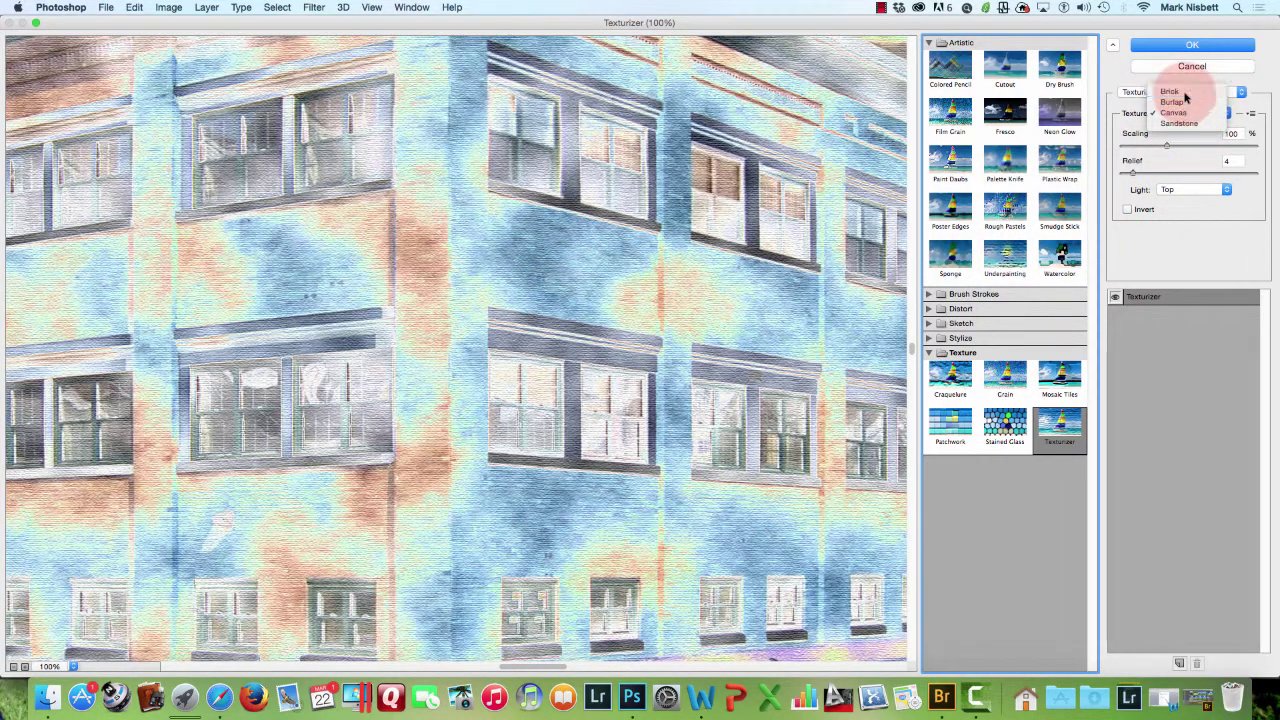
pyautogui.click(1180, 92)
pyautogui.click(1182, 115)
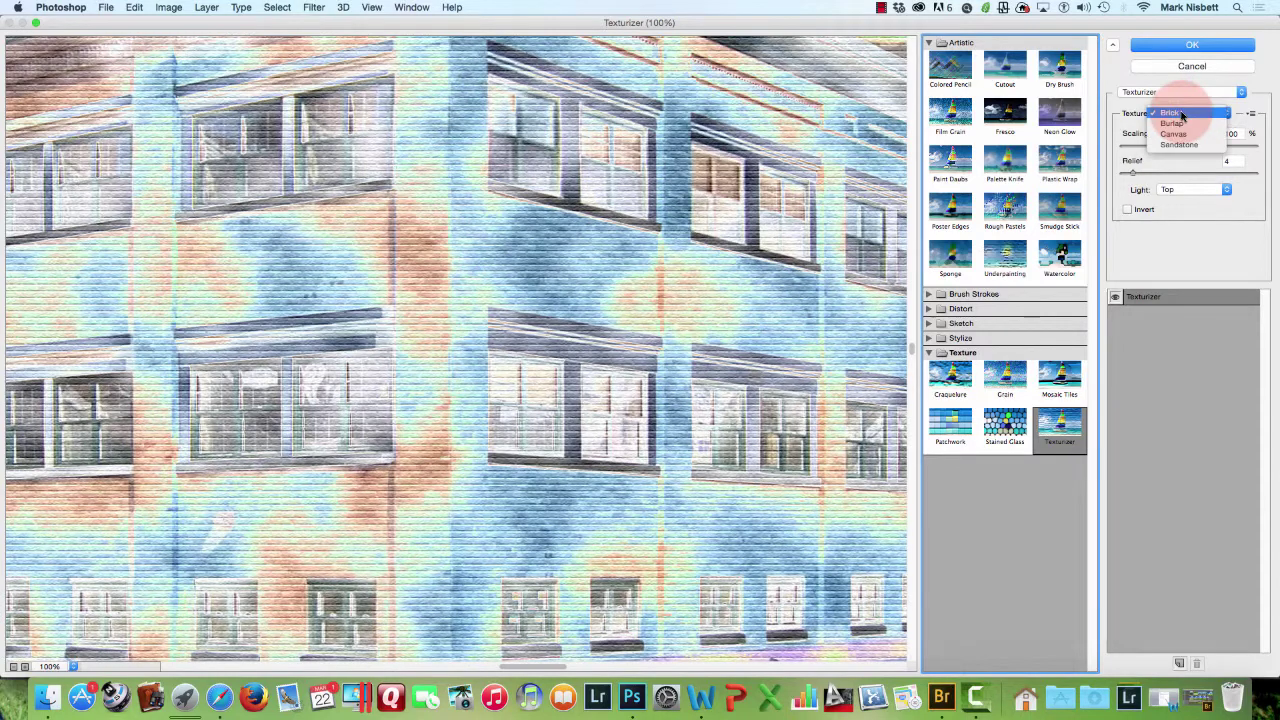
pyautogui.click(1182, 123)
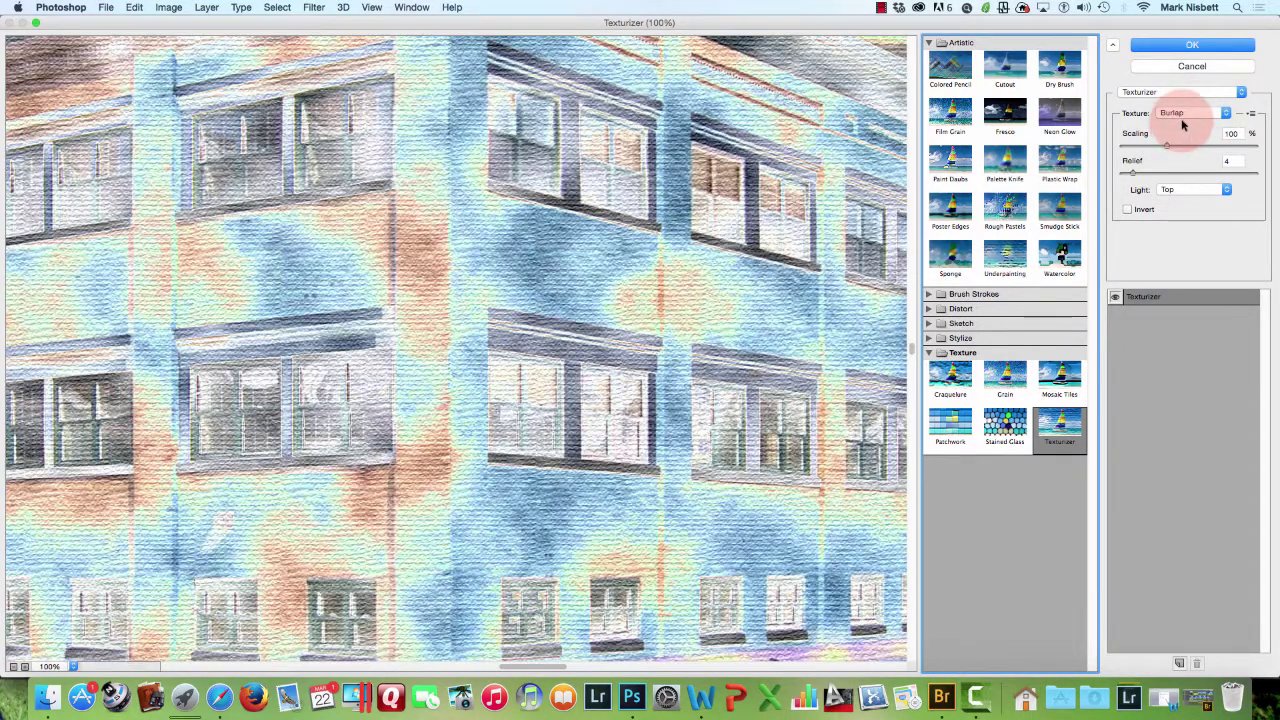
pyautogui.click(1183, 116)
pyautogui.click(1183, 123)
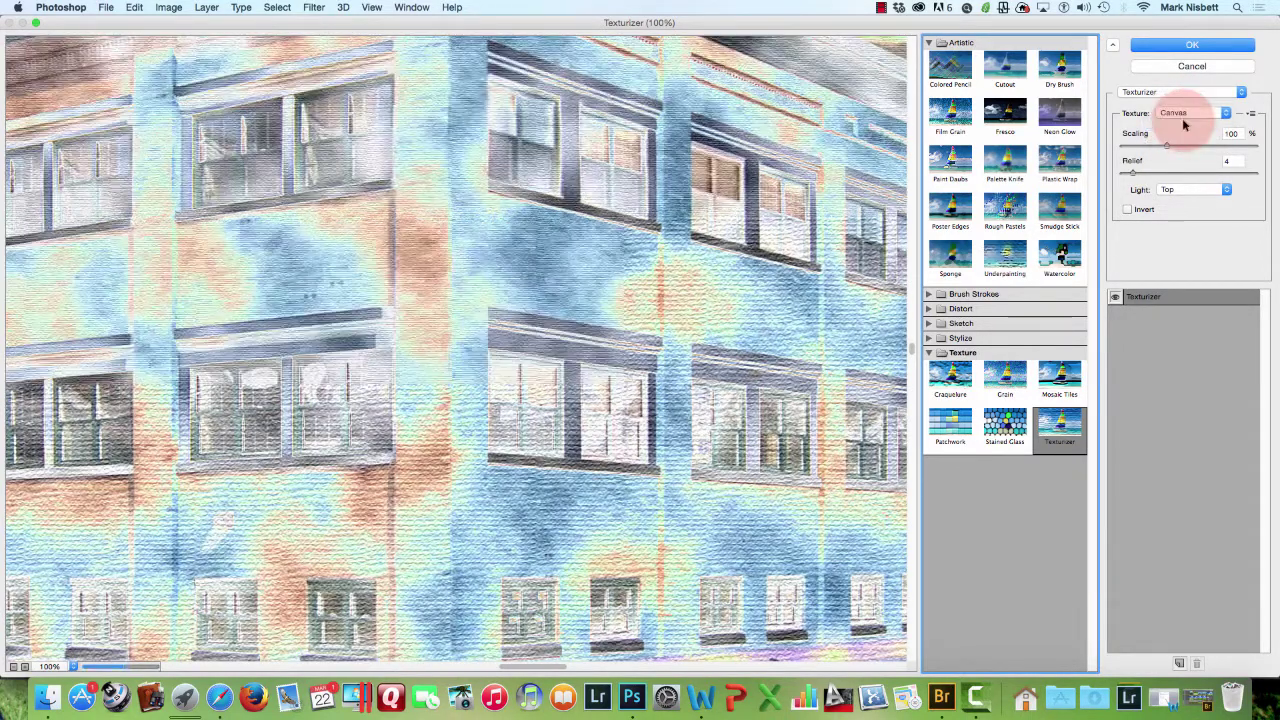
pyautogui.click(1184, 119)
pyautogui.click(1187, 125)
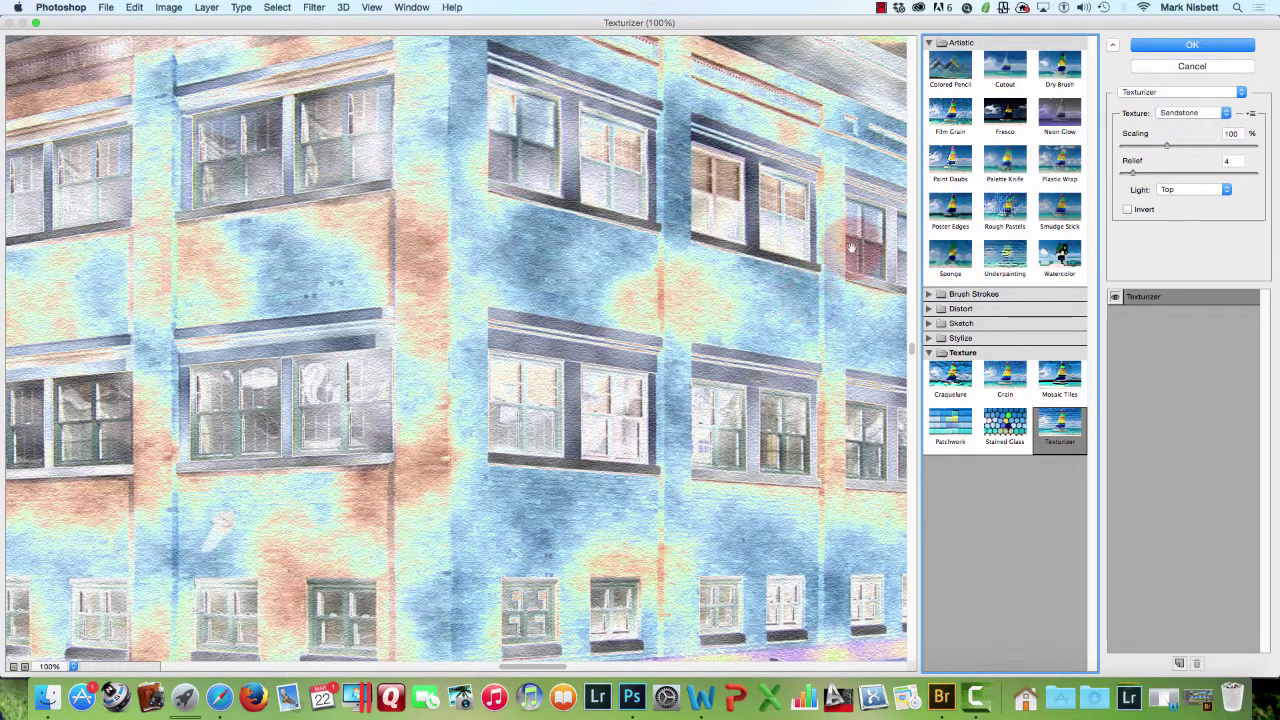
# Set the Texturizer's light direction to Bottom Left and apply the filter to the Original copy layer.
pyautogui.click(1190, 191)
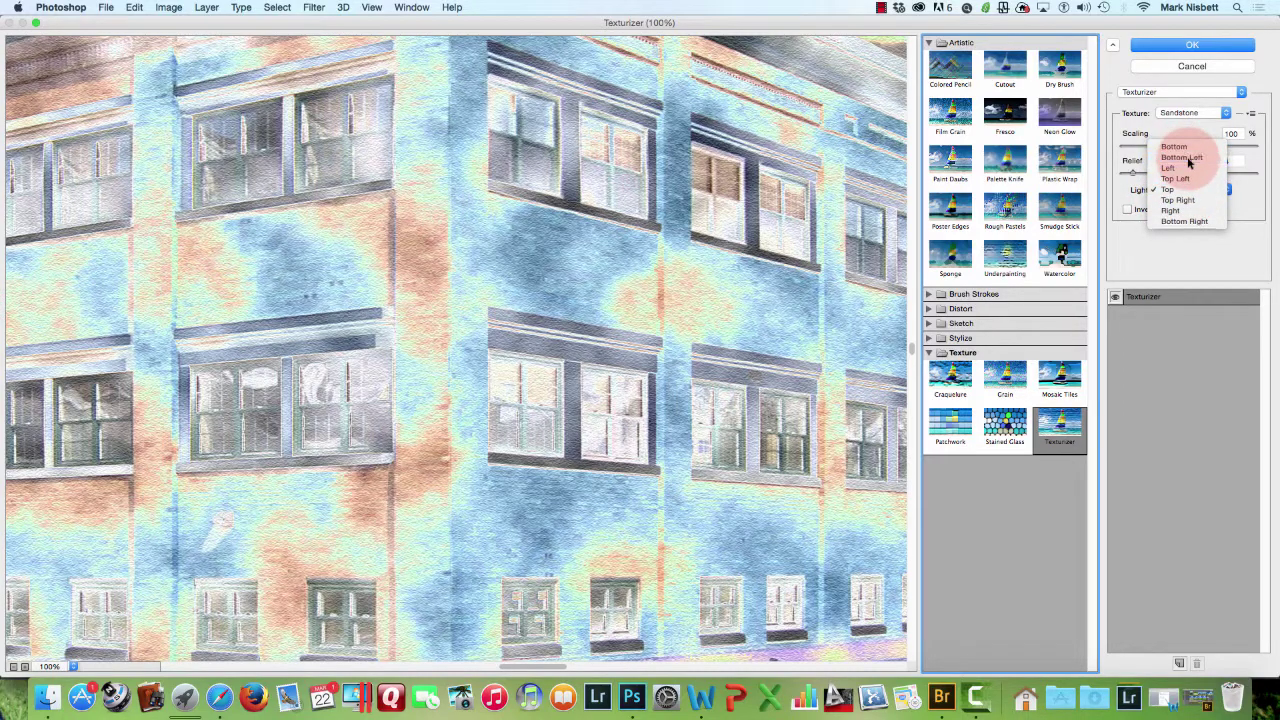
pyautogui.click(1189, 161)
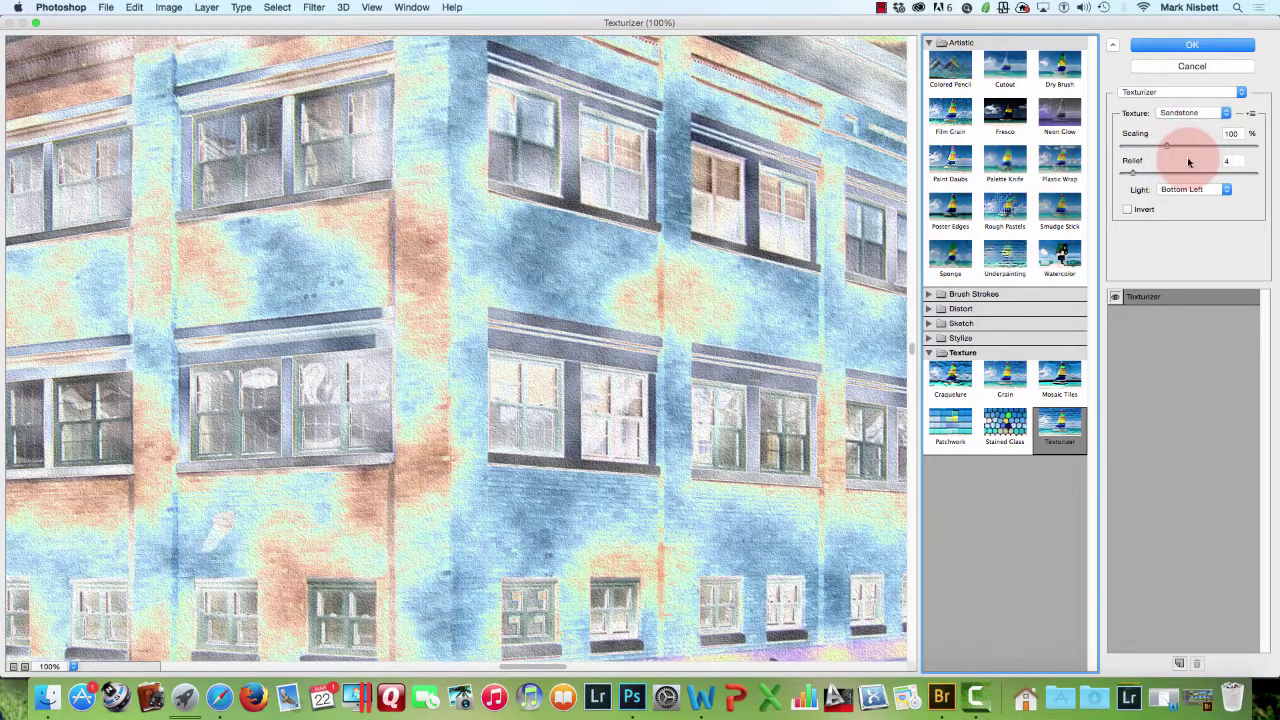
pyautogui.click(1185, 44)
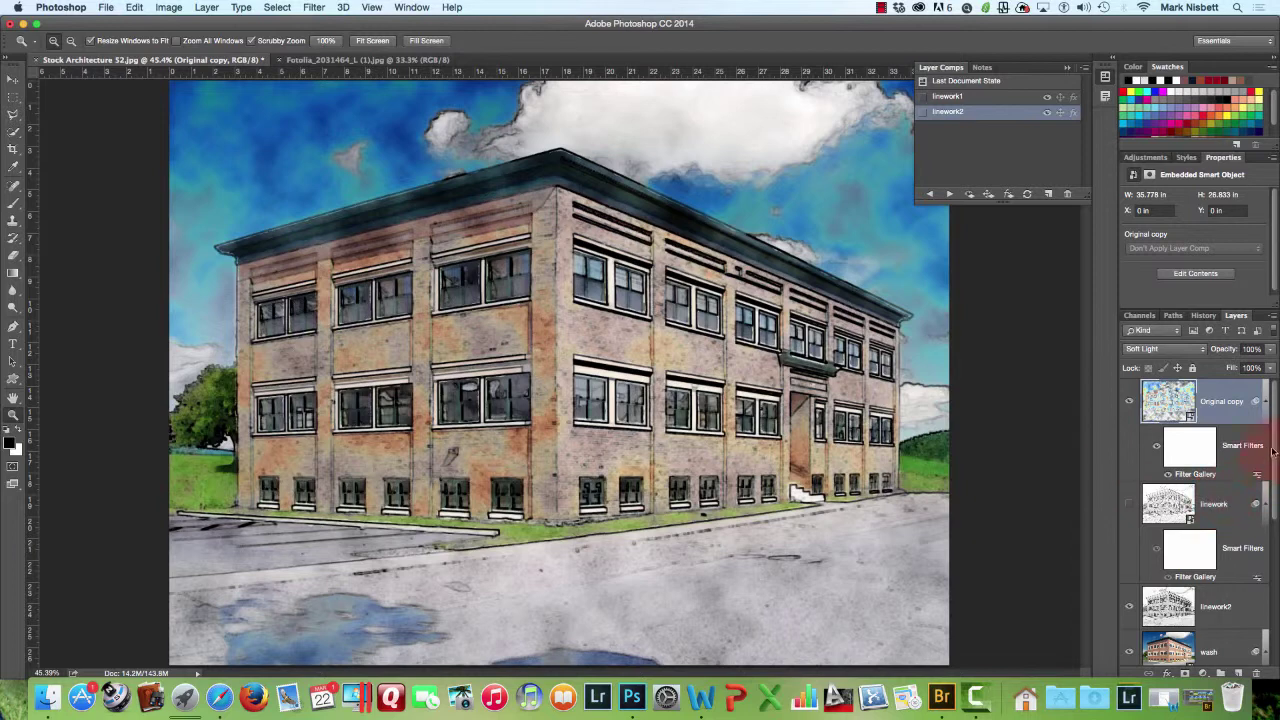
# Recall the linework1 layer comp and switch to linework2 to compare the two saved versions.
pyautogui.moveTo(1275, 449); pyautogui.dragTo(1278, 415)
pyautogui.click(923, 97)
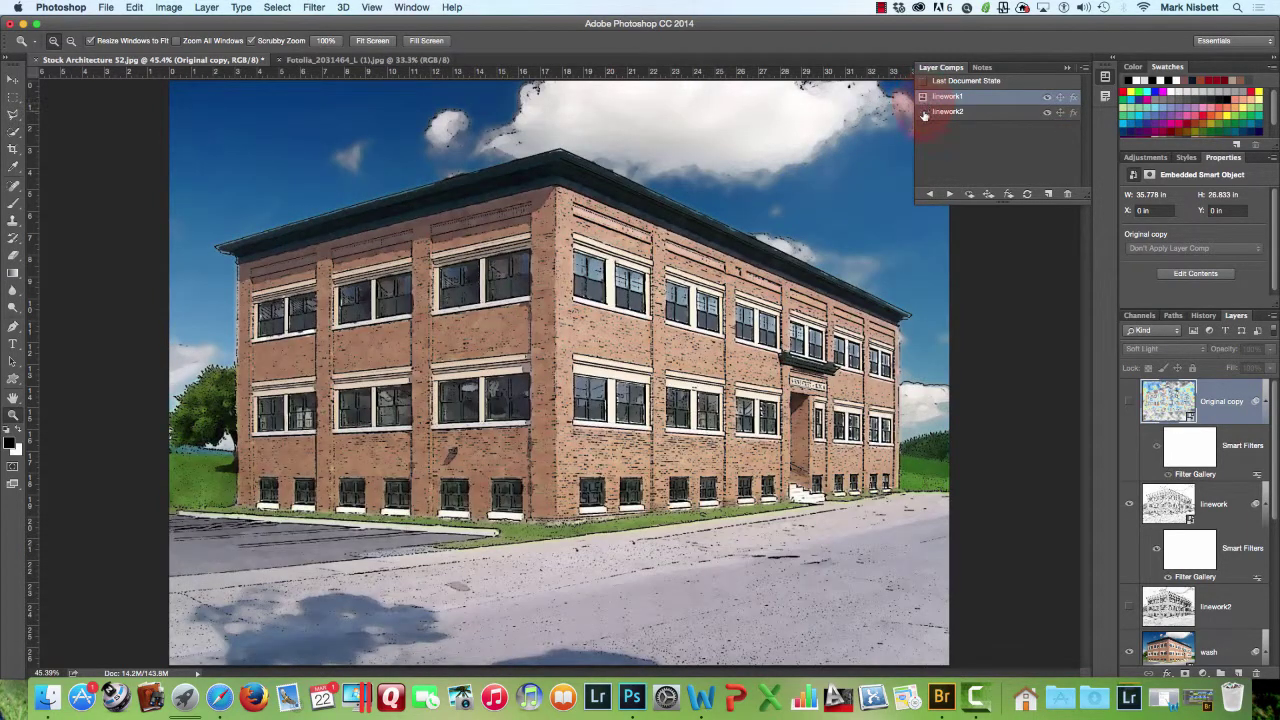
pyautogui.click(923, 112)
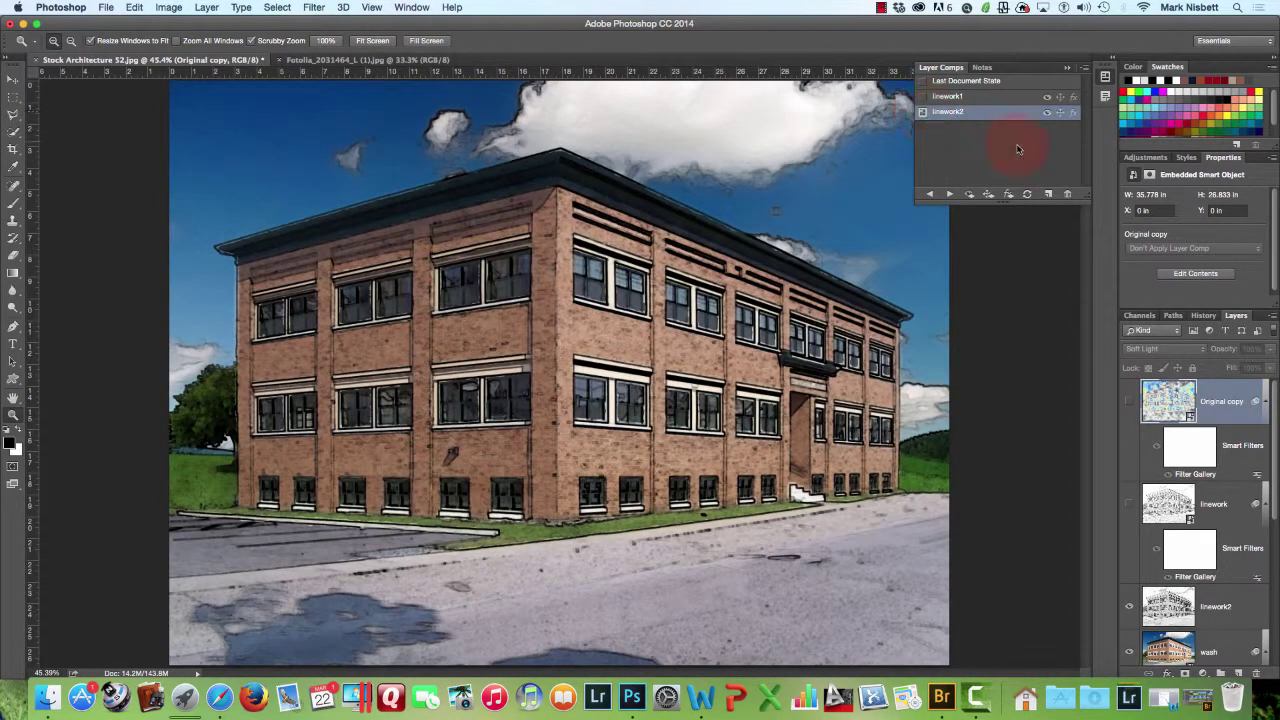
# Show the Original copy layer together with each of the linework1 and linework2 layer comps.
pyautogui.click(1130, 402)
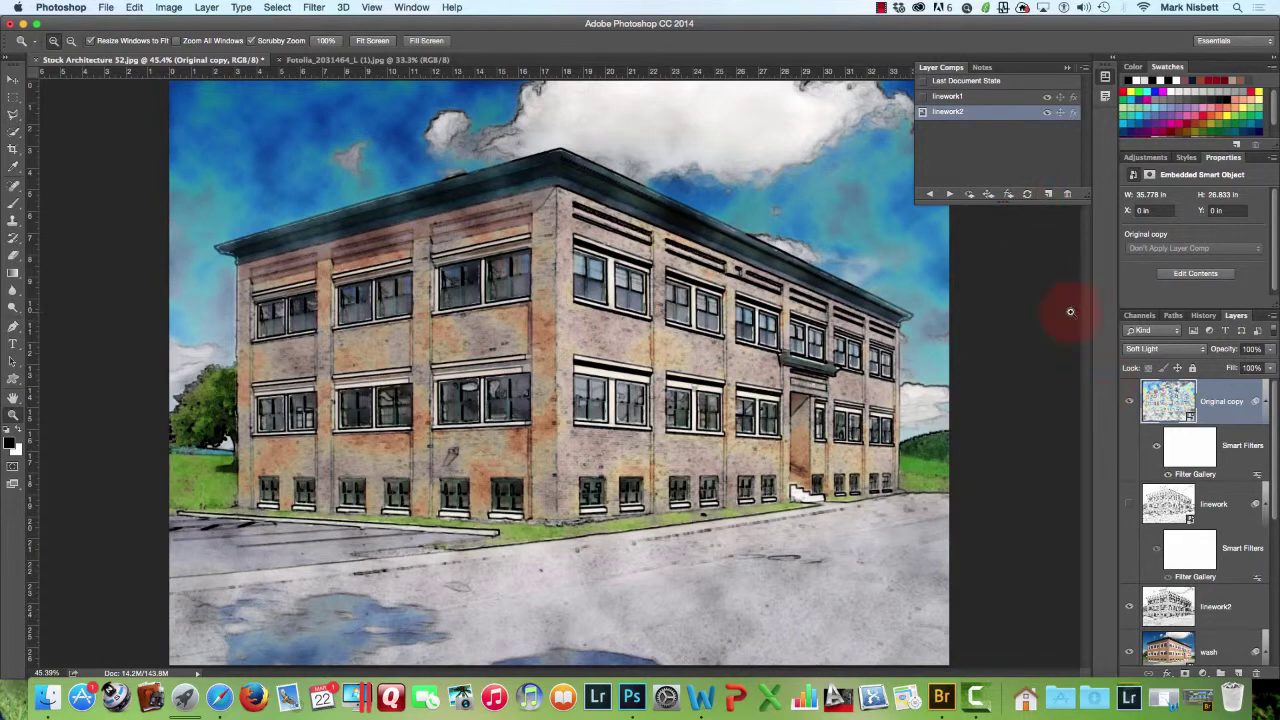
pyautogui.click(923, 97)
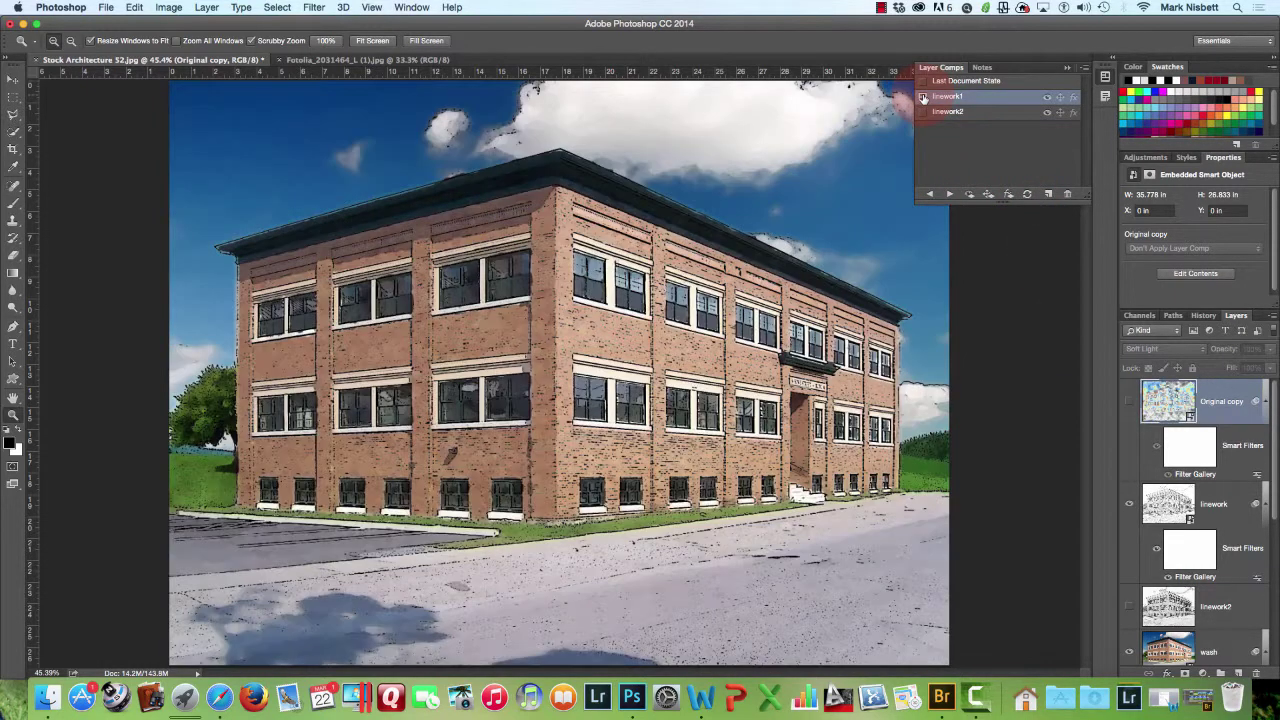
pyautogui.click(1129, 401)
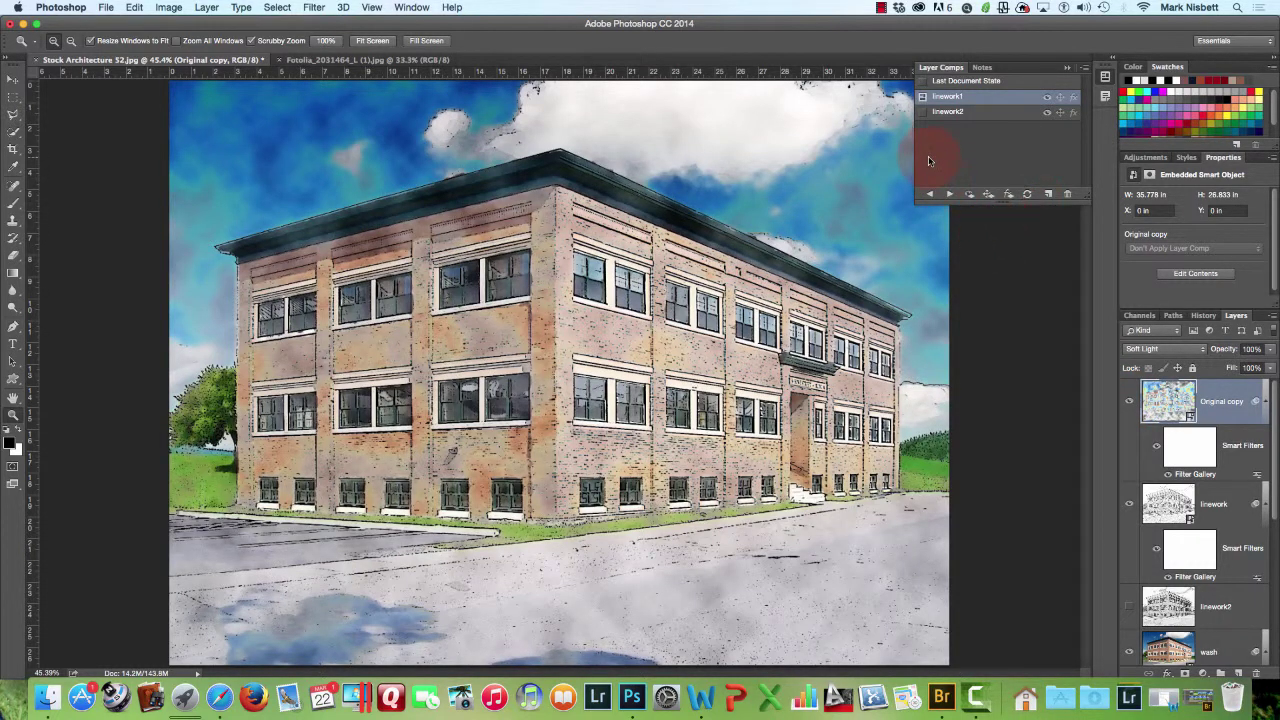
pyautogui.click(923, 112)
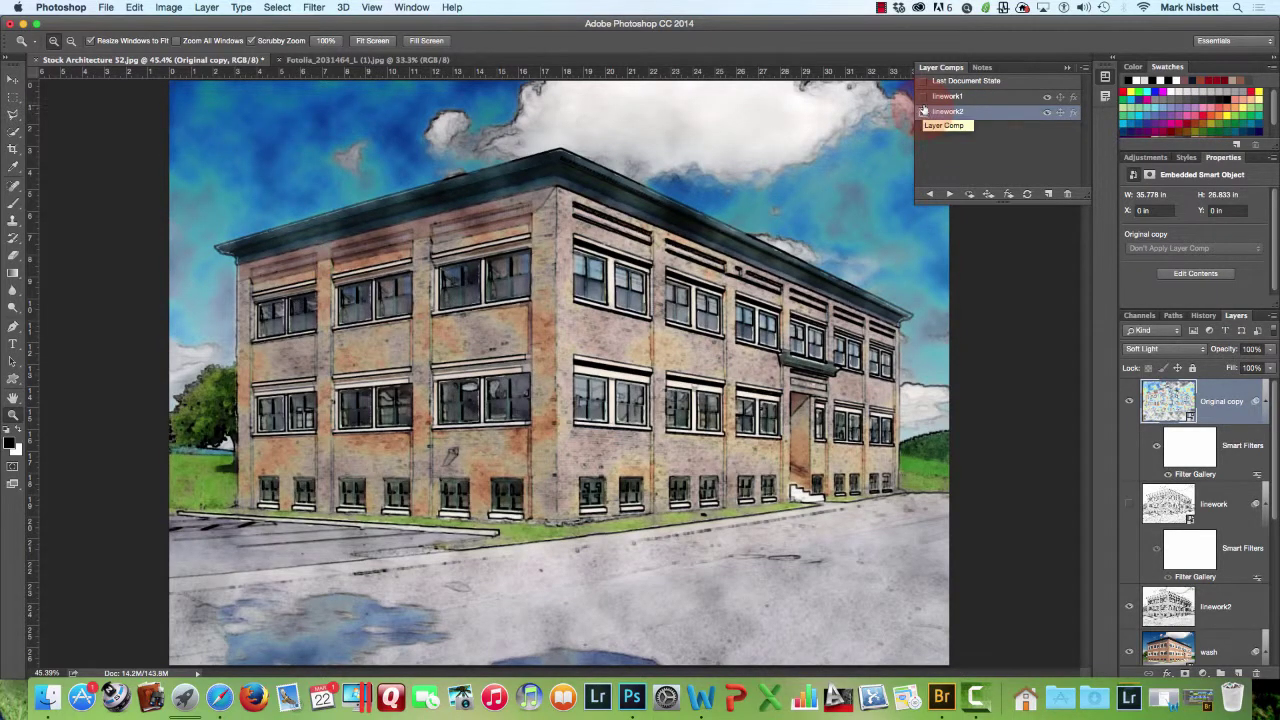
# Switch between the linework1 and linework2 layer comps to compare both versions with the clouds overlay, ending on linework2.
pyautogui.click(923, 98)
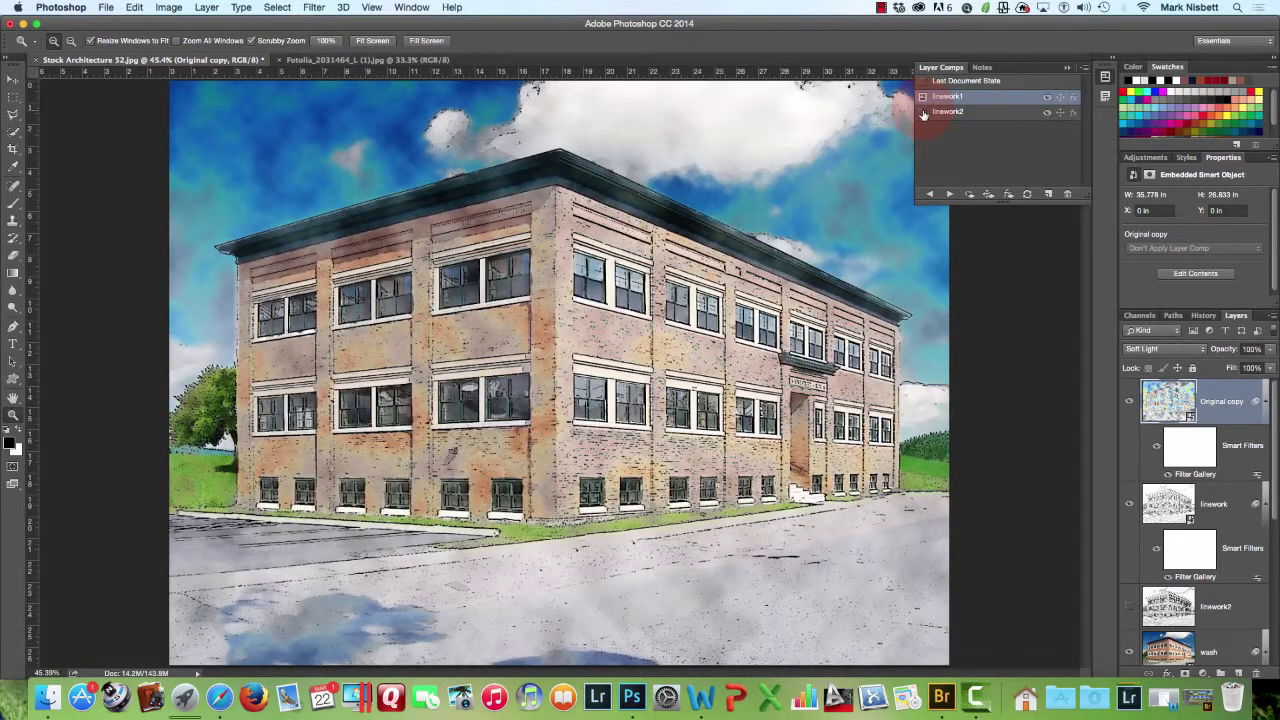
pyautogui.click(923, 112)
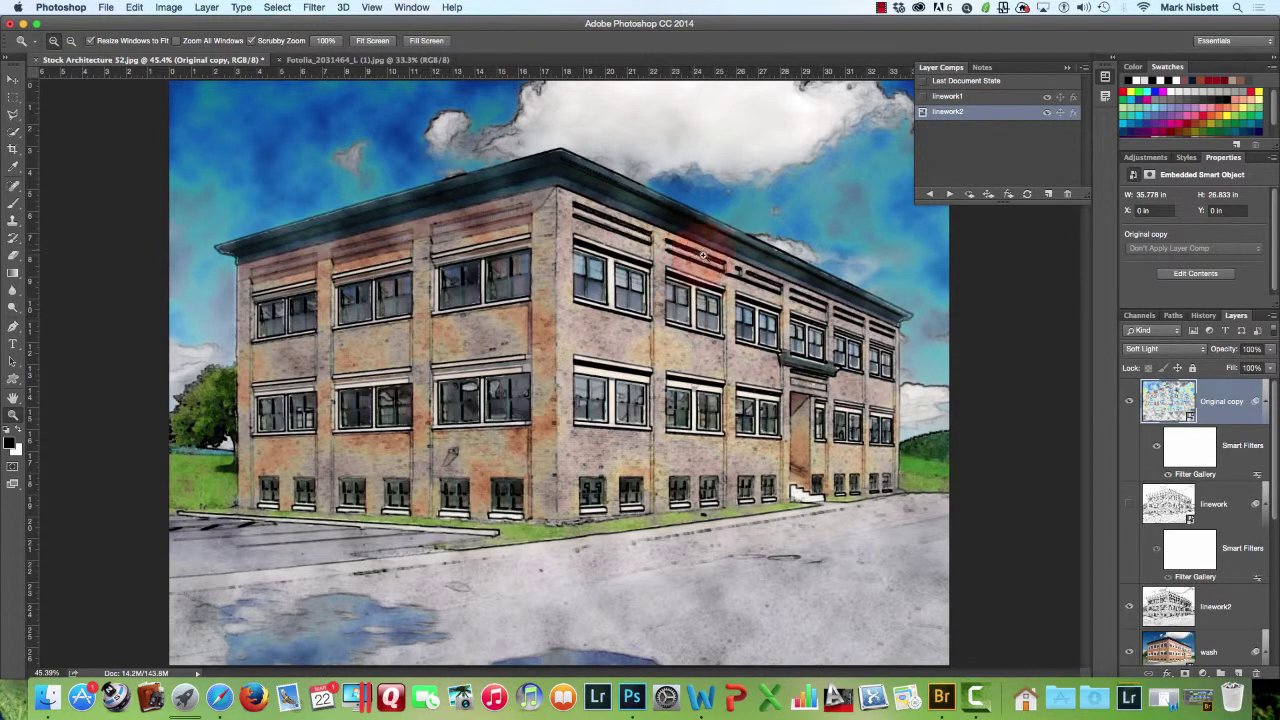
pyautogui.click(922, 97)
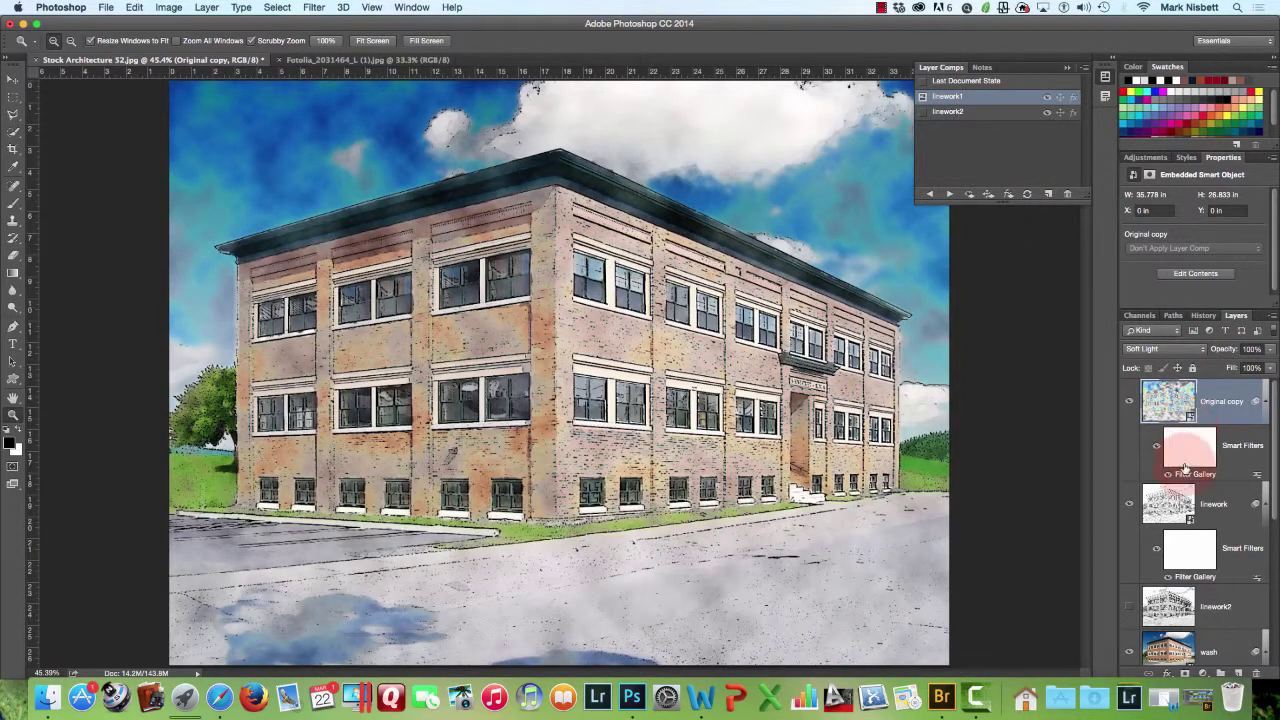
pyautogui.click(922, 112)
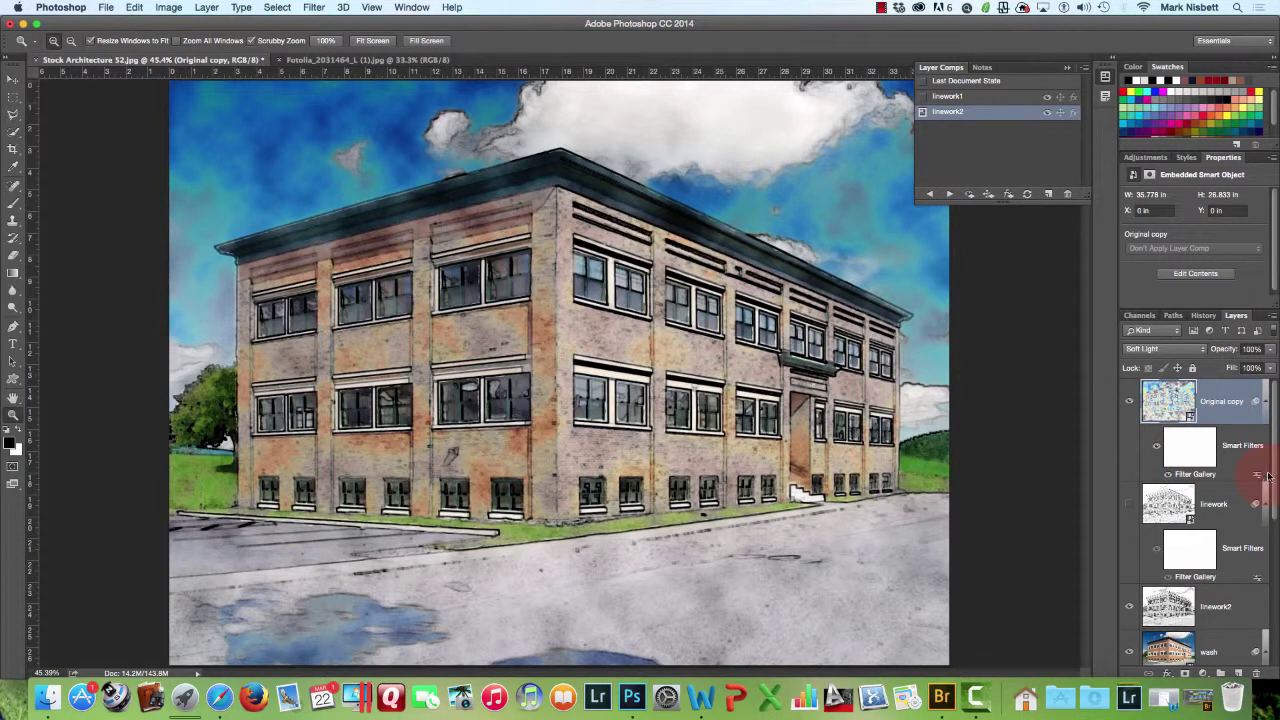
# Convert the linework2 layer to a smart object for smart filters.
pyautogui.moveTo(1273, 475); pyautogui.dragTo(1273, 503)
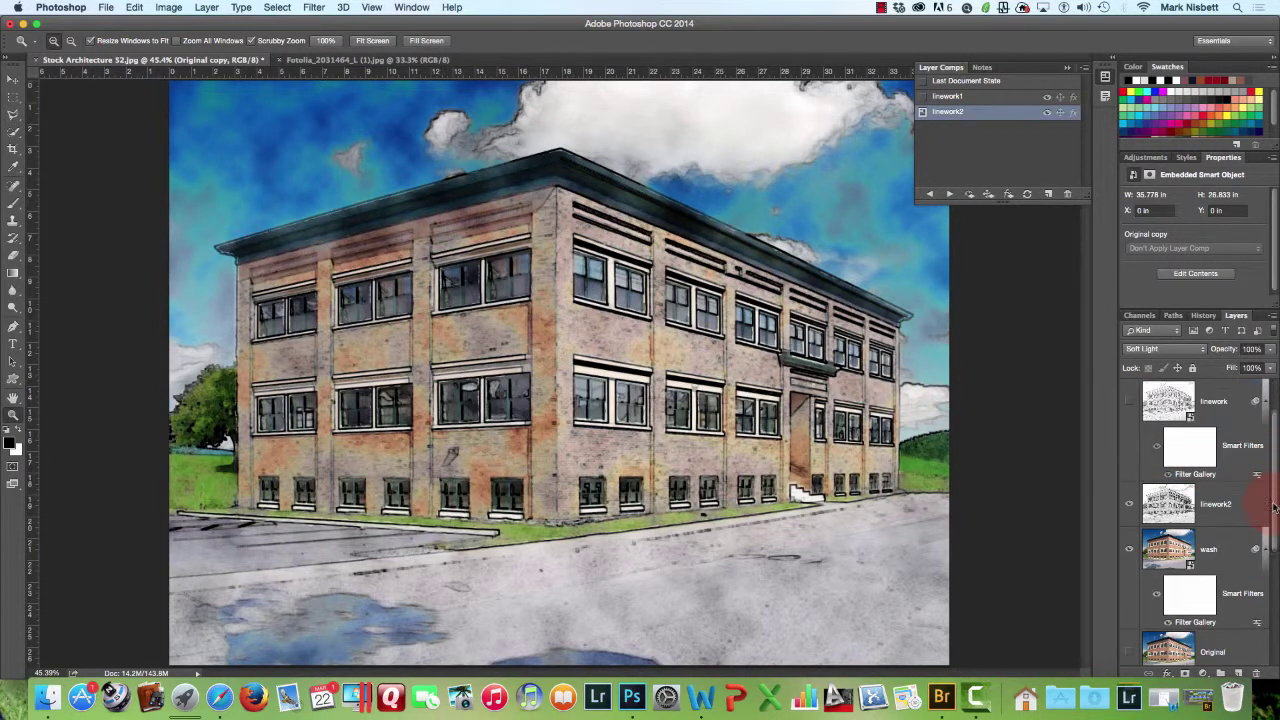
pyautogui.click(1210, 515)
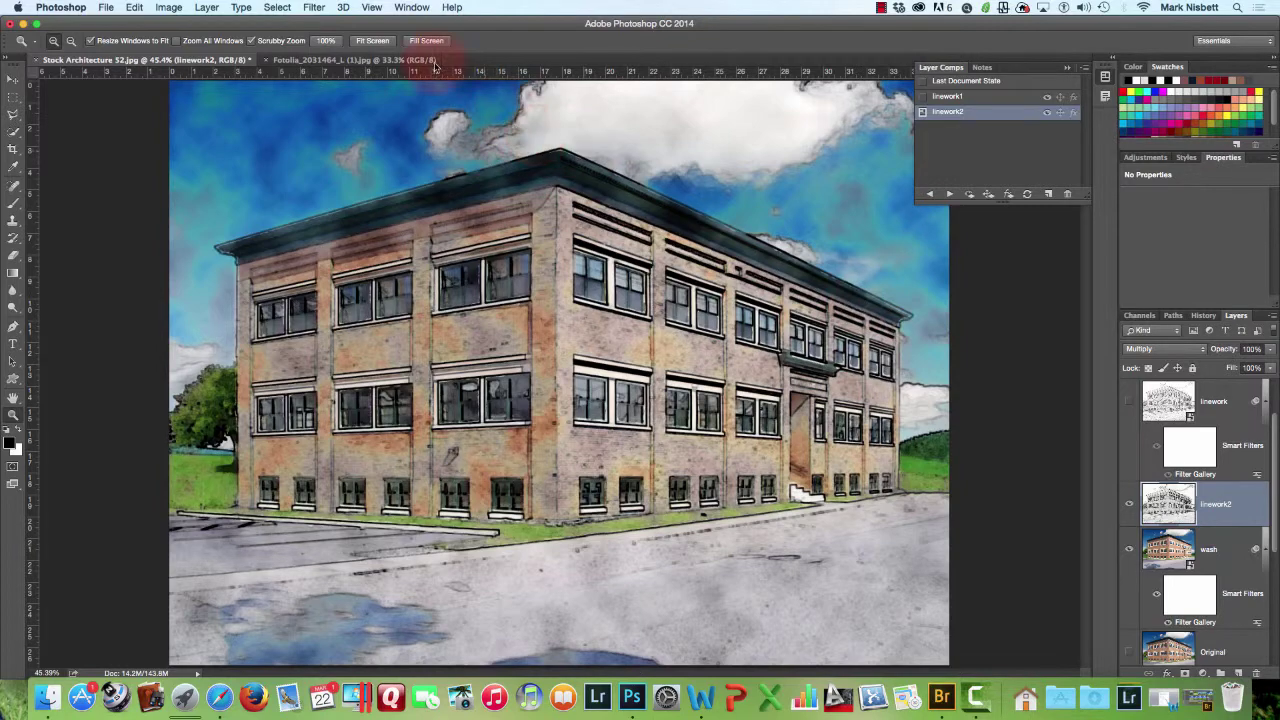
pyautogui.click(318, 8)
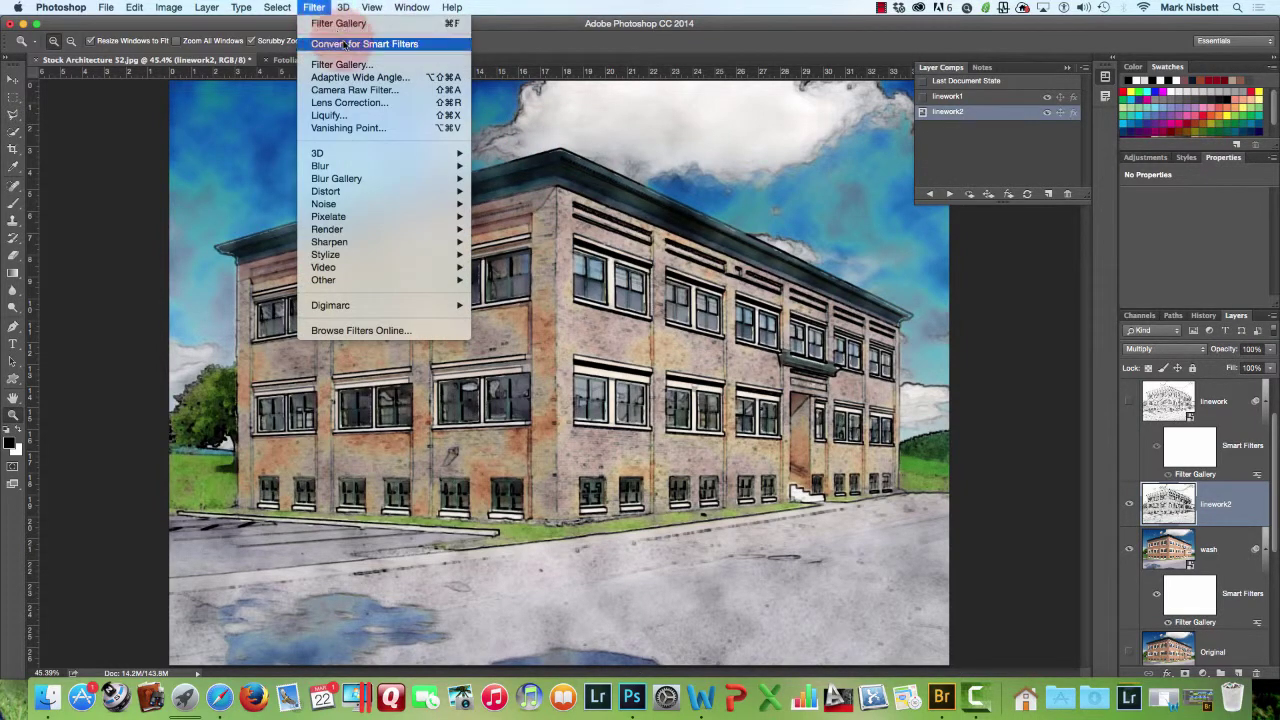
pyautogui.click(335, 35)
pyautogui.click(739, 260)
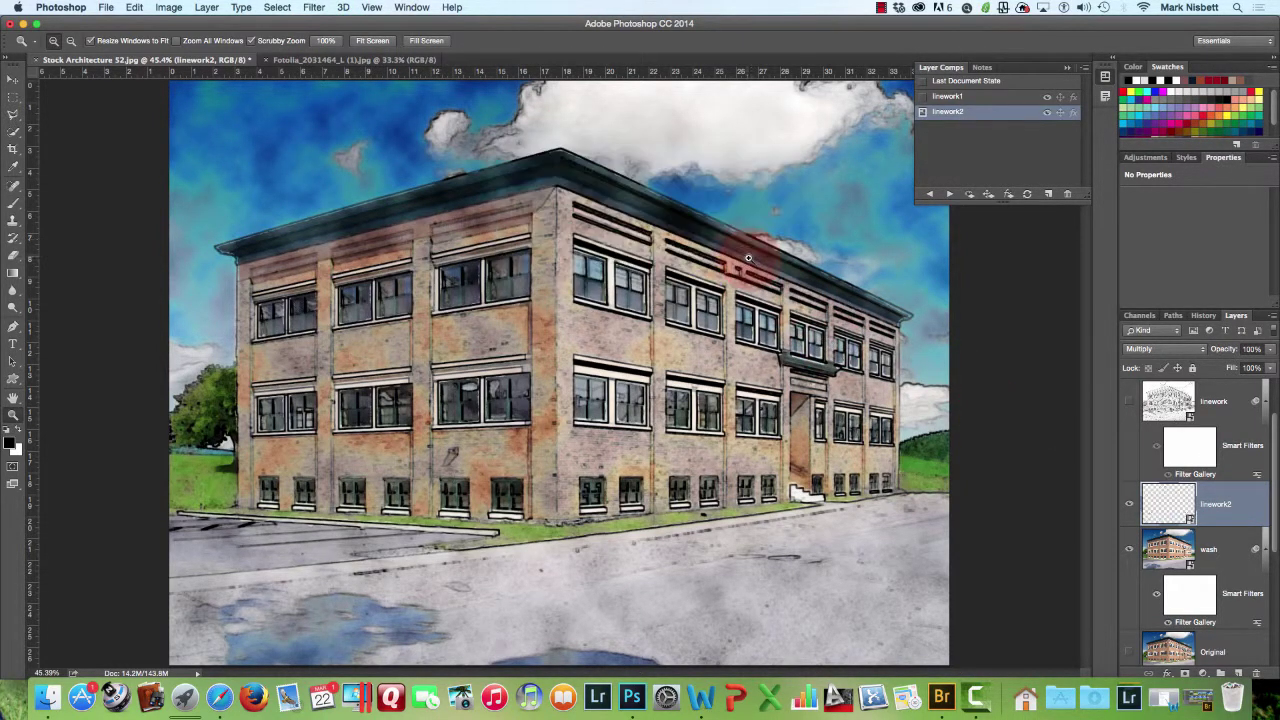
# Start a Filter Gallery effect on the linework2 layer, preview the whole image, and choose the Artistic filter Rough Pastels.
pyautogui.click(316, 8)
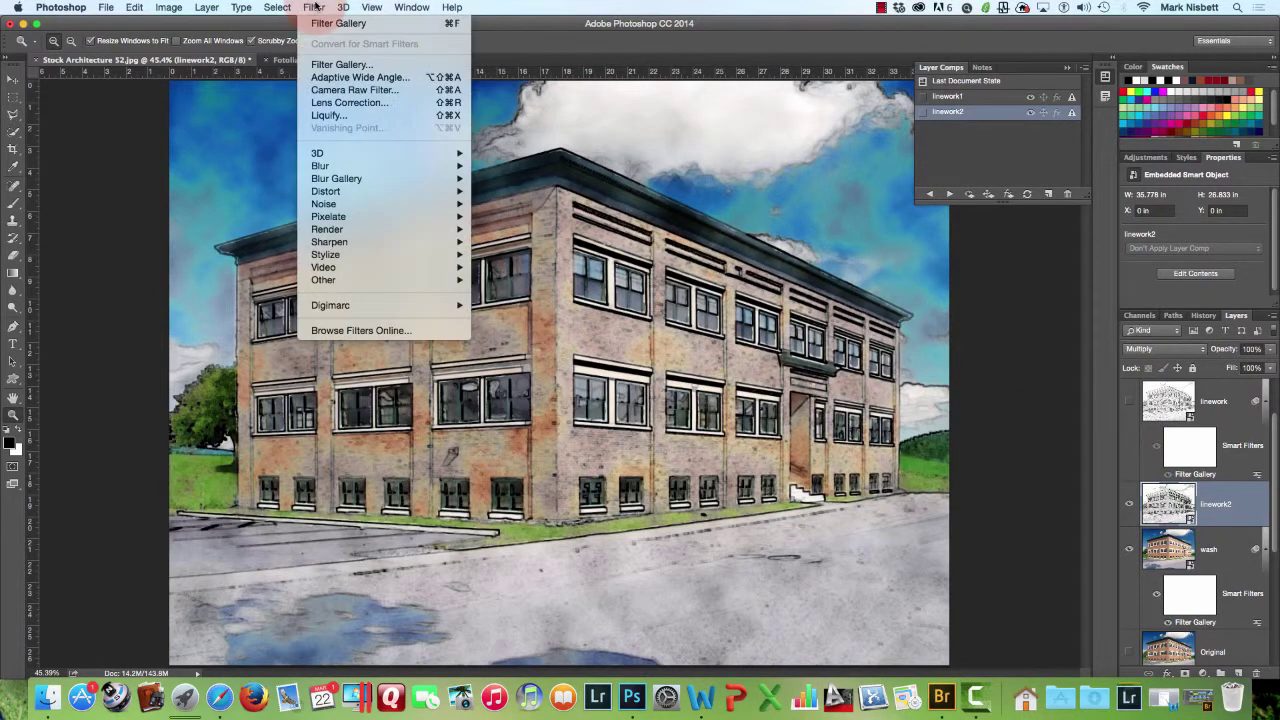
pyautogui.click(340, 64)
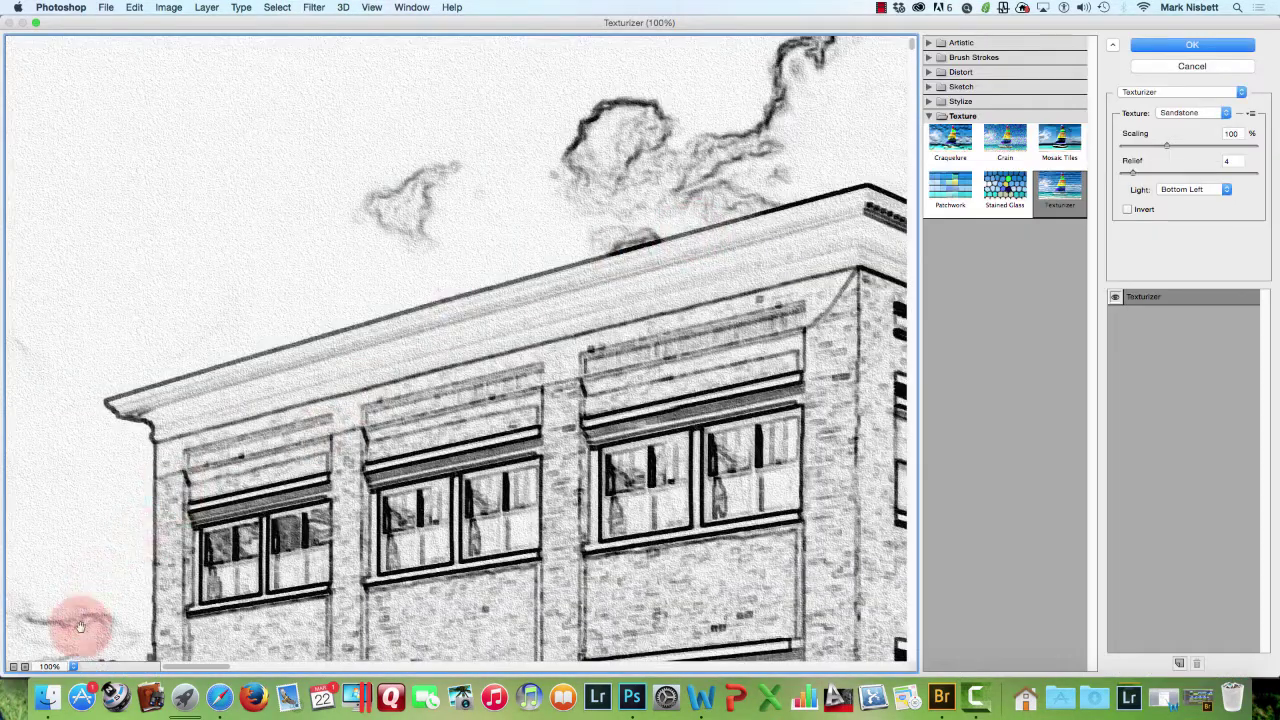
pyautogui.click(73, 666)
pyautogui.click(114, 652)
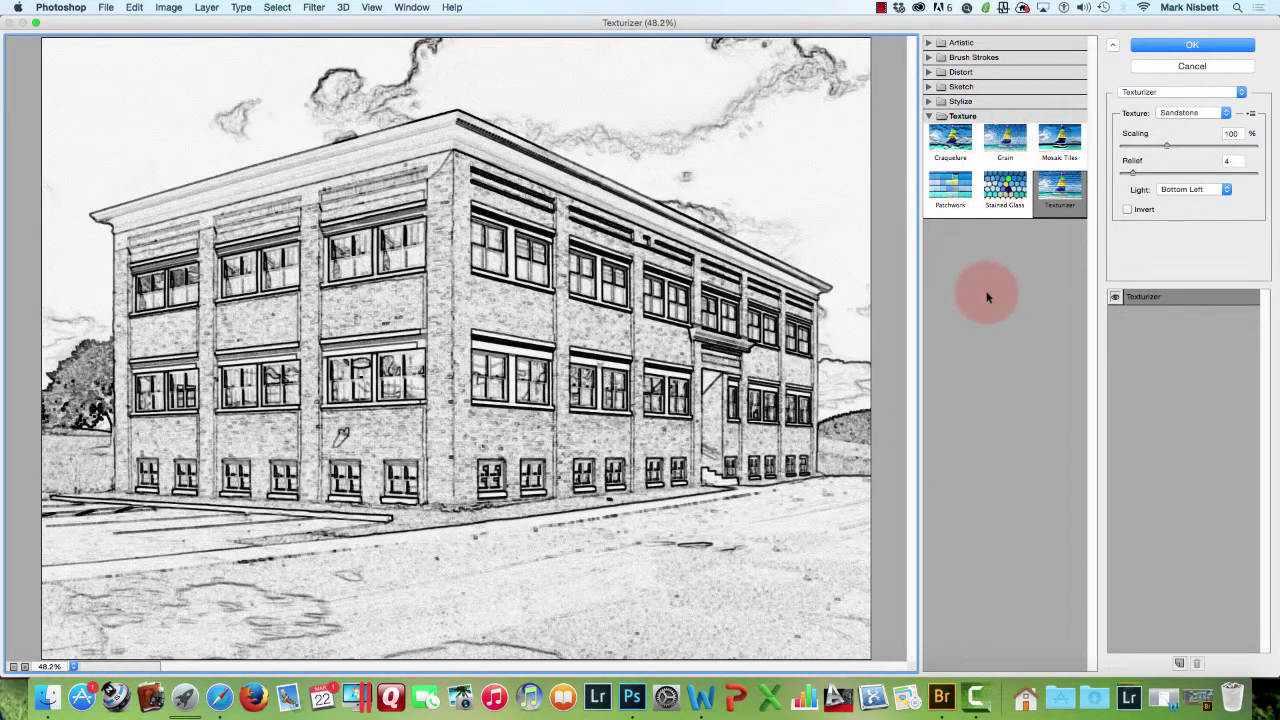
pyautogui.click(930, 87)
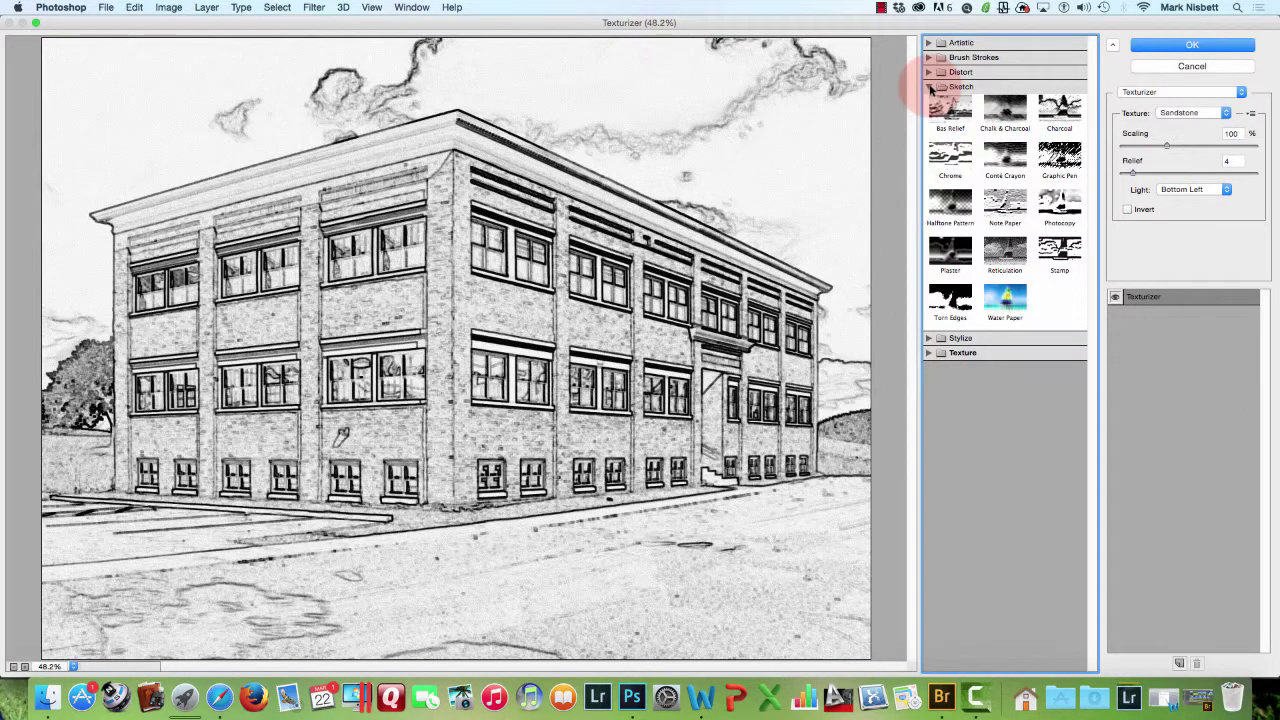
pyautogui.click(930, 87)
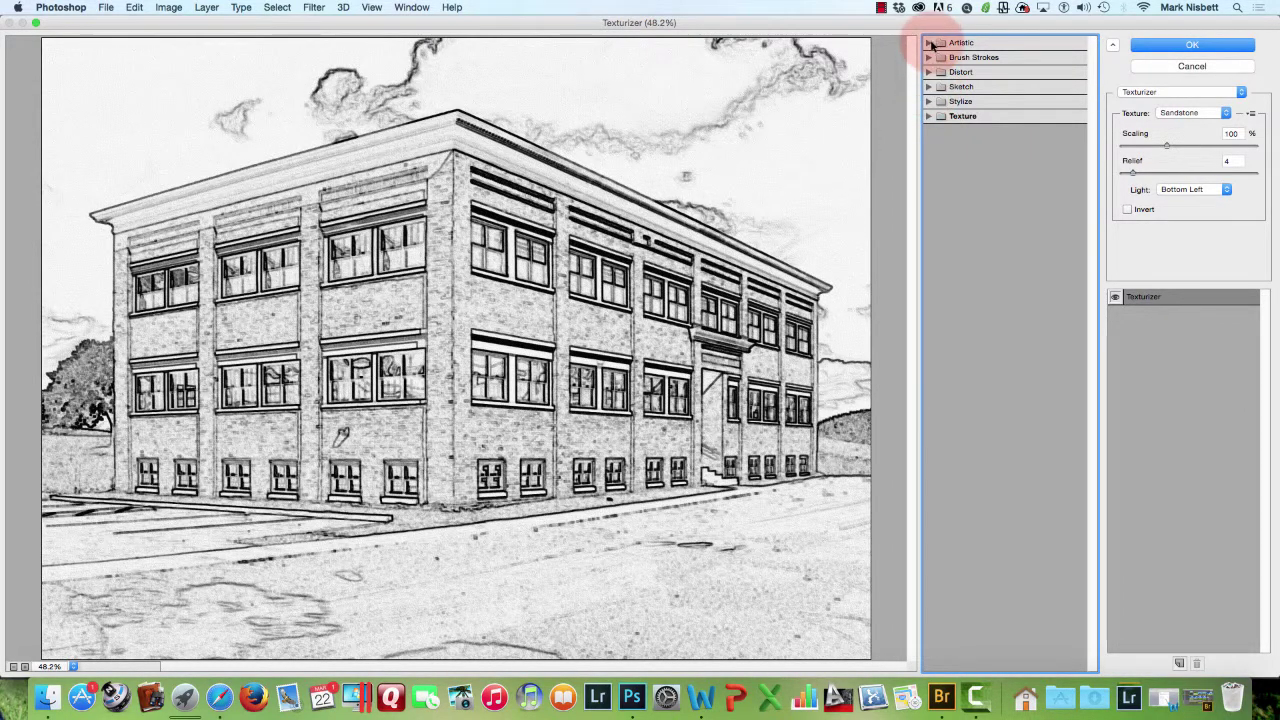
pyautogui.click(930, 43)
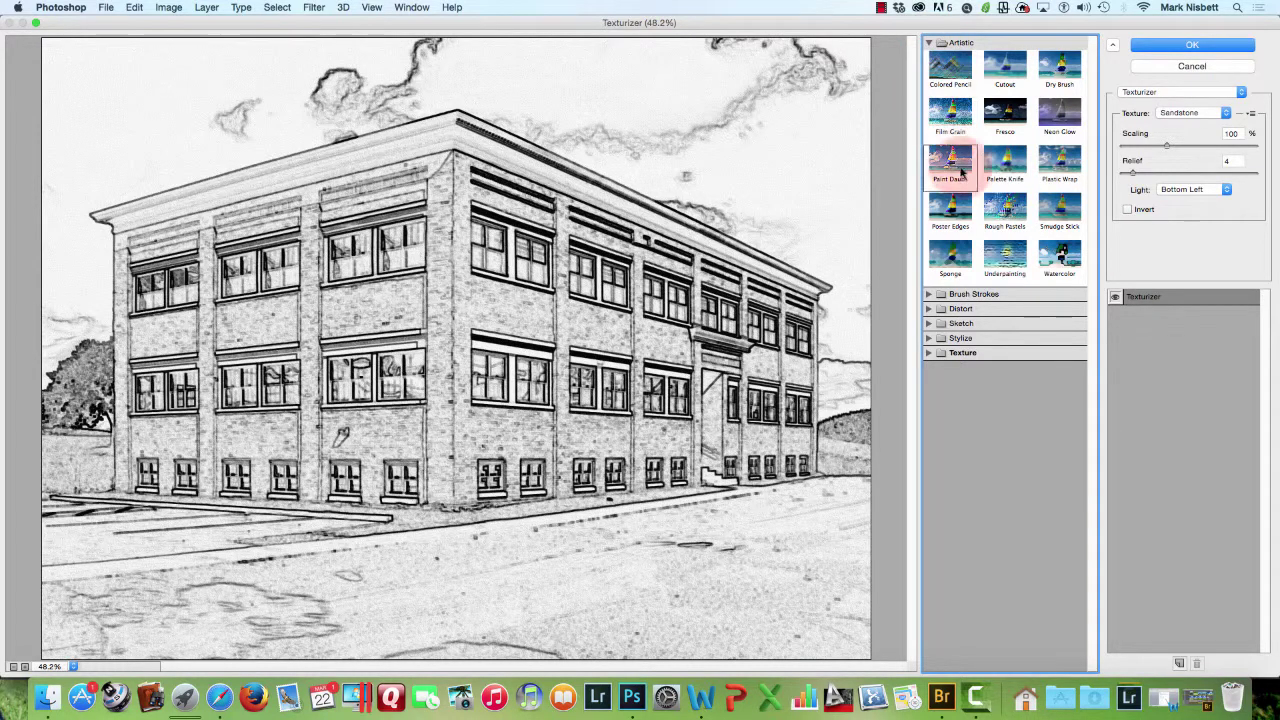
pyautogui.click(1004, 215)
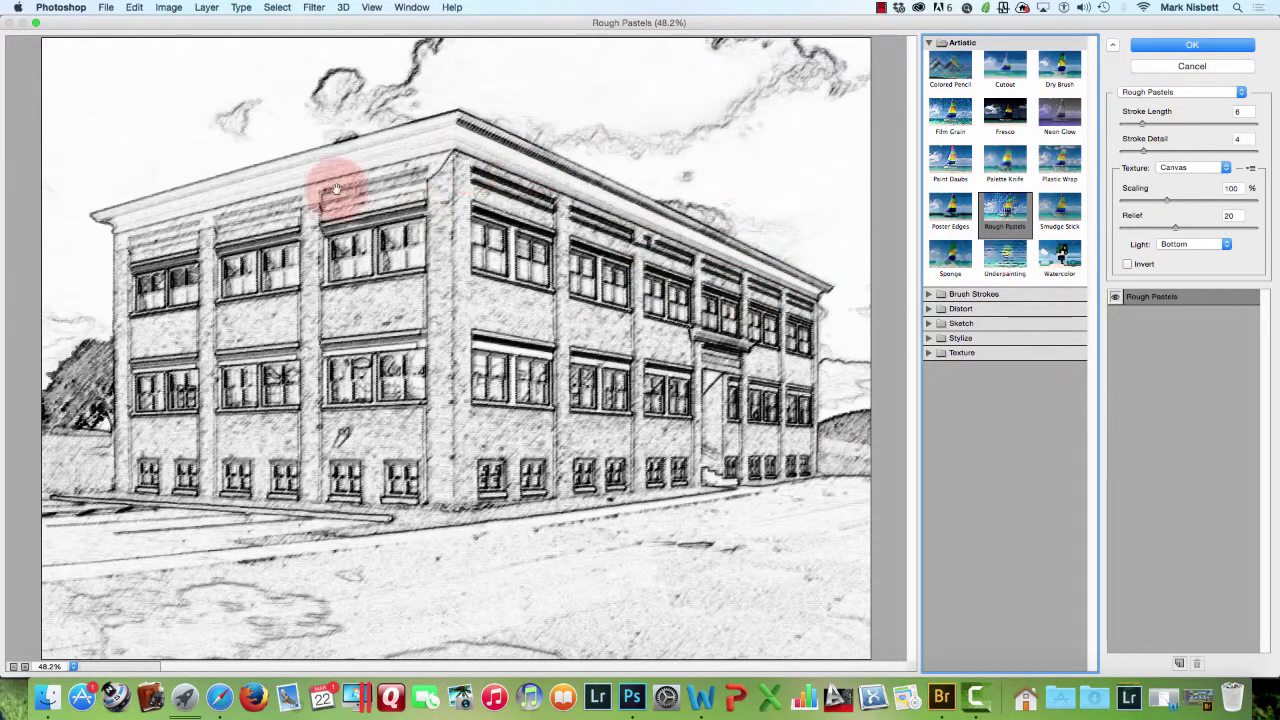
# Apply Rough Pastels with stroke length 37 and stroke detail 19, and lower the linework2 layer's opacity to 59%.
pyautogui.moveTo(1143, 122)
pyautogui.mouseDown()
pyautogui.moveTo(1231, 134)
pyautogui.moveTo(1240, 115)
pyautogui.mouseUp()
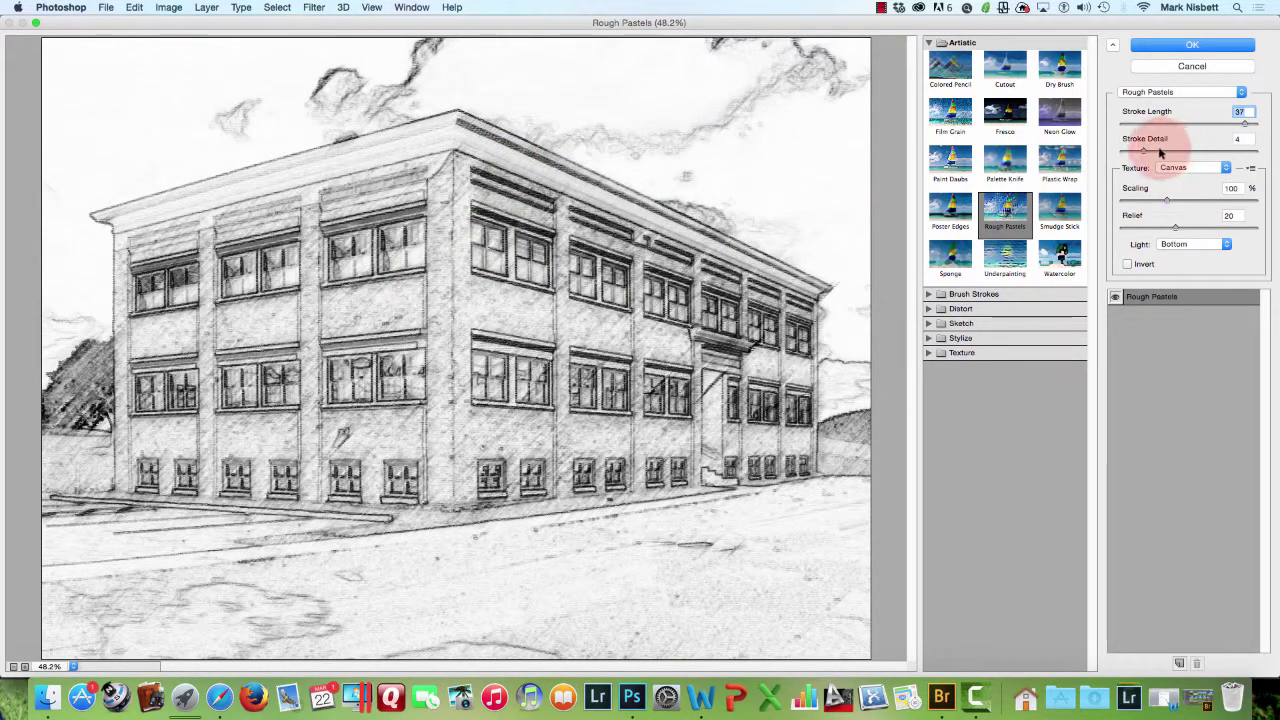
pyautogui.moveTo(1143, 150); pyautogui.dragTo(1244, 152)
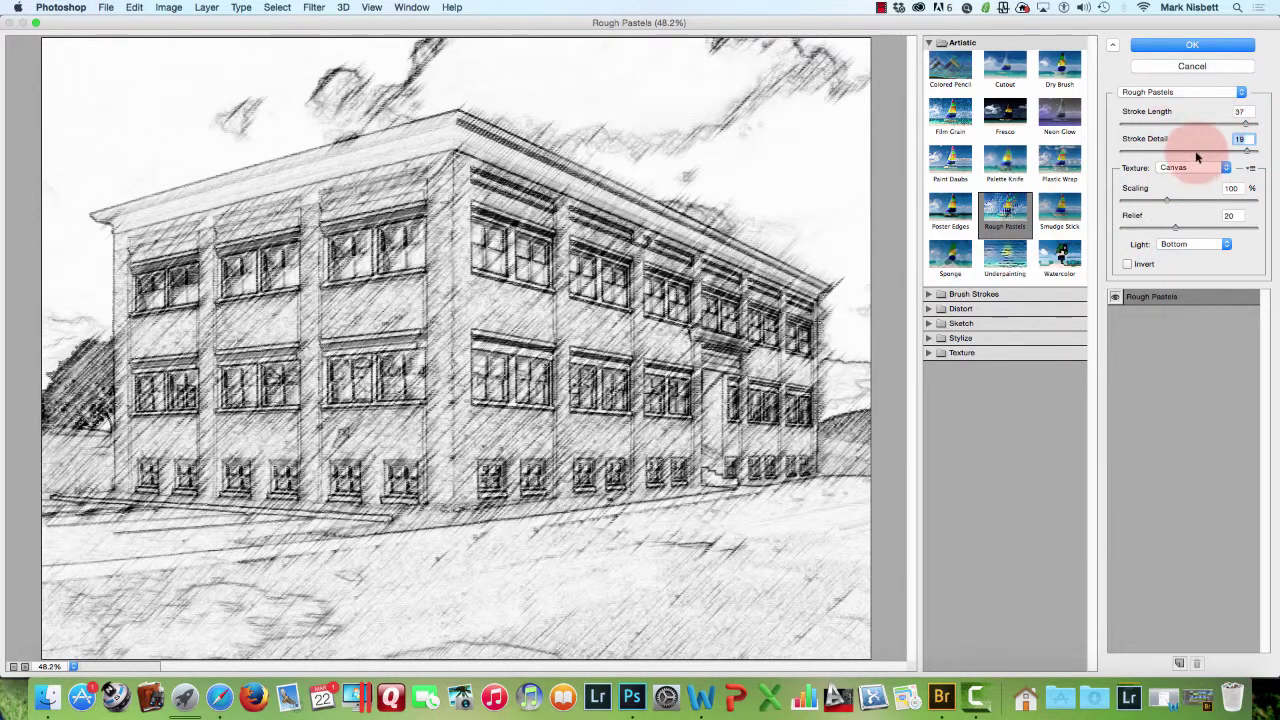
pyautogui.click(1191, 46)
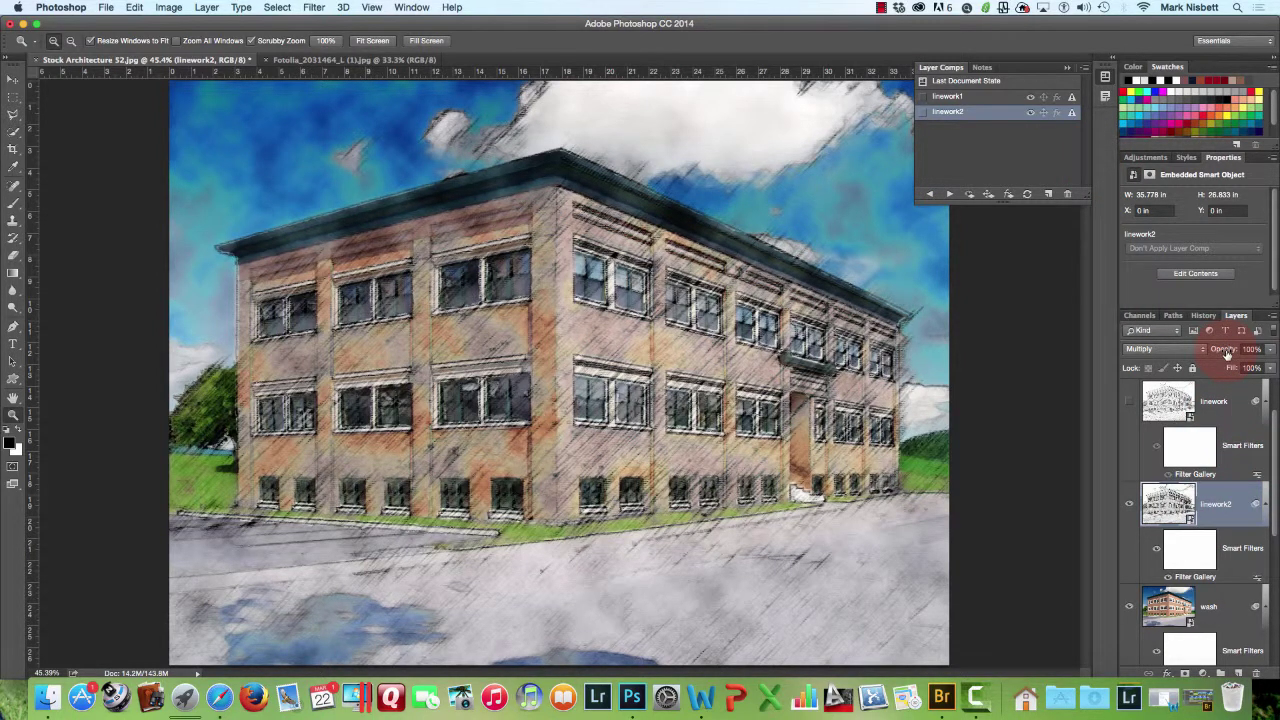
pyautogui.moveTo(1226, 353); pyautogui.dragTo(1198, 359)
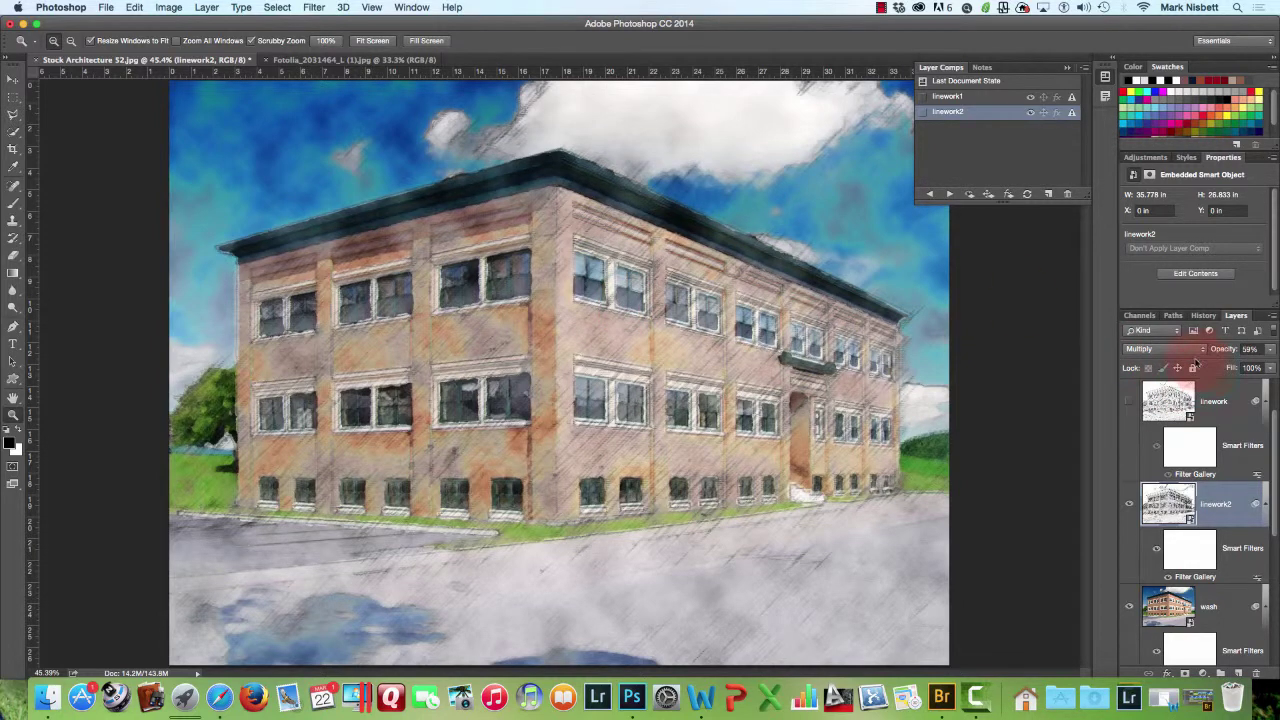
# Move the wash layer above linework2, and set its blend mode to Multiply after trying Darken.
pyautogui.moveTo(1275, 484); pyautogui.dragTo(1279, 546)
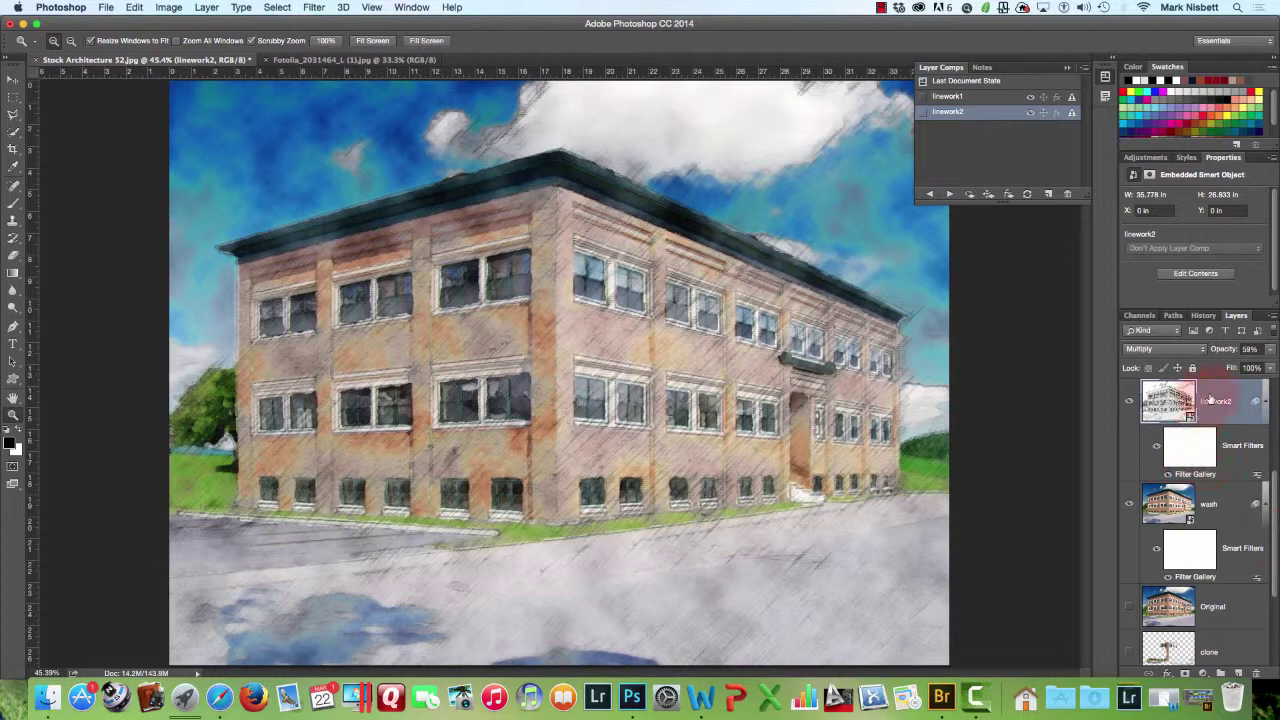
pyautogui.click(1205, 501)
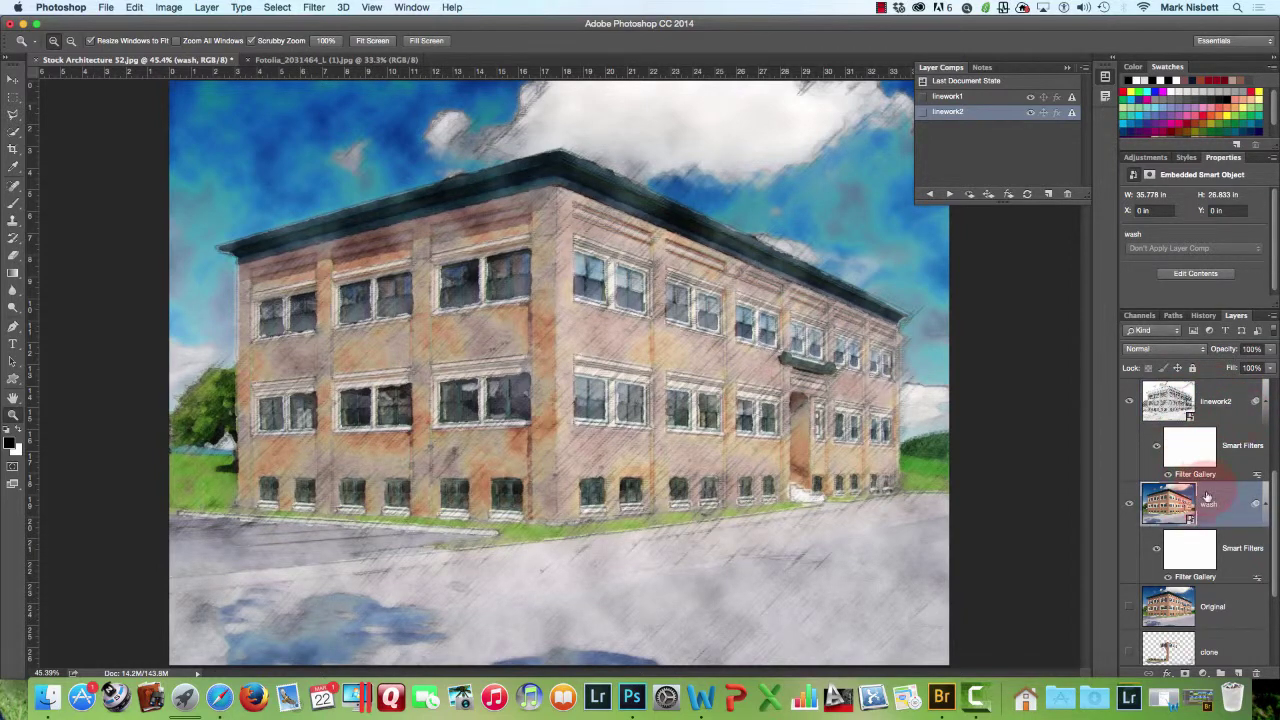
pyautogui.moveTo(1210, 505); pyautogui.dragTo(1201, 390)
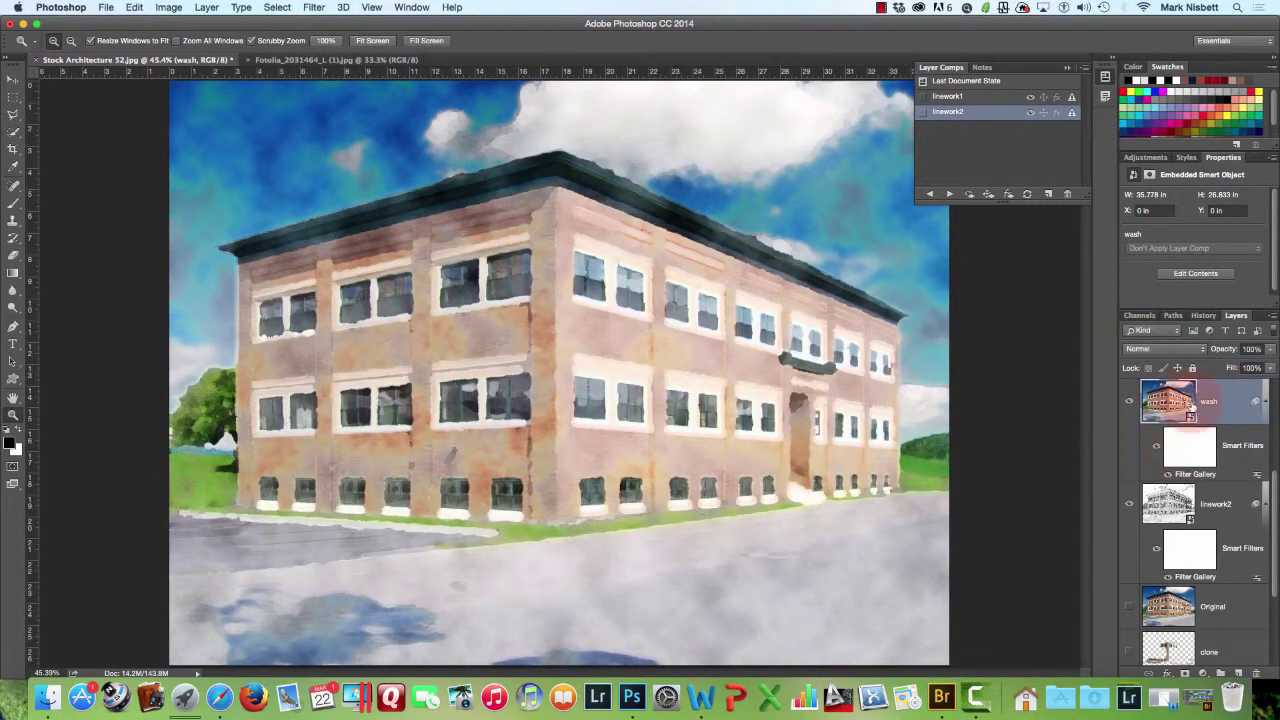
pyautogui.click(1171, 353)
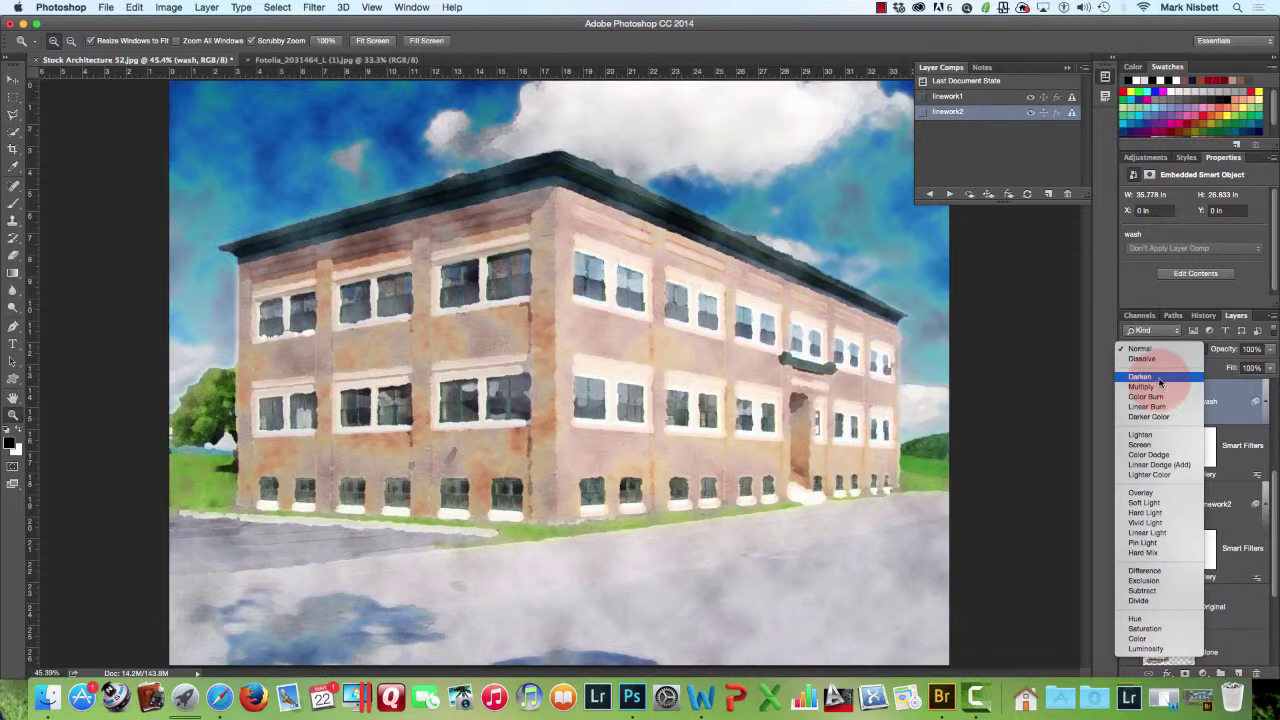
pyautogui.click(1160, 383)
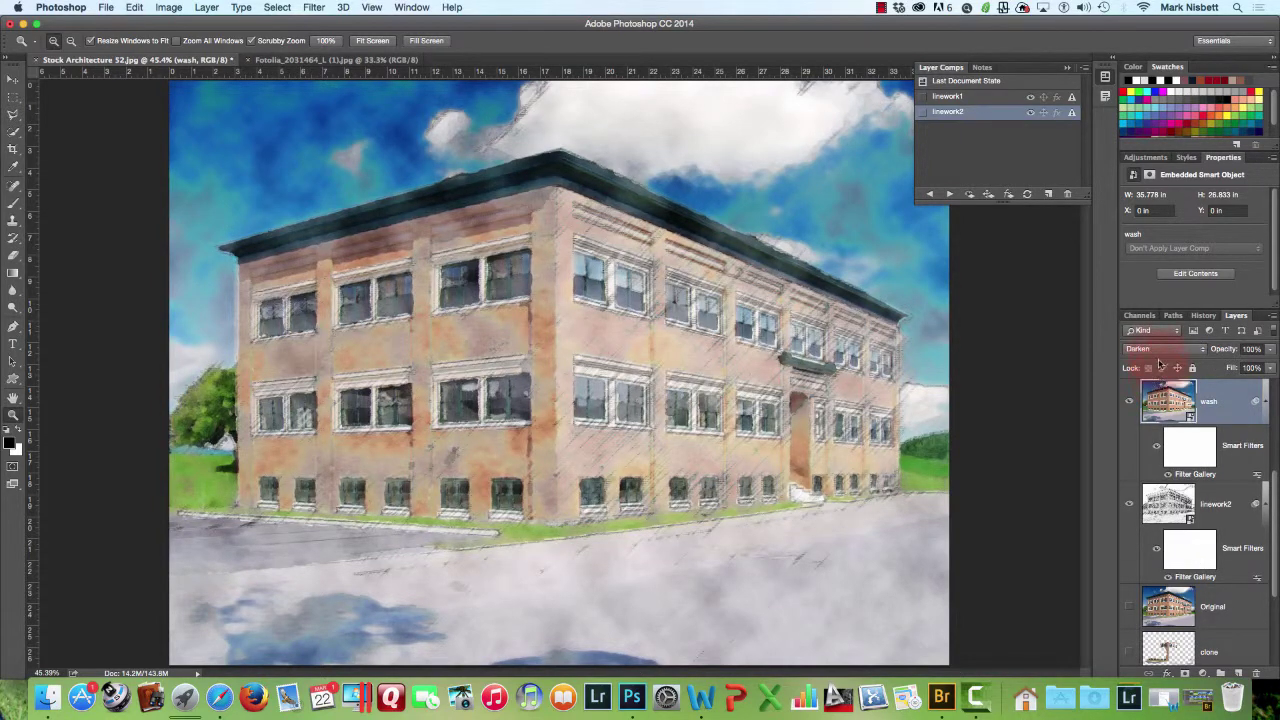
pyautogui.click(1156, 352)
pyautogui.click(1156, 358)
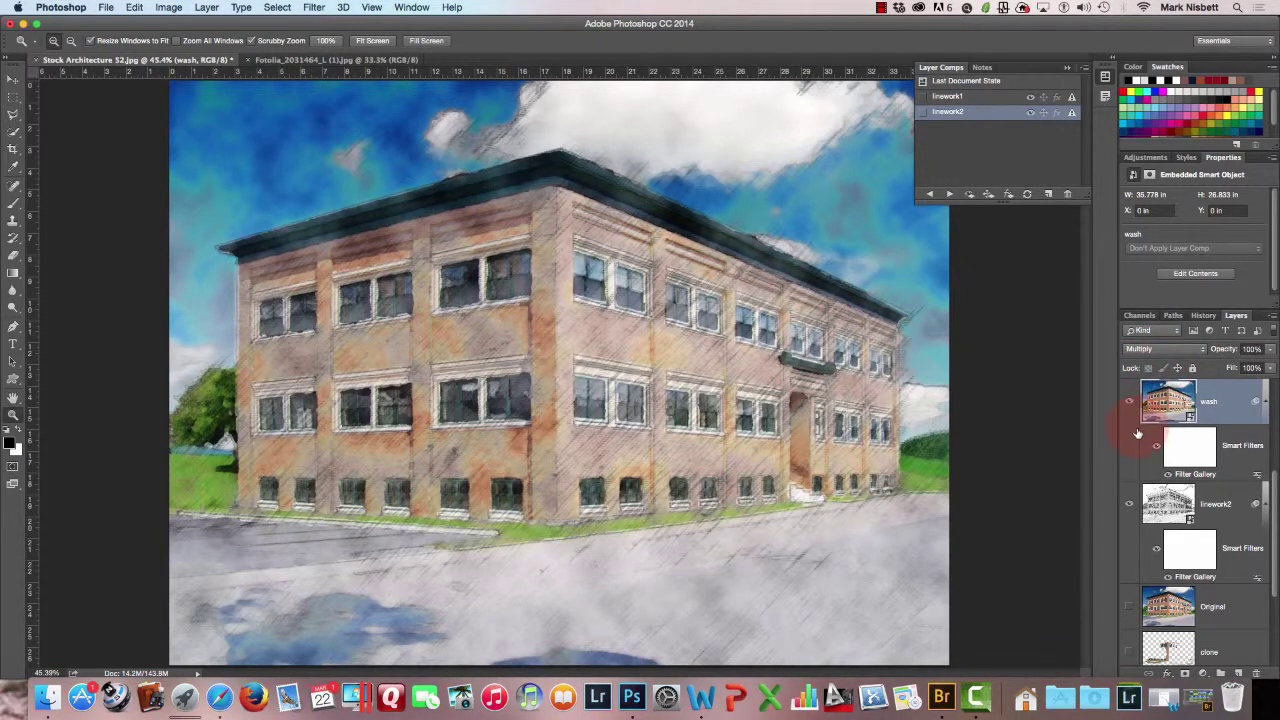
# Show the Original layer beneath linework2 and reduce its opacity to 37%.
pyautogui.click(1130, 607)
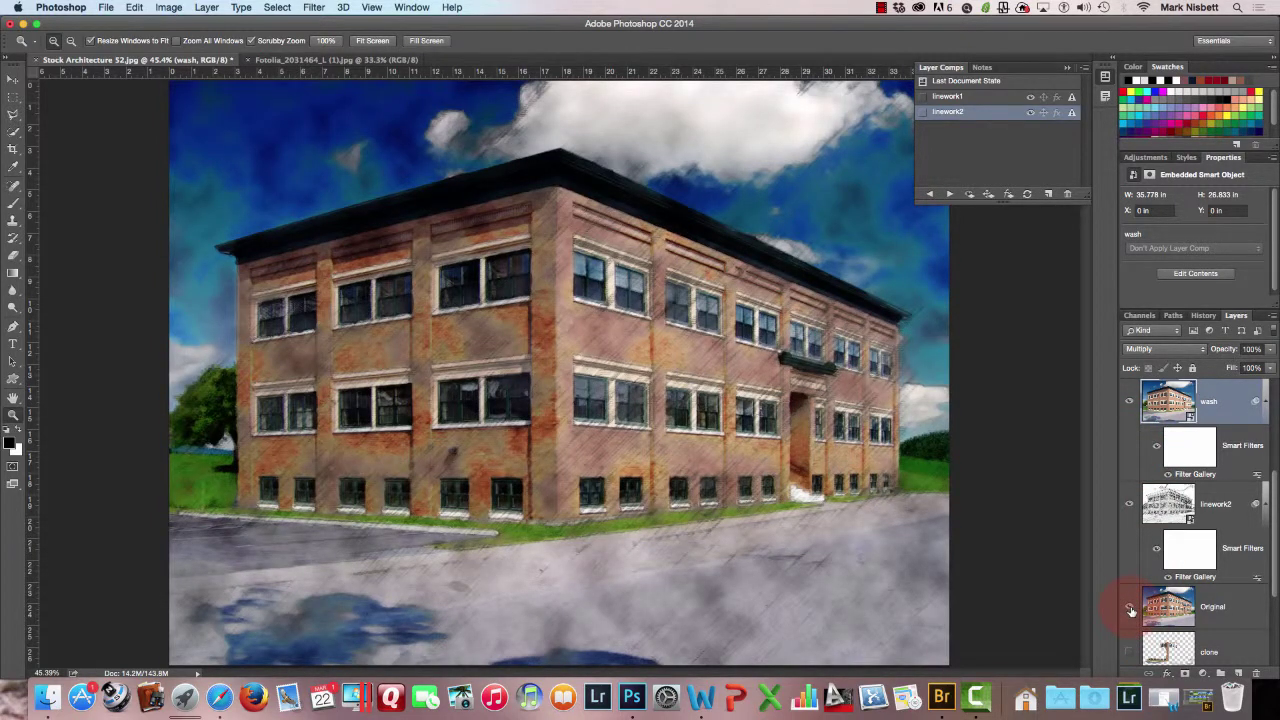
pyautogui.click(1195, 505)
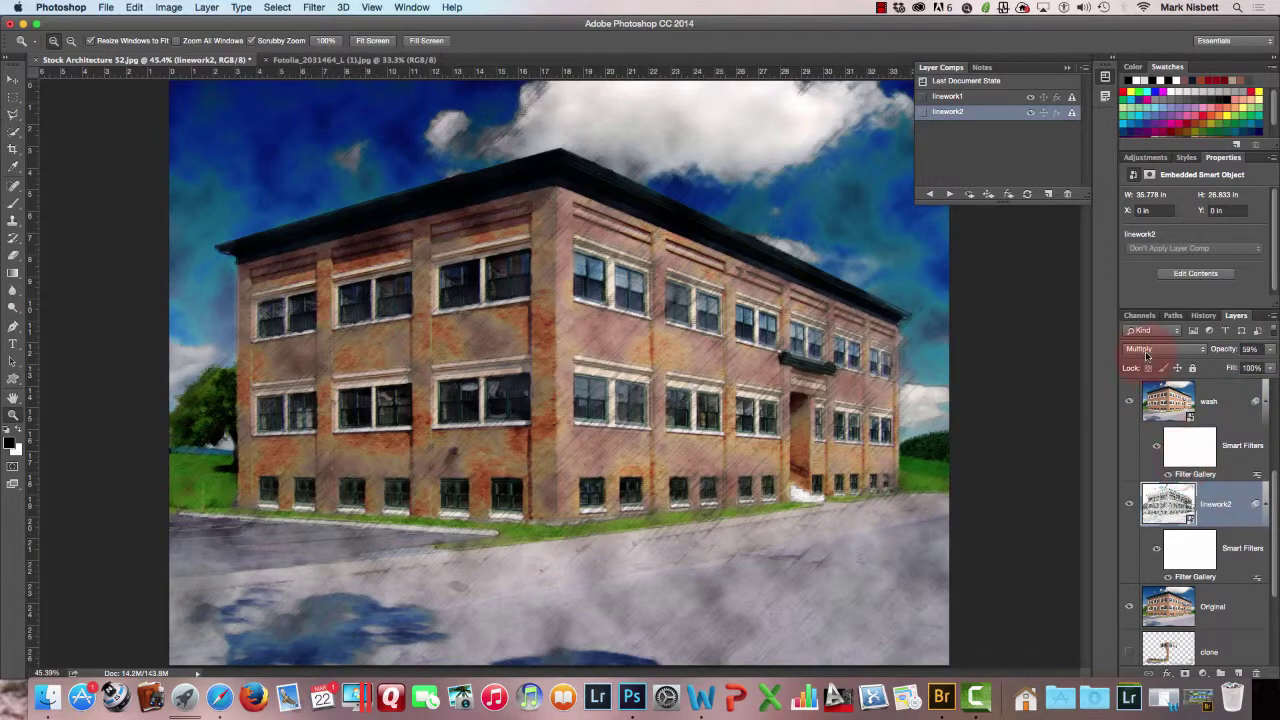
pyautogui.click(1130, 608)
pyautogui.click(1130, 608)
pyautogui.click(1209, 602)
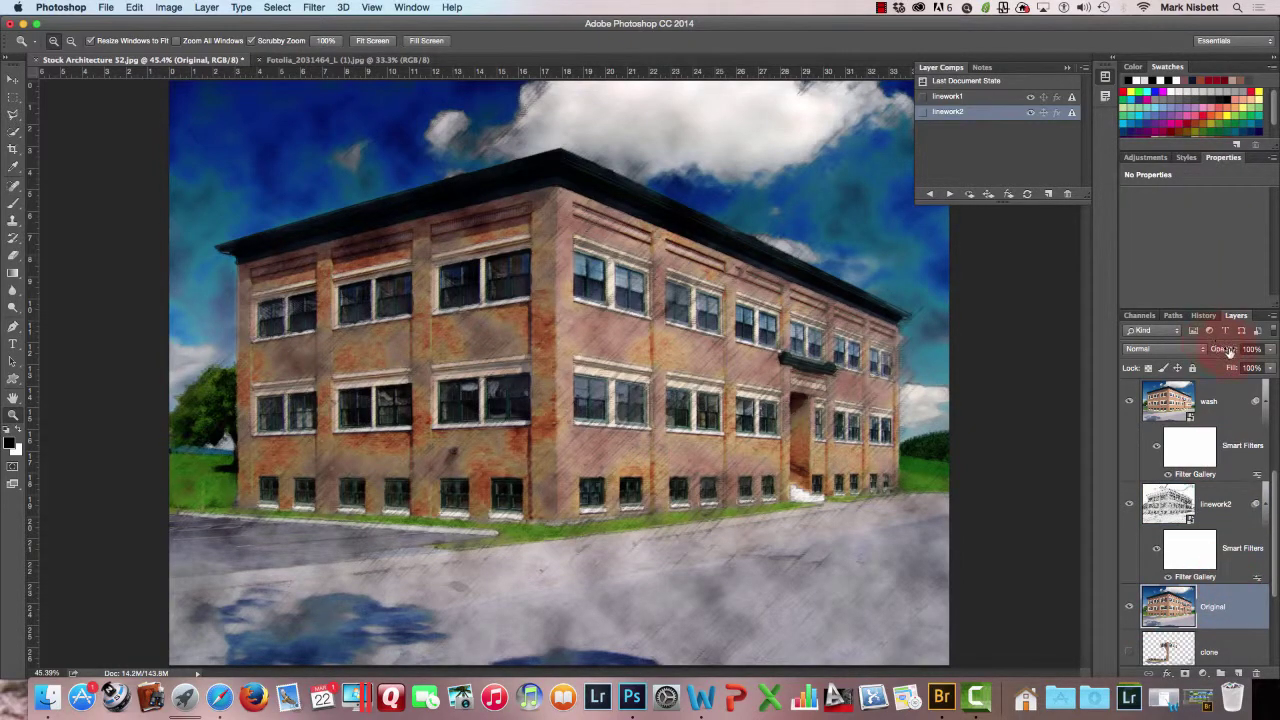
pyautogui.moveTo(1229, 352); pyautogui.dragTo(1186, 353)
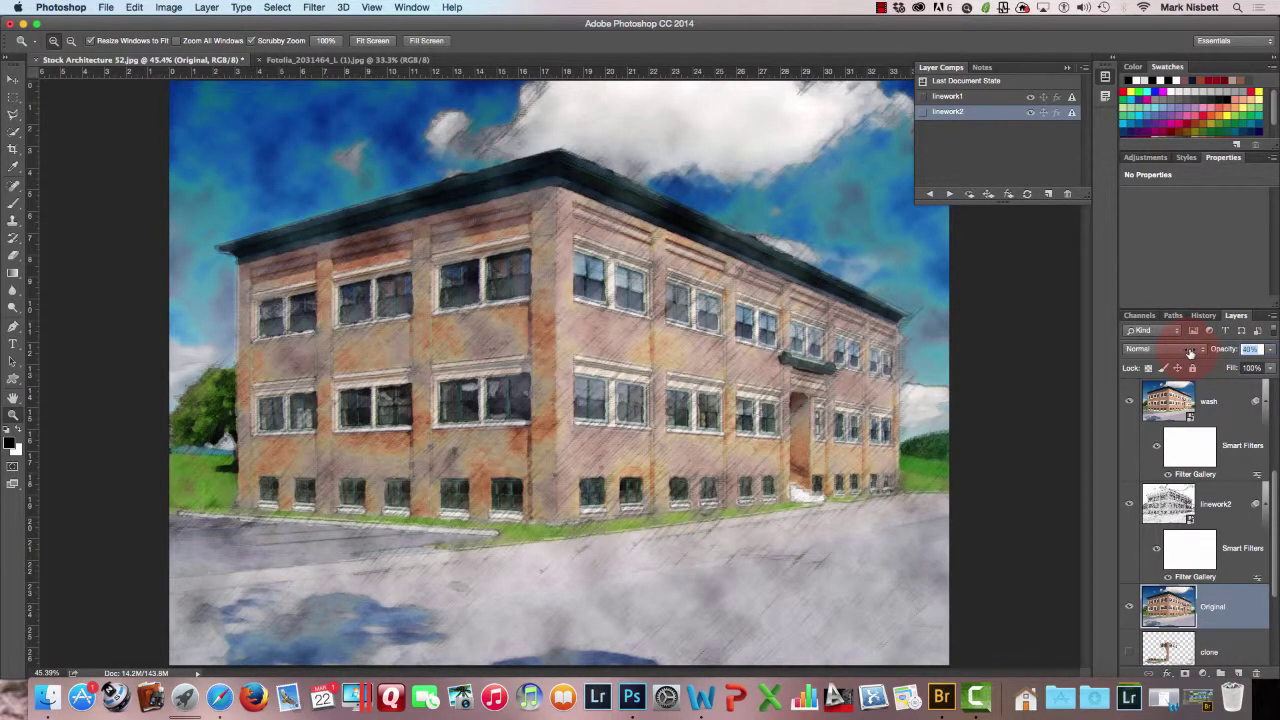
pyautogui.moveTo(1186, 352); pyautogui.dragTo(1032, 526)
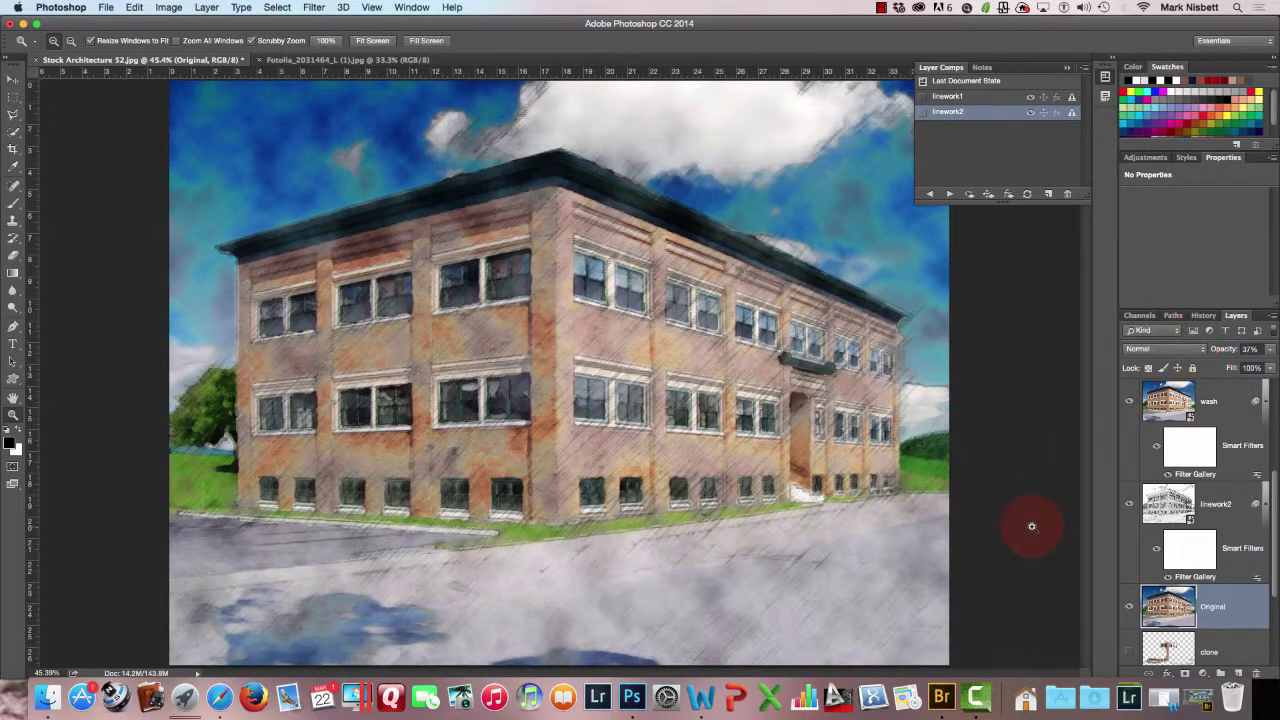